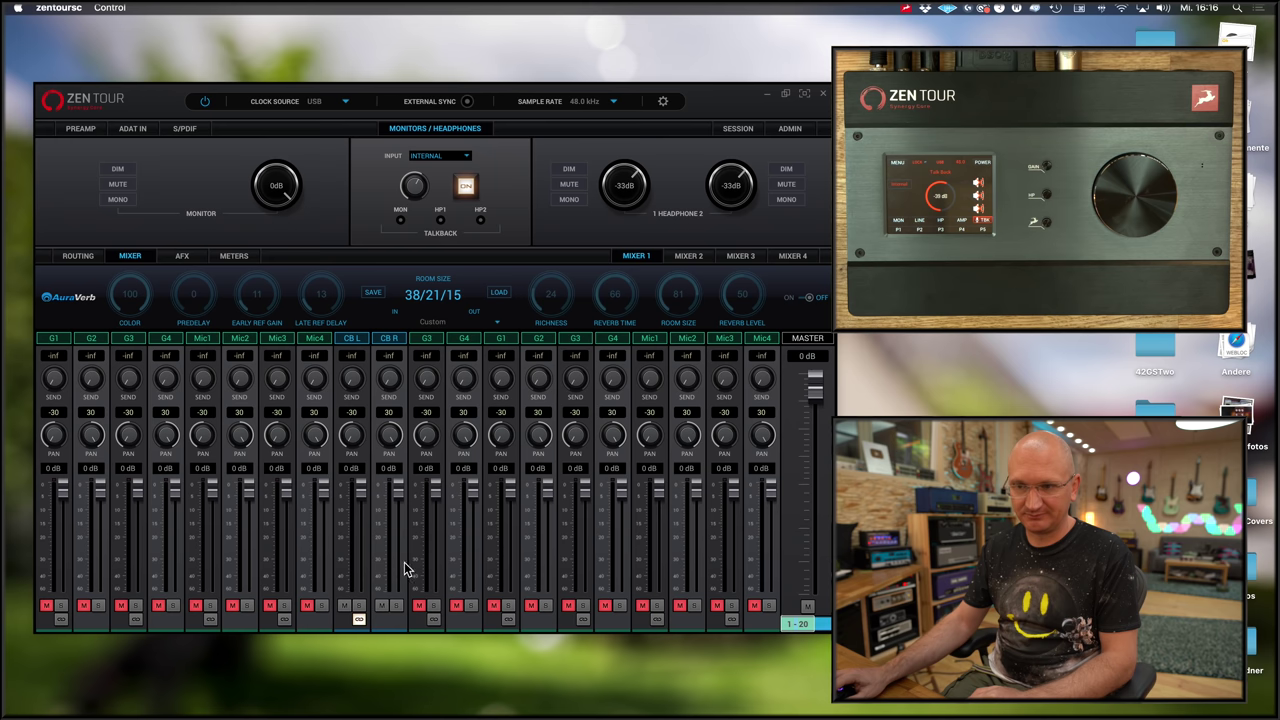
During Cubase playback, move the linked CB L/CB R faders down and up in Zen Tour's Mixer 1 and reset them to 0 dB
{"action": "mouse_move", "coordinate": [1000, 715]}
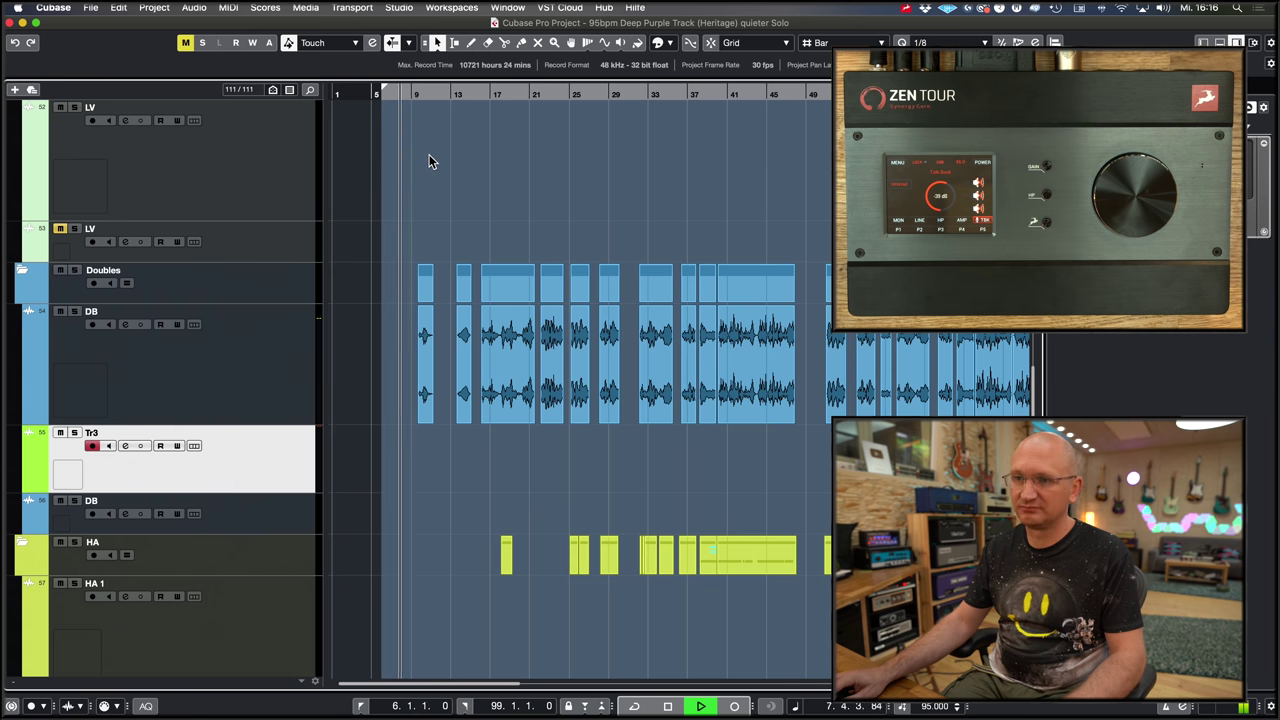
{"action": "mouse_move", "coordinate": [728, 712]}
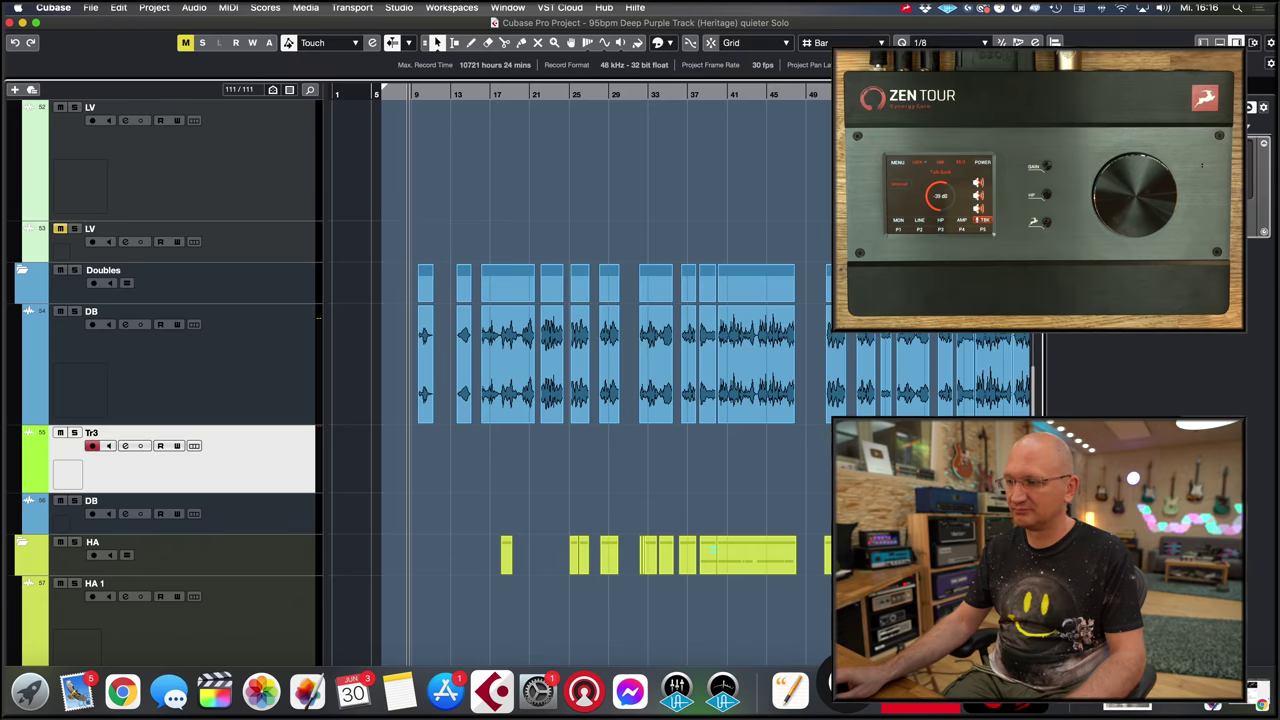
{"action": "left_click", "coordinate": [722, 690]}
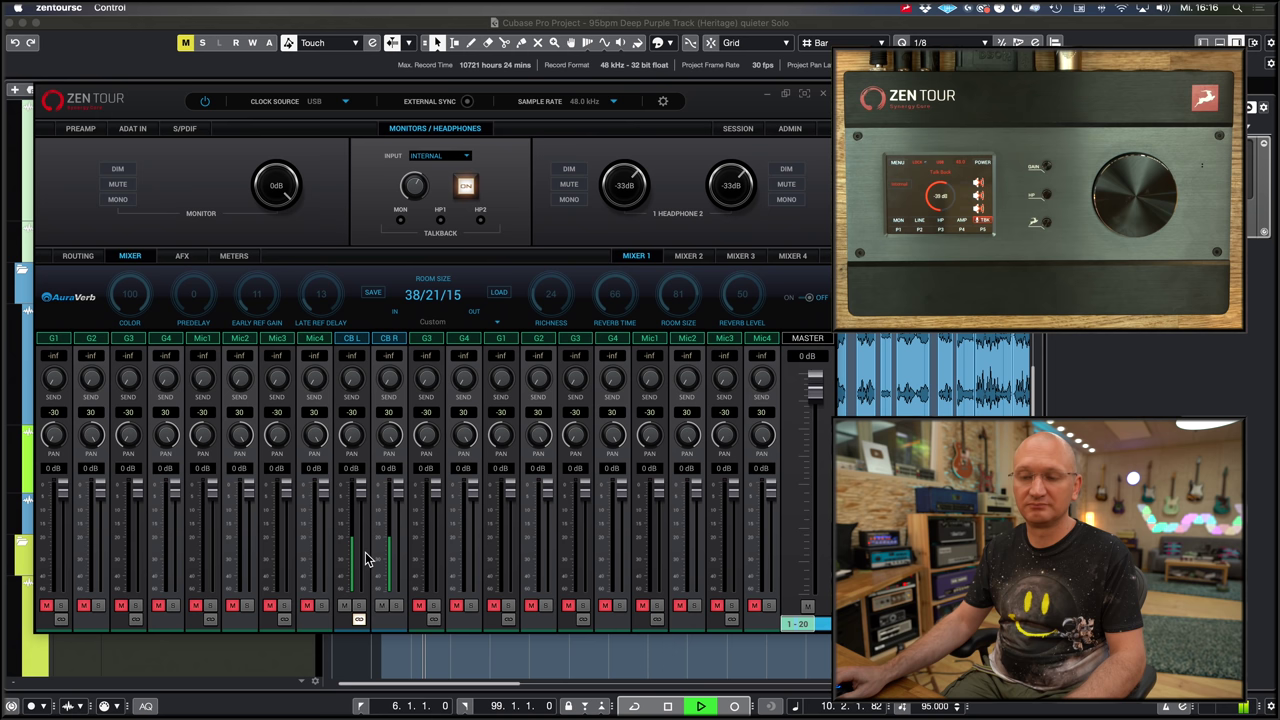
{"action": "left_click_drag", "start_coordinate": [364, 500], "coordinate": [366, 626]}
{"action": "left_click_drag", "start_coordinate": [366, 501], "coordinate": [374, 413]}
{"action": "left_click_drag", "start_coordinate": [362, 496], "coordinate": [364, 600]}
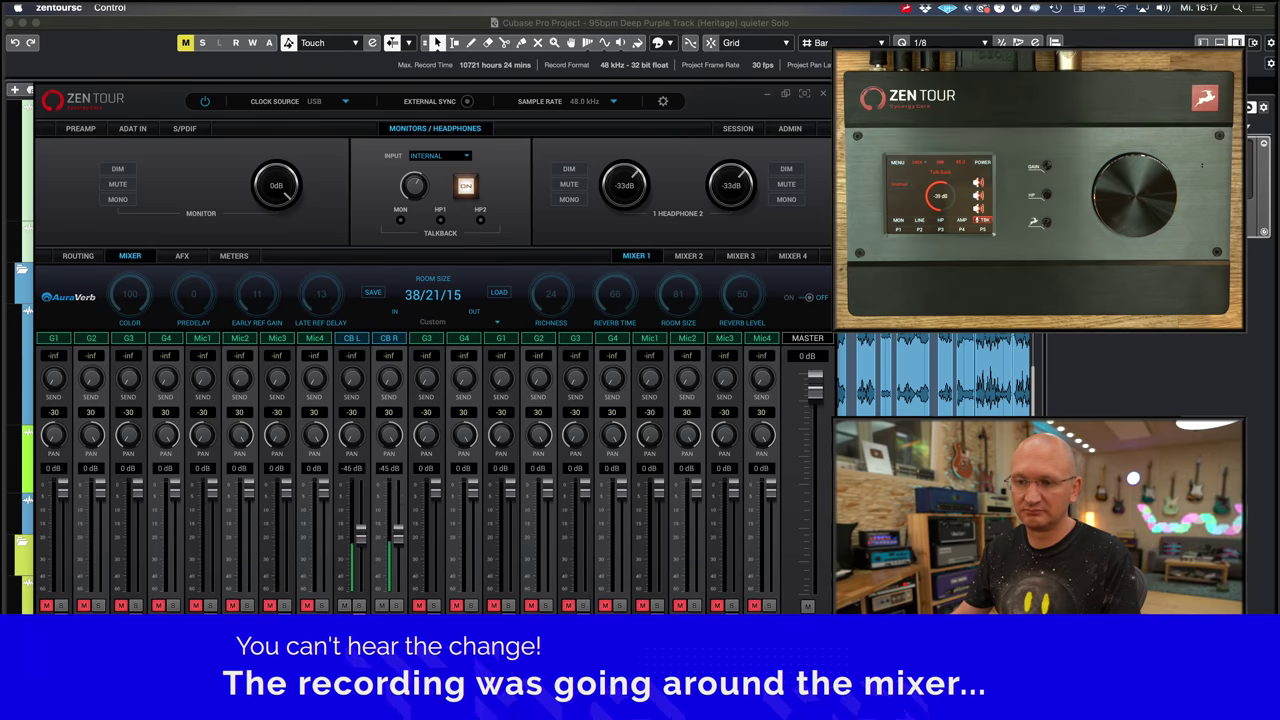
{"action": "double_click", "coordinate": [362, 530]}
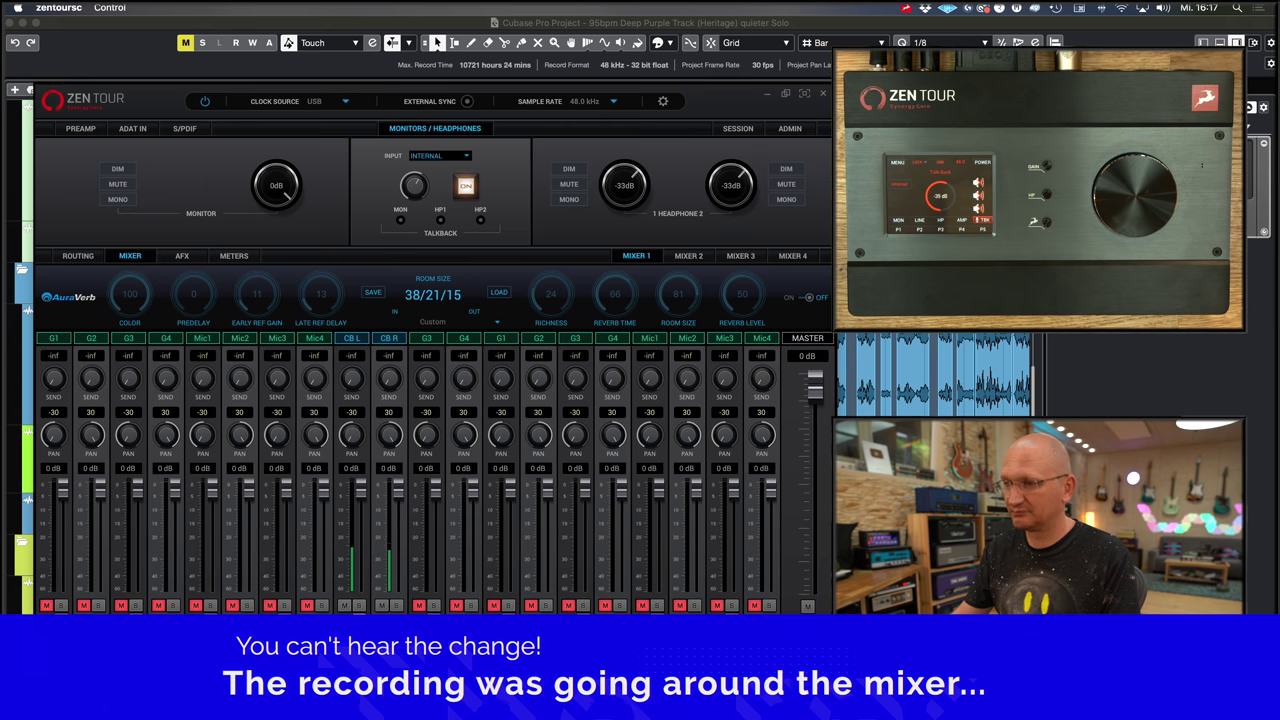
Stop playback in the Cubase project and return to the Zen Tour control panel
{"action": "key", "text": "super+Tab"}
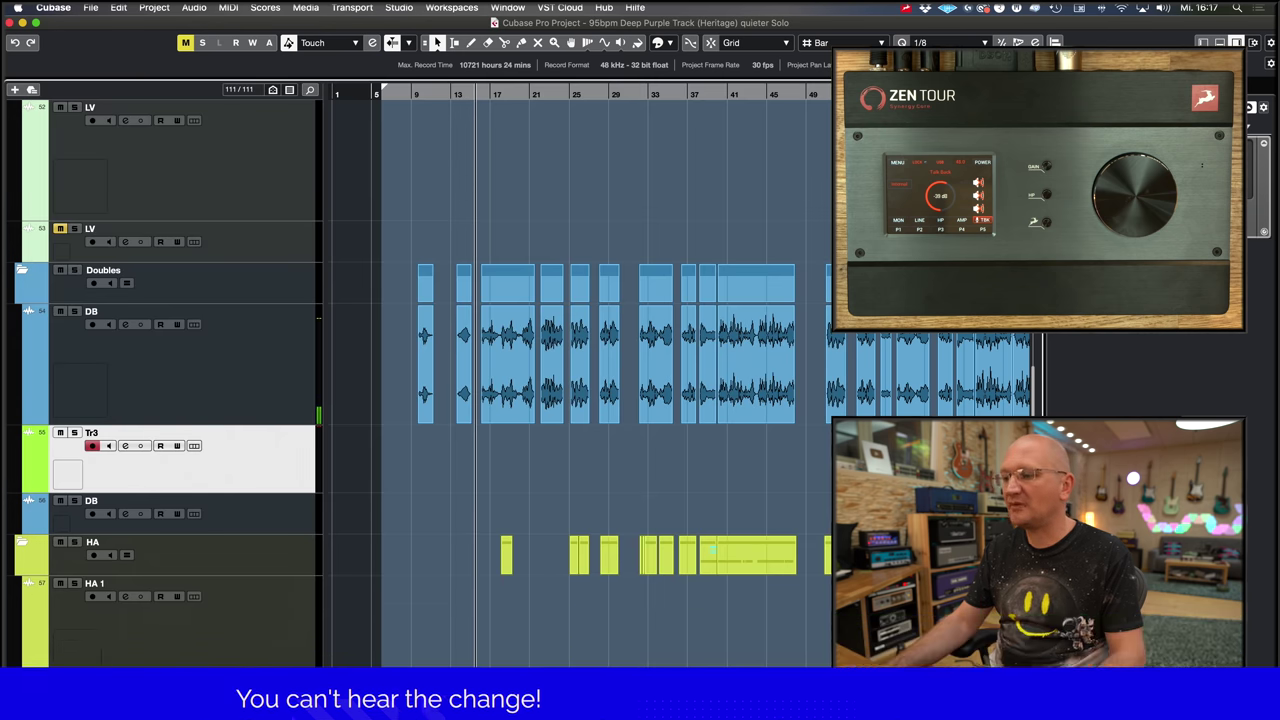
{"action": "left_click", "coordinate": [491, 691]}
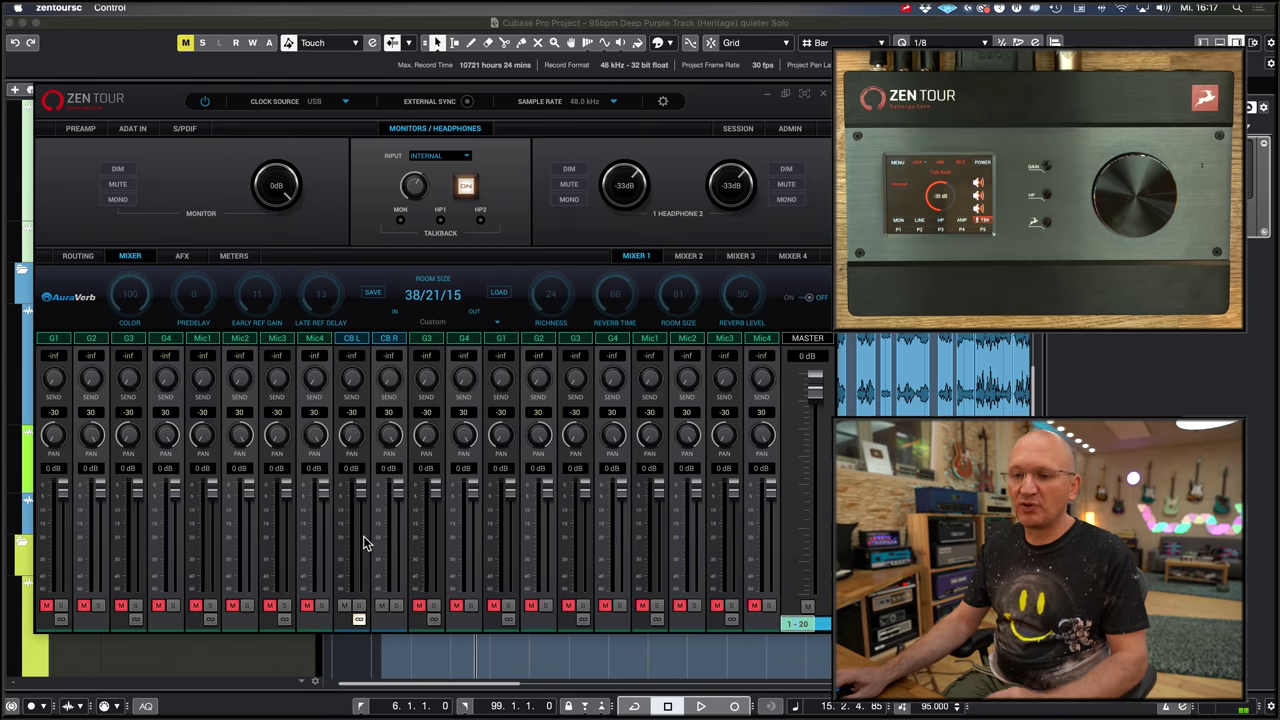
Mute and unmute the linked CB L and CB R channels and try shifting the displayed channel range
{"action": "left_click", "coordinate": [360, 620]}
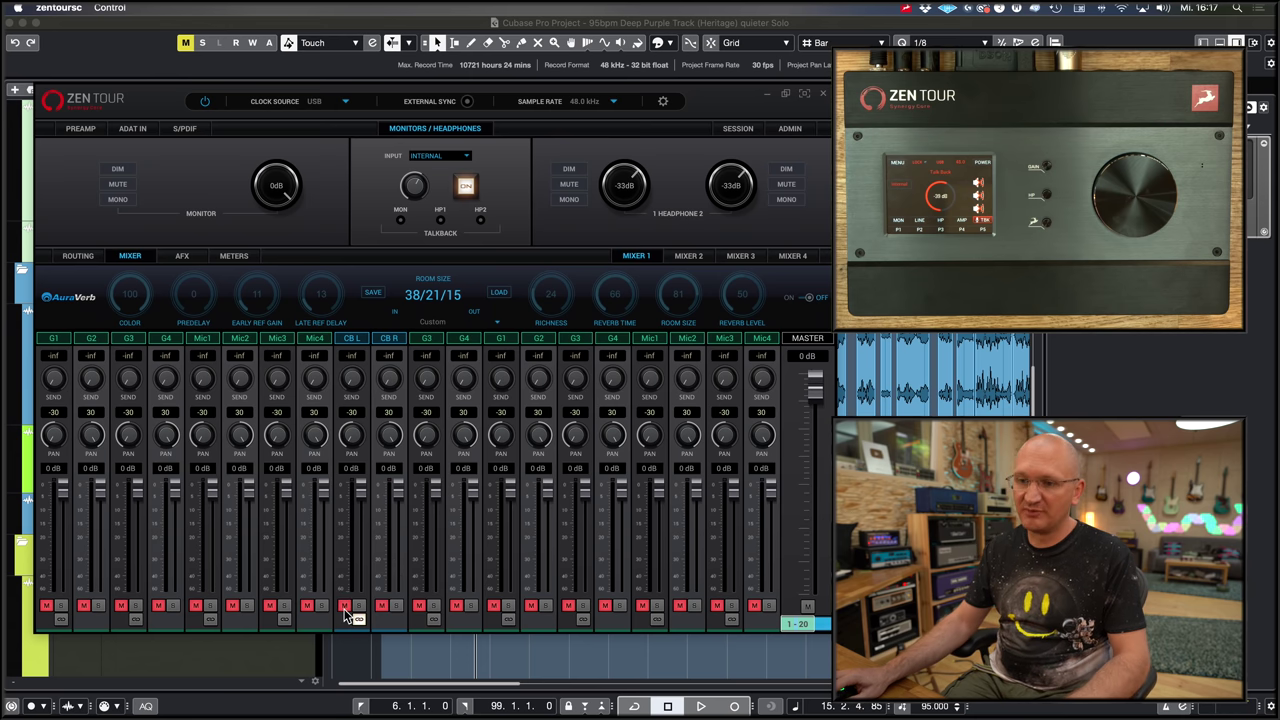
{"action": "left_click", "coordinate": [359, 618]}
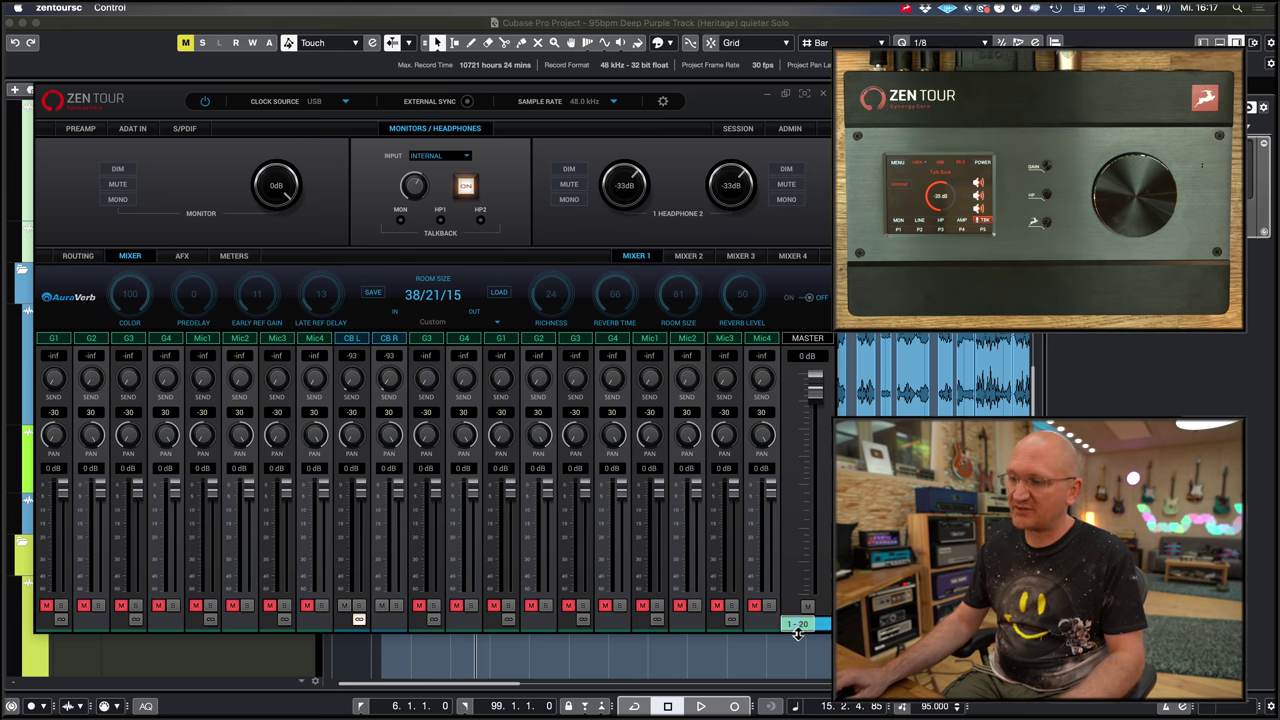
{"action": "left_click_drag", "start_coordinate": [799, 625], "coordinate": [772, 625]}
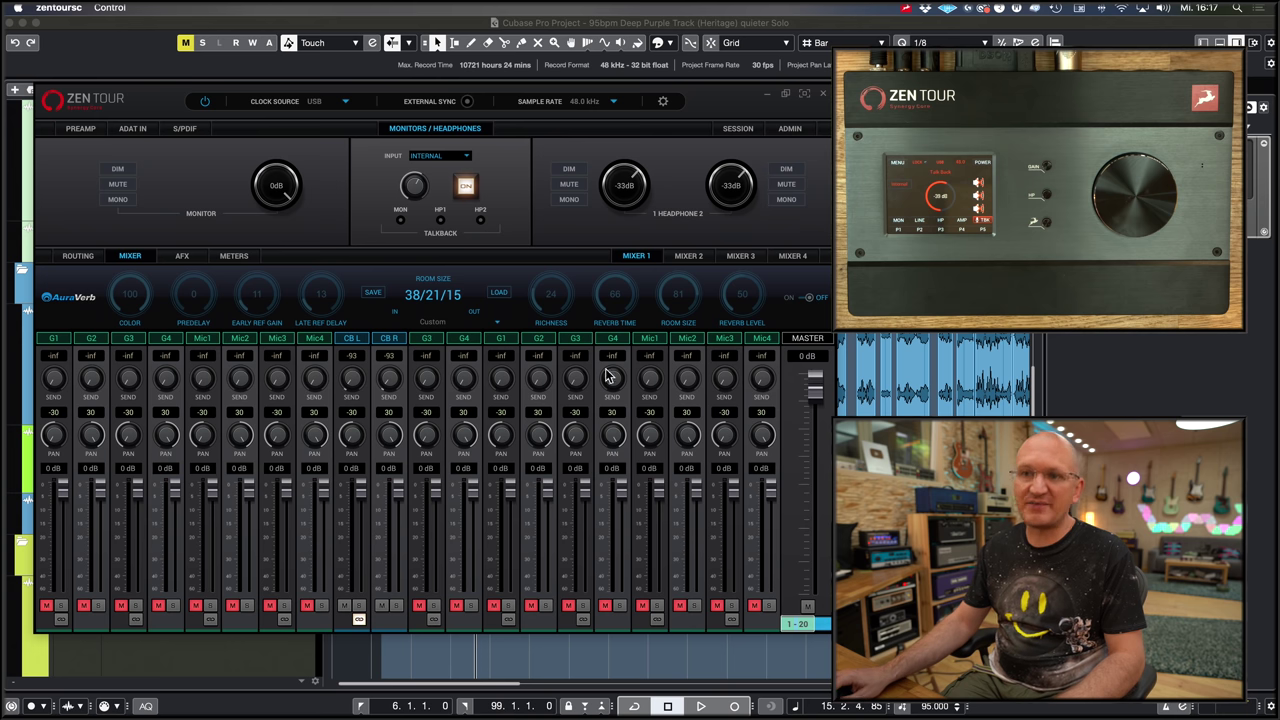
Open the Zen Tour level meters and view the Emulated Mic and Comp Play signals
{"action": "left_click", "coordinate": [234, 257]}
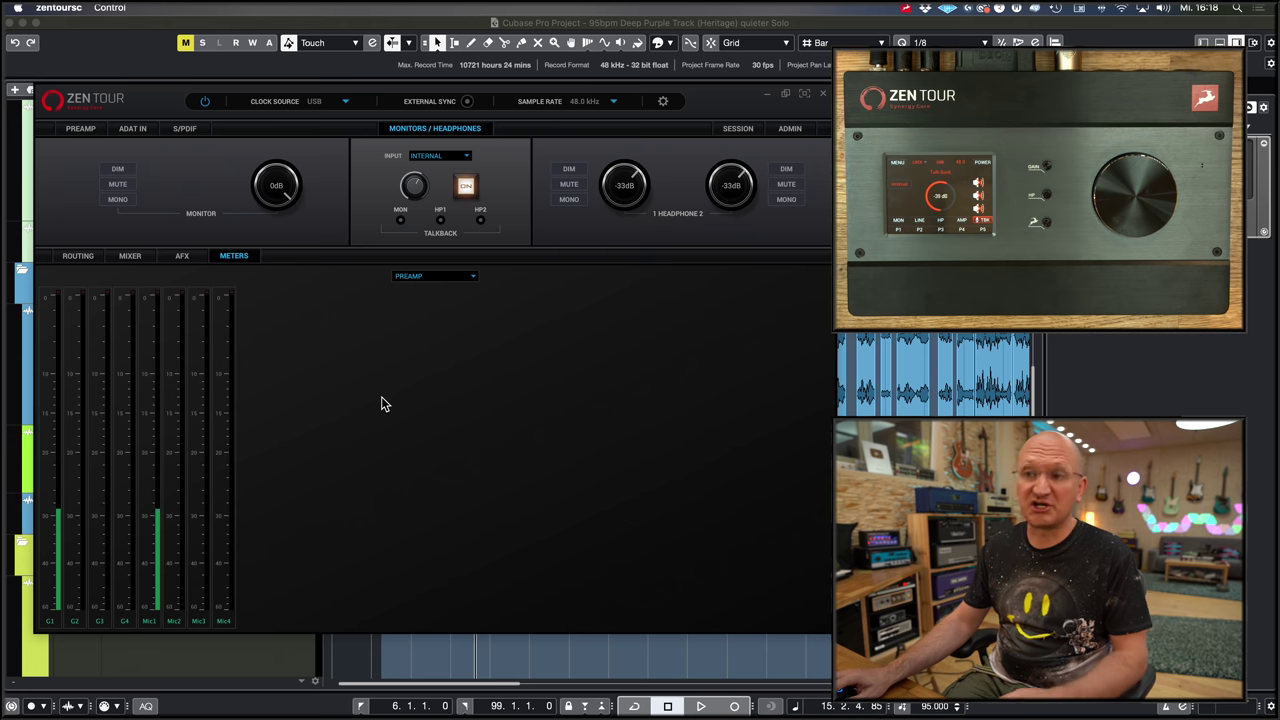
{"action": "left_click", "coordinate": [472, 277]}
{"action": "left_click", "coordinate": [435, 287]}
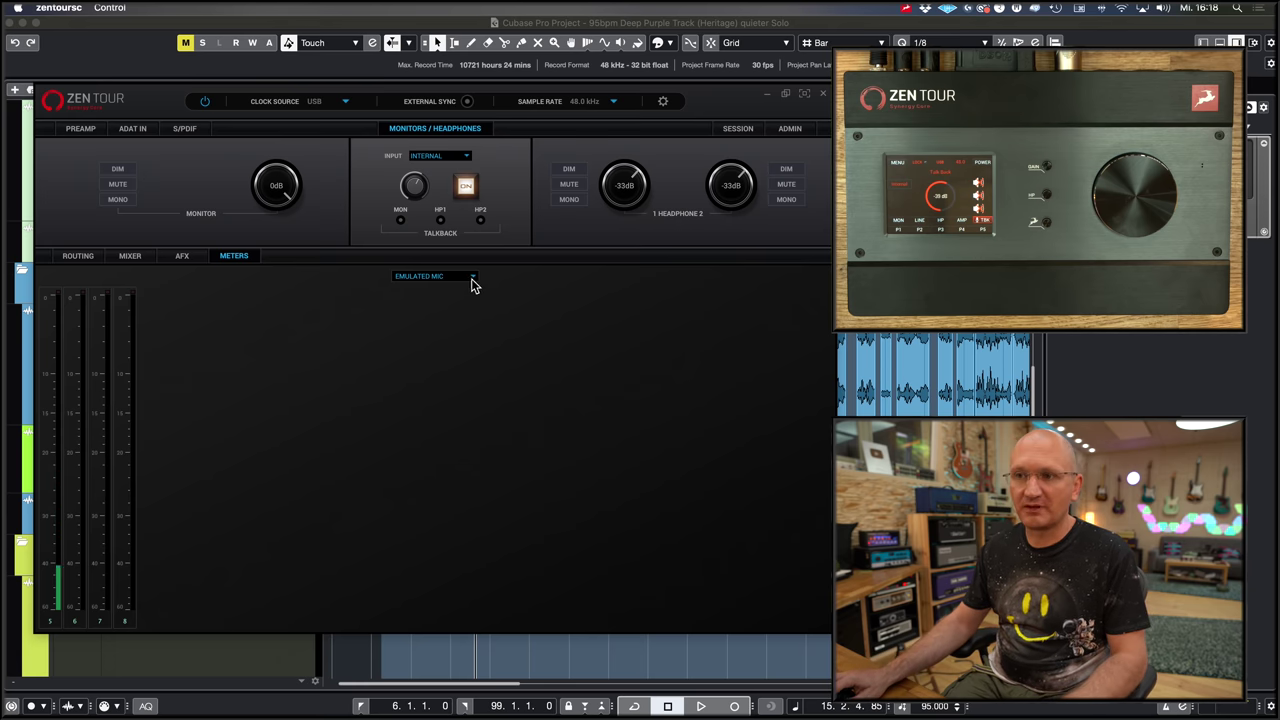
{"action": "left_click", "coordinate": [475, 283]}
{"action": "left_click", "coordinate": [464, 290]}
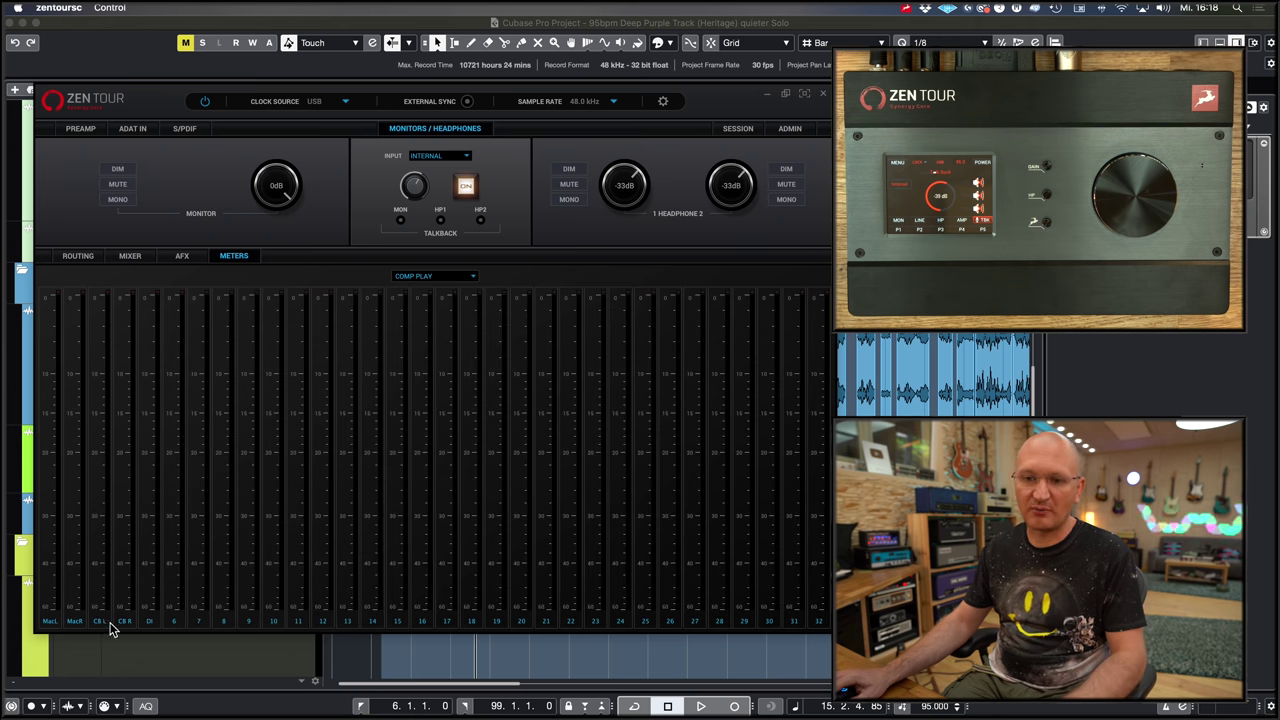
View the meters for ADAT In and AFX Out, and leave the meter source on Mix1 L/R
{"action": "left_click", "coordinate": [471, 280]}
{"action": "left_click", "coordinate": [437, 304]}
{"action": "left_click", "coordinate": [474, 278]}
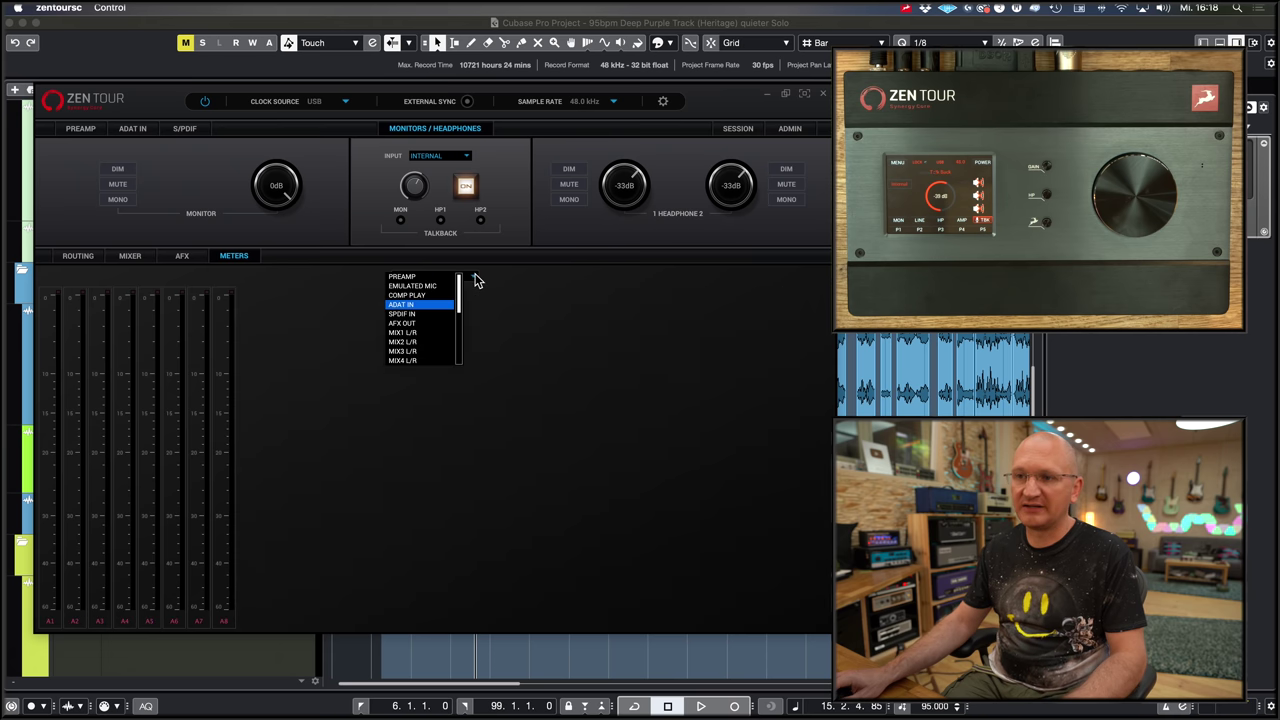
{"action": "left_click", "coordinate": [475, 278]}
{"action": "left_click", "coordinate": [472, 278]}
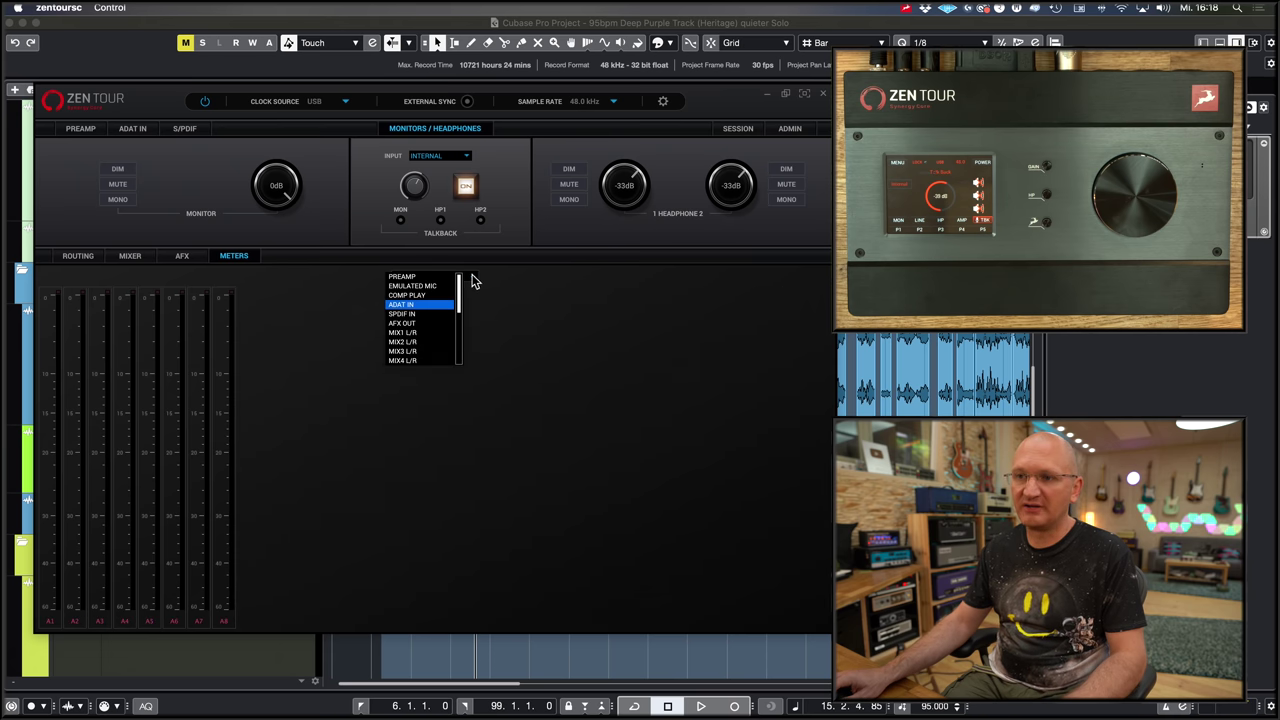
{"action": "left_click", "coordinate": [425, 325]}
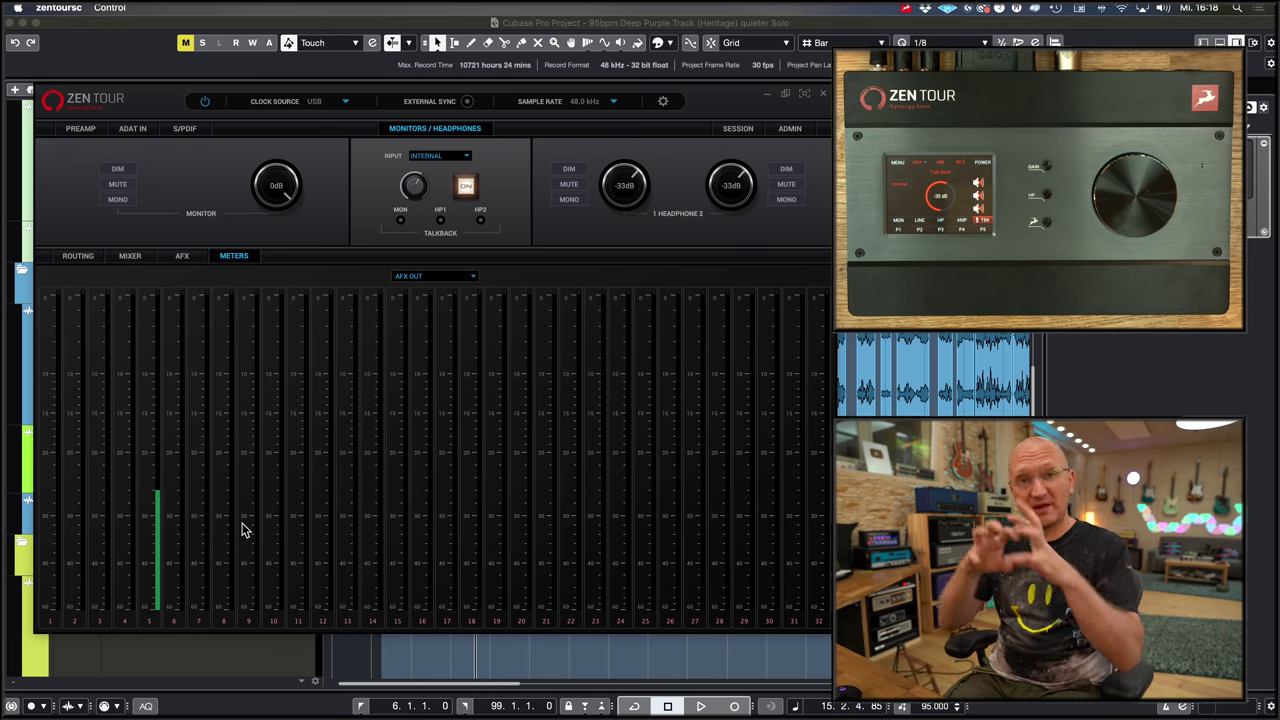
{"action": "left_click", "coordinate": [472, 278]}
{"action": "left_click", "coordinate": [427, 338]}
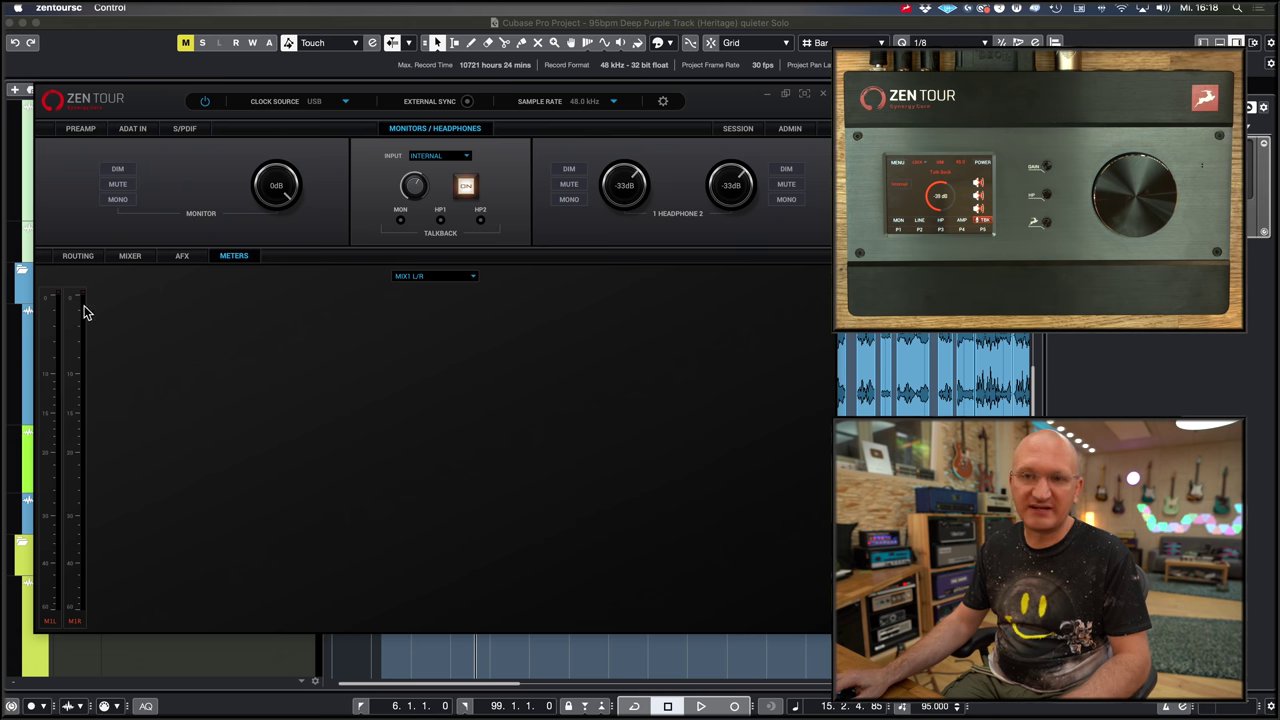
Play the Cubase project, check the Mix1 L/R meters in the Zen Tour panel, and stop playback
{"action": "key", "text": "super+Tab"}
{"action": "key", "text": "space"}
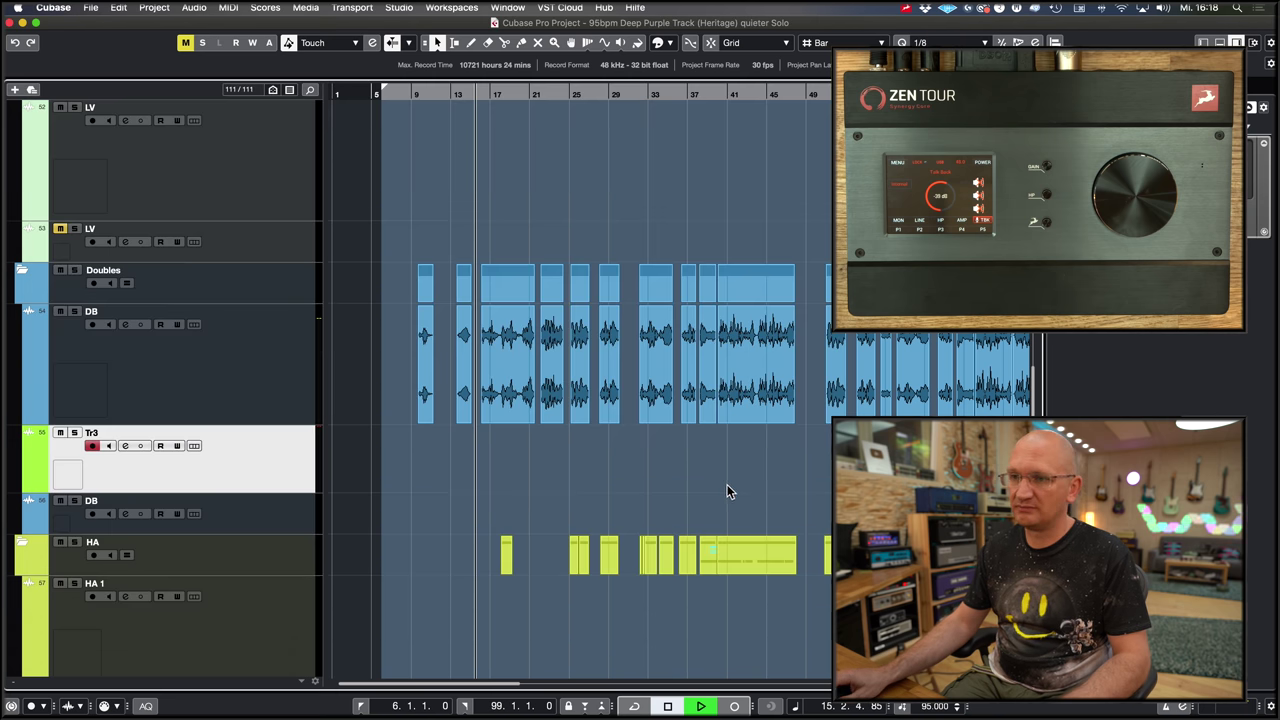
{"action": "left_click", "coordinate": [788, 706]}
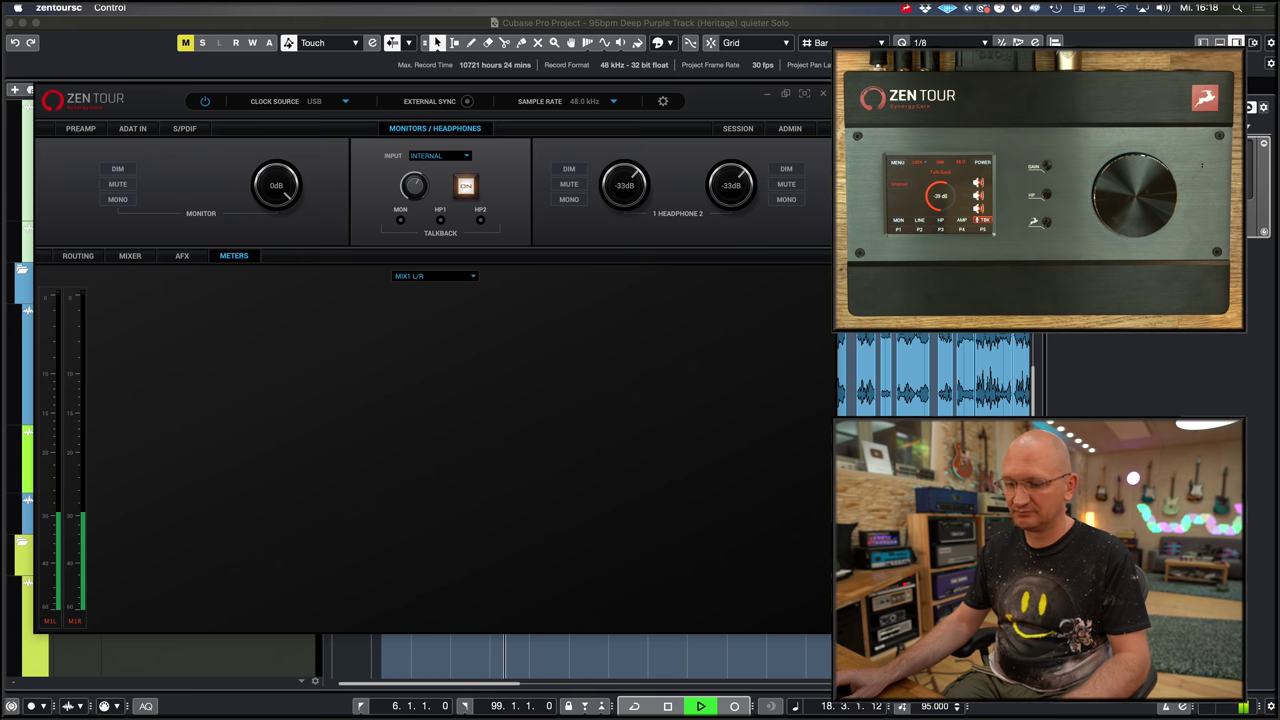
{"action": "key", "text": "super+Tab"}
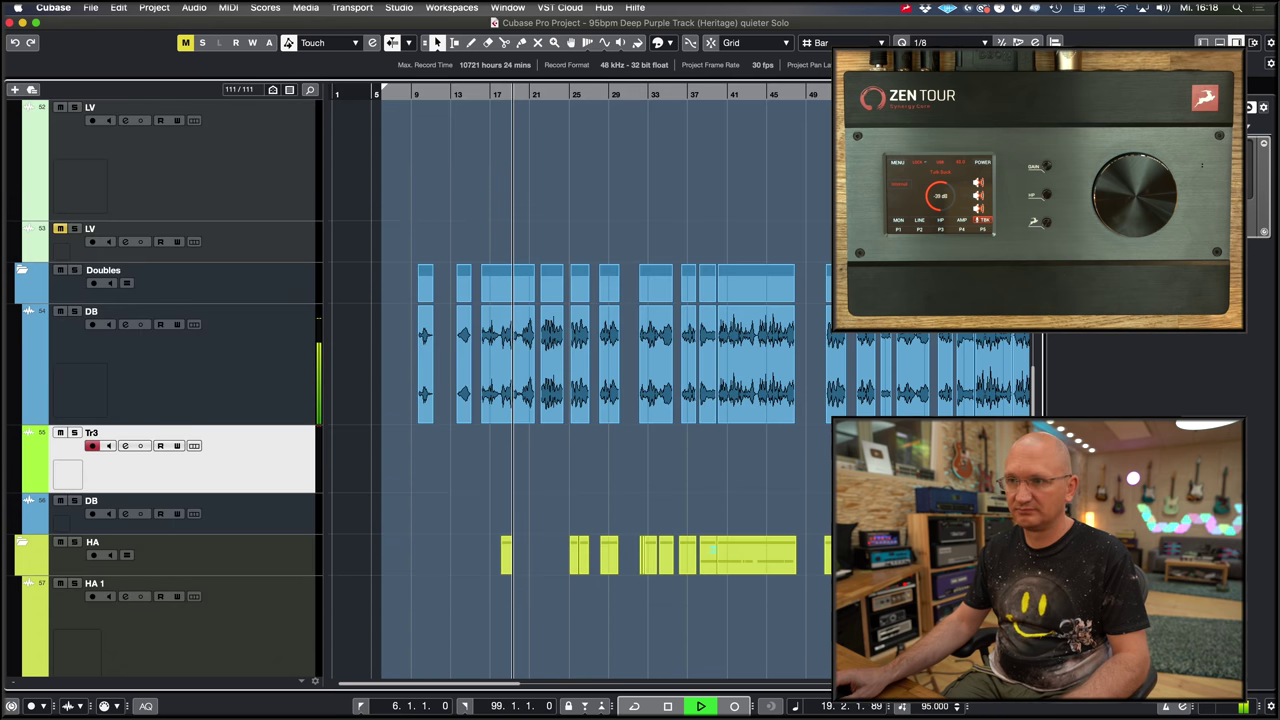
{"action": "key", "text": "space"}
{"action": "left_click", "coordinate": [790, 688]}
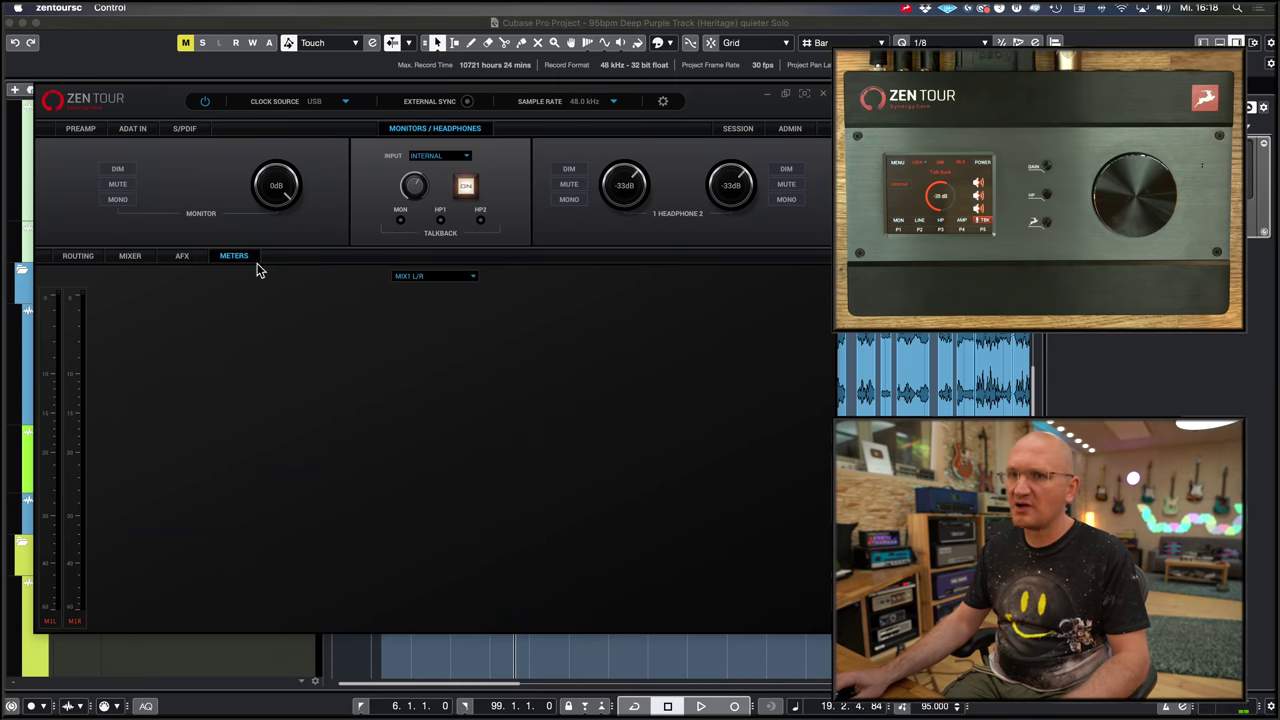
From the Zen Tour mixer, open the device settings, review the Line Out Trim options and Line Out Volume, and close them
{"action": "left_click", "coordinate": [131, 258]}
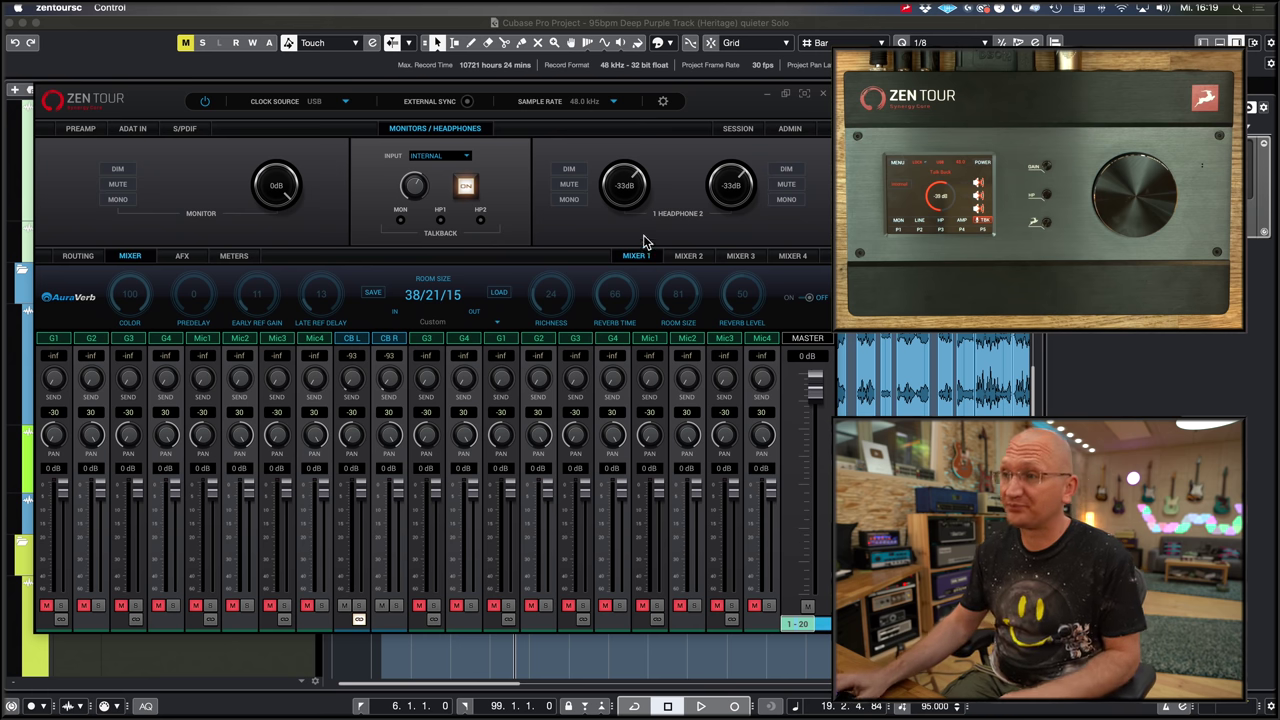
{"action": "left_click", "coordinate": [663, 101]}
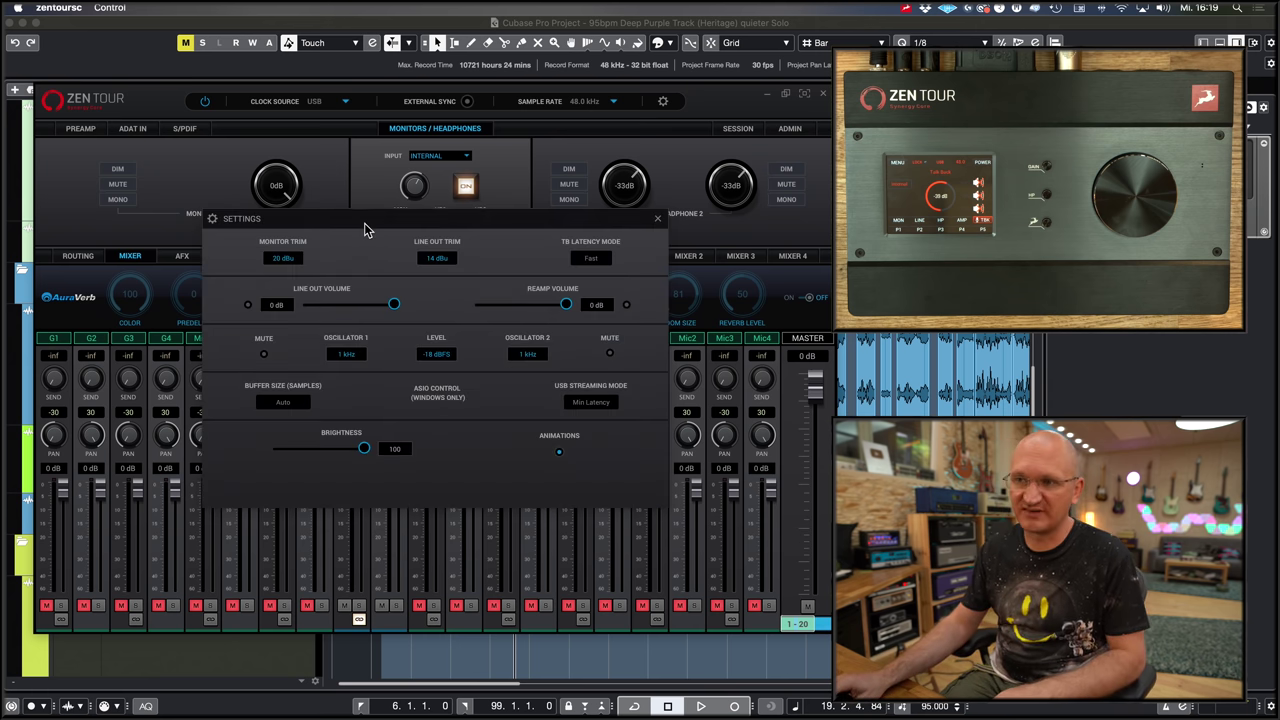
{"action": "left_click", "coordinate": [437, 259]}
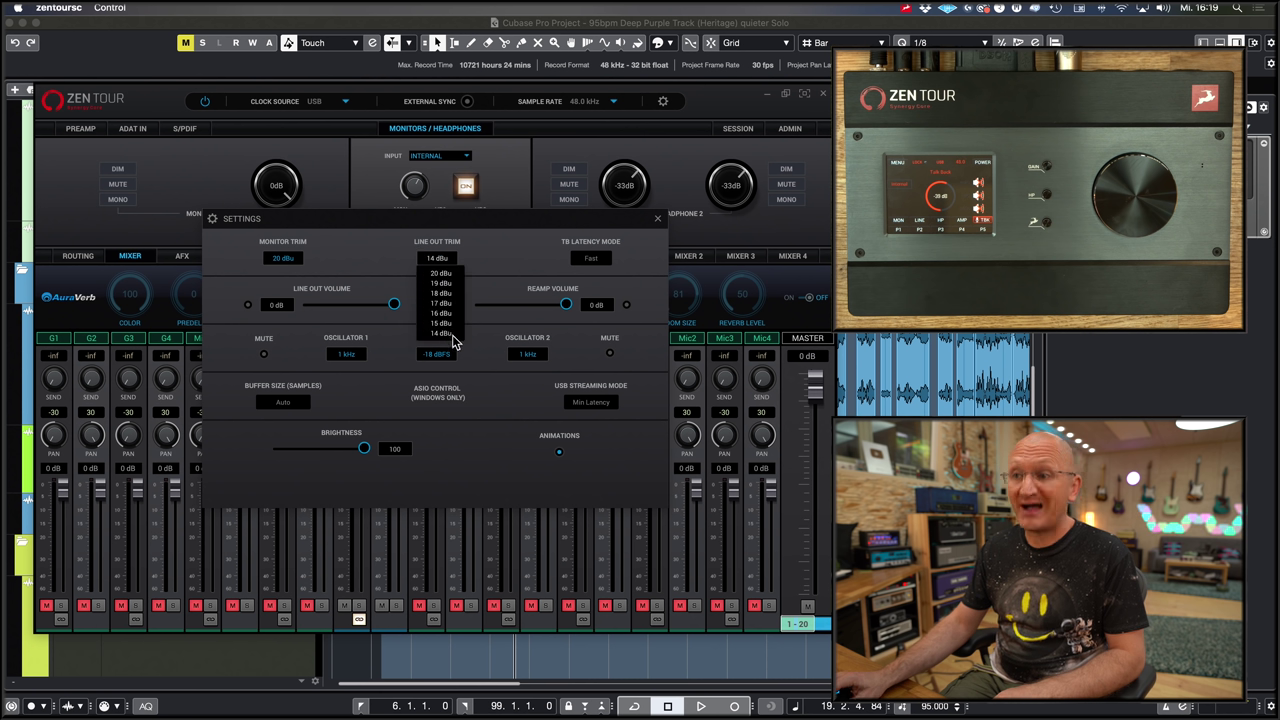
{"action": "left_click", "coordinate": [495, 274]}
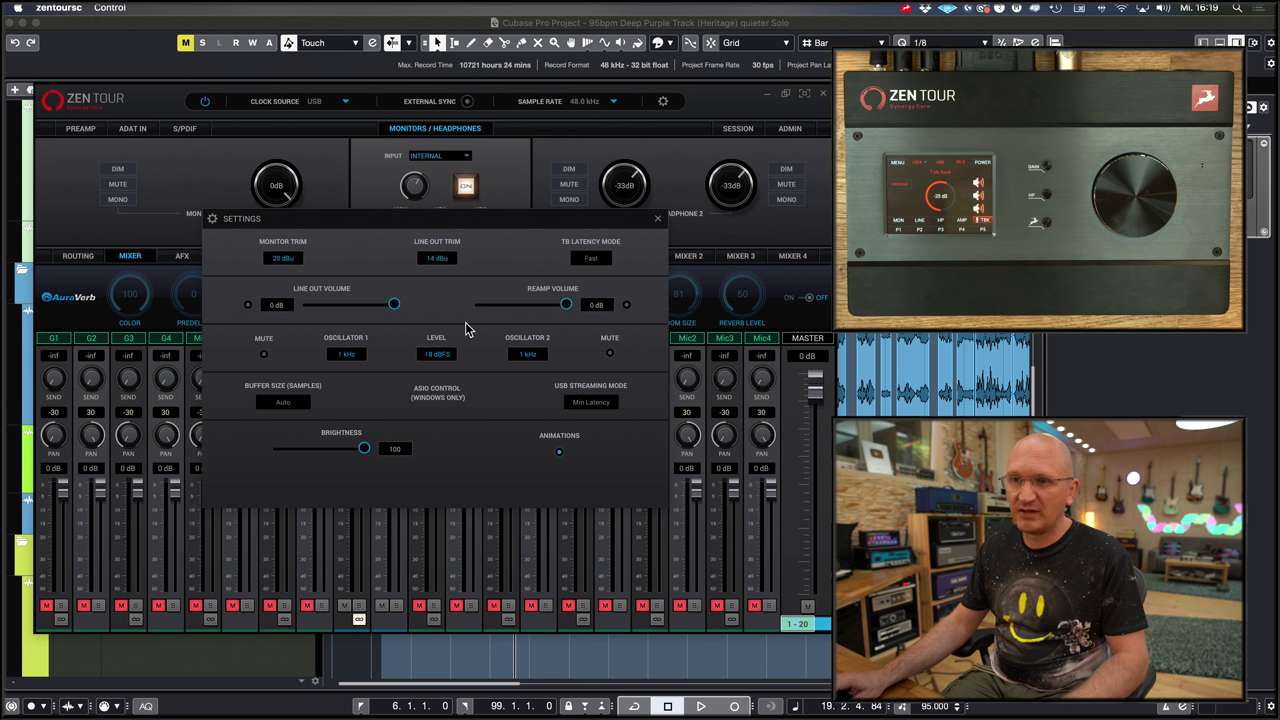
{"action": "mouse_move", "coordinate": [395, 305]}
{"action": "left_mouse_down"}
{"action": "mouse_move", "coordinate": [308, 310]}
{"action": "mouse_move", "coordinate": [390, 306]}
{"action": "mouse_move", "coordinate": [402, 320]}
{"action": "mouse_move", "coordinate": [387, 325]}
{"action": "left_mouse_up"}
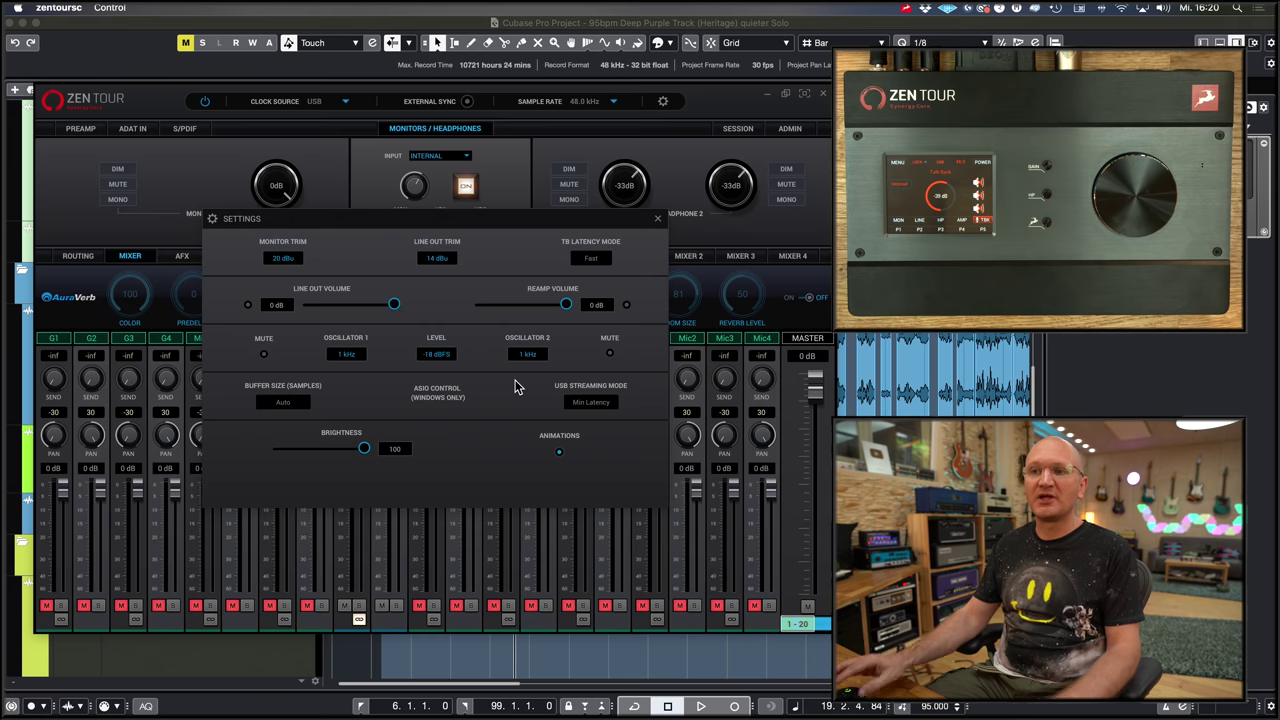
{"action": "left_click", "coordinate": [657, 219]}
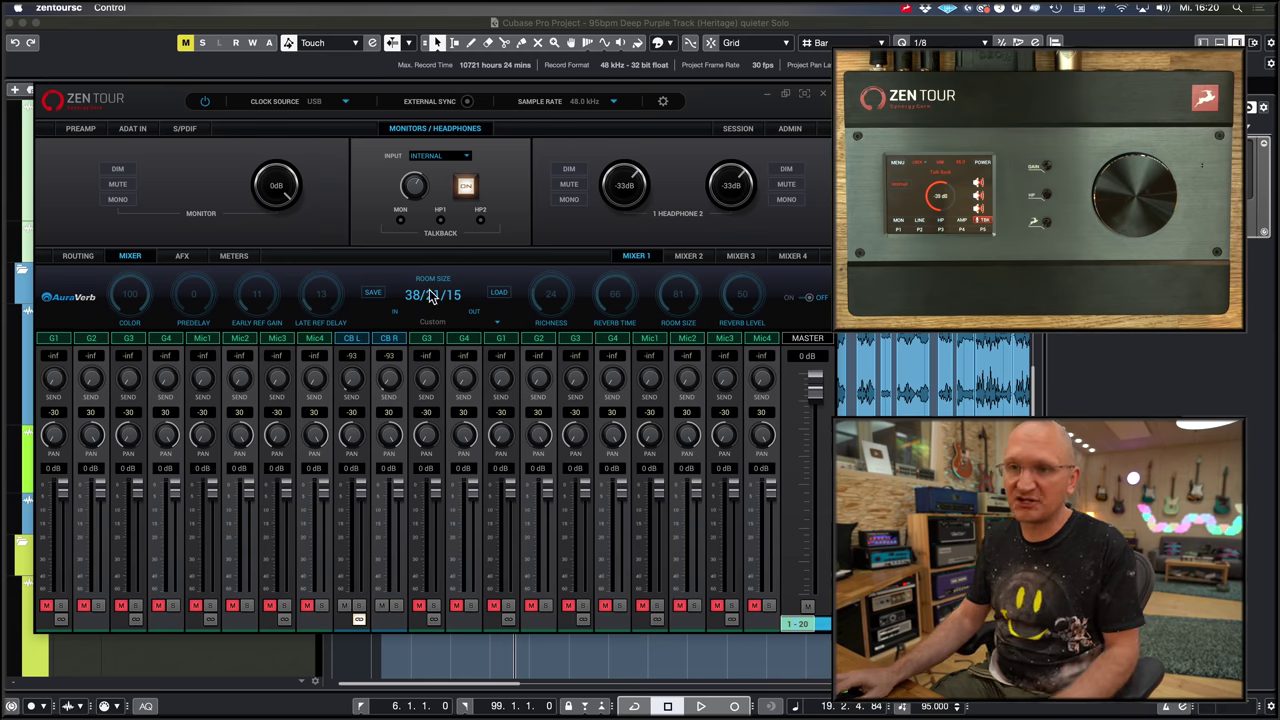
Show the Zen Tour routing matrix and move the control panel window up so it is fully in view
{"action": "left_click", "coordinate": [80, 258]}
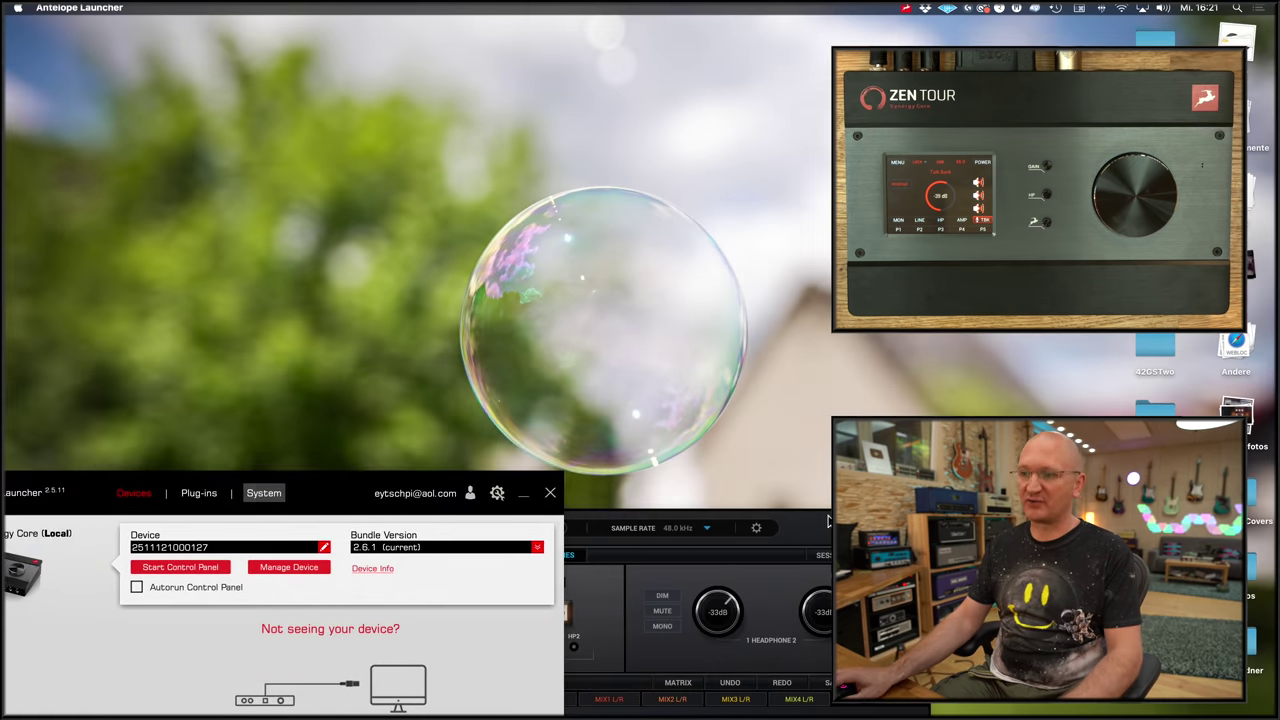
{"action": "left_click_drag", "start_coordinate": [828, 521], "coordinate": [713, 93]}
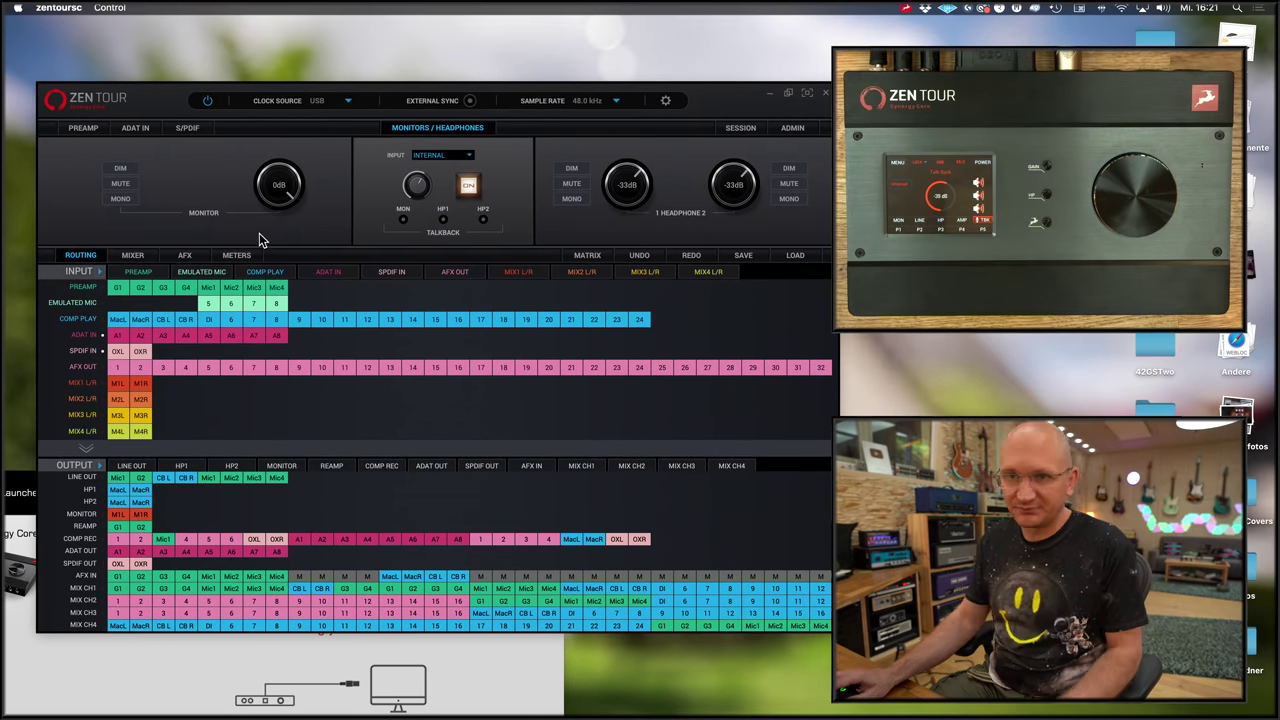
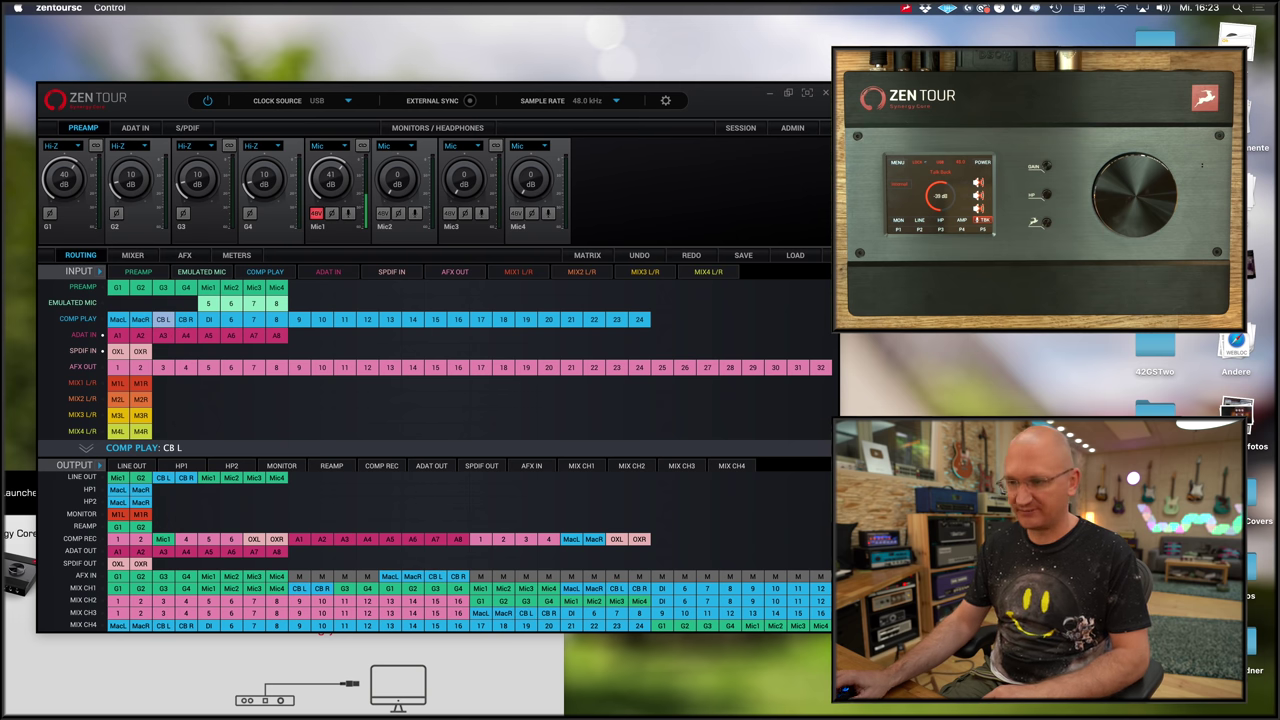
Switch to Cubase, open the Control Room audio connections, and expand the Monitor 1 bus
{"action": "mouse_move", "coordinate": [646, 705]}
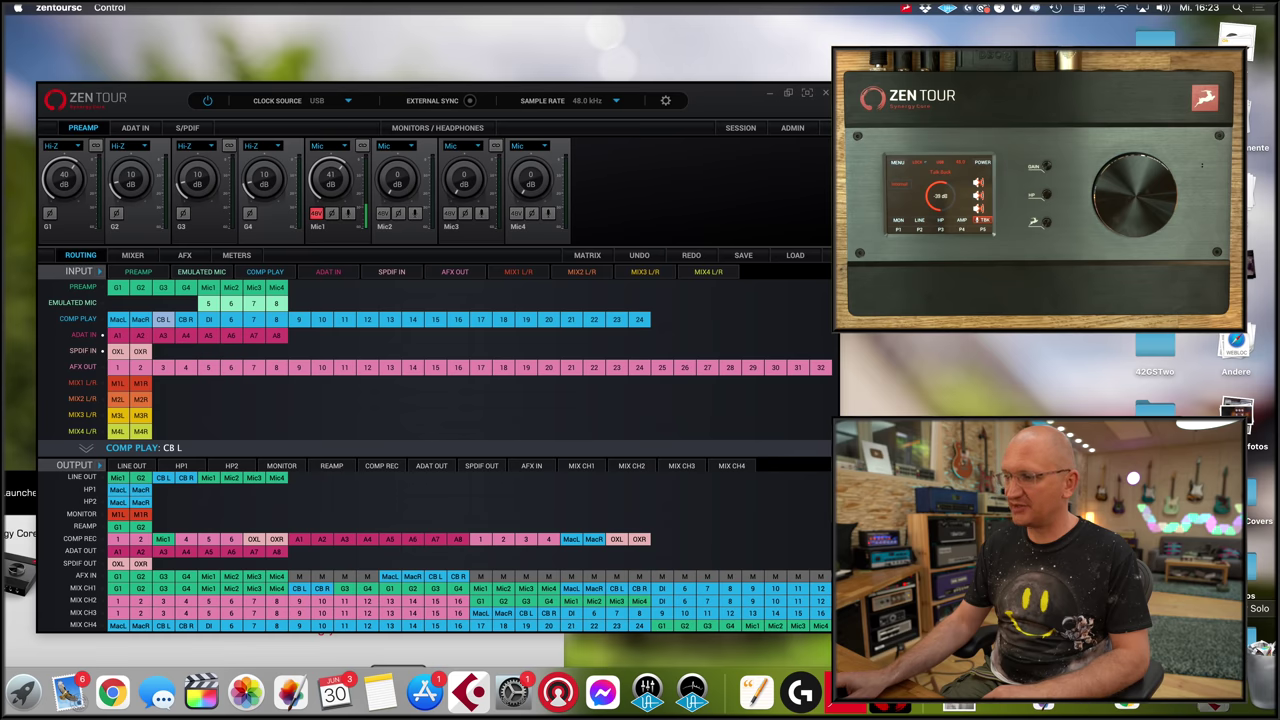
{"action": "left_click", "coordinate": [646, 692]}
{"action": "key", "text": "F4"}
{"action": "left_click_drag", "start_coordinate": [585, 136], "coordinate": [564, 136]}
{"action": "left_click", "coordinate": [490, 145]}
{"action": "left_click", "coordinate": [95, 199]}
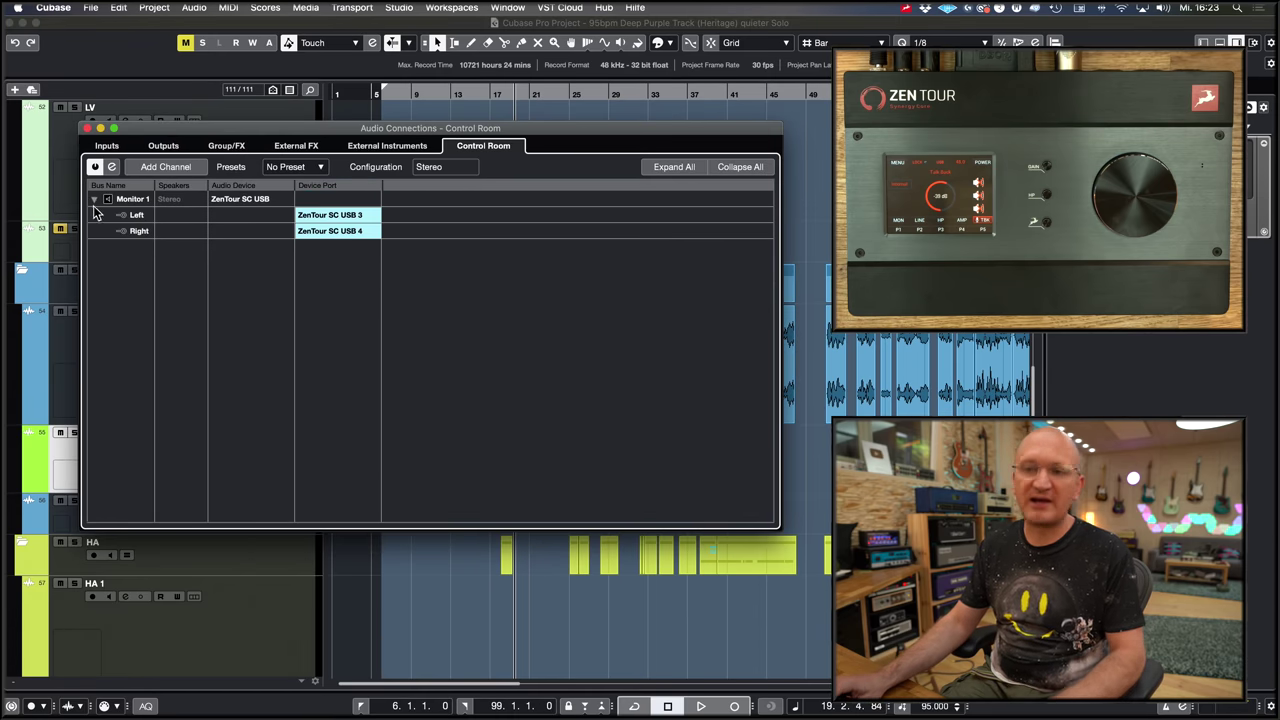
Review the device ports offered for Monitor 1's left channel without changing the assignment, and close the audio connections
{"action": "left_click", "coordinate": [340, 216]}
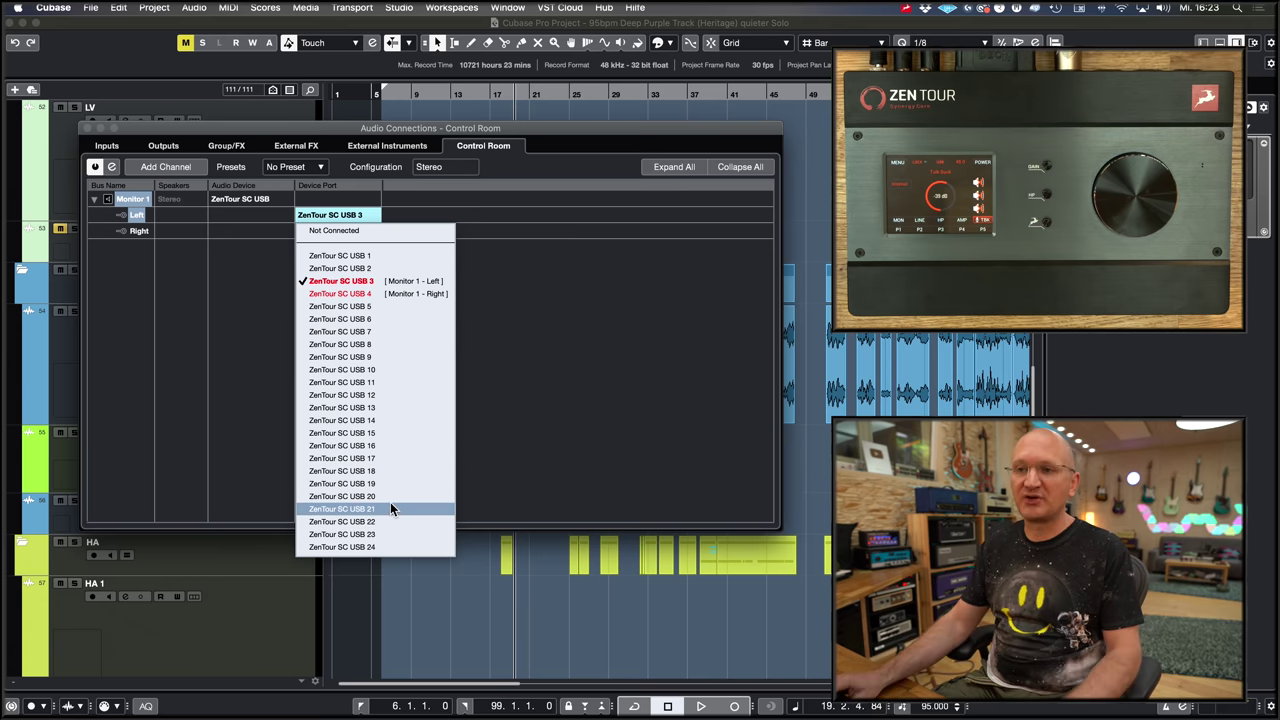
{"action": "left_click", "coordinate": [634, 324]}
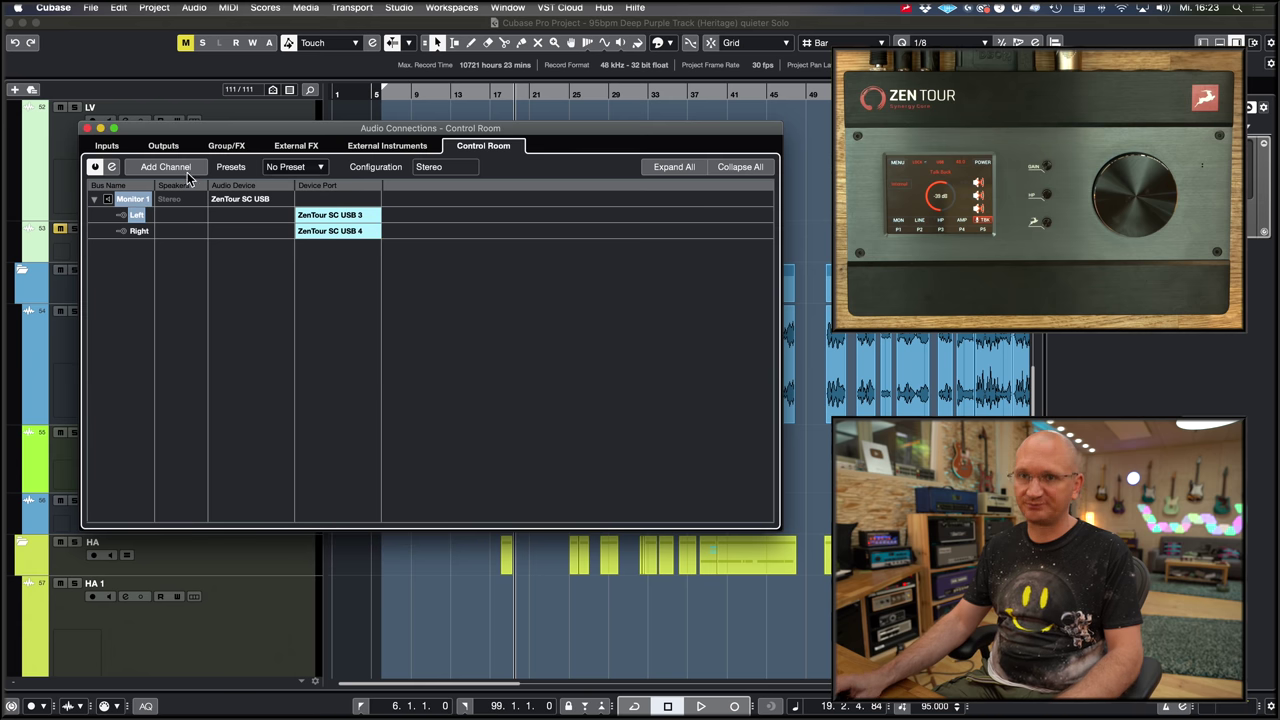
{"action": "left_click", "coordinate": [87, 128]}
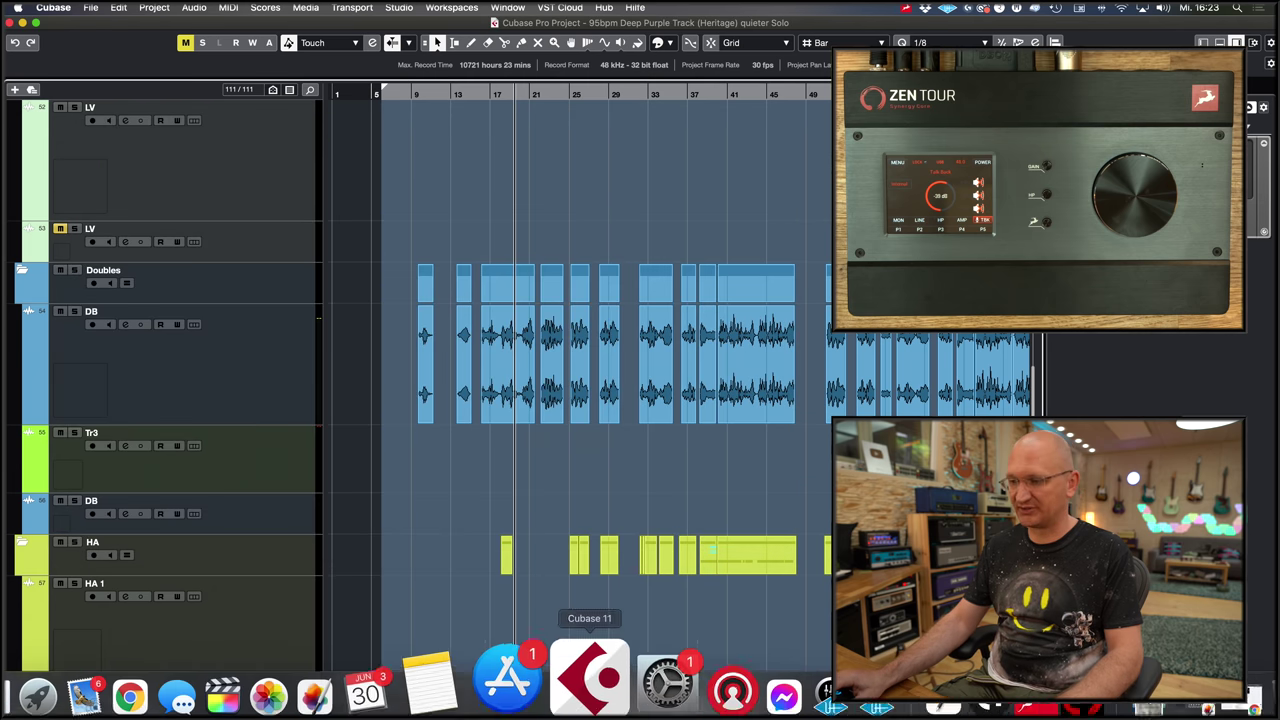
Switch to the Zen Tour control panel and hide the Mix CH2, Mix CH3, Mix CH4 and AFX In output rows
{"action": "left_click", "coordinate": [737, 690]}
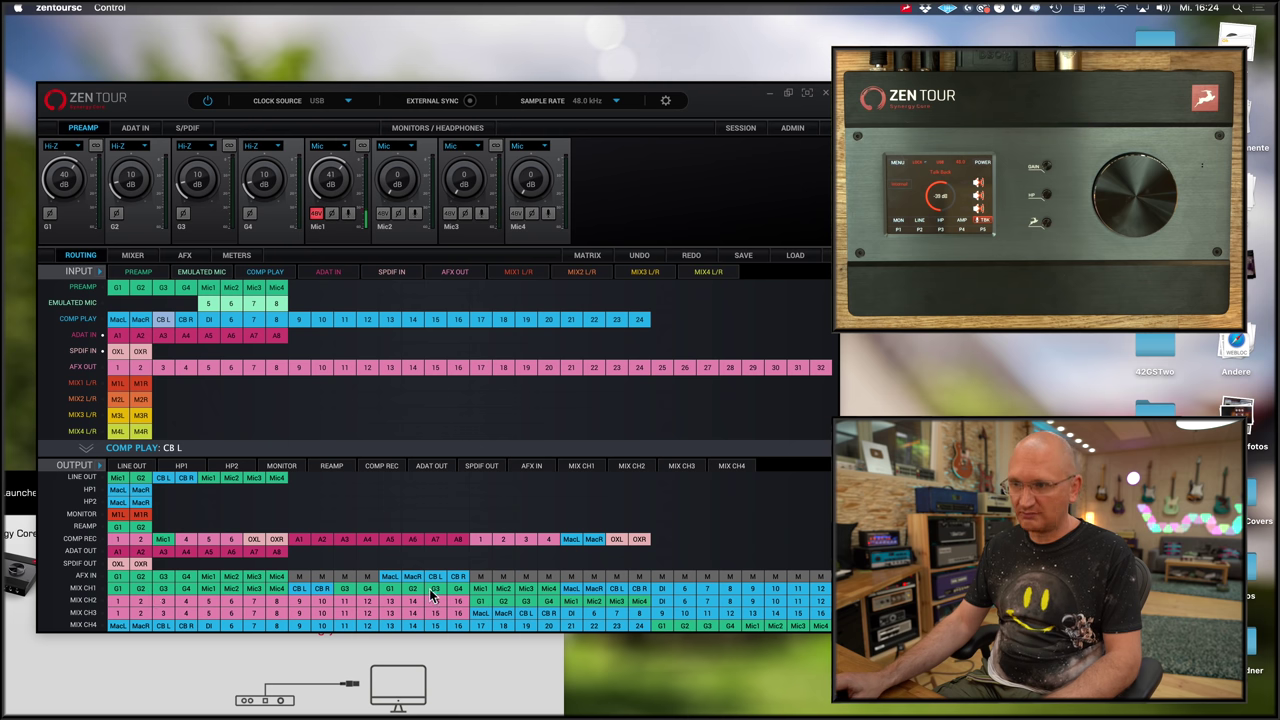
{"action": "left_click", "coordinate": [631, 466]}
{"action": "left_click", "coordinate": [682, 466]}
{"action": "left_click", "coordinate": [740, 466]}
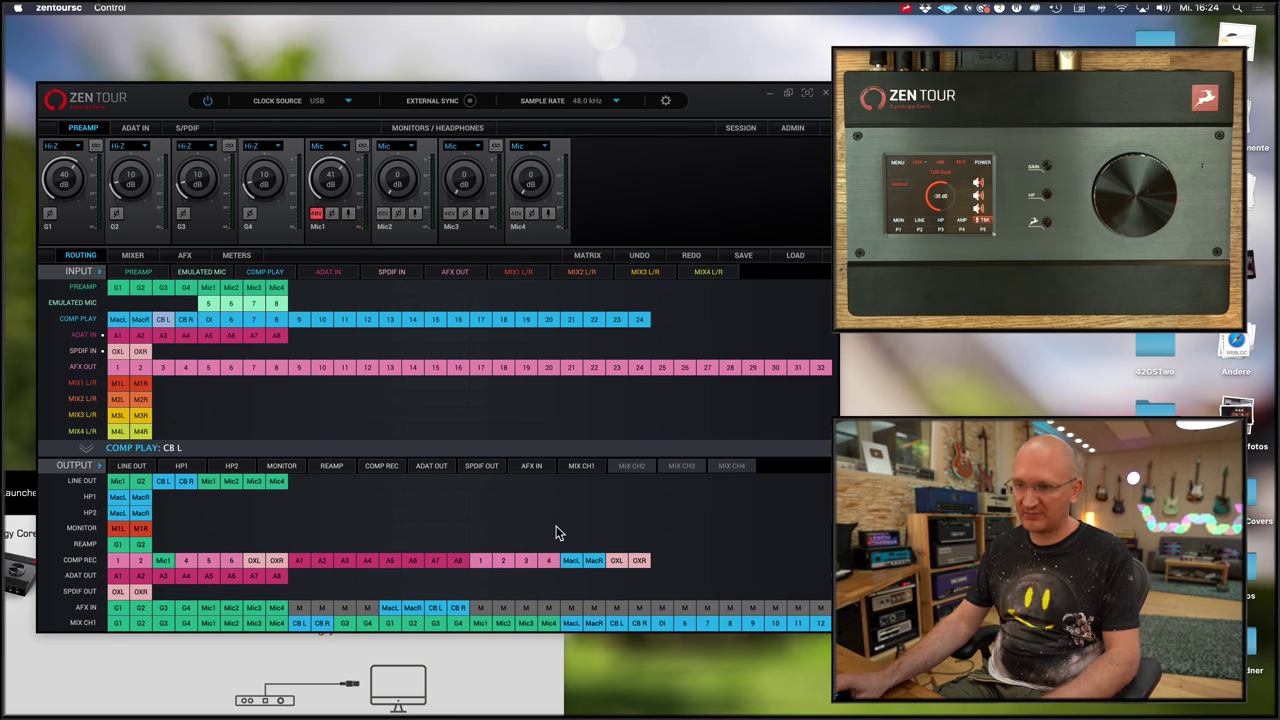
{"action": "left_click", "coordinate": [534, 467]}
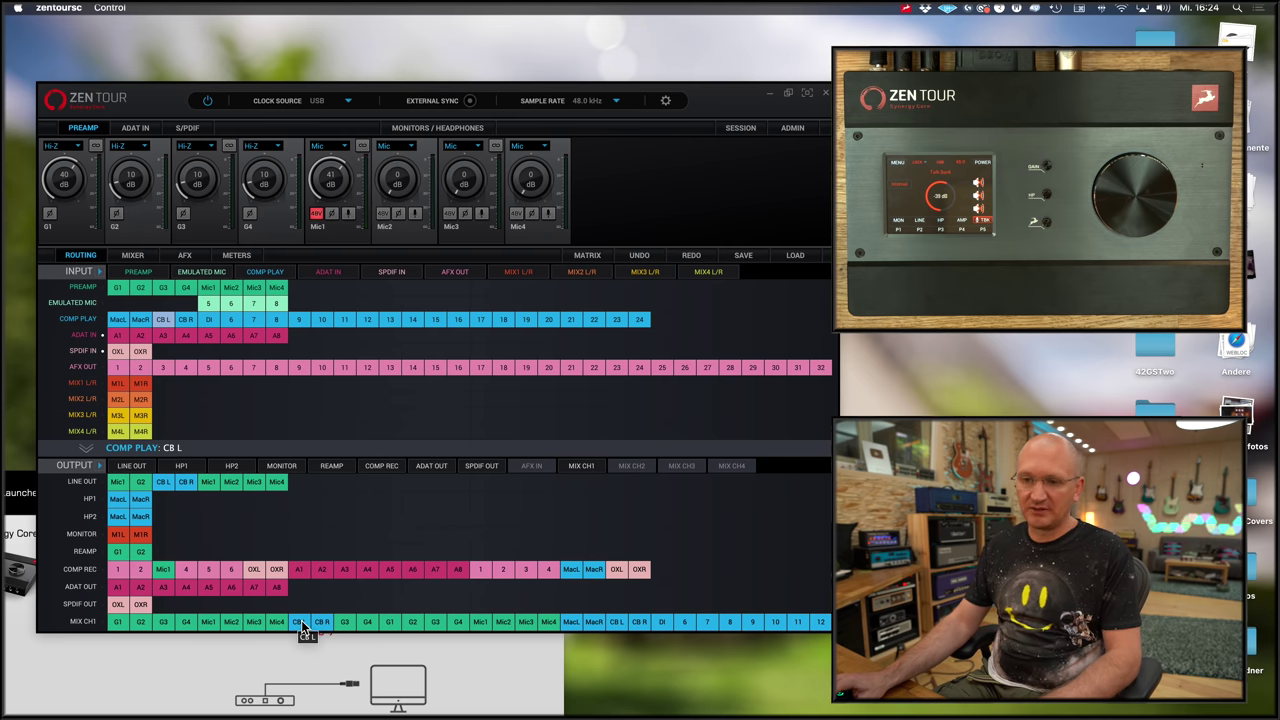
Route Comp Play 7 and 8 to Mix CH1 channels 9 and 10, and Comp Play 23 and 24 to channels 23 and 24
{"action": "left_click", "coordinate": [253, 320]}
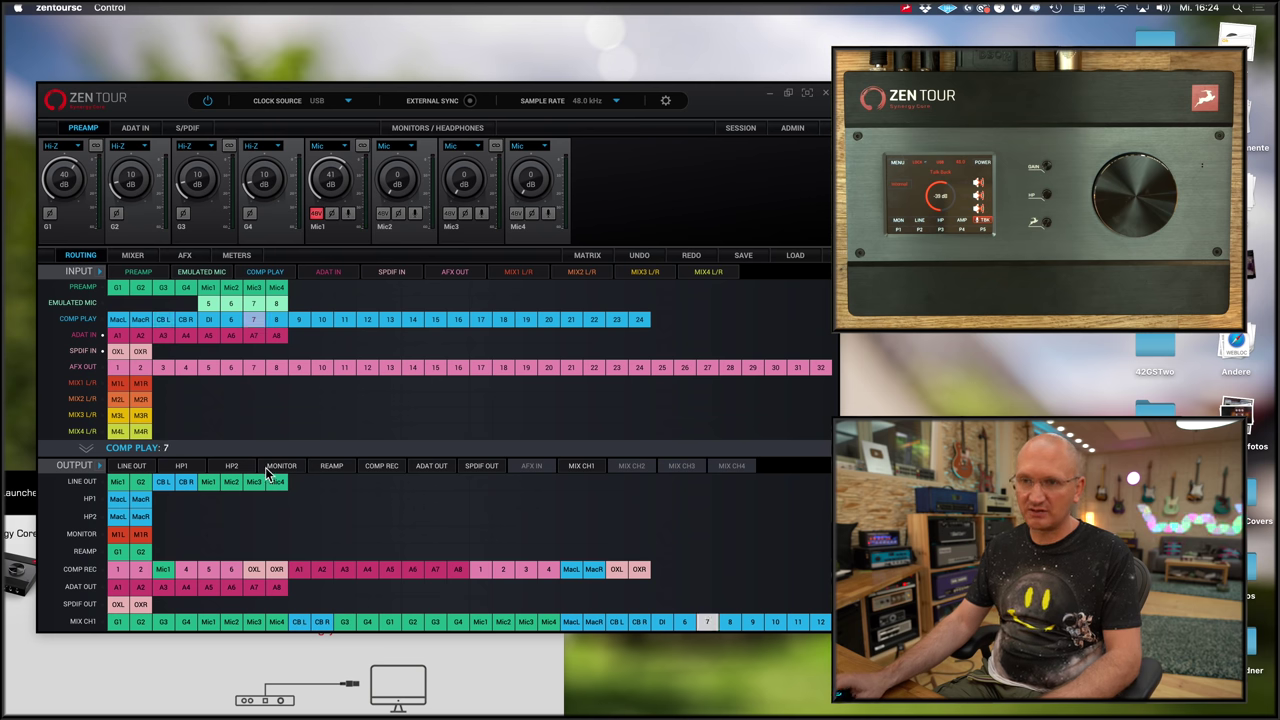
{"action": "left_click_drag", "start_coordinate": [260, 345], "coordinate": [299, 621]}
{"action": "left_click_drag", "start_coordinate": [276, 318], "coordinate": [325, 625]}
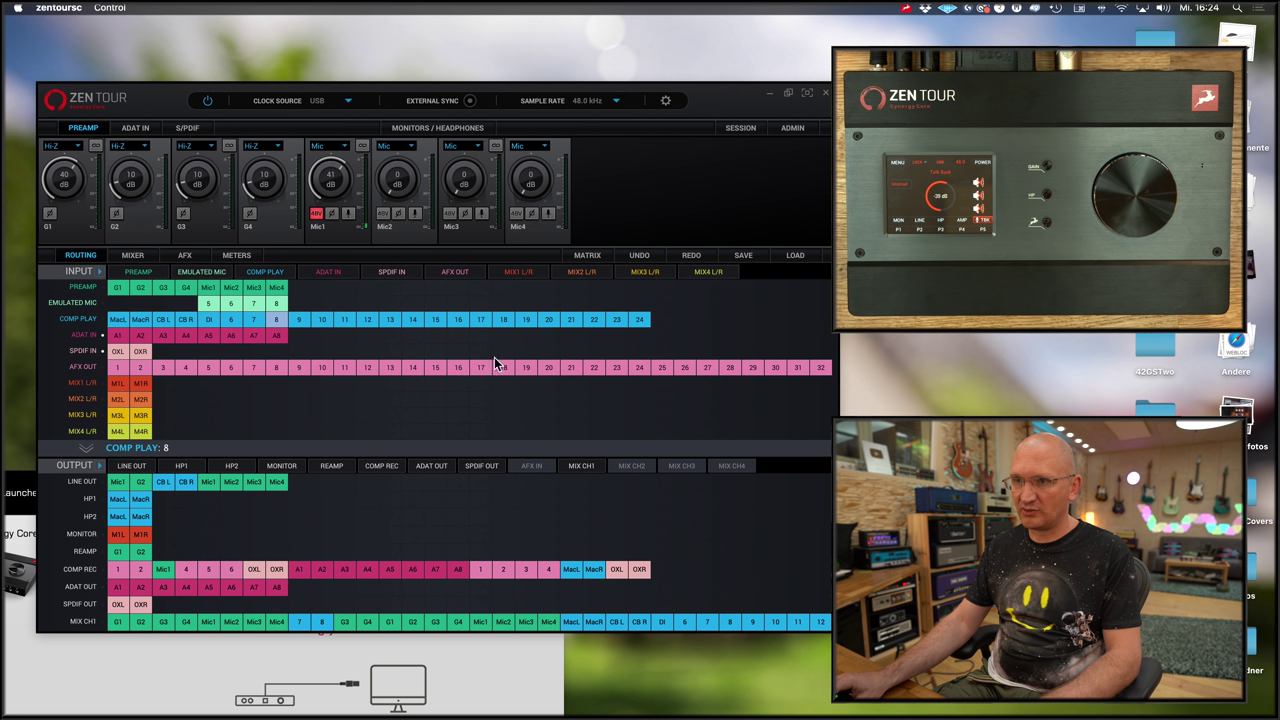
{"action": "left_click_drag", "start_coordinate": [617, 319], "coordinate": [638, 622]}
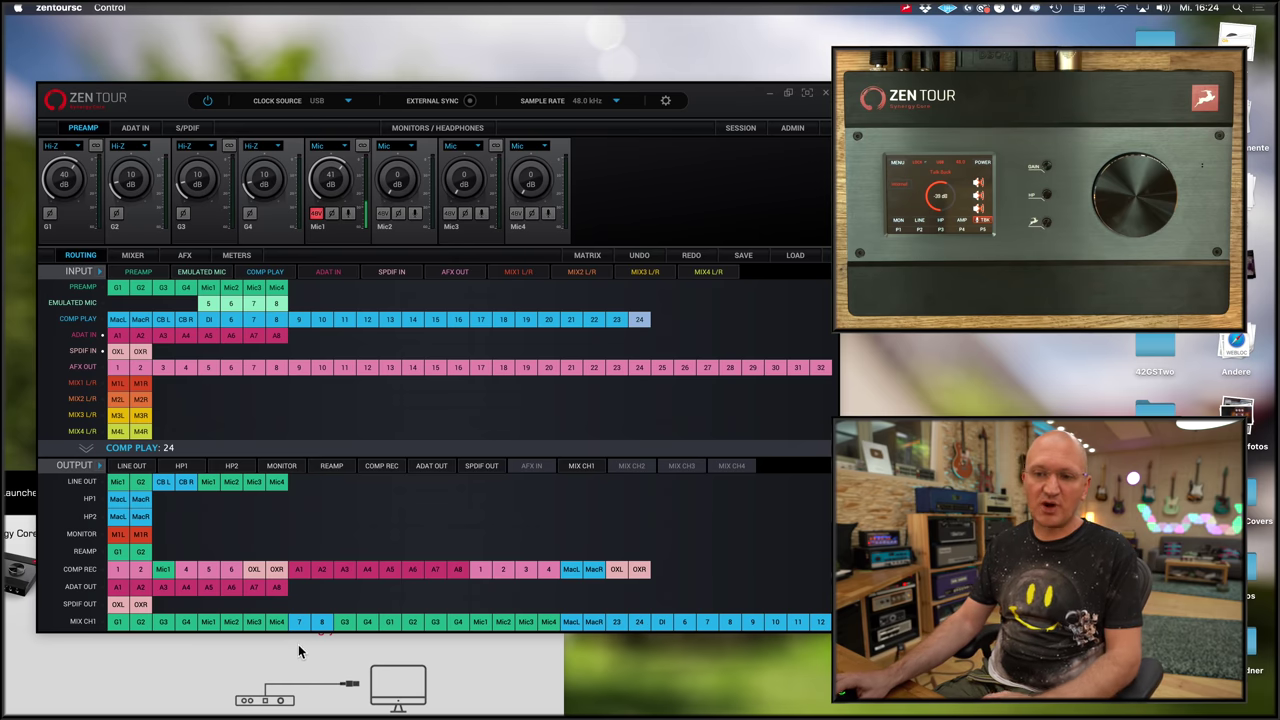
Route Comp Play CB L and CB R to Mix CH1 channels 9 and 10, and check them in the mixer
{"action": "left_click", "coordinate": [164, 320]}
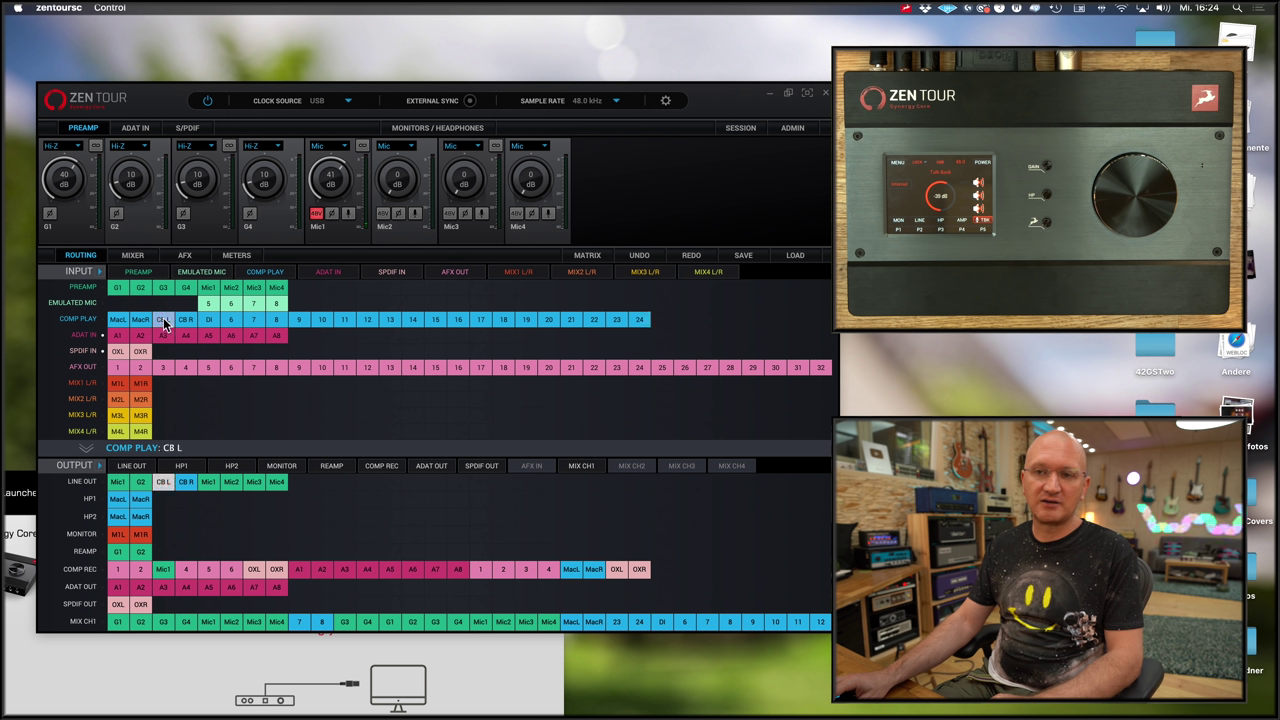
{"action": "left_click_drag", "start_coordinate": [163, 317], "coordinate": [300, 621]}
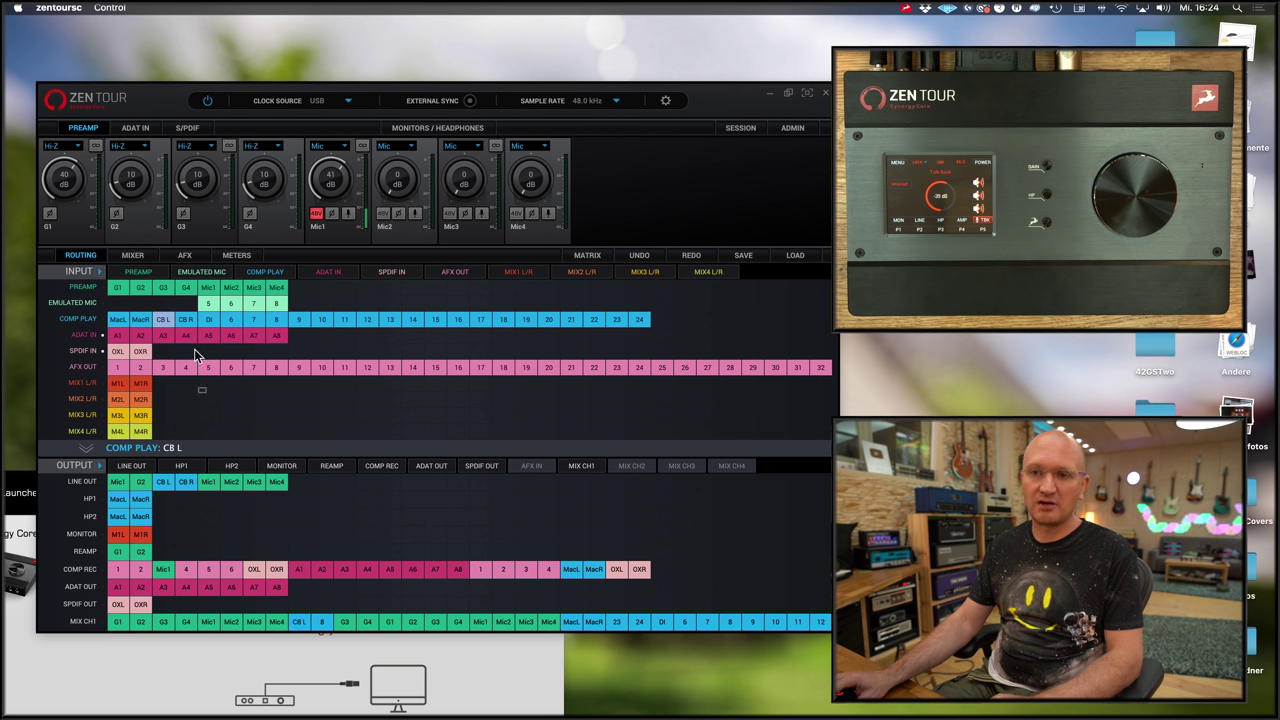
{"action": "left_click", "coordinate": [186, 319]}
{"action": "left_click_drag", "start_coordinate": [186, 319], "coordinate": [321, 621]}
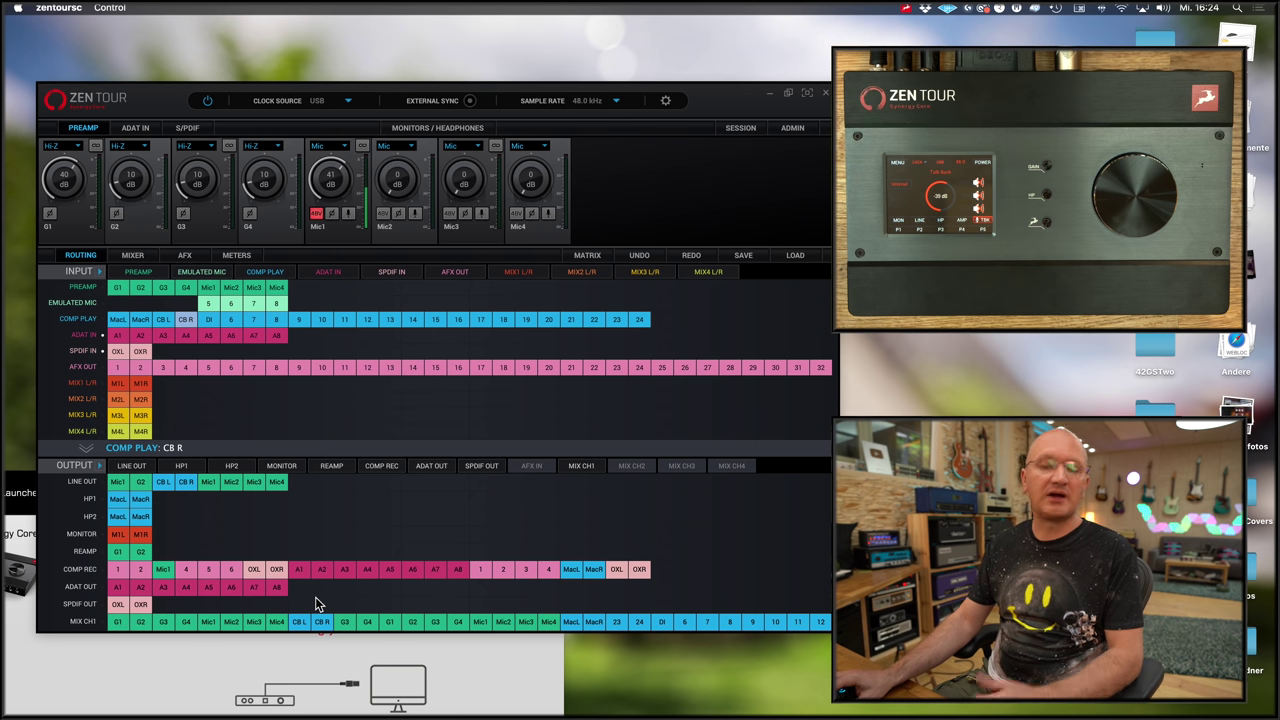
{"action": "left_click", "coordinate": [130, 256]}
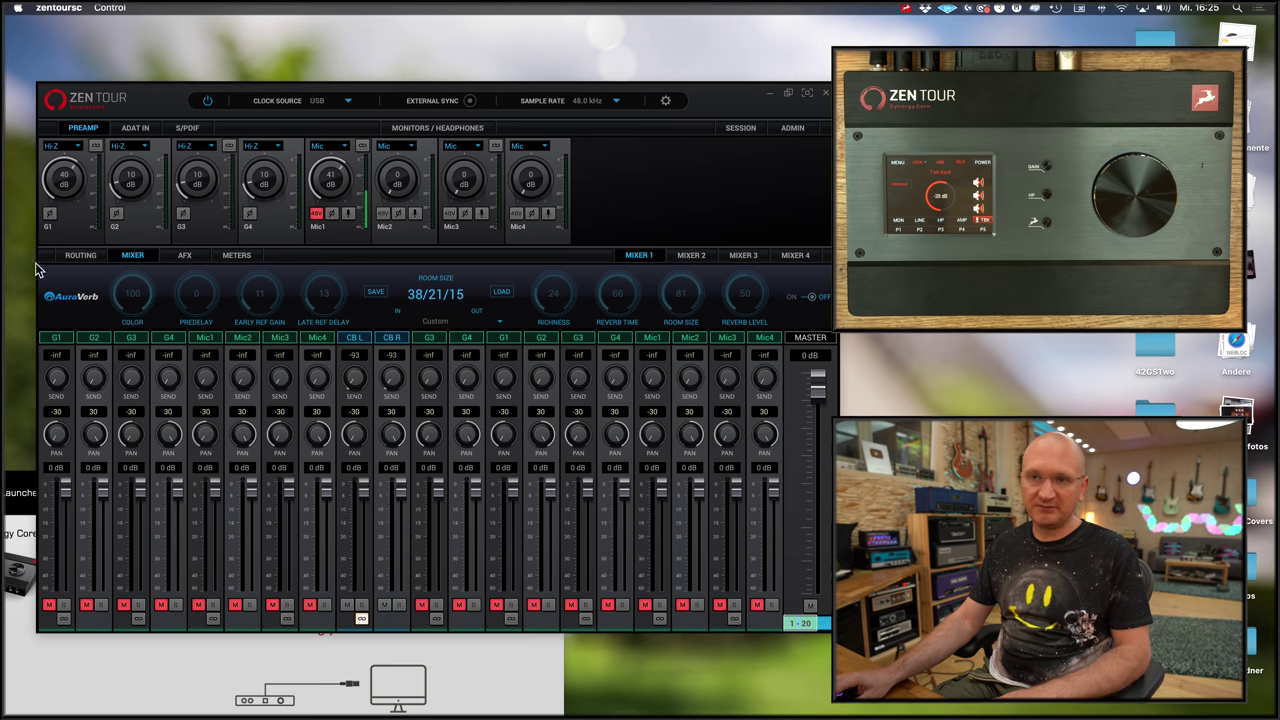
Return to the routing matrix and route MIX2 L/R to the HP1 headphone output
{"action": "left_click", "coordinate": [80, 256]}
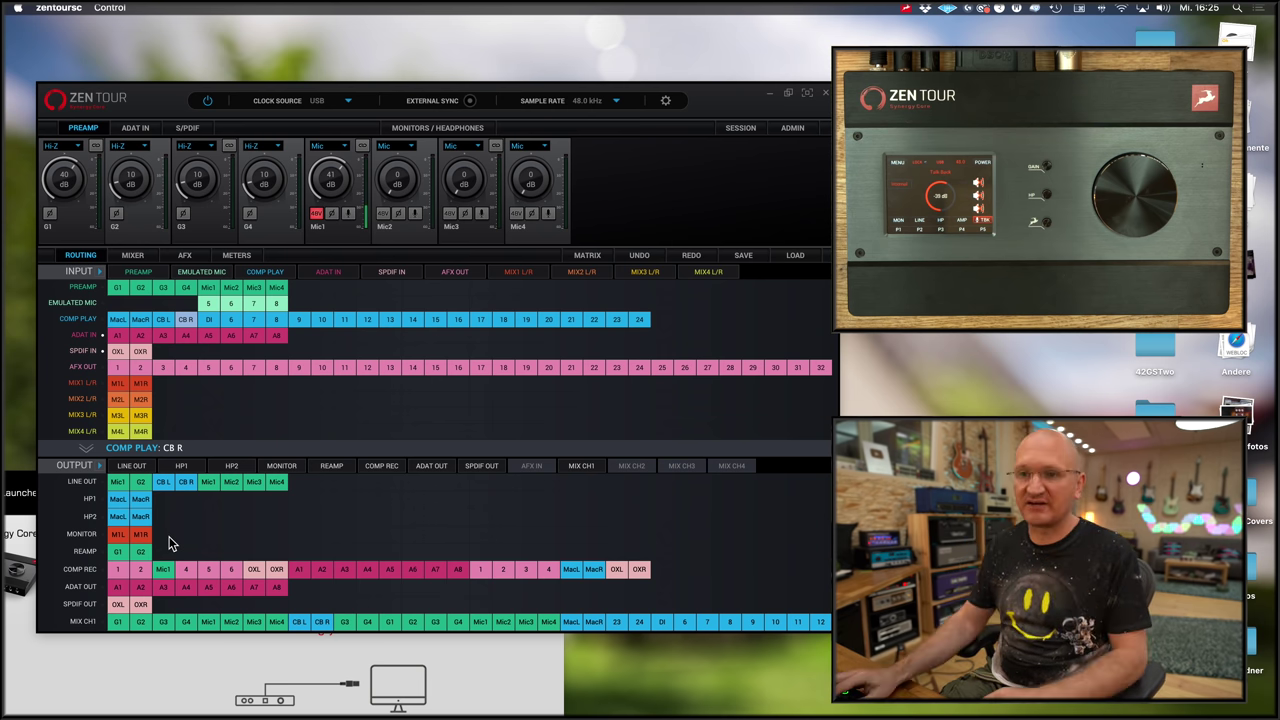
{"action": "left_click", "coordinate": [119, 401]}
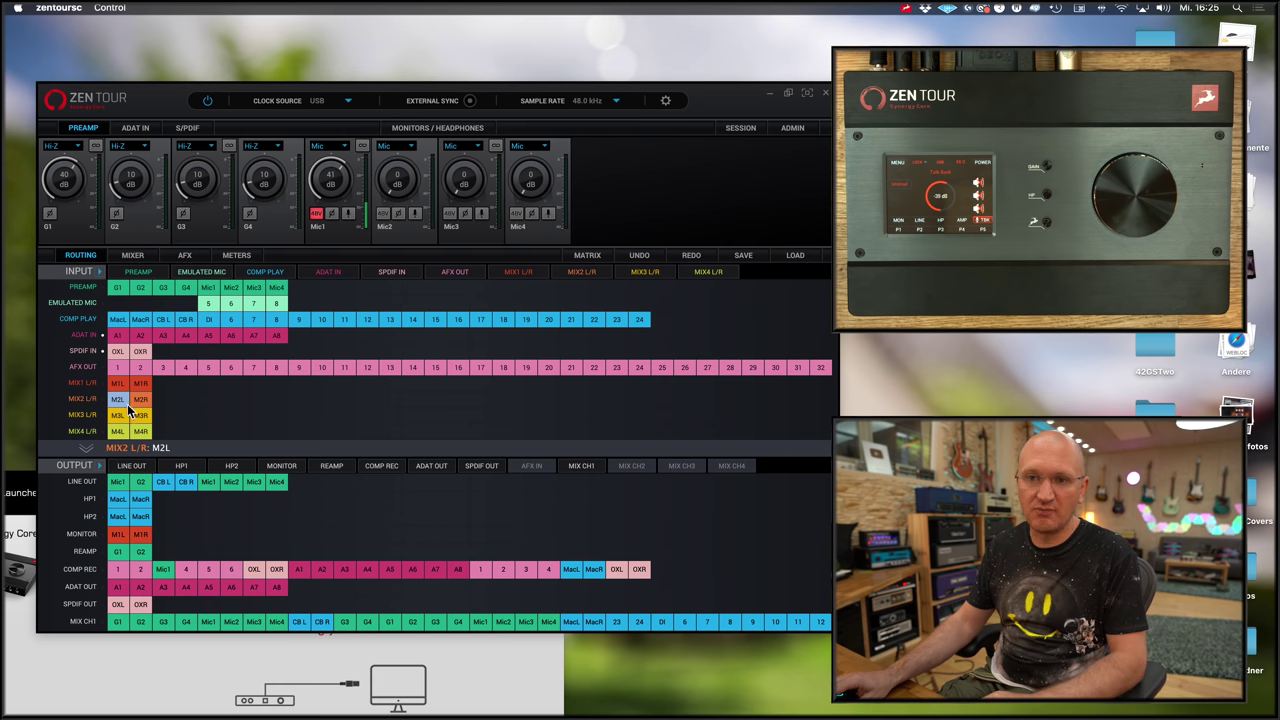
{"action": "left_click", "coordinate": [120, 498]}
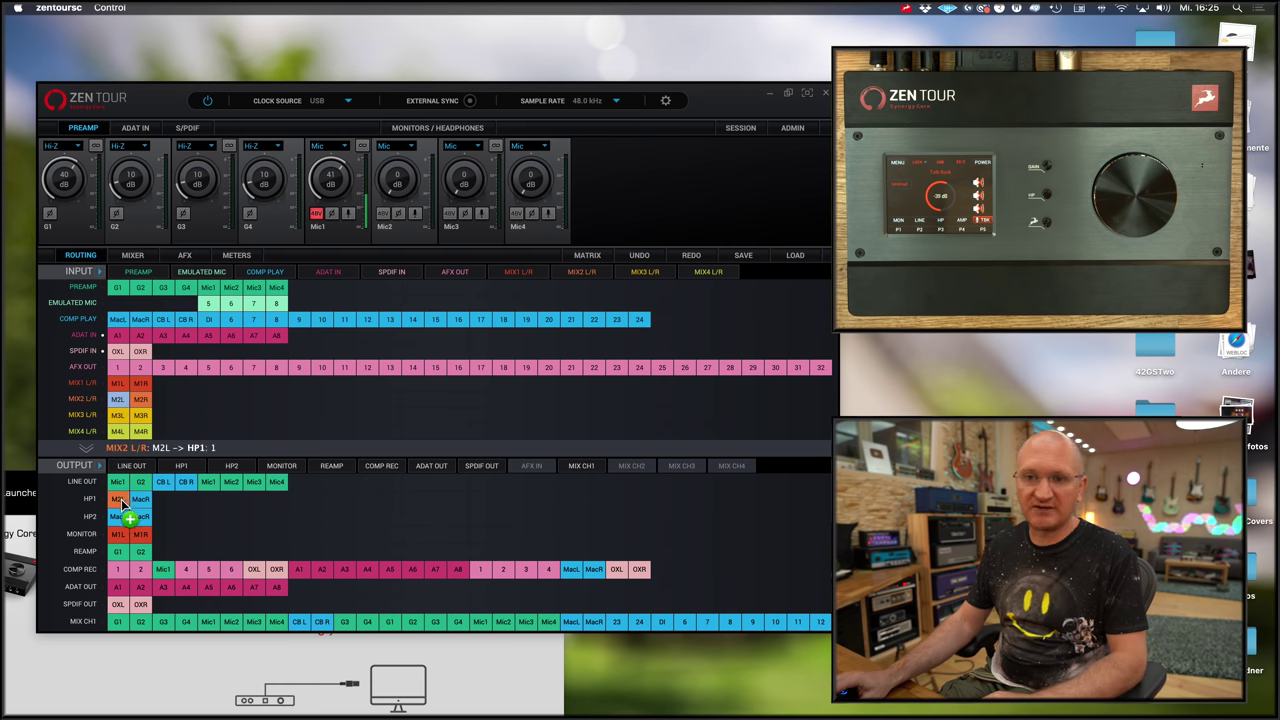
{"action": "left_click", "coordinate": [143, 400]}
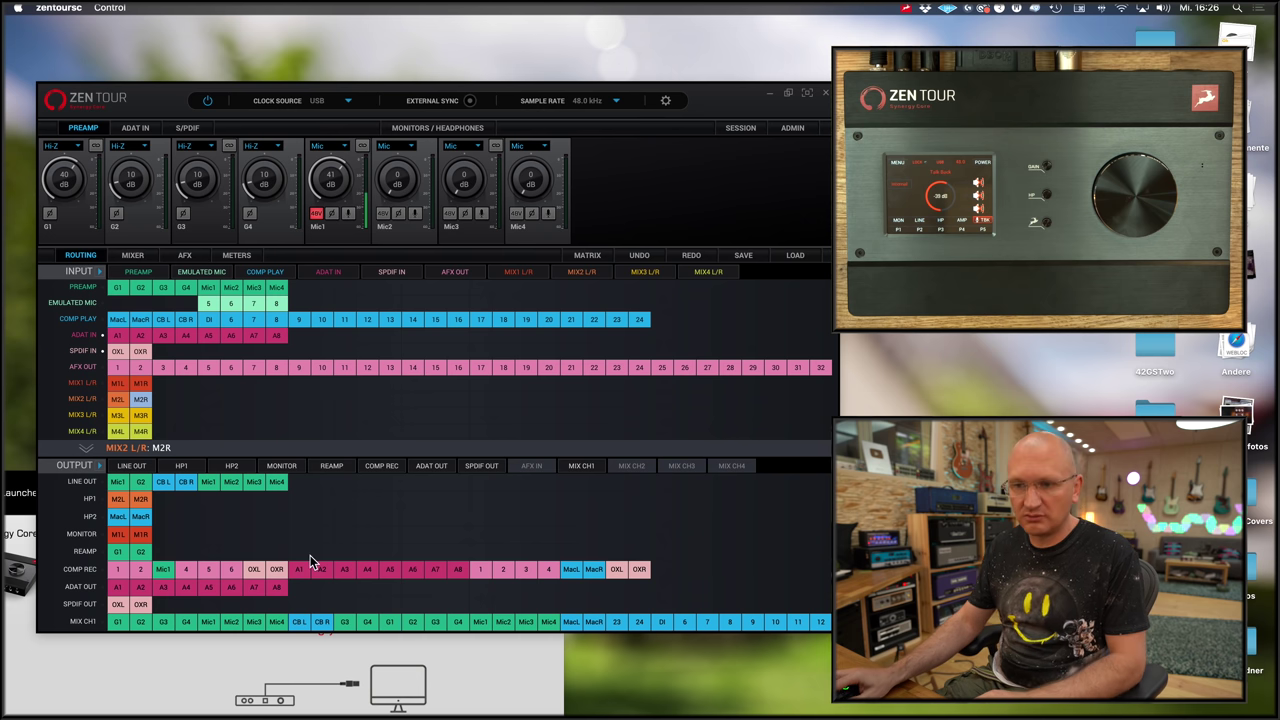
Route ADAT In A1 to A8 to Mix CH1 channels 11 to 18, and check the strips in the mixer
{"action": "left_click", "coordinate": [117, 336]}
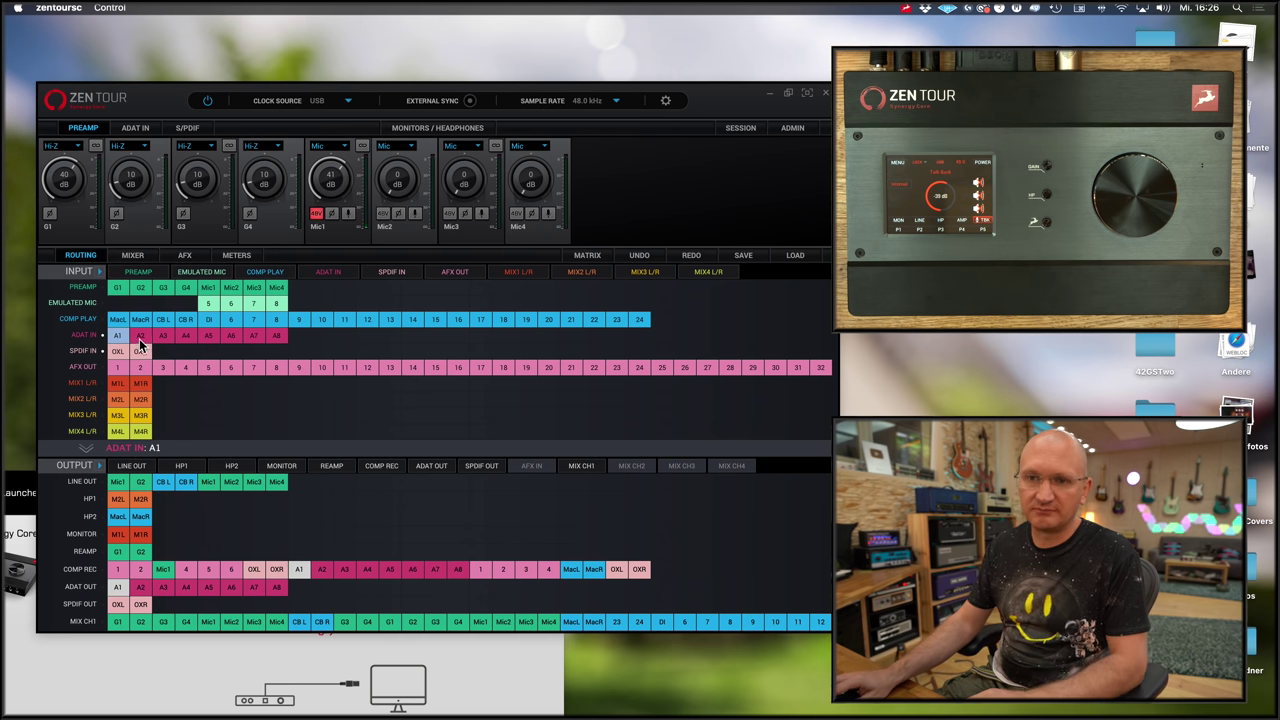
{"action": "left_click", "coordinate": [276, 337], "text": "shift"}
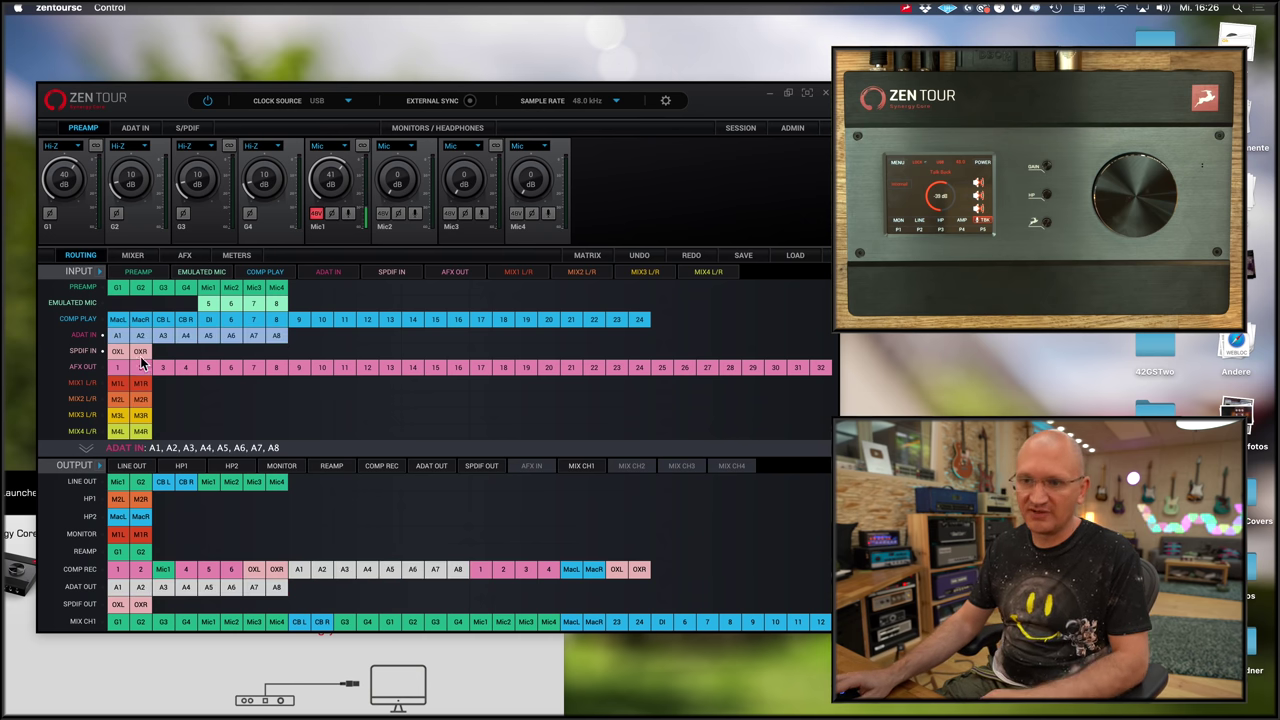
{"action": "left_click", "coordinate": [345, 621]}
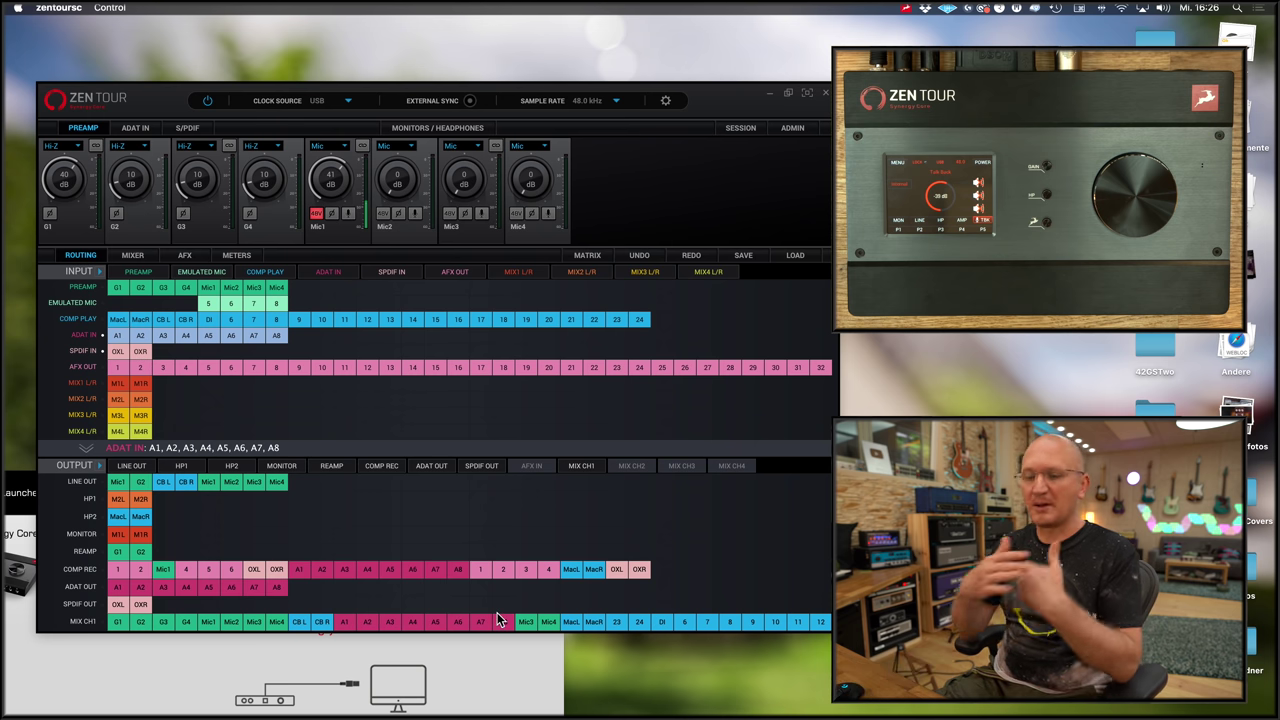
{"action": "left_click", "coordinate": [135, 256]}
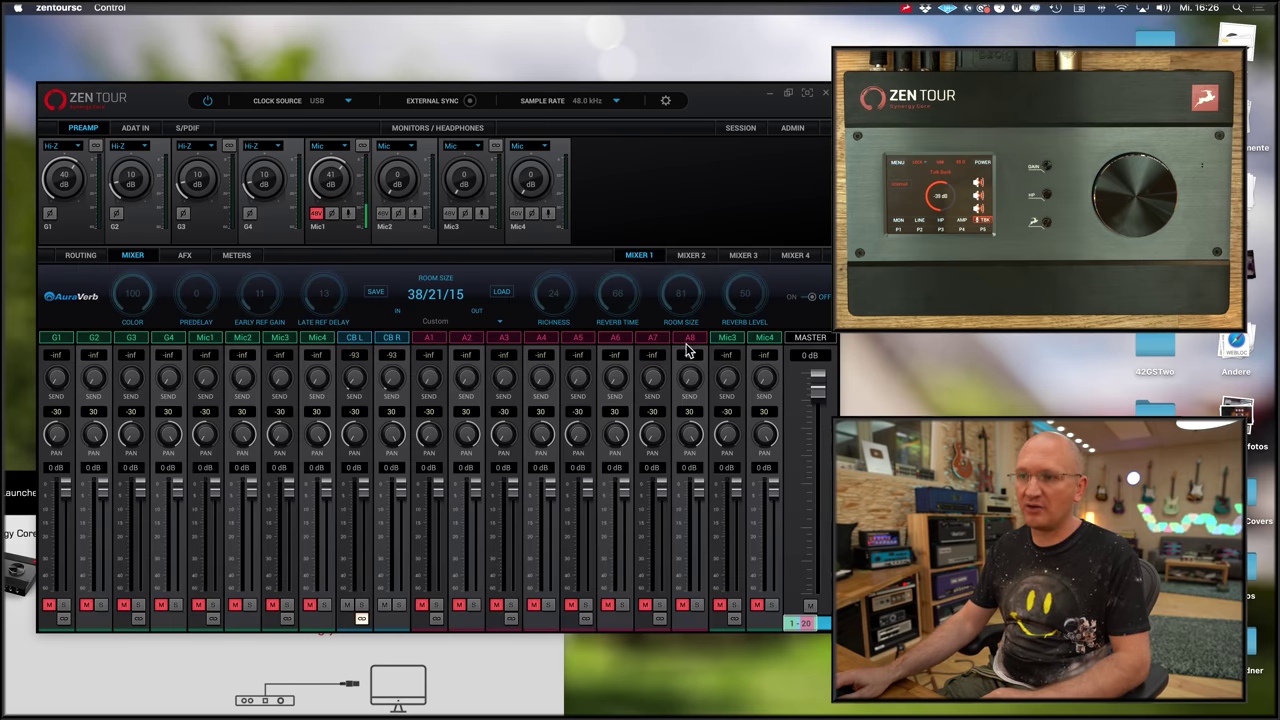
Return to the routing matrix and save the current setup as hardware preset 1 with the name HP42
{"action": "left_click", "coordinate": [79, 259]}
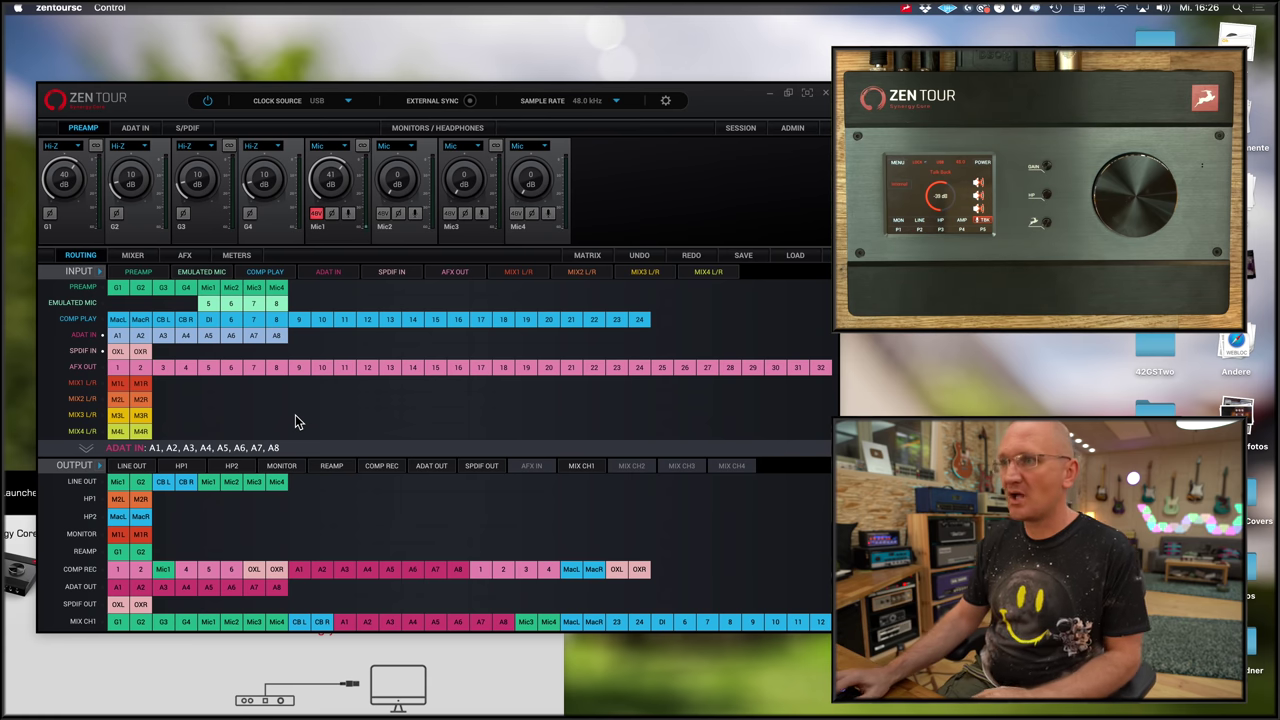
{"action": "left_click", "coordinate": [740, 128]}
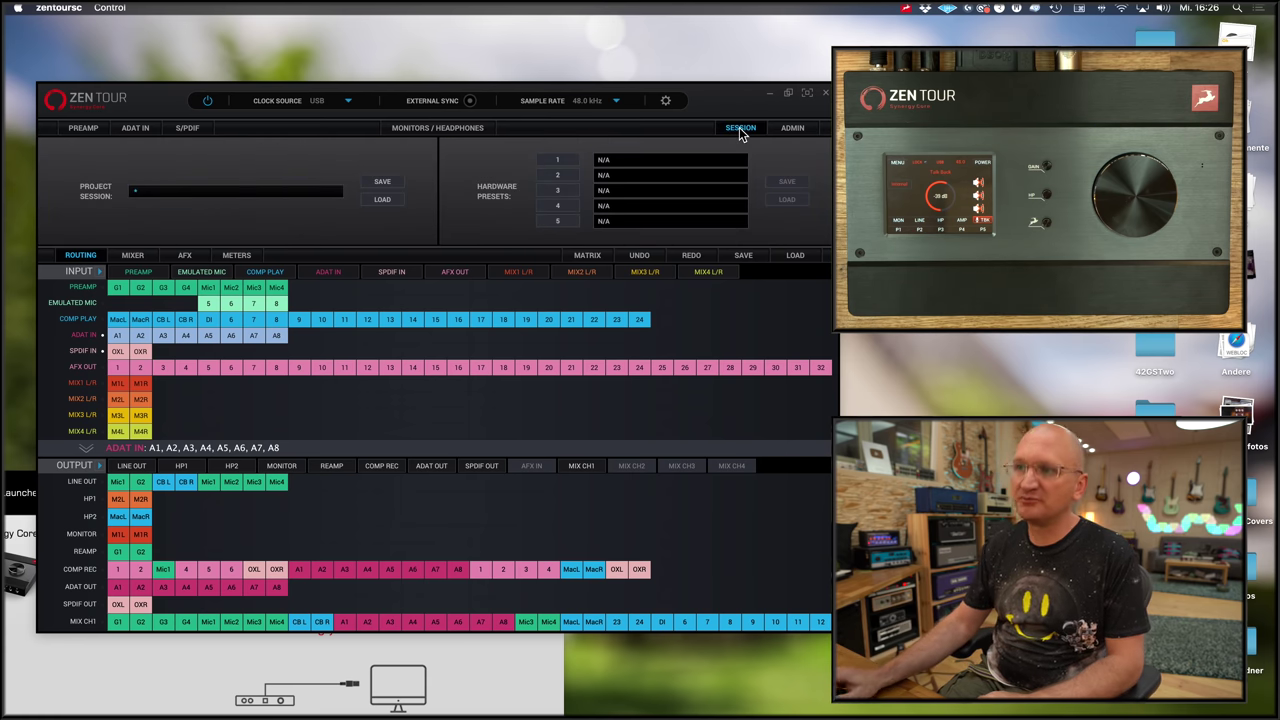
{"action": "left_click", "coordinate": [630, 161]}
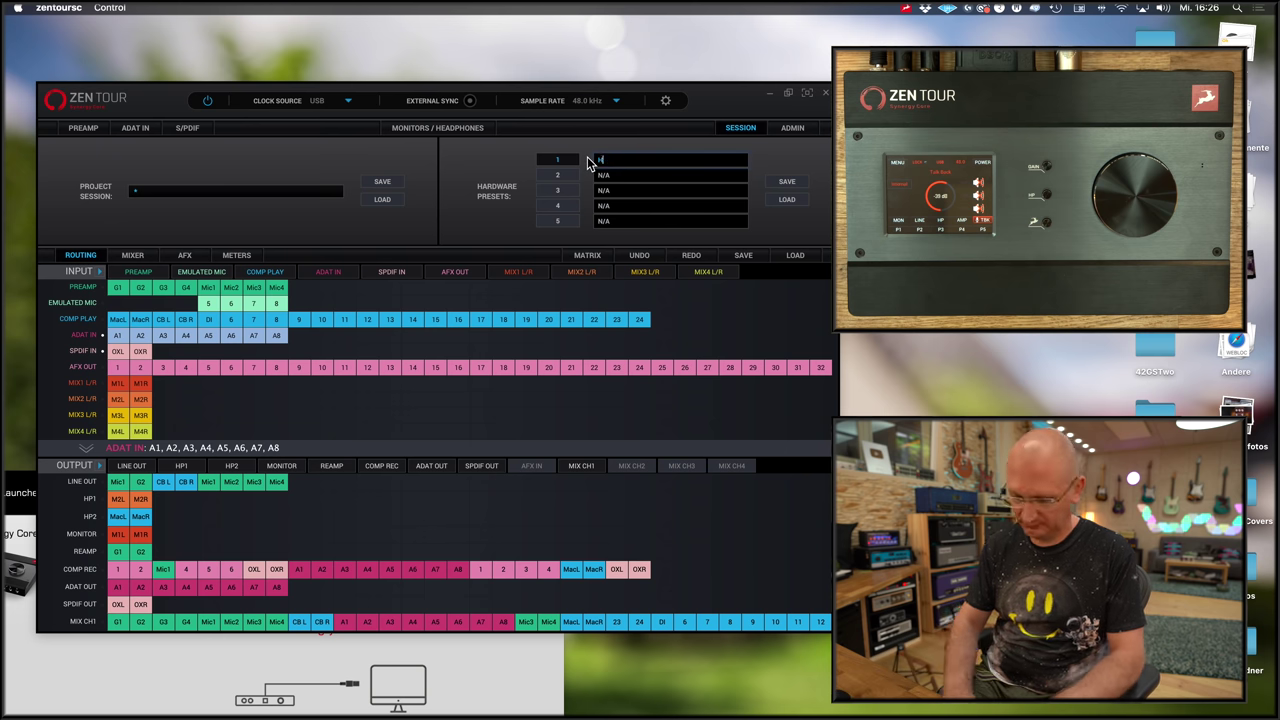
{"action": "left_click", "coordinate": [790, 185]}
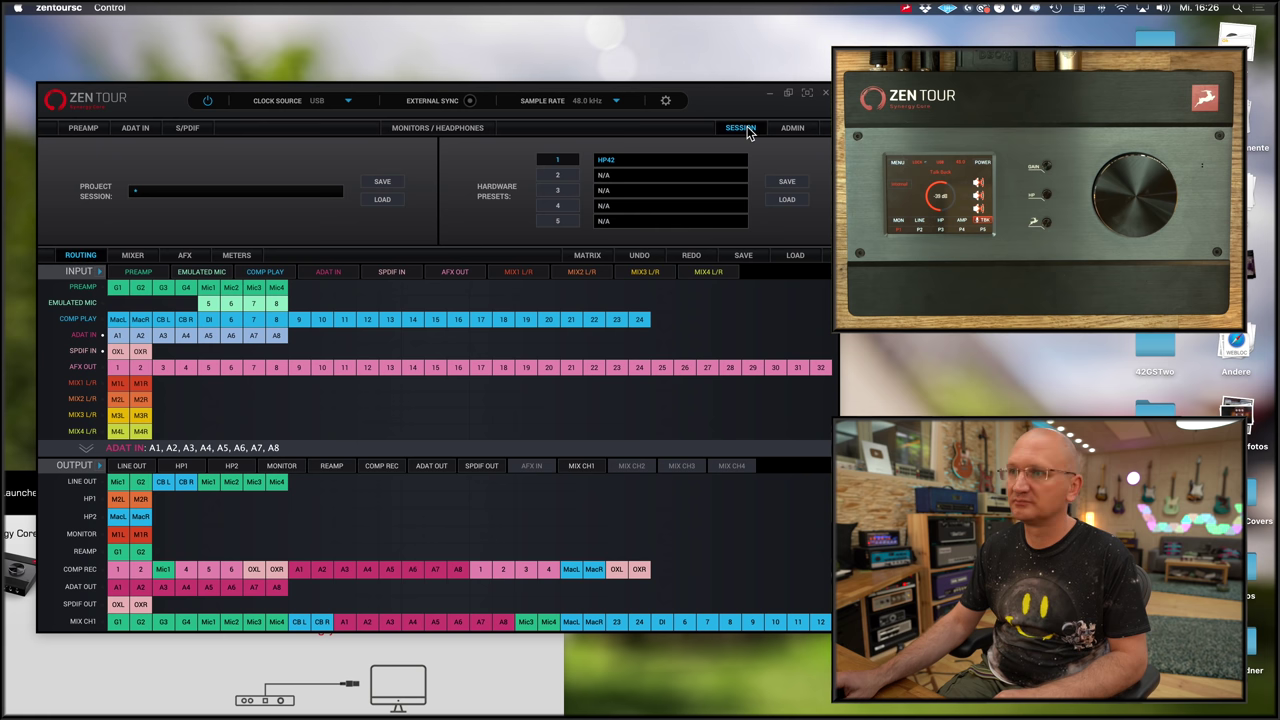
Show the preamps again, then route AFX Out 1–8 to Mix CH1 channels 11–18 and the first eight Comp Play channels to channels 1–8
{"action": "left_click", "coordinate": [85, 129]}
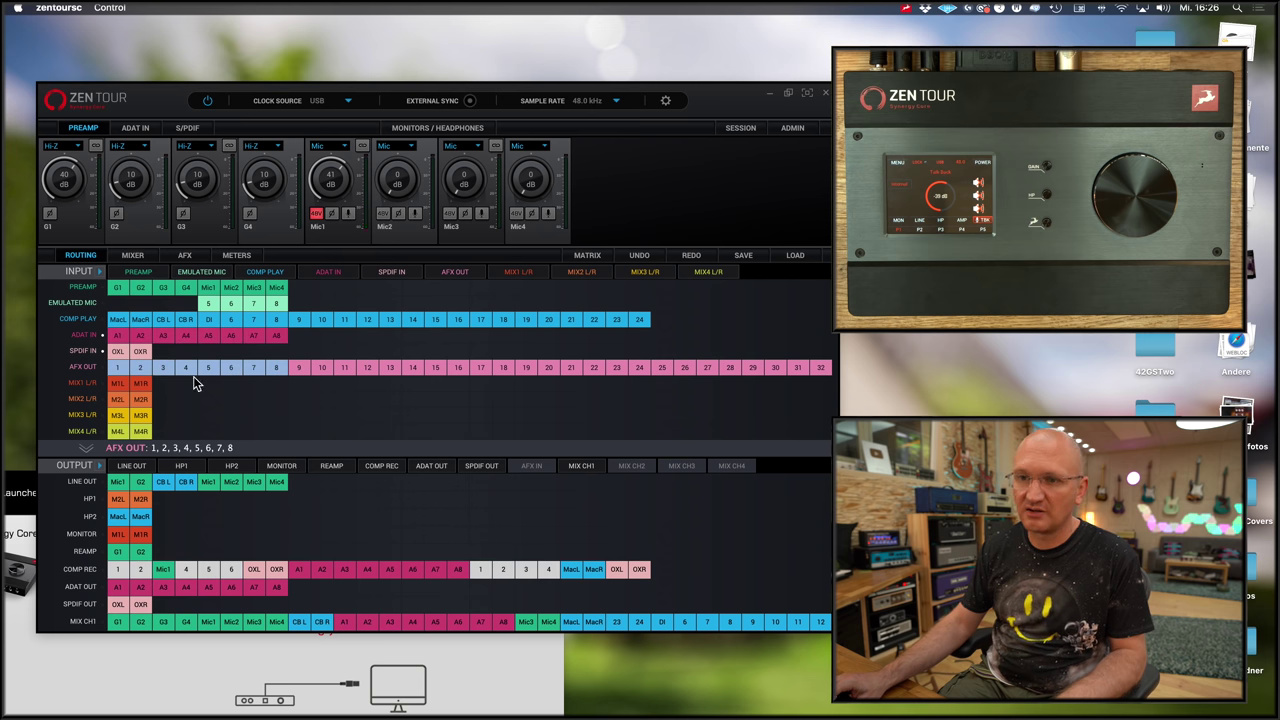
{"action": "left_click_drag", "start_coordinate": [286, 566], "coordinate": [347, 627]}
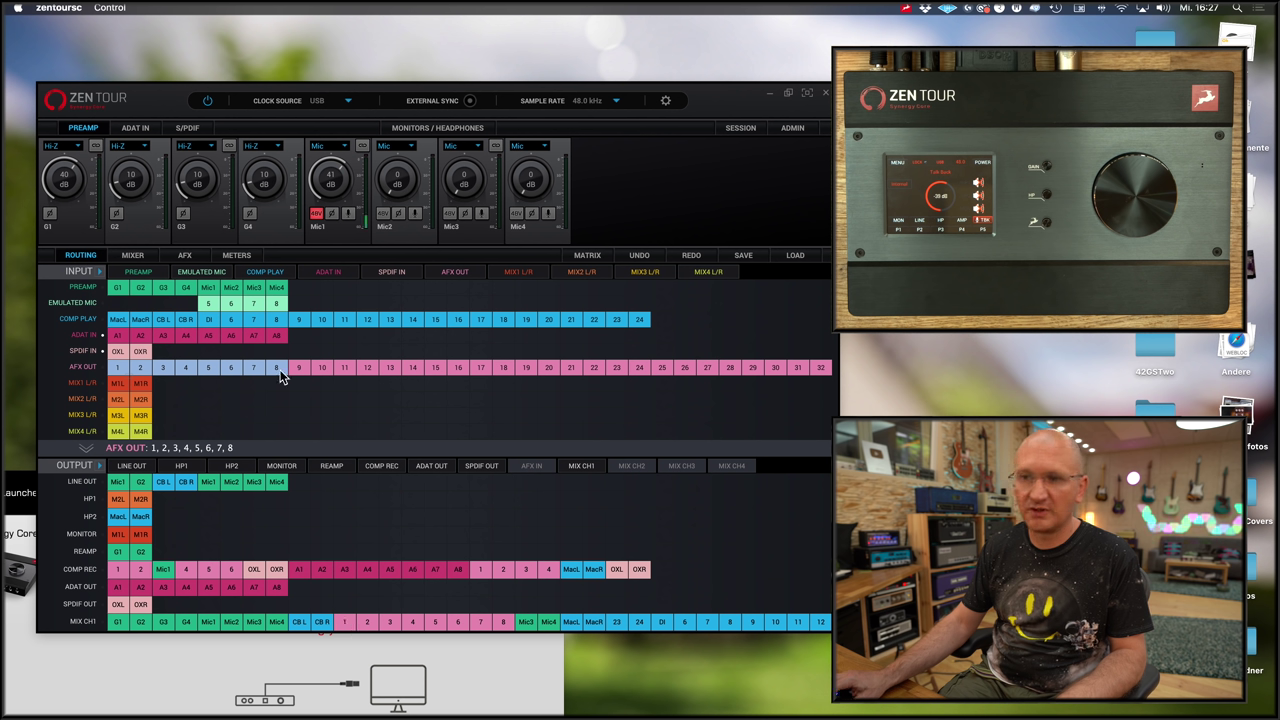
{"action": "left_click", "coordinate": [278, 320], "text": "shift"}
{"action": "left_click_drag", "start_coordinate": [120, 322], "coordinate": [121, 617]}
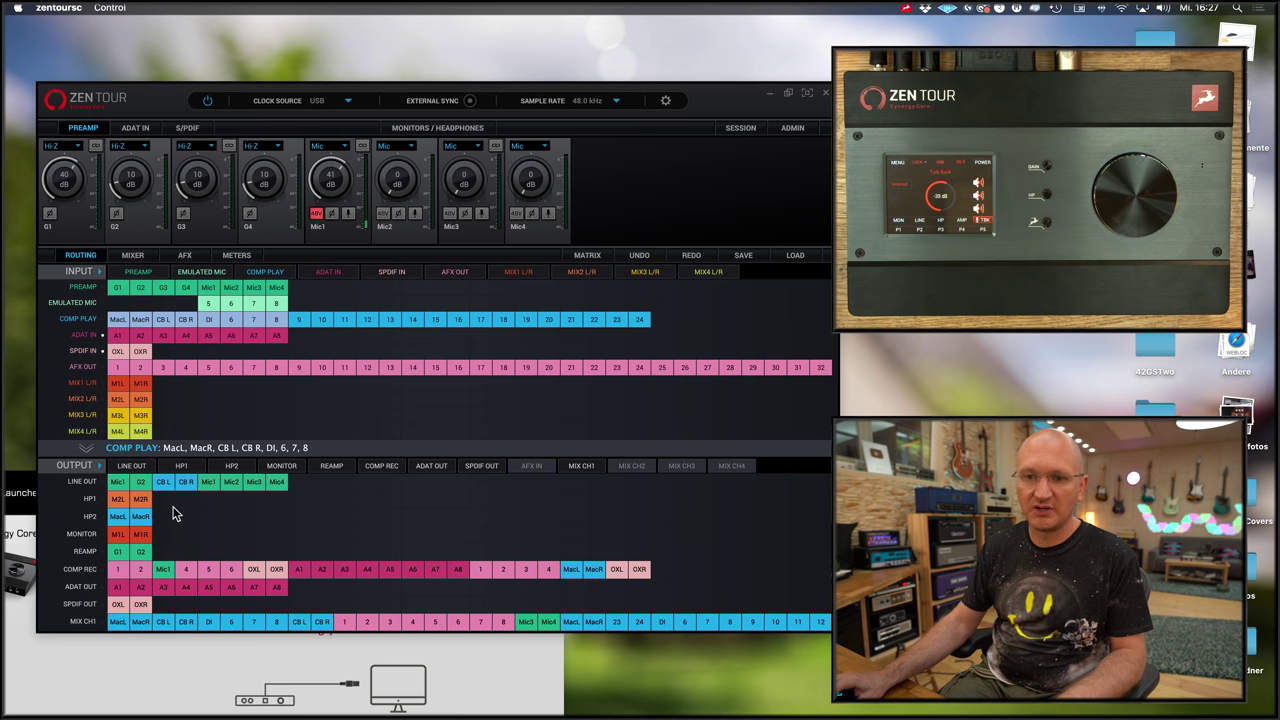
Route MIX4 L/R to the Monitor output, and switch the Monitor output back to MIX1 L/R
{"action": "left_click", "coordinate": [121, 432]}
{"action": "left_click", "coordinate": [141, 432], "text": "shift"}
{"action": "left_click_drag", "start_coordinate": [118, 437], "coordinate": [118, 540]}
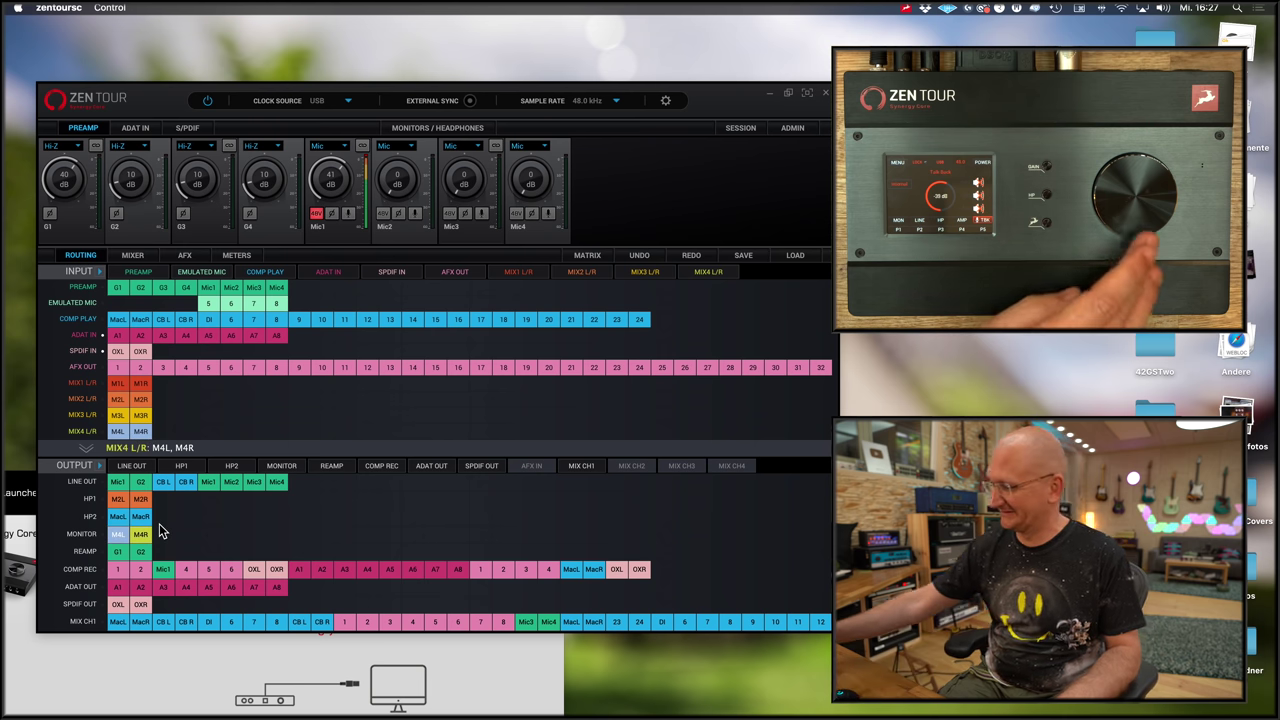
{"action": "left_click_drag", "start_coordinate": [118, 383], "coordinate": [118, 537]}
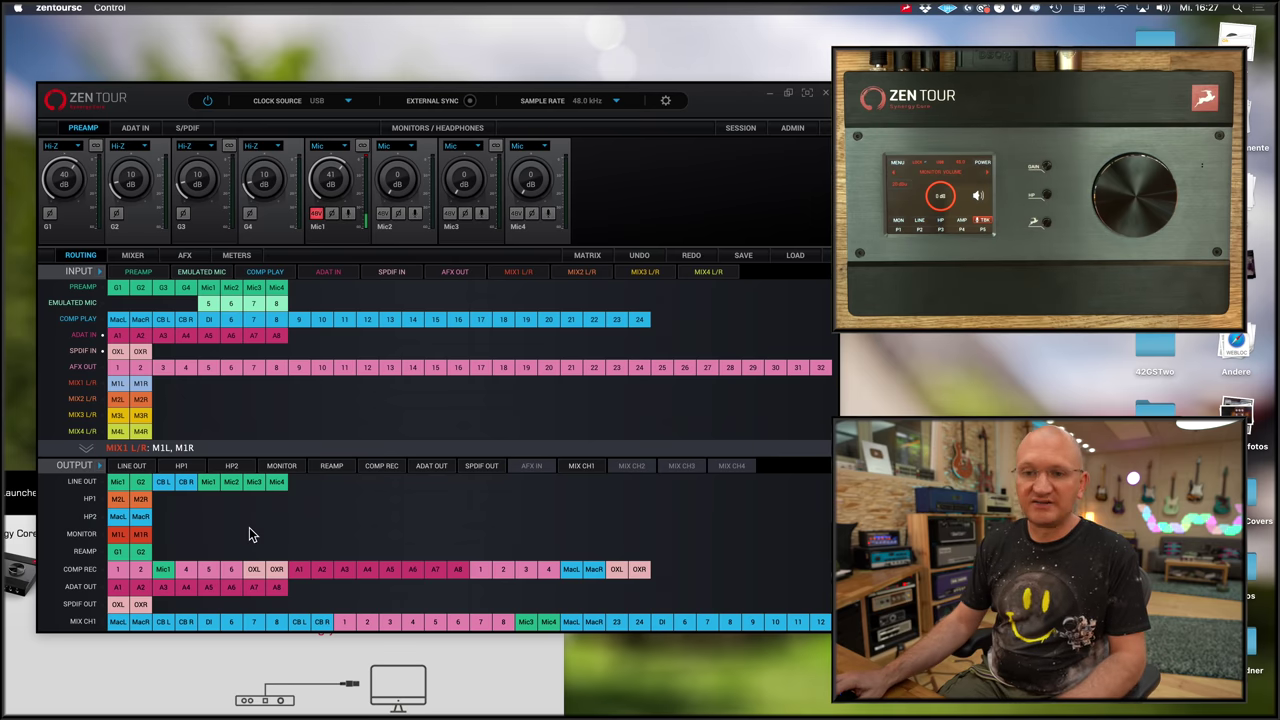
Open the session settings and name hardware preset 2 HP43
{"action": "left_click", "coordinate": [741, 128]}
{"action": "double_click", "coordinate": [615, 177]}
{"action": "type", "text": "HP"}
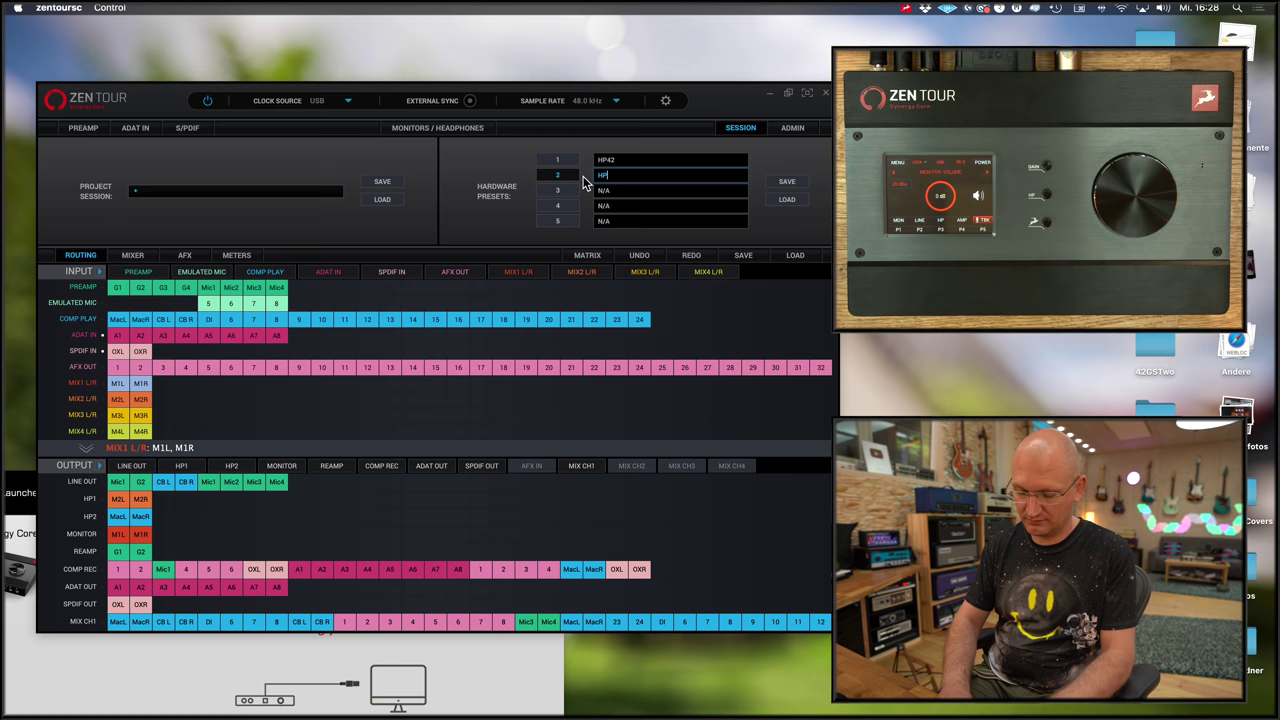
{"action": "type", "text": "43"}
{"action": "key", "text": "Return"}
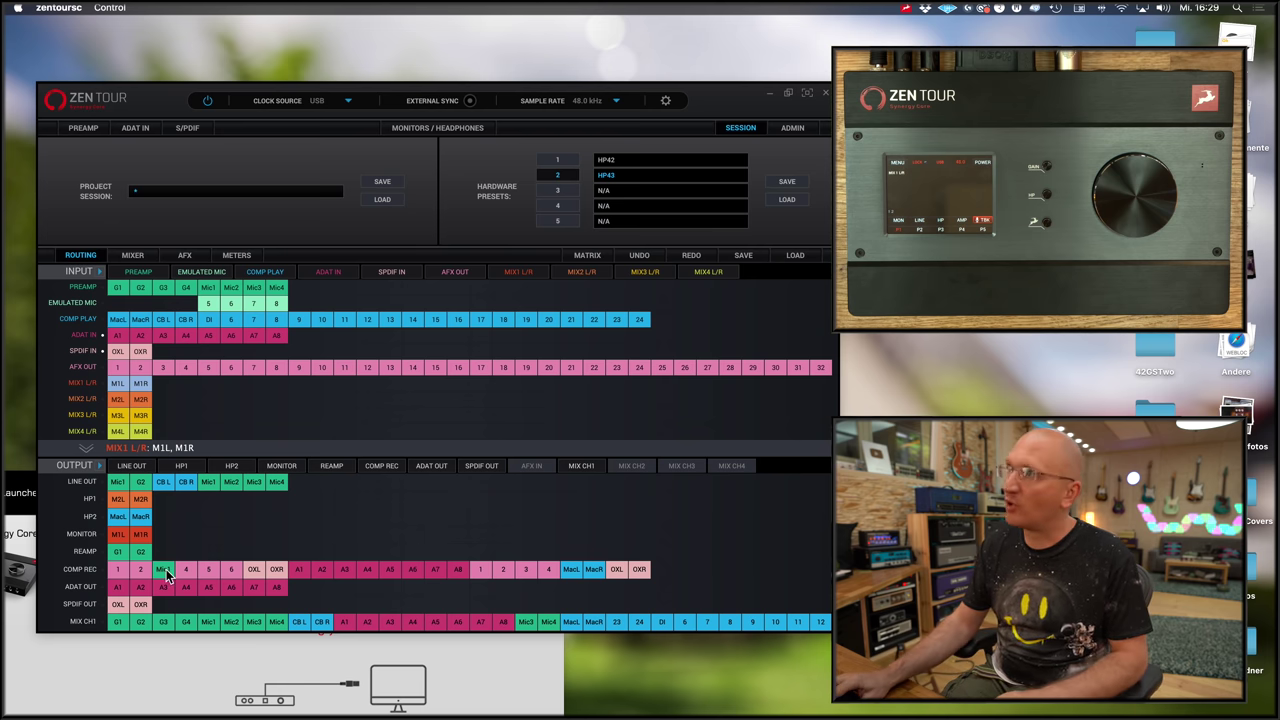
Assign the Mic1 preamp to the third Comp Rec channel in the routing matrix
{"action": "left_click", "coordinate": [209, 290]}
{"action": "left_click_drag", "start_coordinate": [205, 316], "coordinate": [165, 570]}
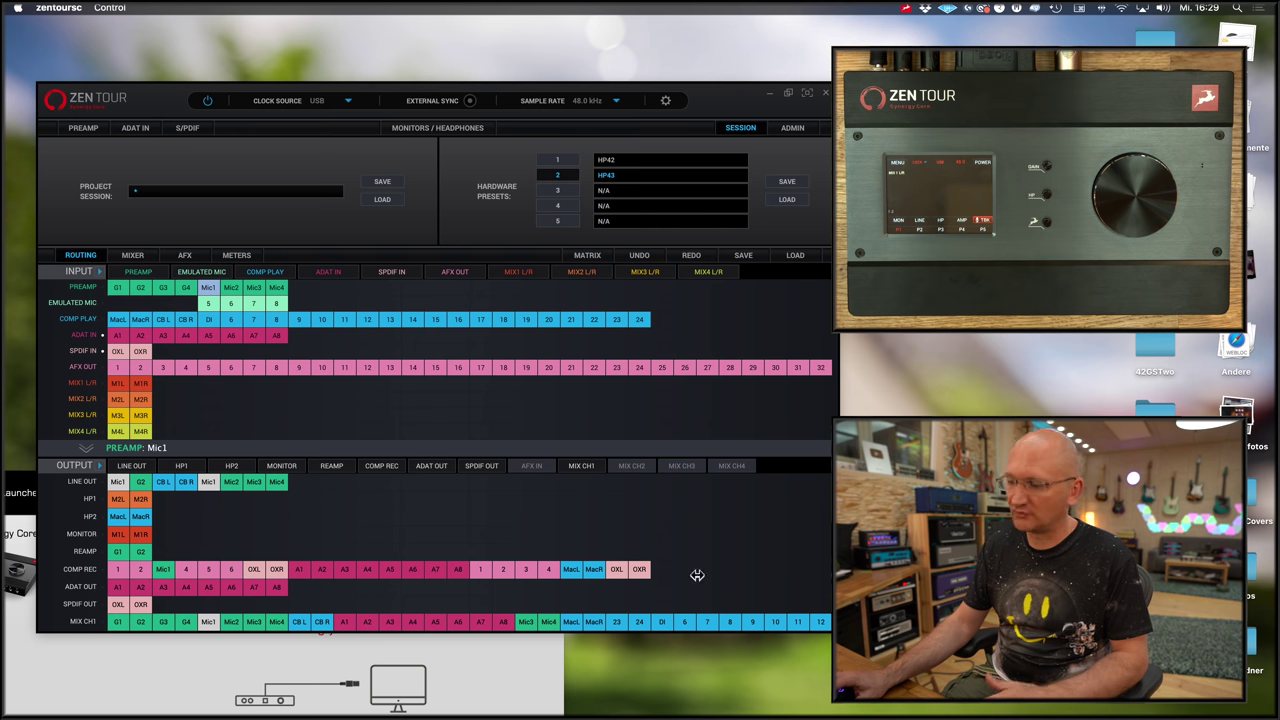
Switch to Cubase, check the device port of the UA6176 bus in the audio input connections, and close them
{"action": "mouse_move", "coordinate": [880, 700]}
{"action": "left_click", "coordinate": [835, 692]}
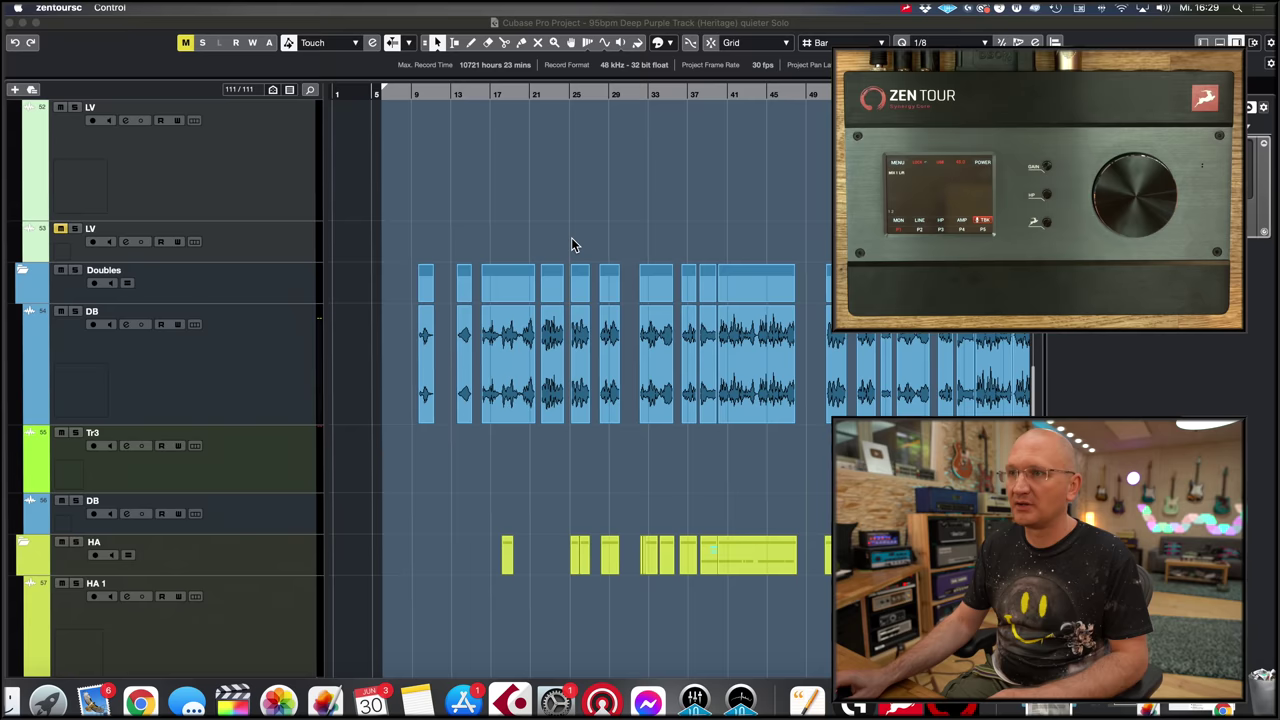
{"action": "key", "text": "F4"}
{"action": "left_click", "coordinate": [106, 145]}
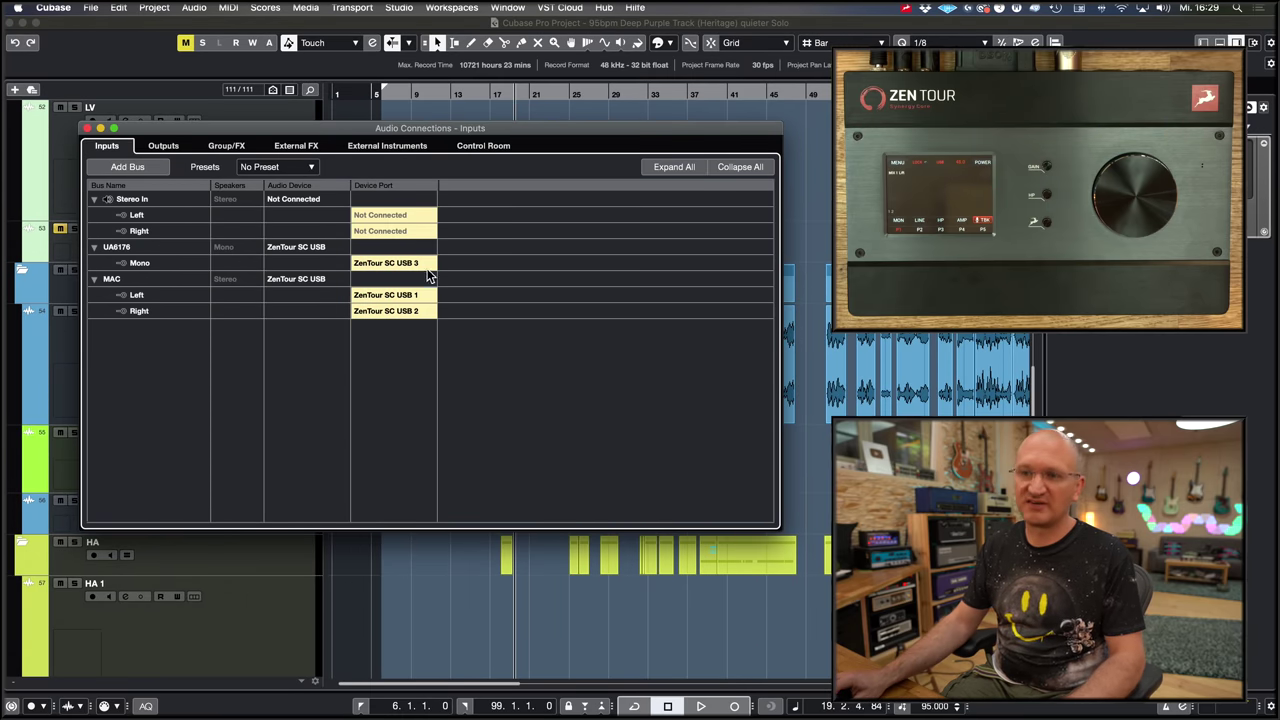
{"action": "left_click", "coordinate": [395, 262]}
{"action": "left_click", "coordinate": [386, 331]}
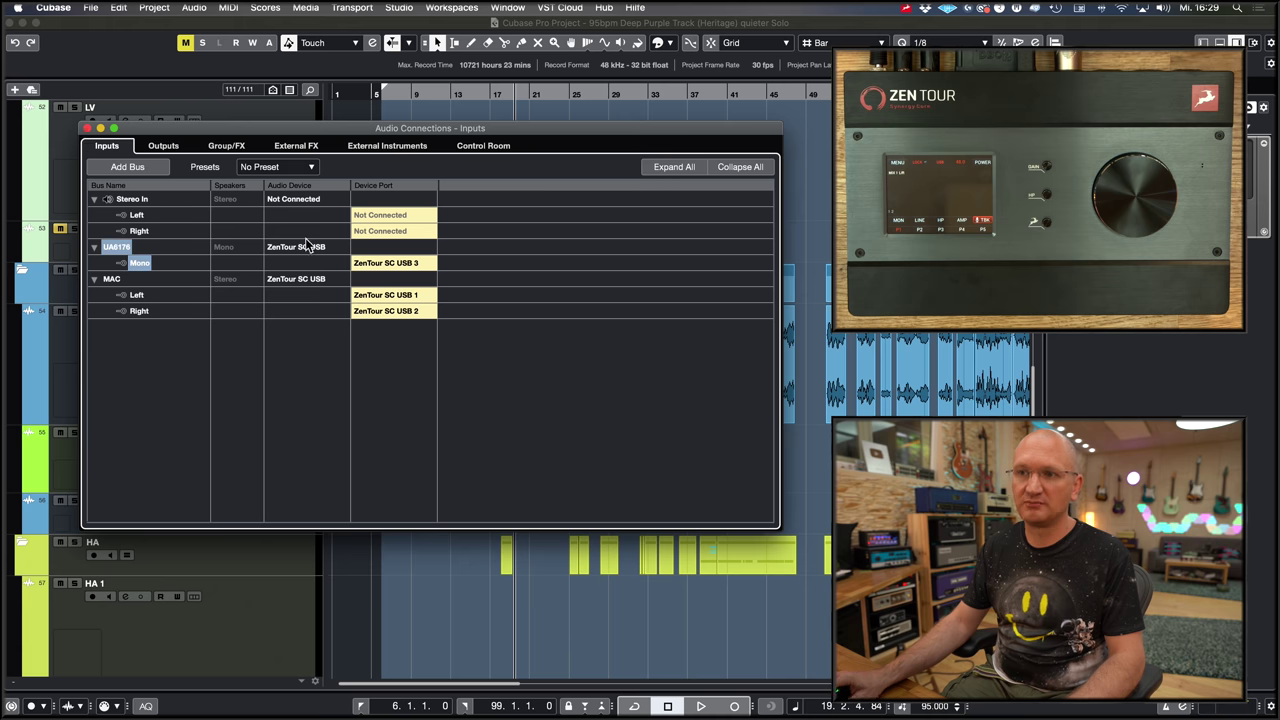
{"action": "key", "text": "F4"}
Start recording on the Tr3 track in the empty area of the project at about bar 111
{"action": "scroll", "coordinate": [491, 447], "scroll_direction": "left", "scroll_amount": 5}
{"action": "left_click", "coordinate": [300, 463]}
{"action": "left_click", "coordinate": [361, 94]}
{"action": "scroll", "coordinate": [497, 487], "scroll_direction": "down", "scroll_amount": 3}
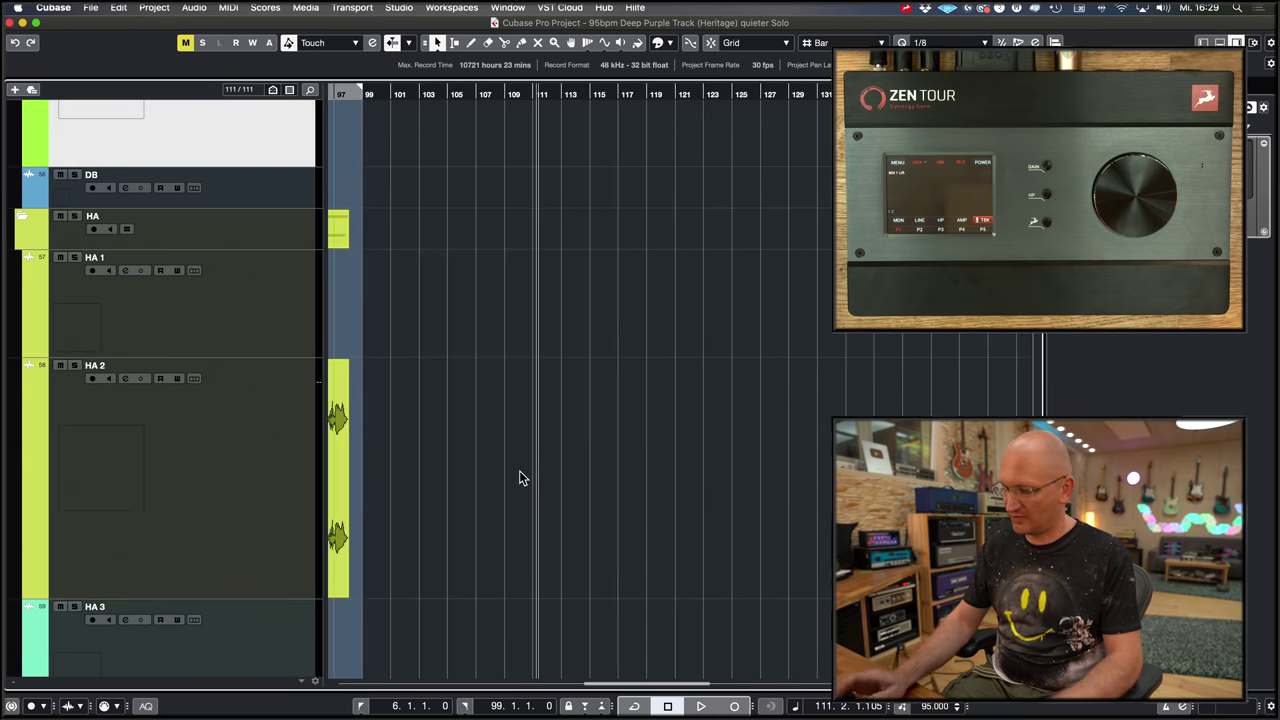
{"action": "key", "text": "KP_Multiply"}
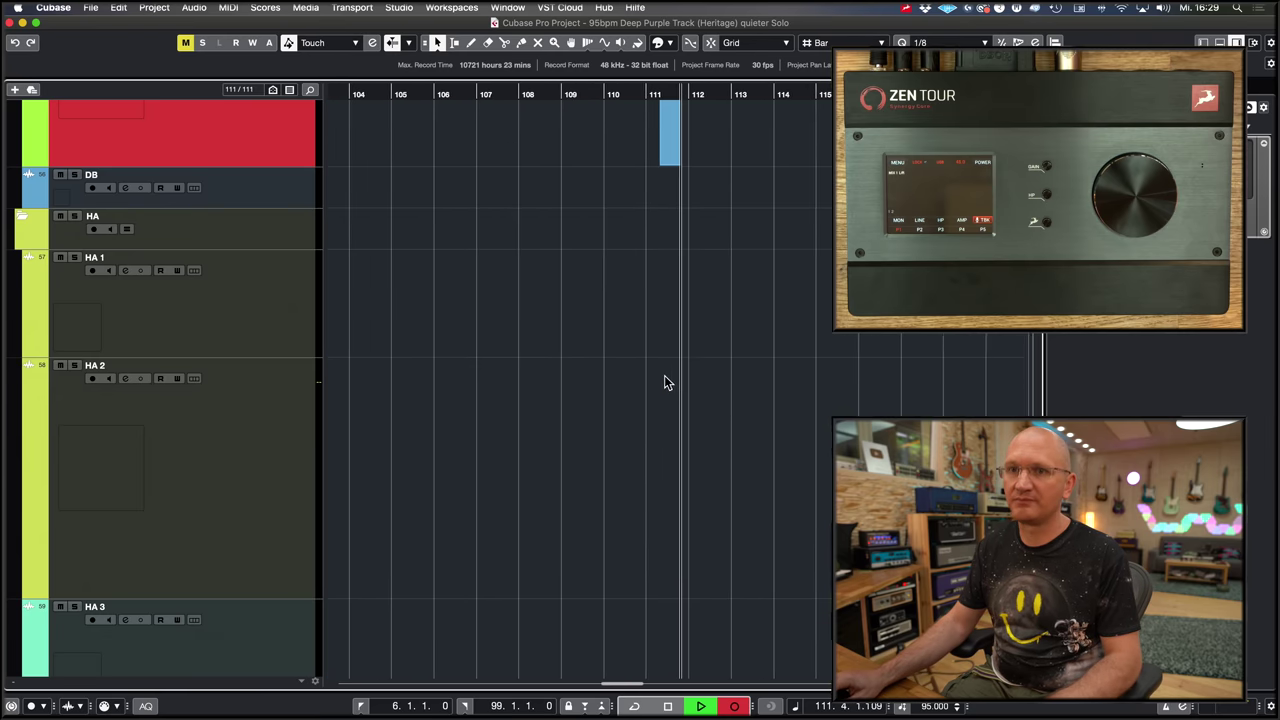
Stop recording on the Tr3 track and delete the recorded clip
{"action": "scroll", "coordinate": [664, 375], "scroll_direction": "up", "scroll_amount": 4}
{"action": "scroll", "coordinate": [661, 378], "scroll_direction": "right", "scroll_amount": 5}
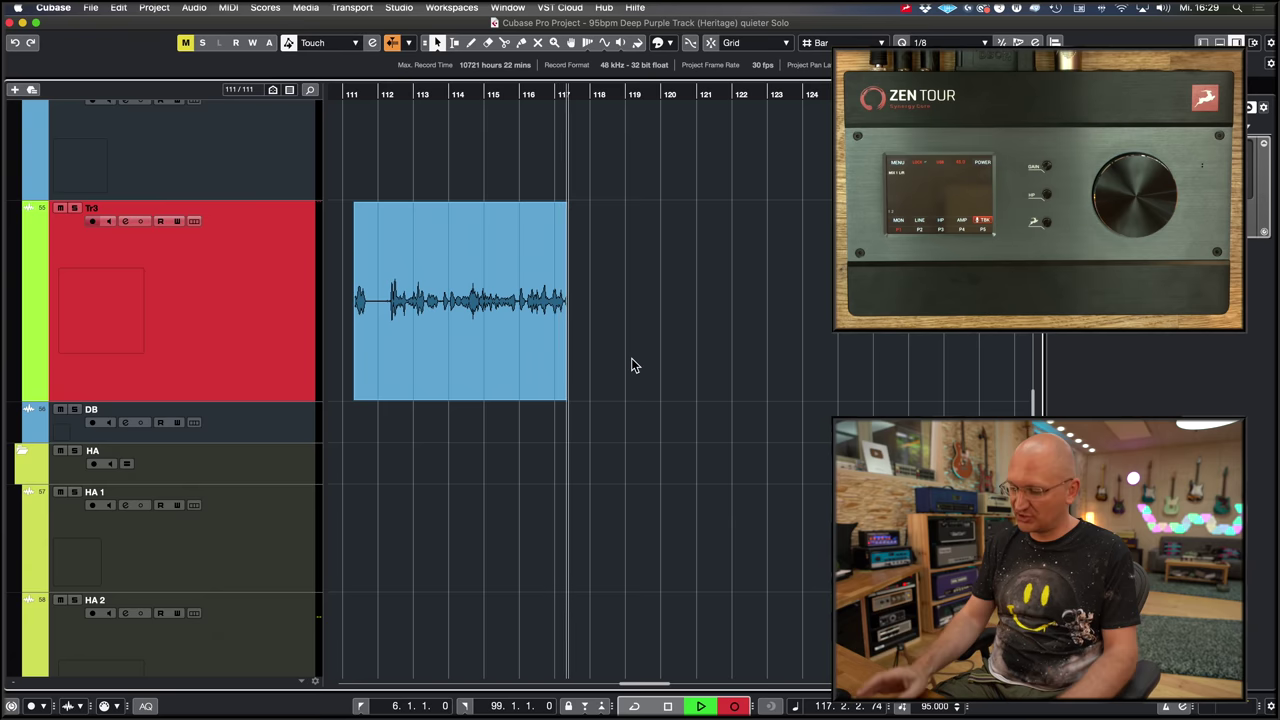
{"action": "key", "text": "space"}
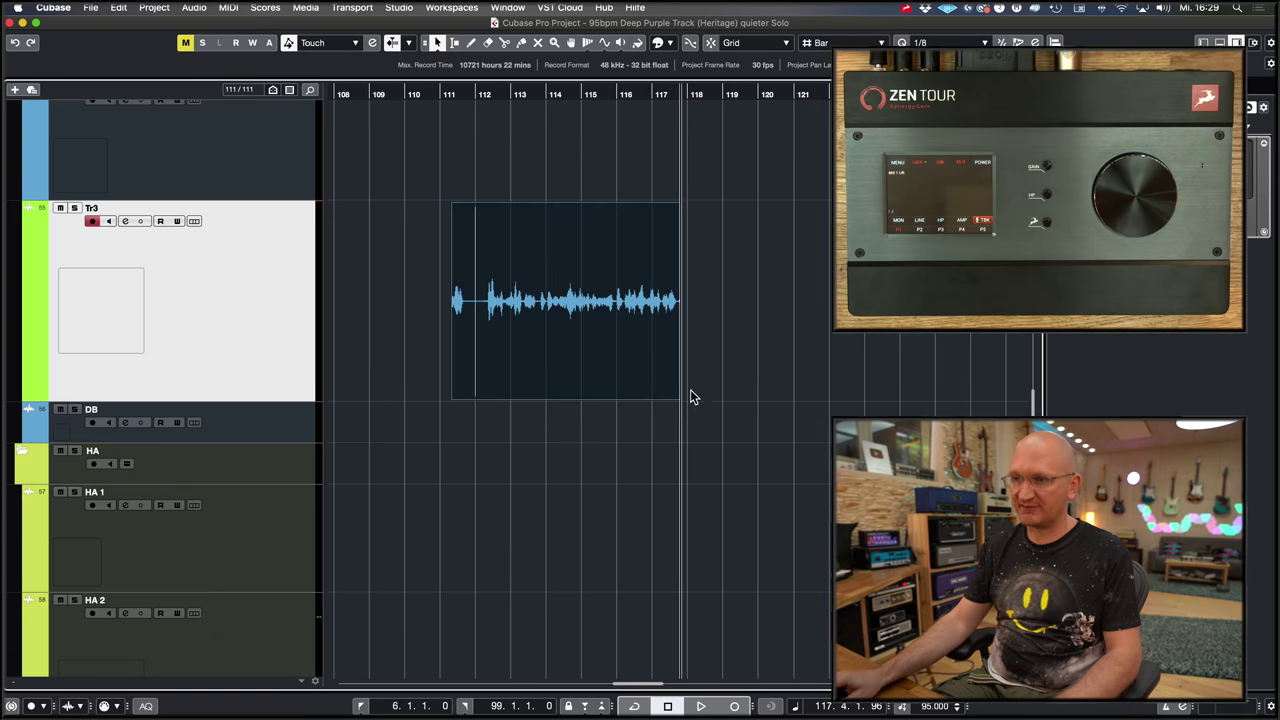
{"action": "key", "text": "Delete"}
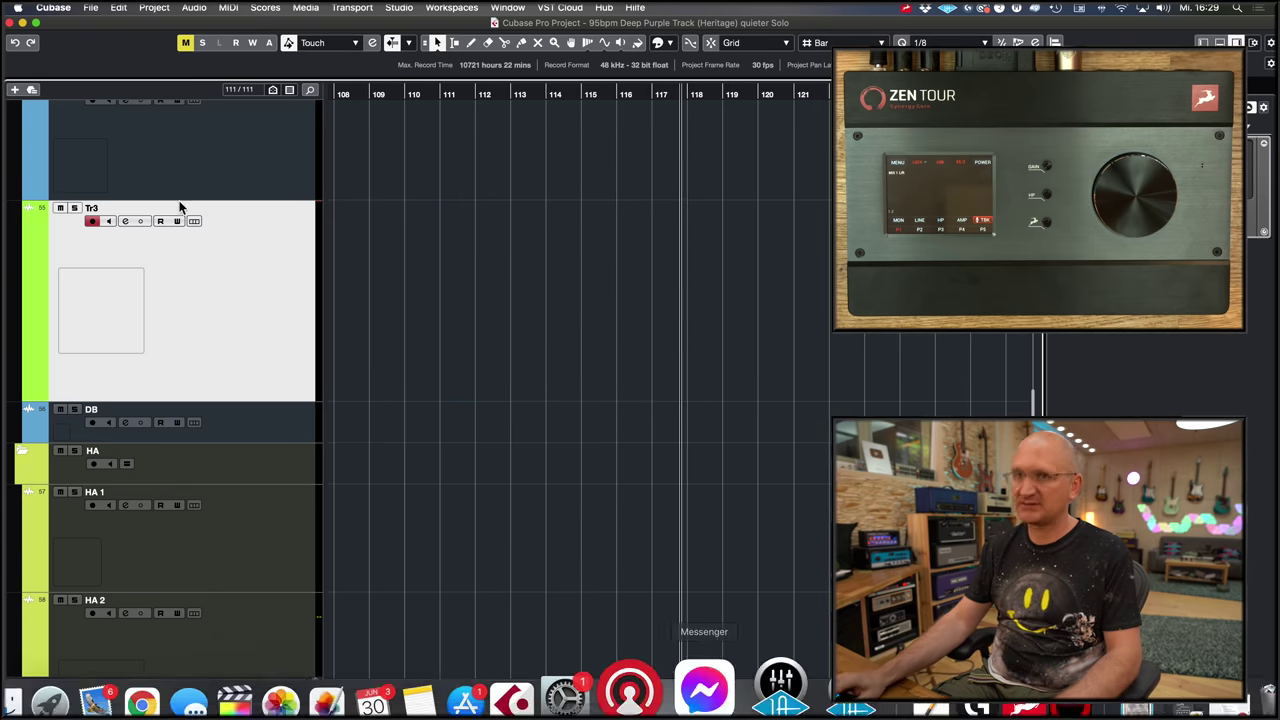
Switch to the Zen Tour control panel, show the AFX In outputs, and assign ADAT In A1 to the ninth AFX In channel
{"action": "key", "text": "super+Tab"}
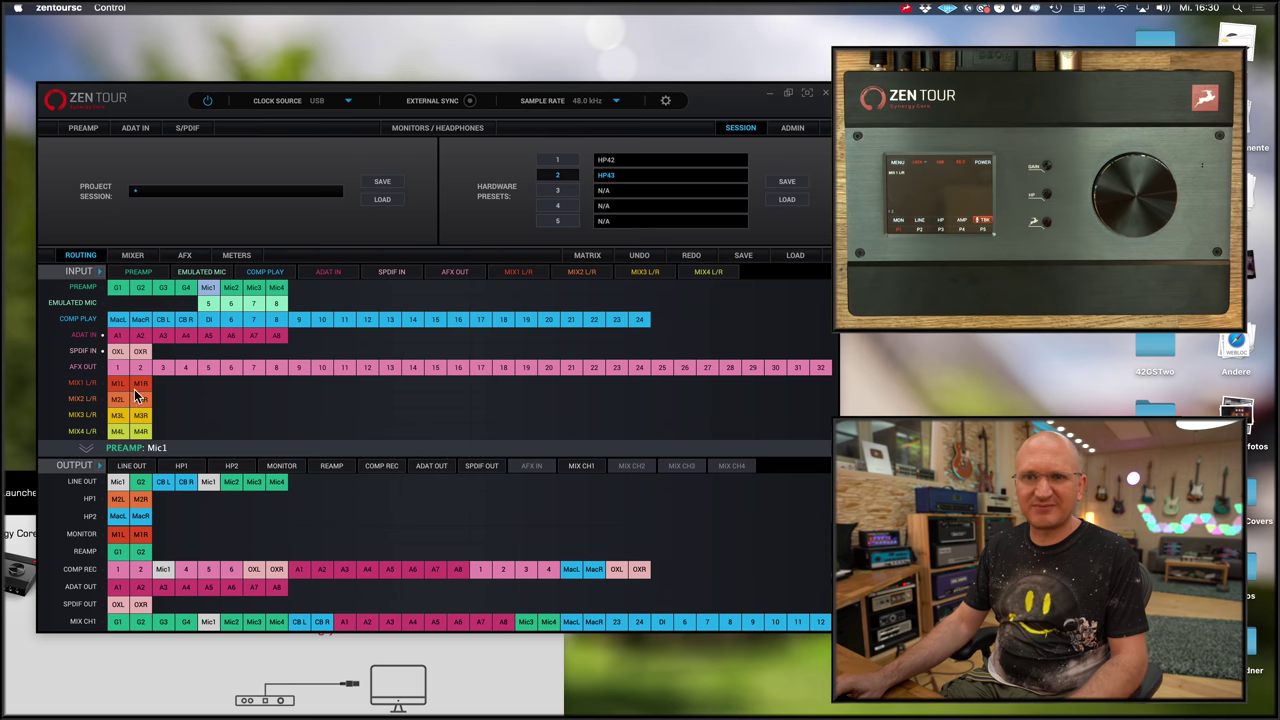
{"action": "left_click", "coordinate": [533, 467]}
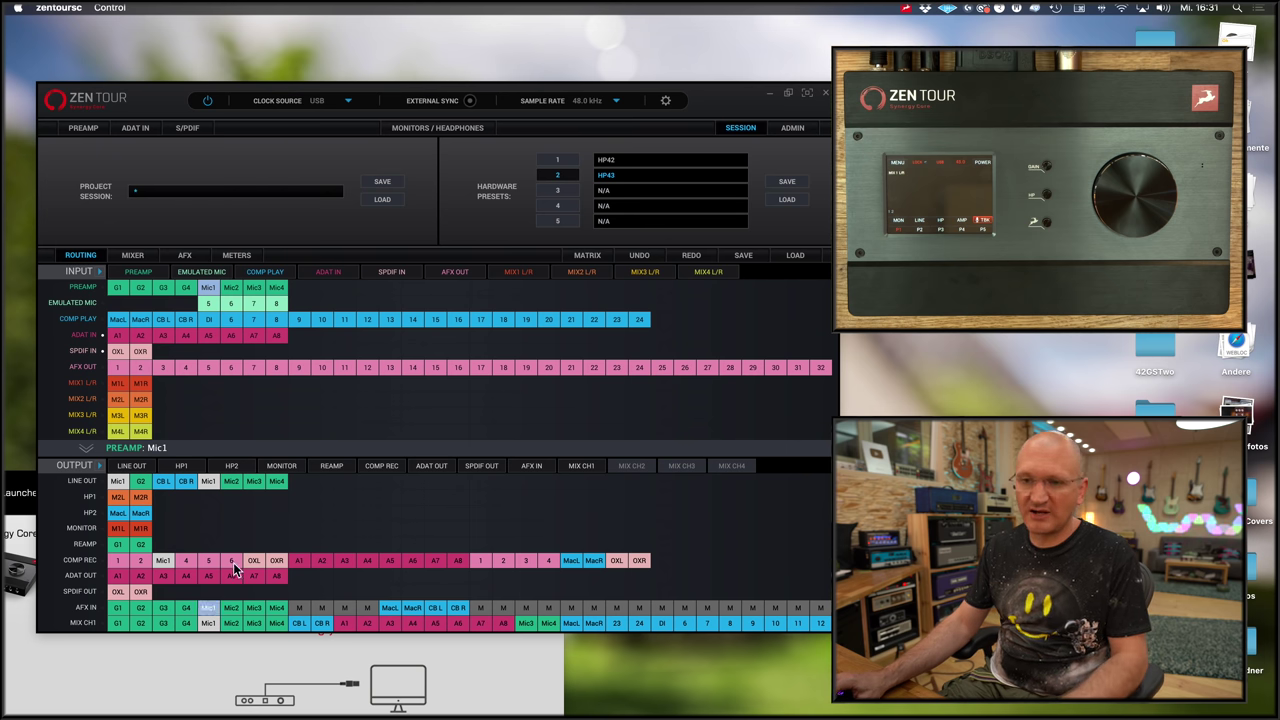
{"action": "left_click", "coordinate": [119, 335]}
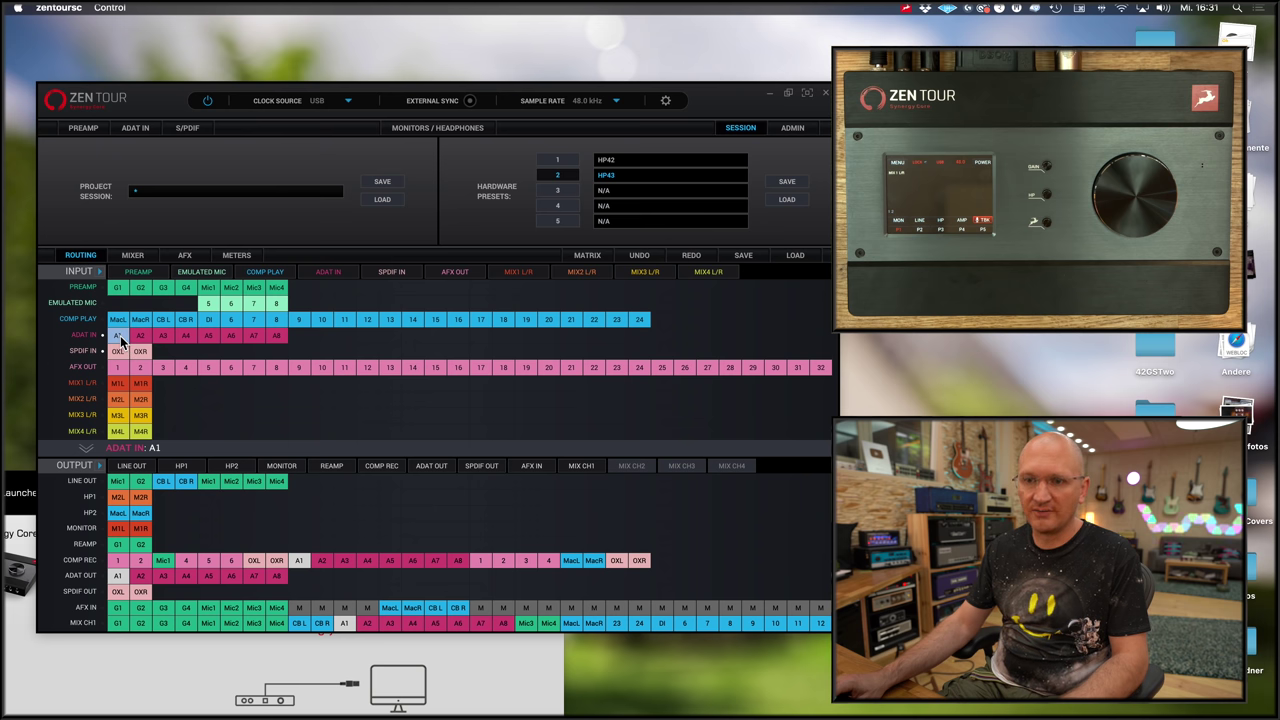
{"action": "left_click", "coordinate": [299, 607]}
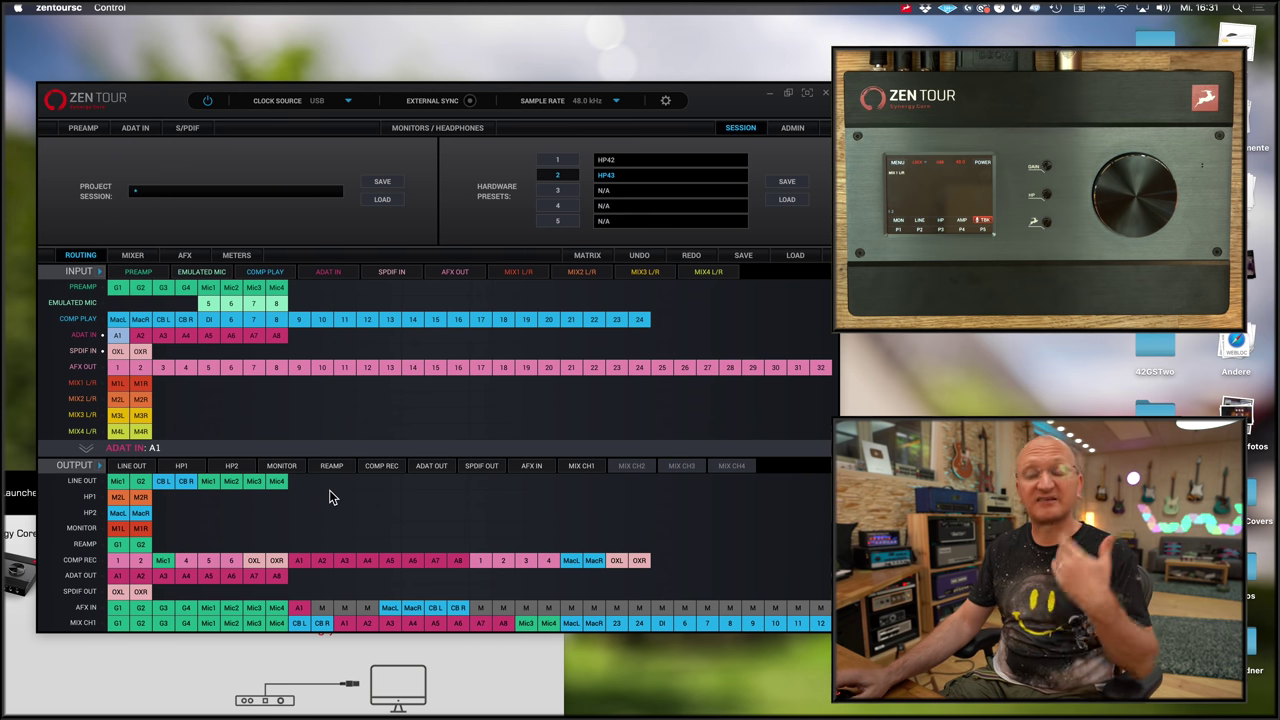
Open the AFX effects window, move it aside, and select channel 9
{"action": "left_click", "coordinate": [190, 257]}
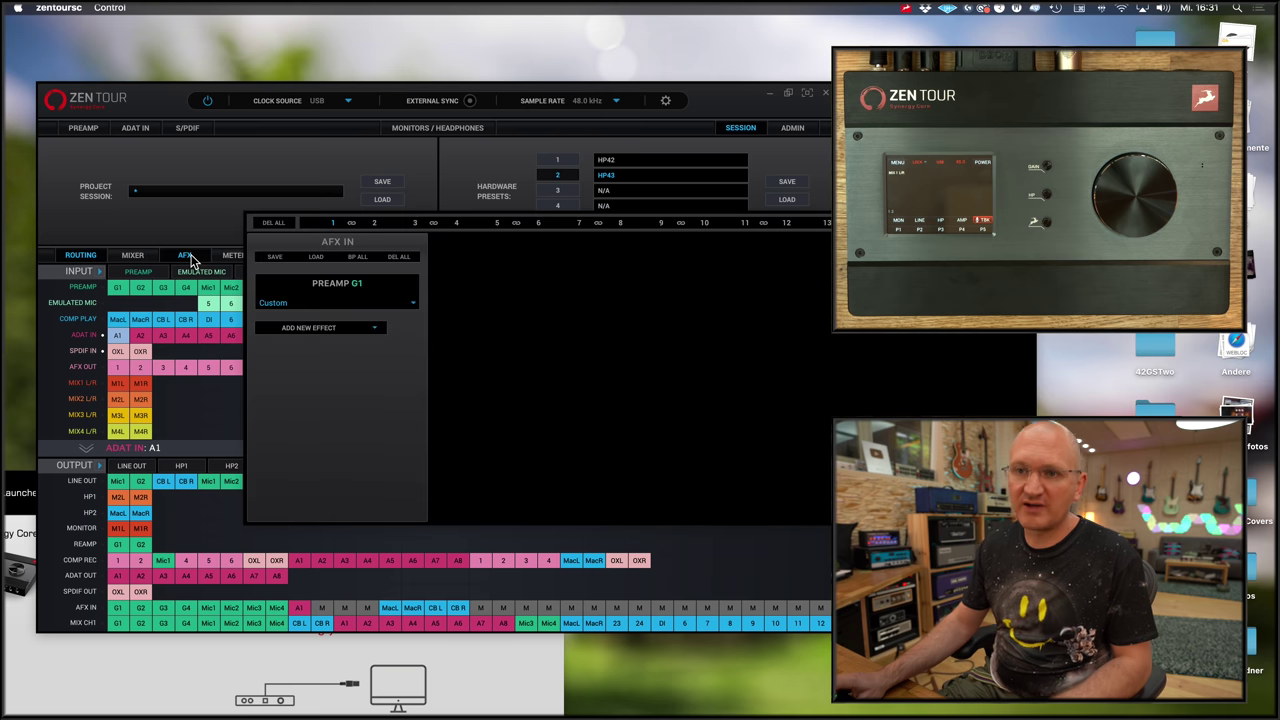
{"action": "left_click_drag", "start_coordinate": [288, 221], "coordinate": [130, 233]}
{"action": "left_click", "coordinate": [821, 235]}
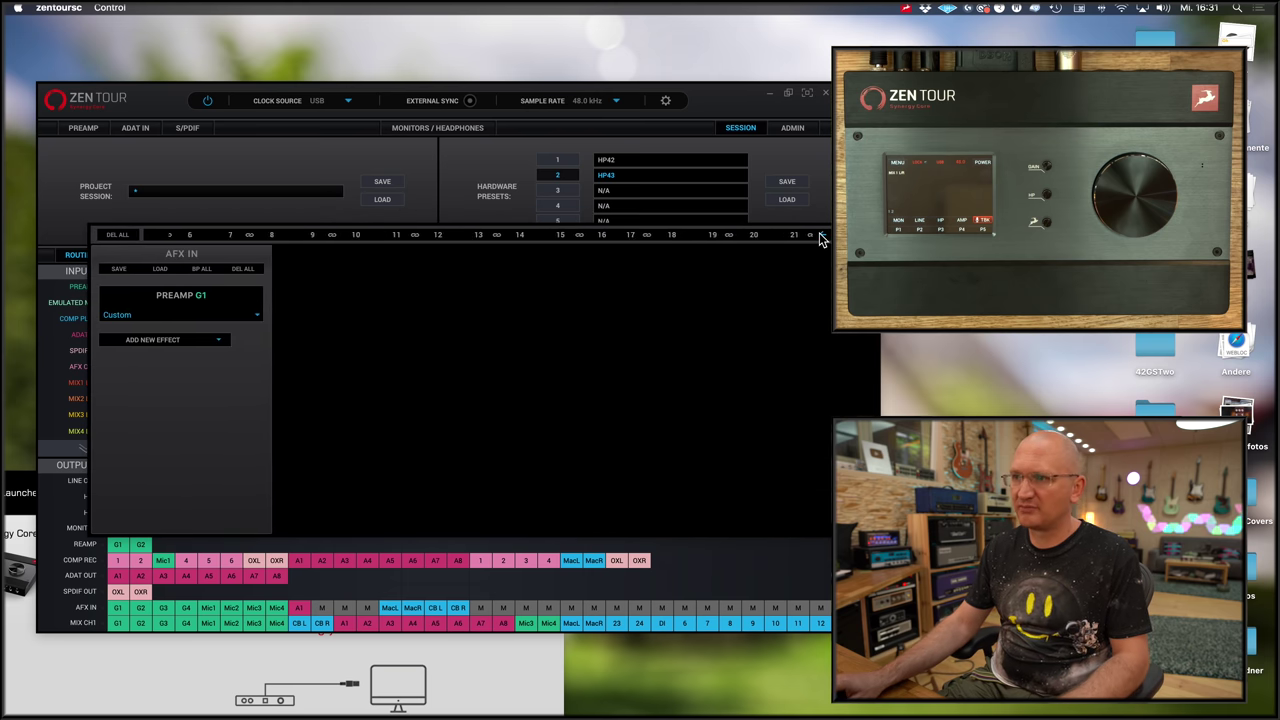
{"action": "left_click", "coordinate": [821, 235]}
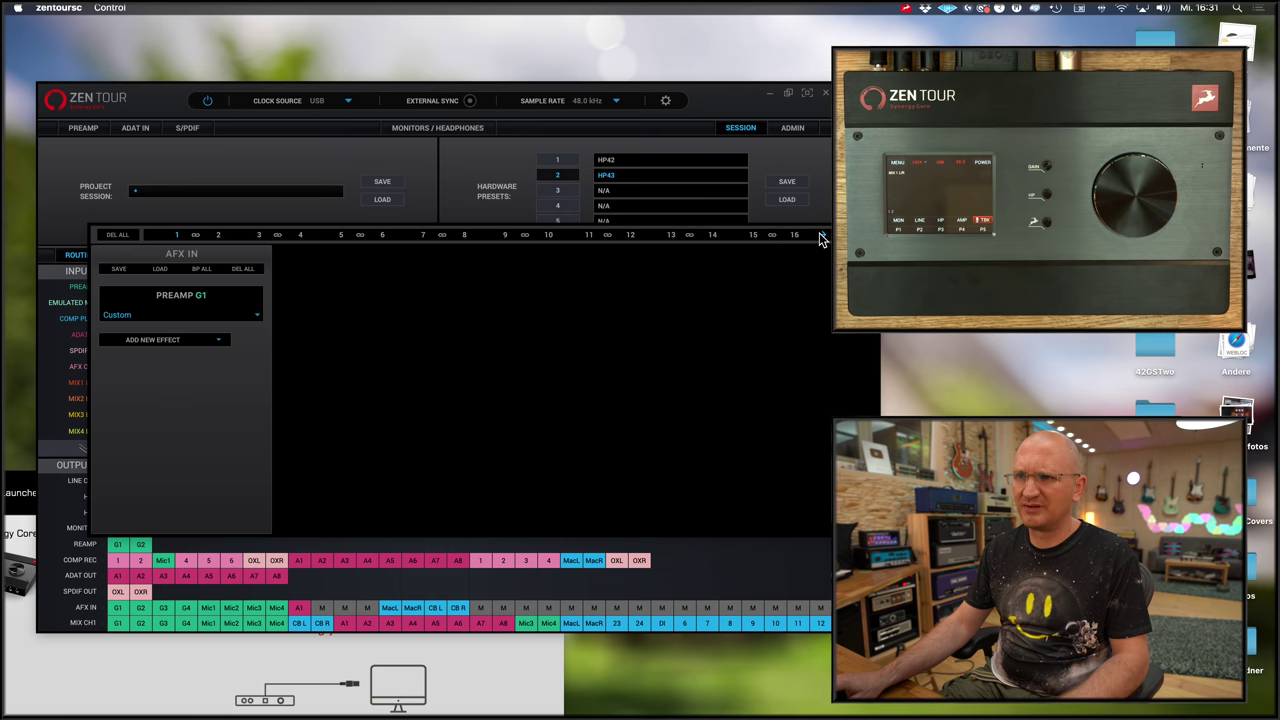
{"action": "left_click", "coordinate": [821, 235]}
{"action": "left_click", "coordinate": [821, 235]}
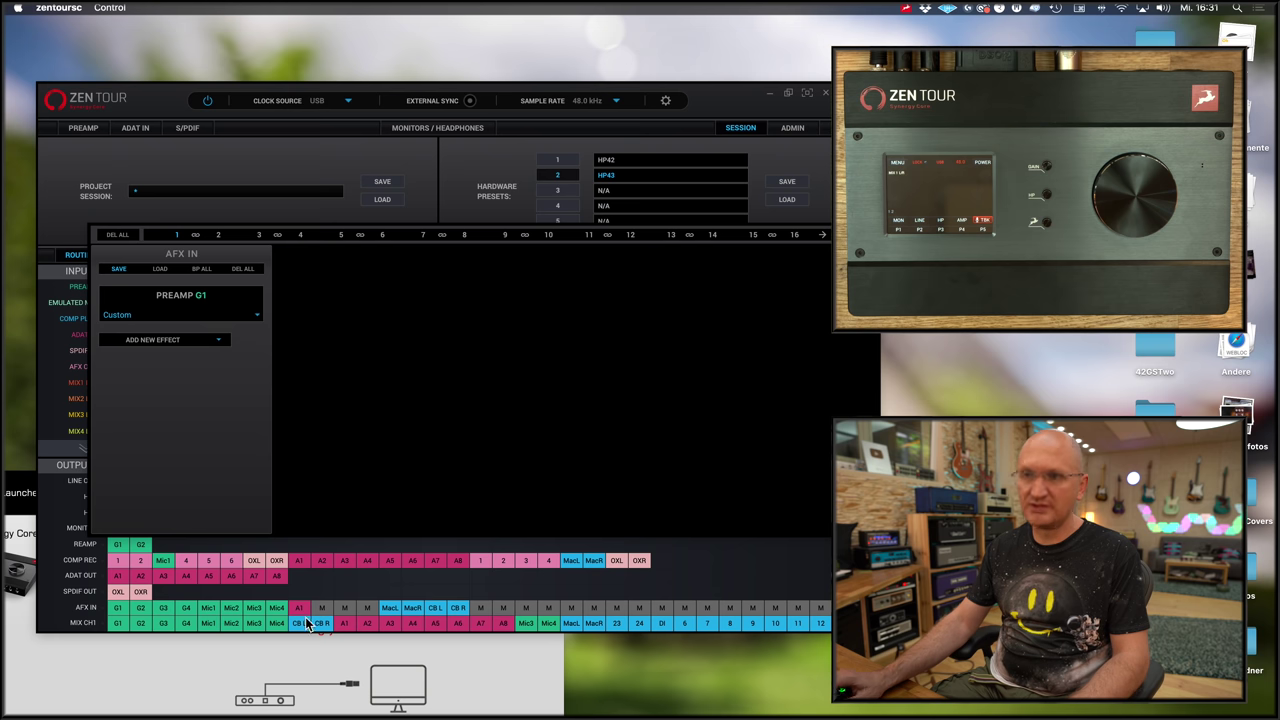
{"action": "left_click", "coordinate": [505, 238]}
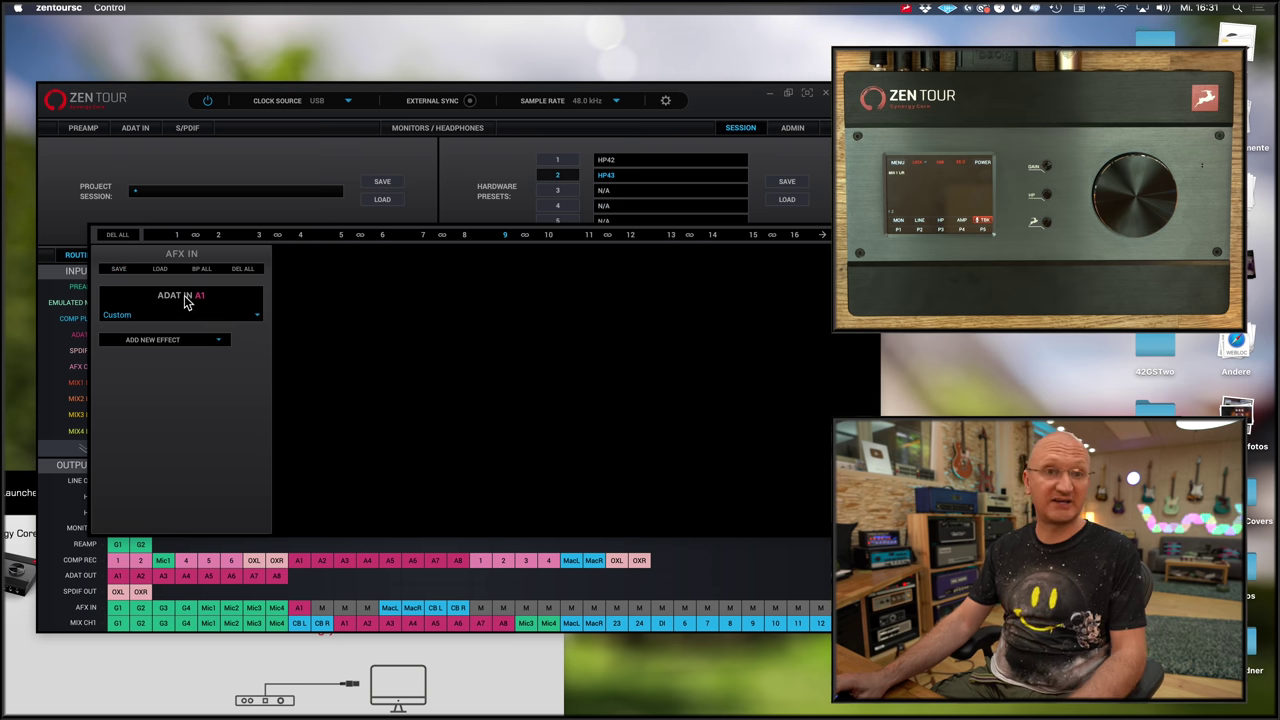
Load the preset OverLoud - Darkface '65 (US) on ADAT In A1 and browse the remaining presets
{"action": "left_click", "coordinate": [256, 316]}
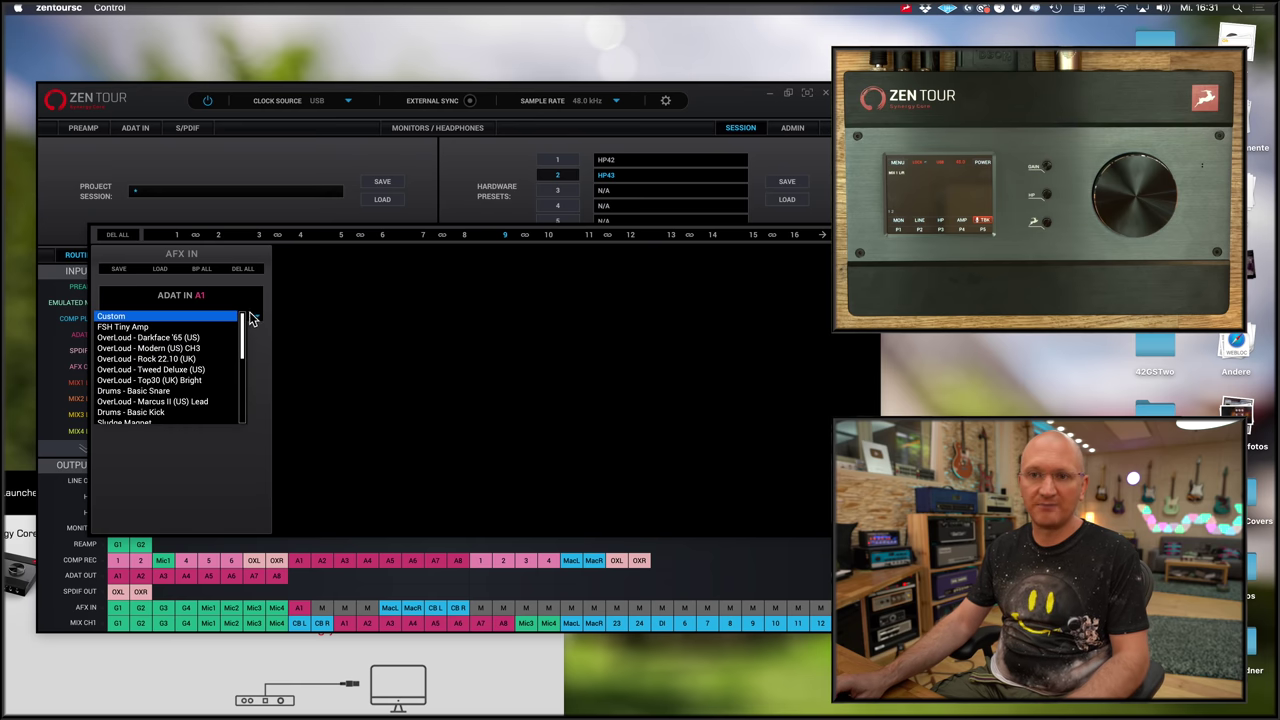
{"action": "left_click", "coordinate": [214, 337]}
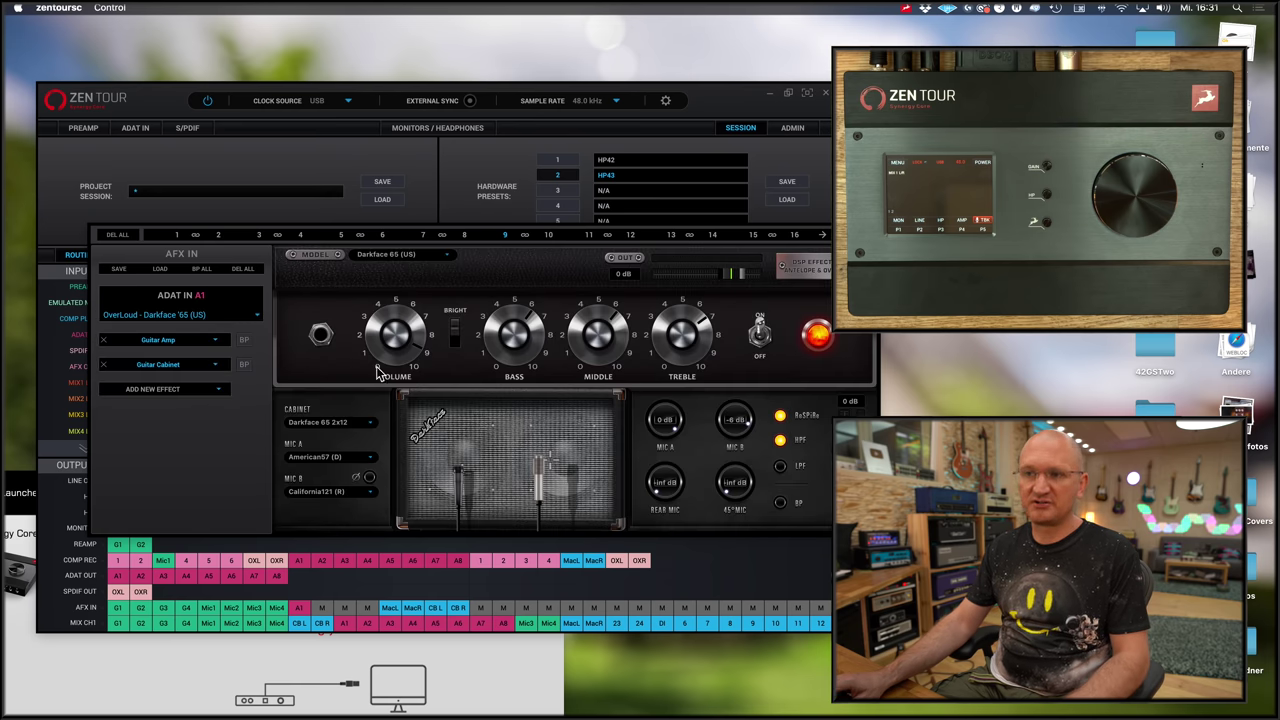
{"action": "left_click", "coordinate": [256, 316]}
{"action": "left_click_drag", "start_coordinate": [243, 345], "coordinate": [248, 378]}
{"action": "left_click", "coordinate": [249, 464]}
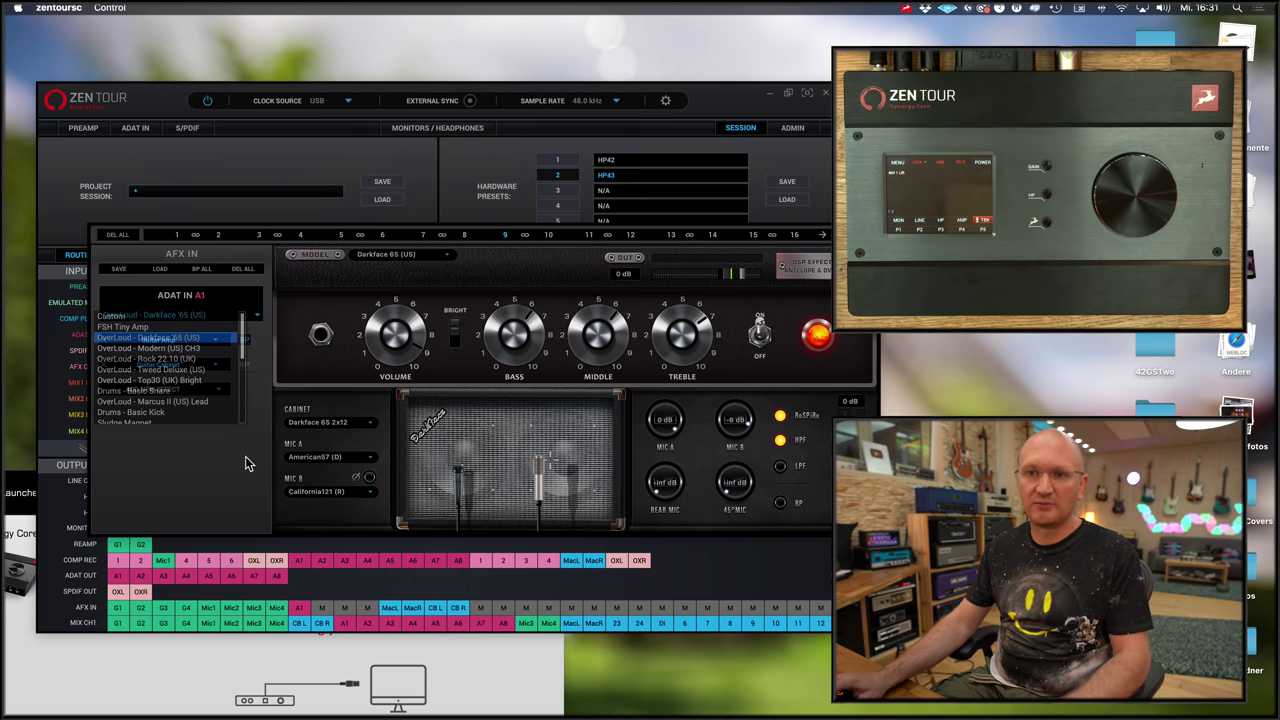
Remove the guitar cabinet from the effect chain and replace the guitar amp with Instinct Synergy
{"action": "left_click", "coordinate": [219, 368]}
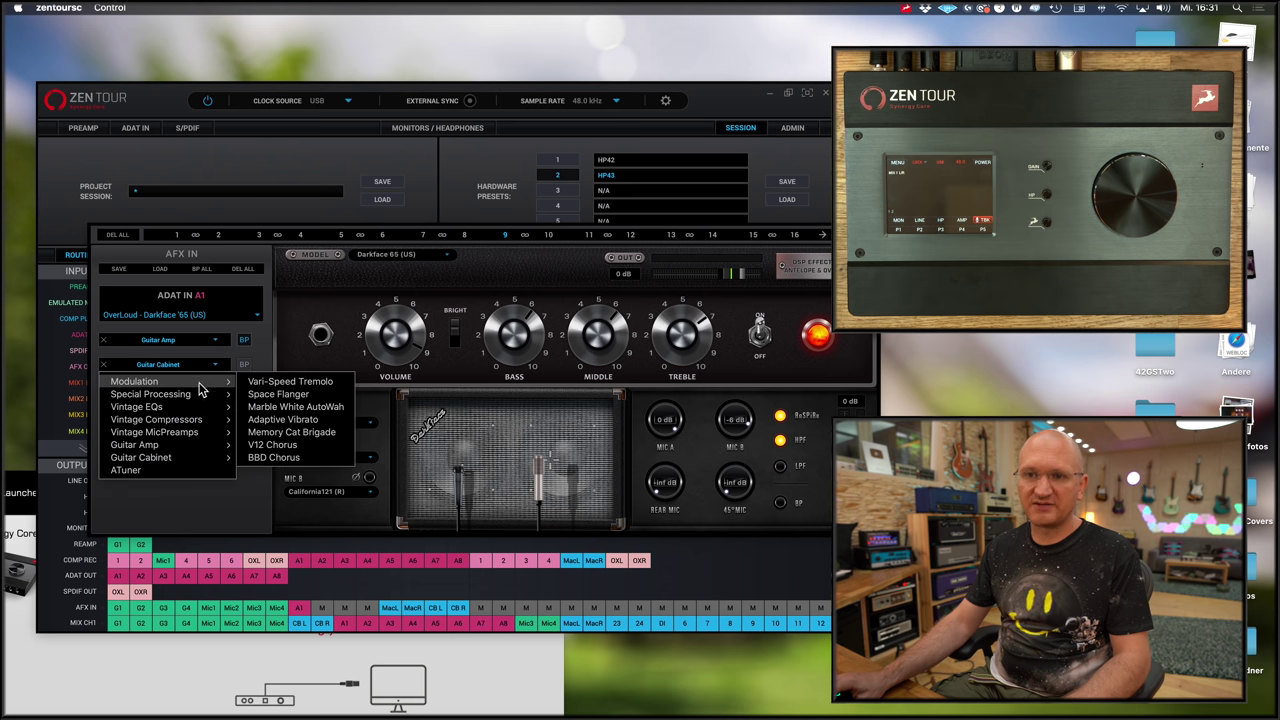
{"action": "left_click", "coordinate": [195, 392]}
{"action": "left_click", "coordinate": [185, 366]}
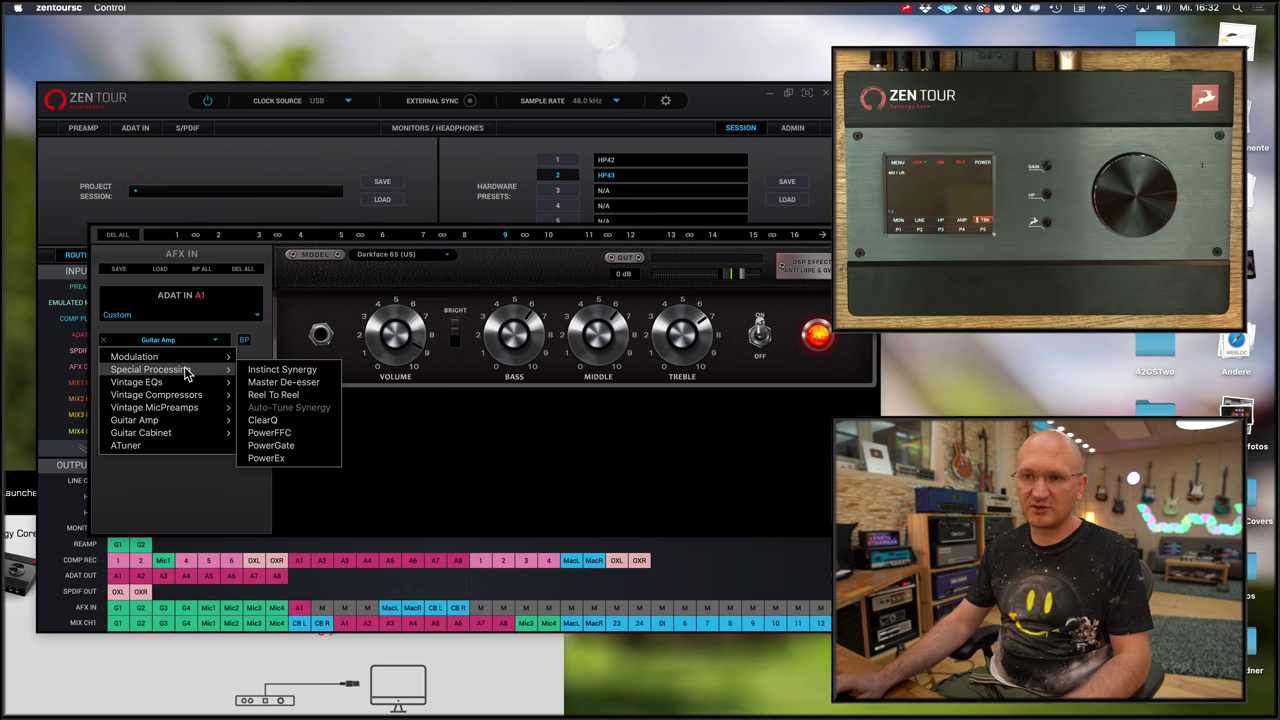
{"action": "left_click", "coordinate": [280, 369]}
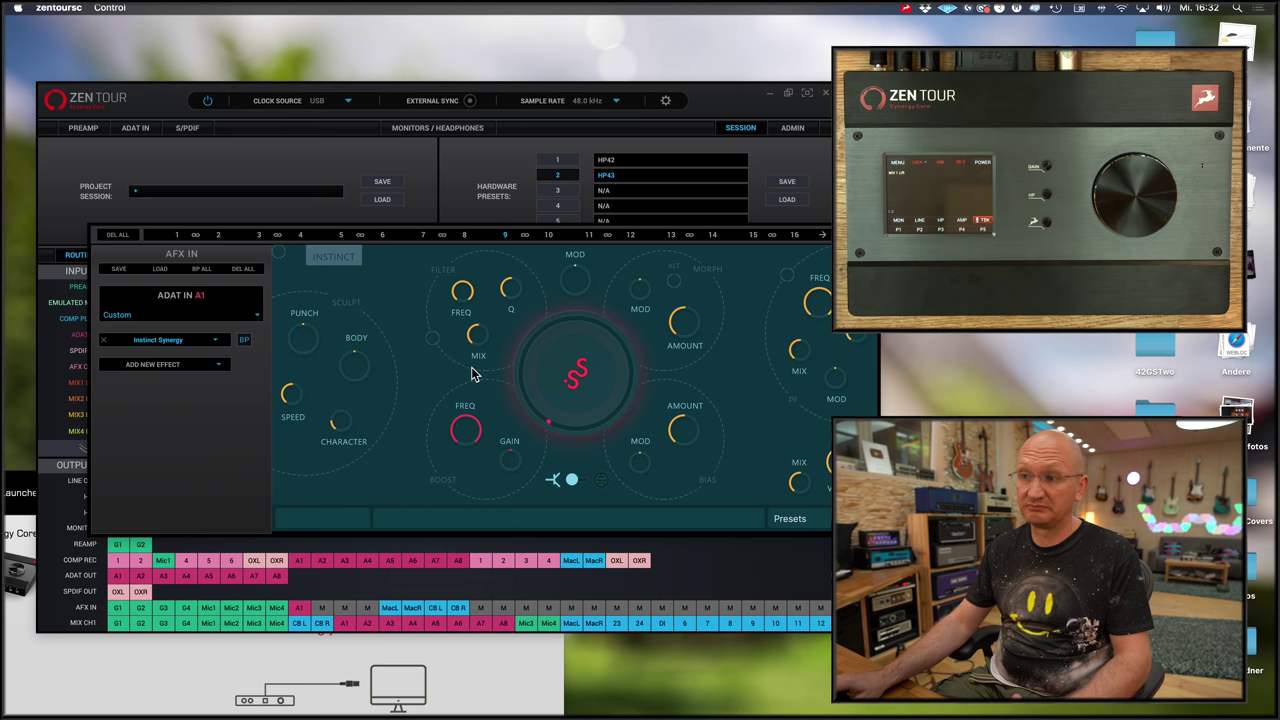
Replace Instinct Synergy in the first effect slot with the VEQ-1A vintage equalizer
{"action": "left_click", "coordinate": [215, 341]}
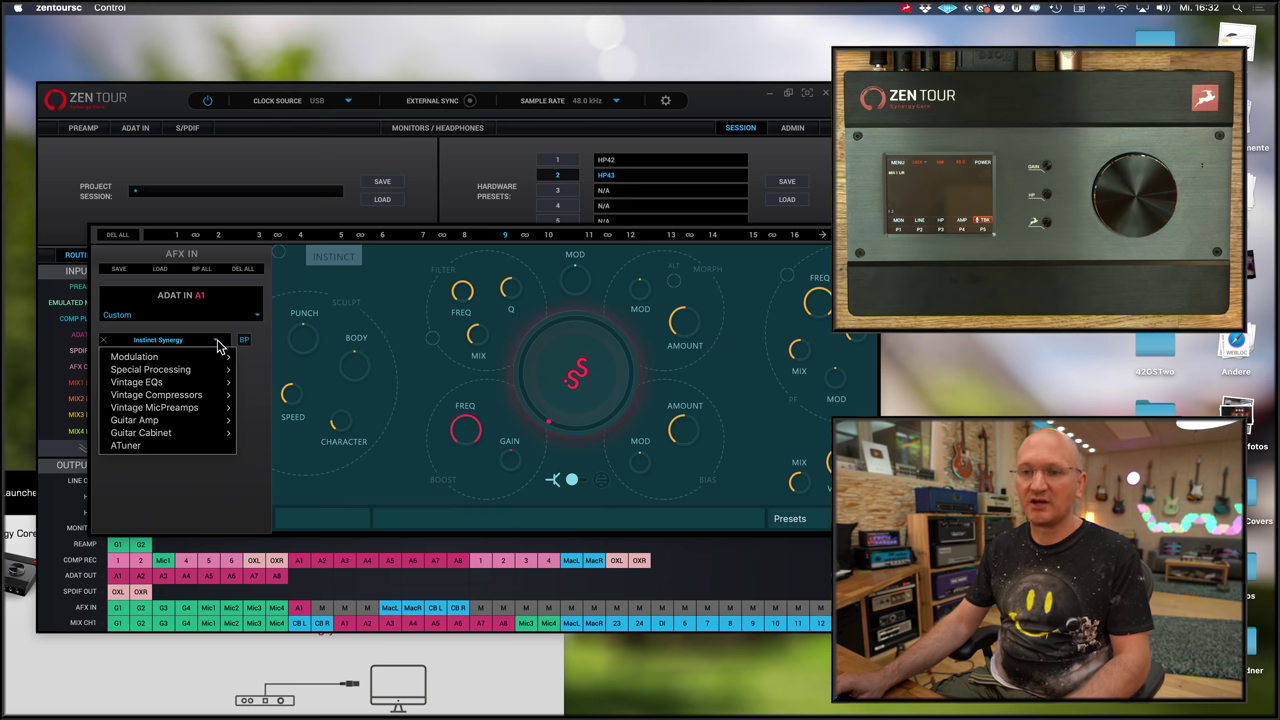
{"action": "mouse_move", "coordinate": [203, 384]}
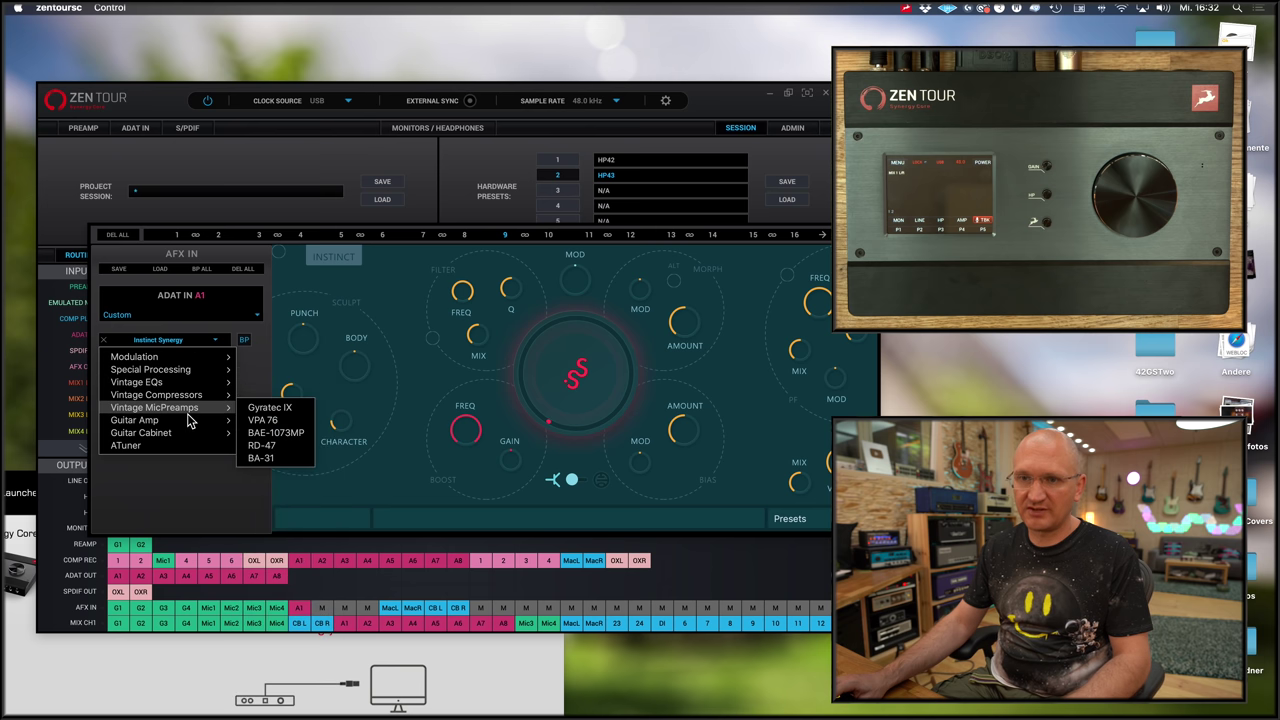
{"action": "mouse_move", "coordinate": [186, 427]}
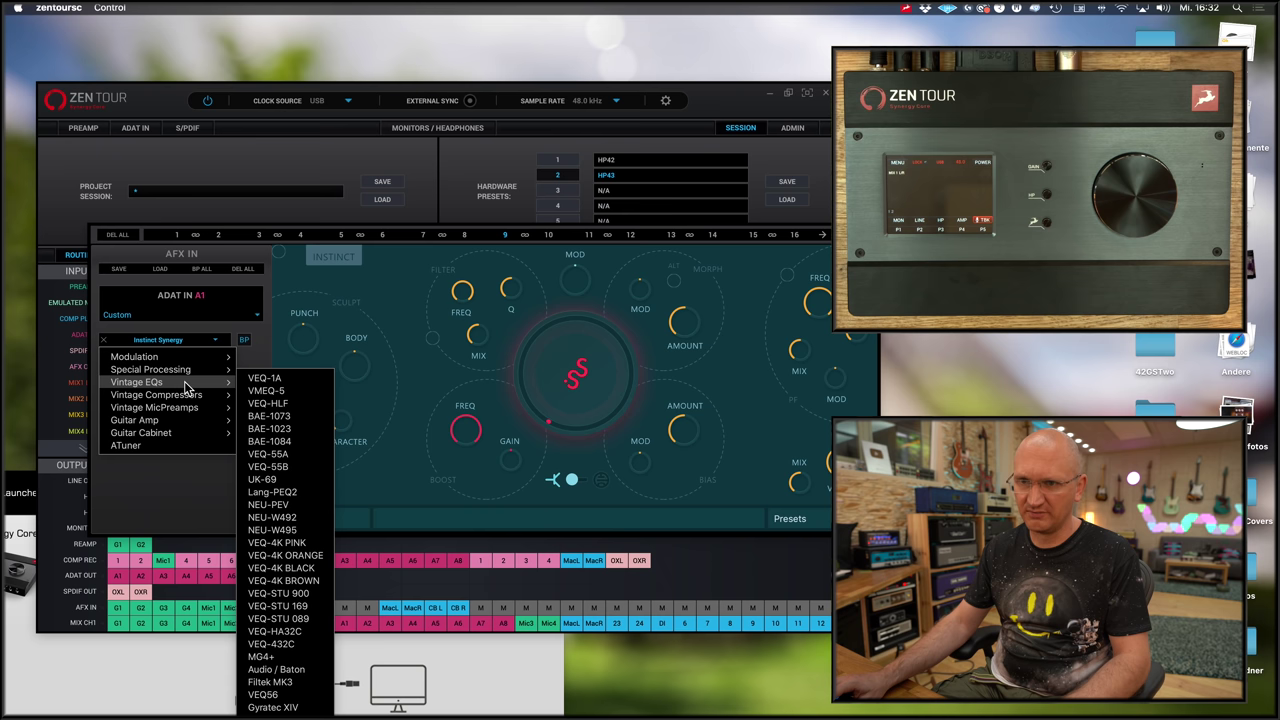
{"action": "left_click", "coordinate": [265, 378]}
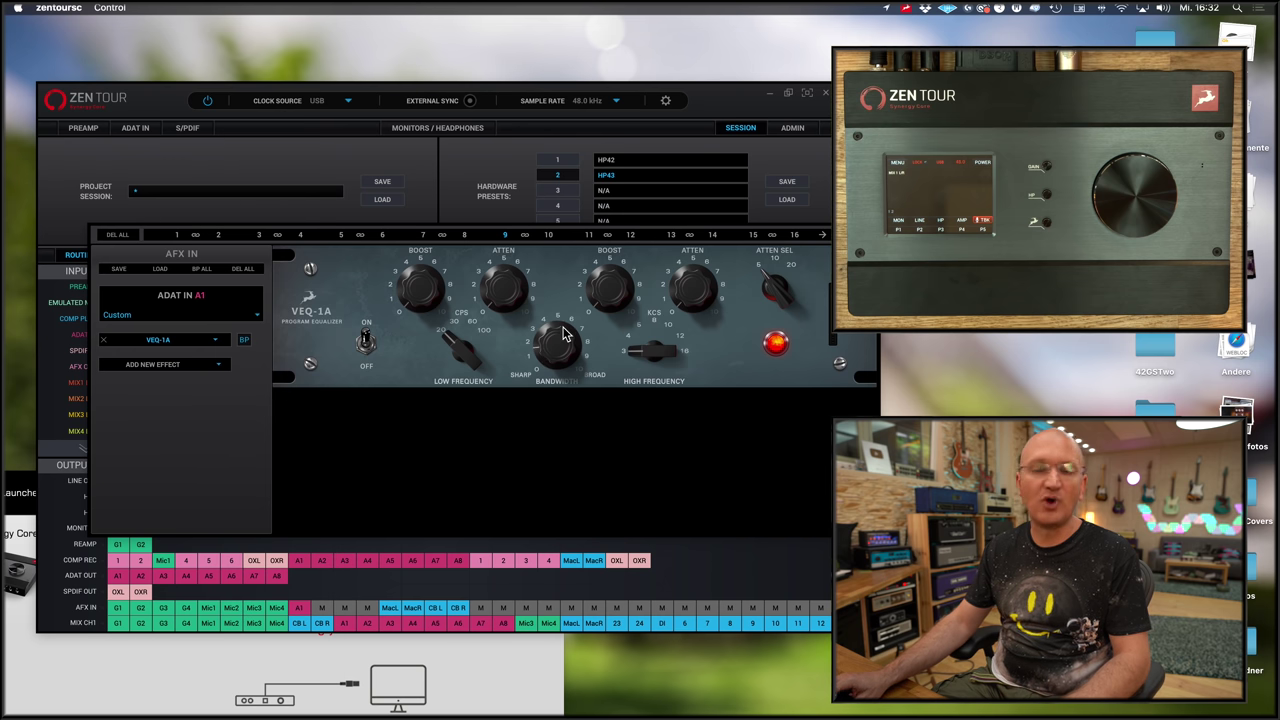
Browse the vintage compressors and add the VCA160 as the second effect after the VEQ-1A
{"action": "left_click", "coordinate": [219, 342]}
{"action": "mouse_move", "coordinate": [193, 400]}
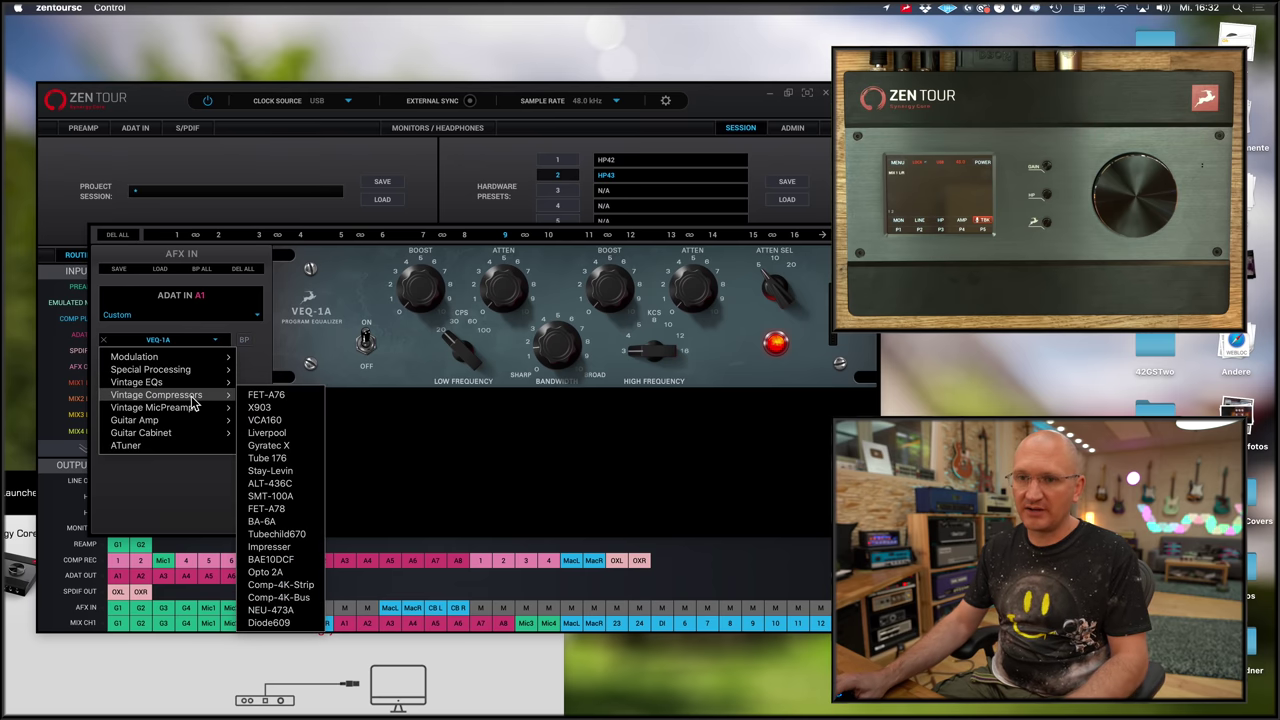
{"action": "left_click", "coordinate": [357, 434]}
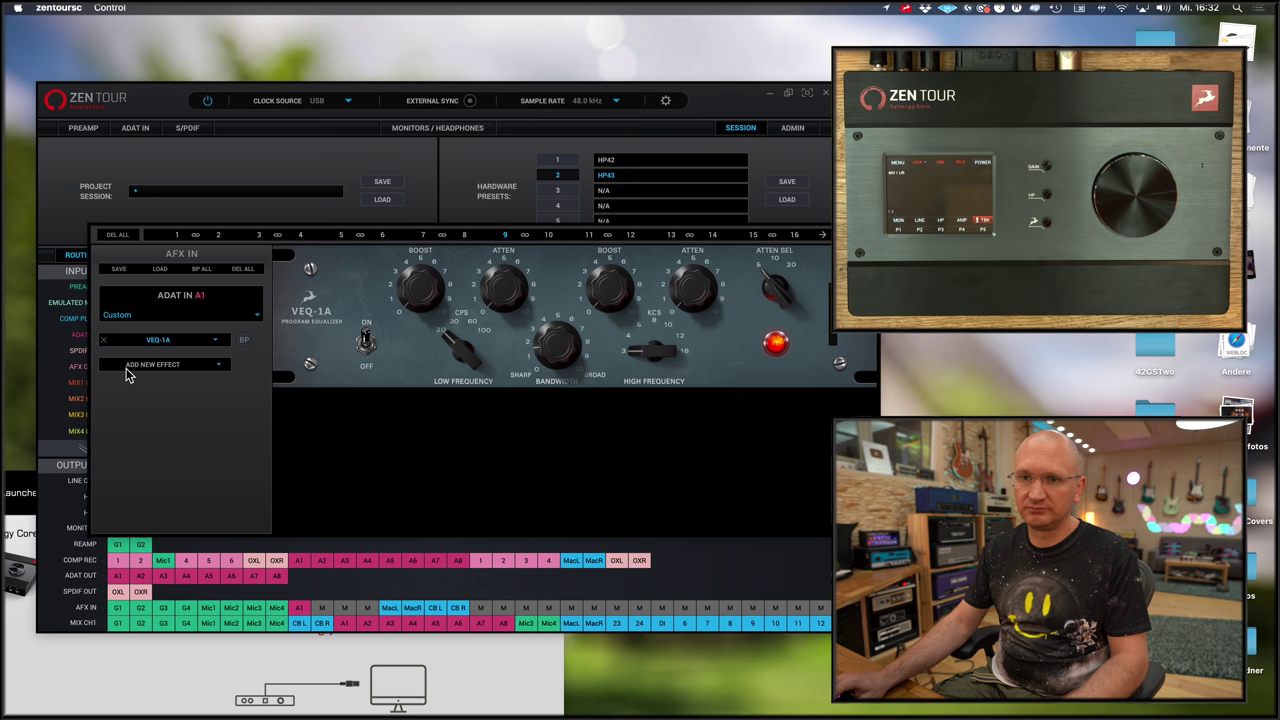
{"action": "left_click", "coordinate": [208, 366]}
{"action": "mouse_move", "coordinate": [196, 418]}
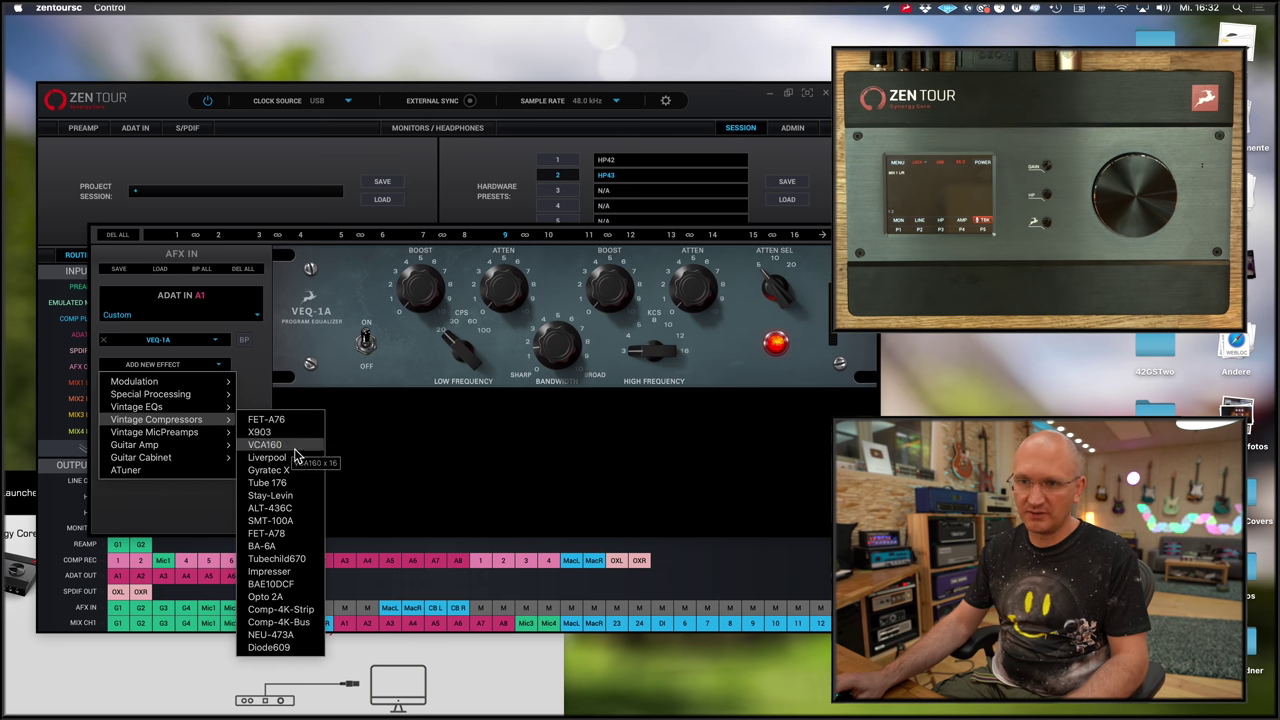
{"action": "left_click", "coordinate": [268, 442]}
Replace the VCA160 in the second effect slot with the Tube 176 compressor and close the effects window
{"action": "left_click", "coordinate": [218, 366]}
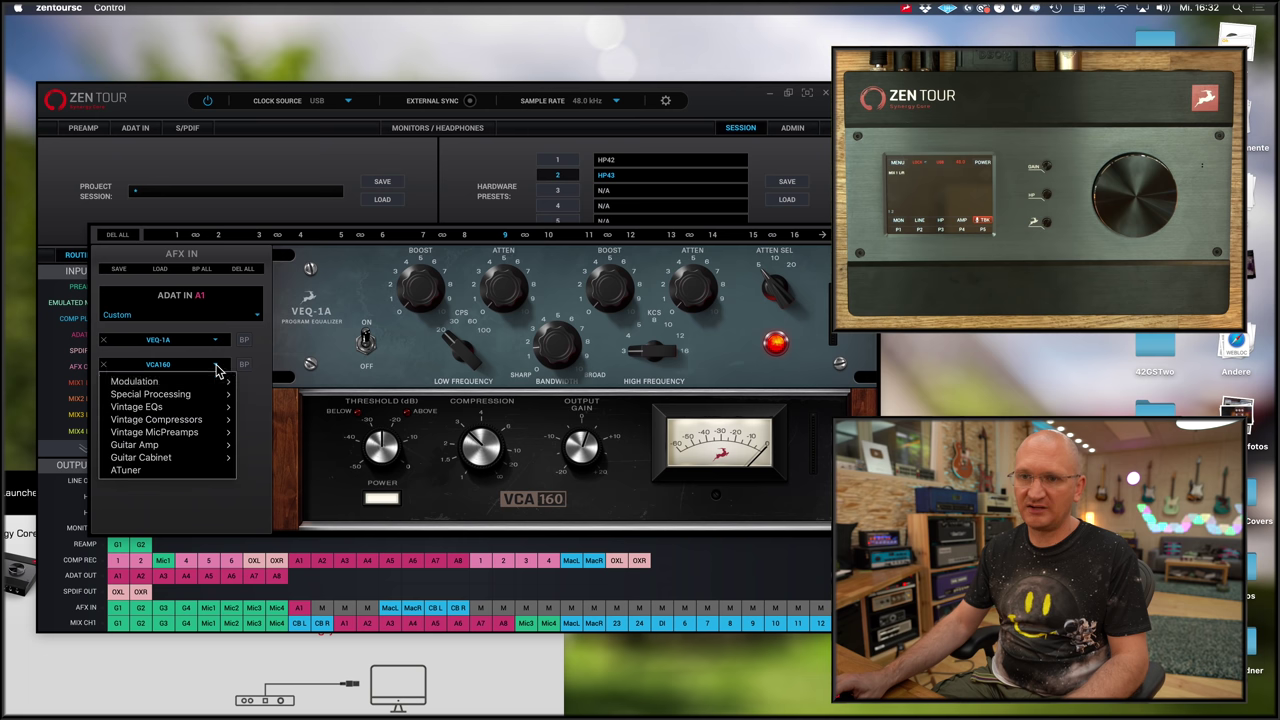
{"action": "mouse_move", "coordinate": [200, 420]}
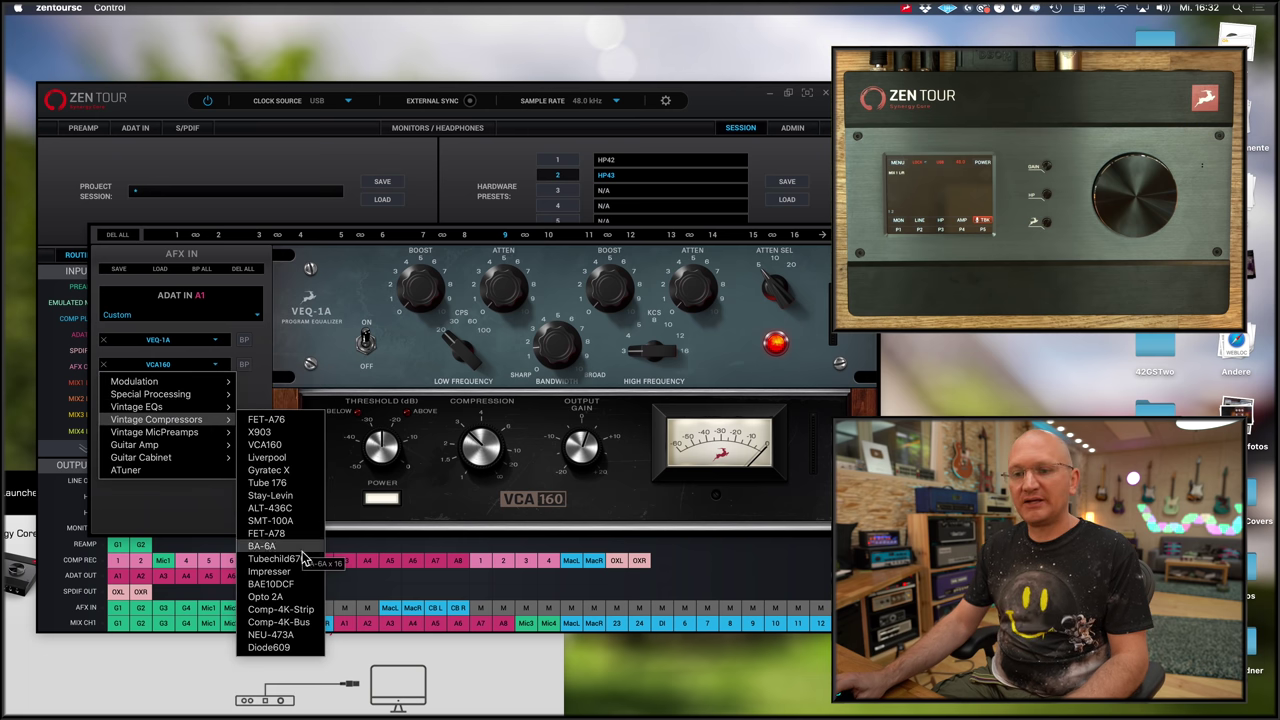
{"action": "left_click", "coordinate": [297, 484]}
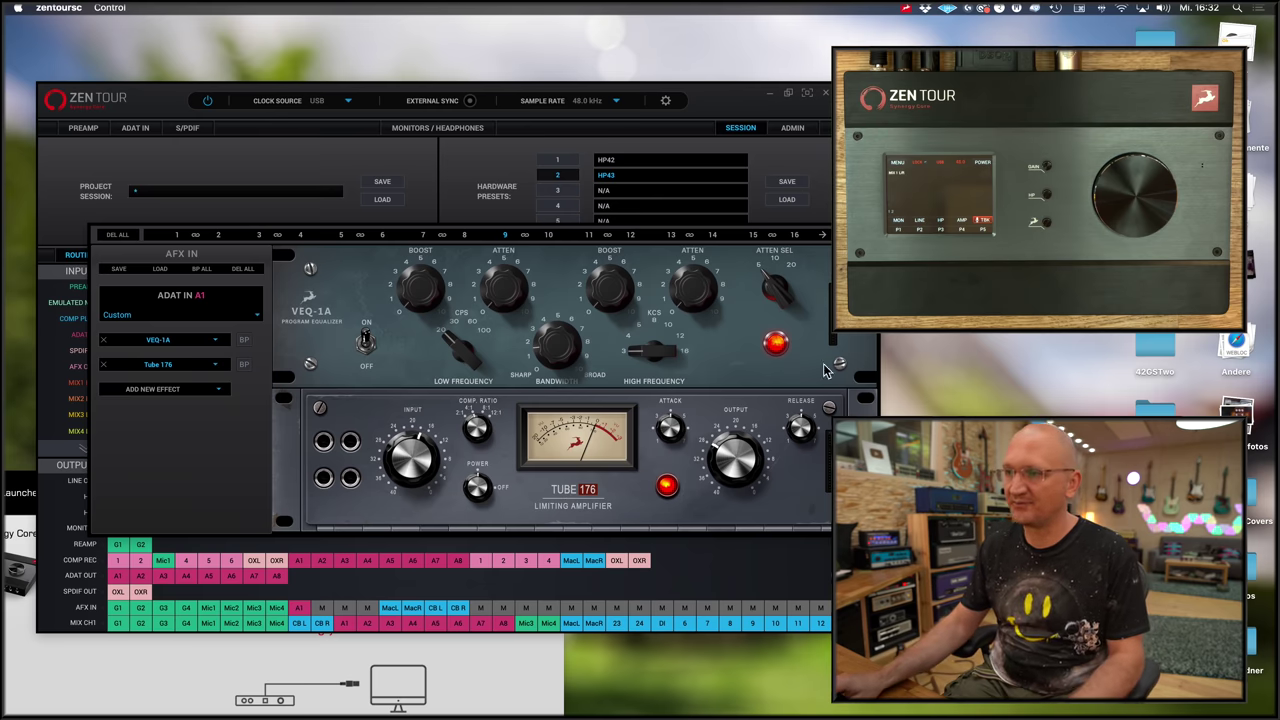
{"action": "left_click", "coordinate": [283, 350]}
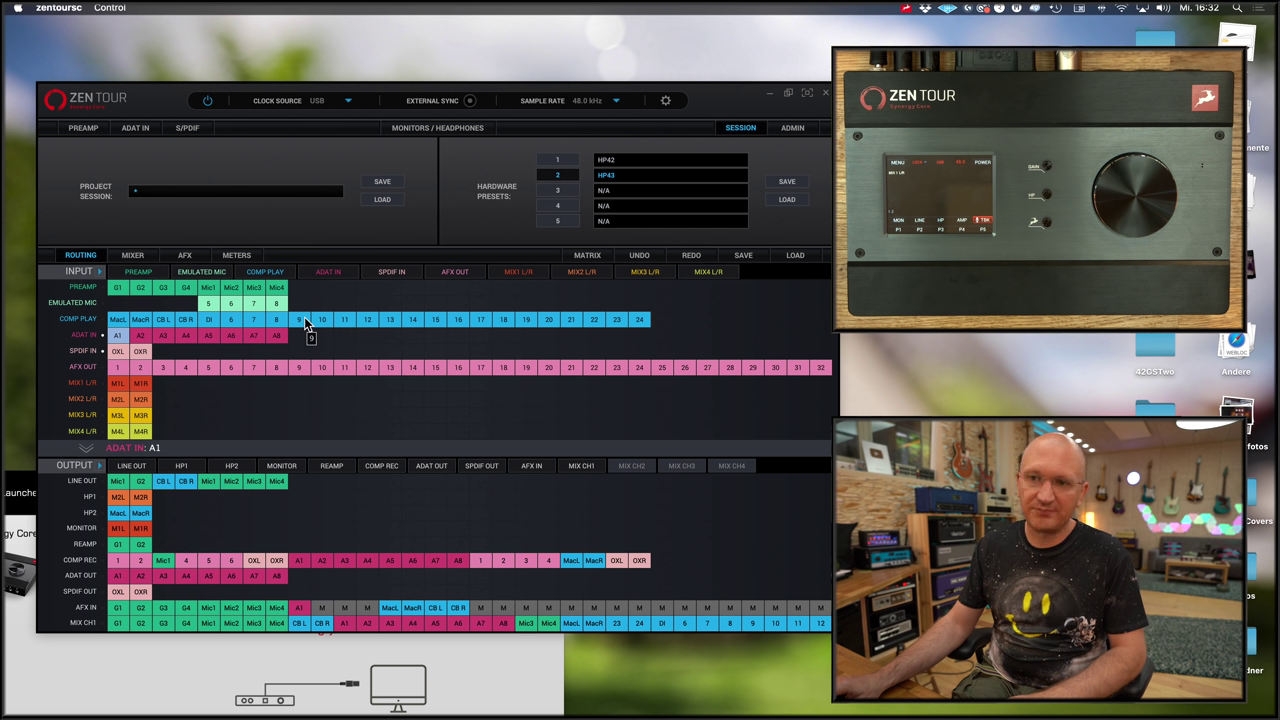
Assign Comp Play 9 to the ninth AFX In channel and AFX Out 9 to the ninth Comp Rec channel
{"action": "left_click", "coordinate": [304, 318]}
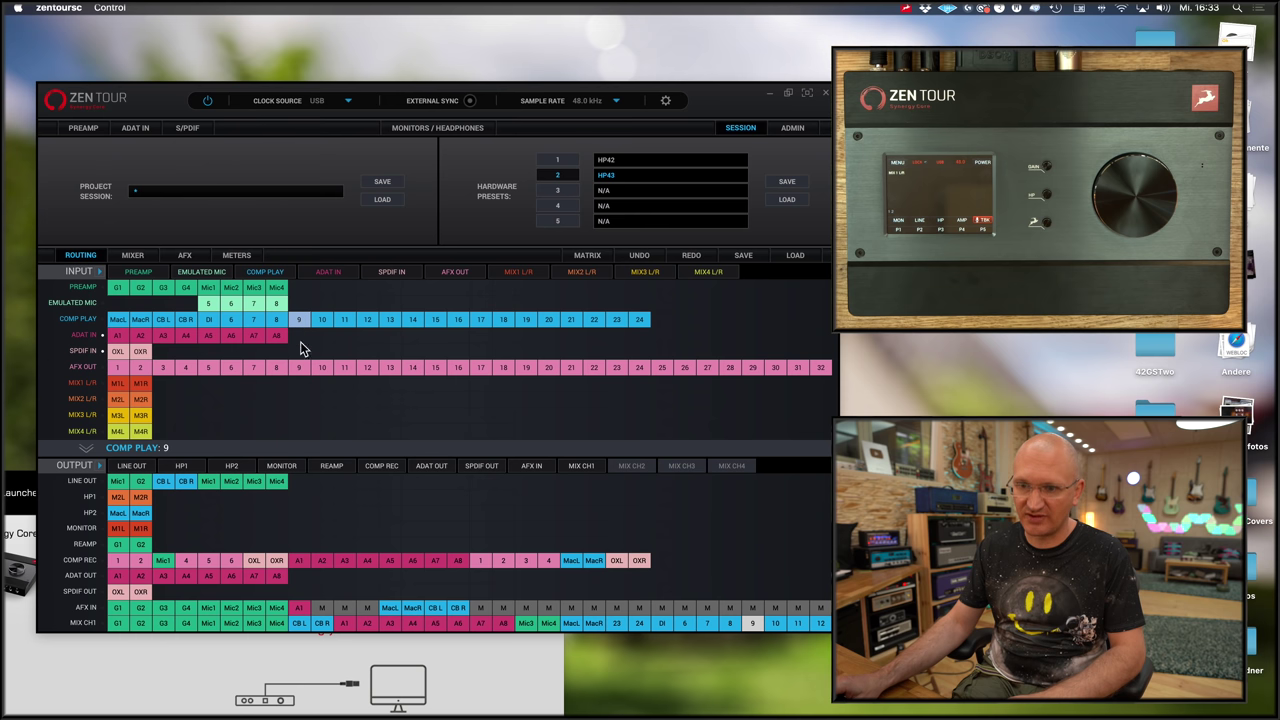
{"action": "left_click", "coordinate": [302, 608]}
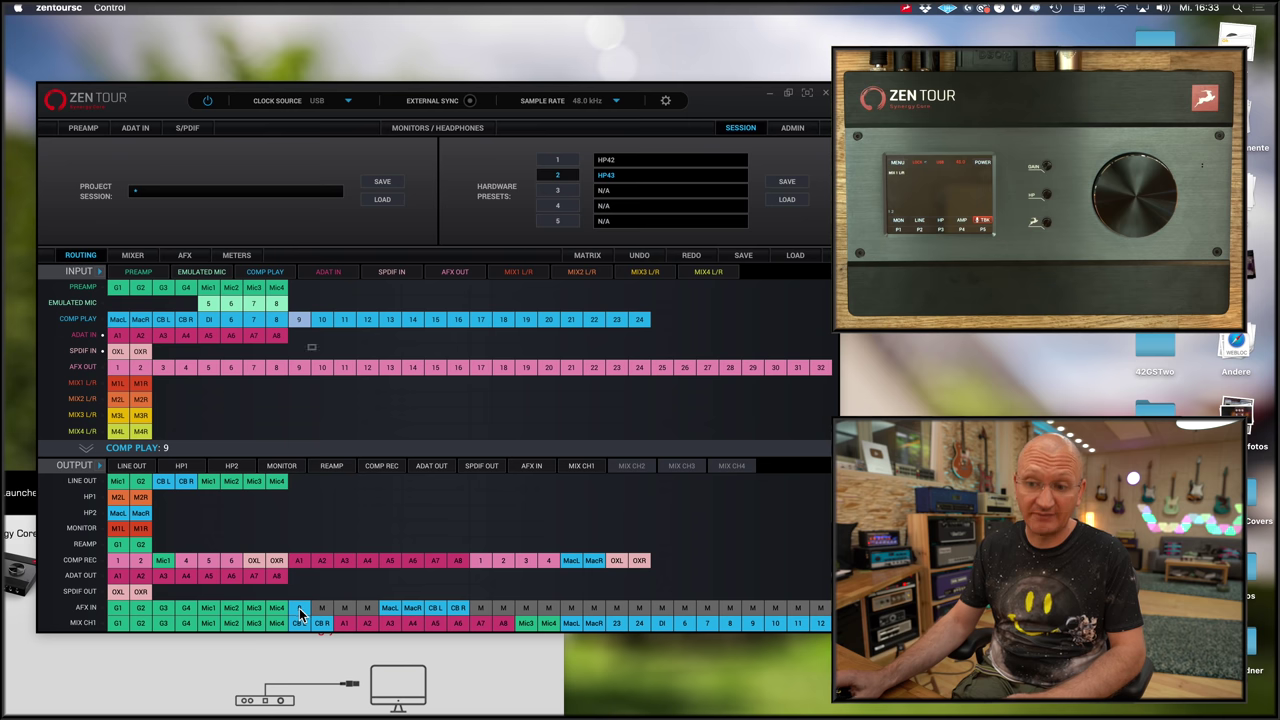
{"action": "left_click_drag", "start_coordinate": [120, 591], "coordinate": [155, 620]}
{"action": "left_click_drag", "start_coordinate": [112, 373], "coordinate": [118, 376]}
{"action": "left_click_drag", "start_coordinate": [306, 377], "coordinate": [302, 559]}
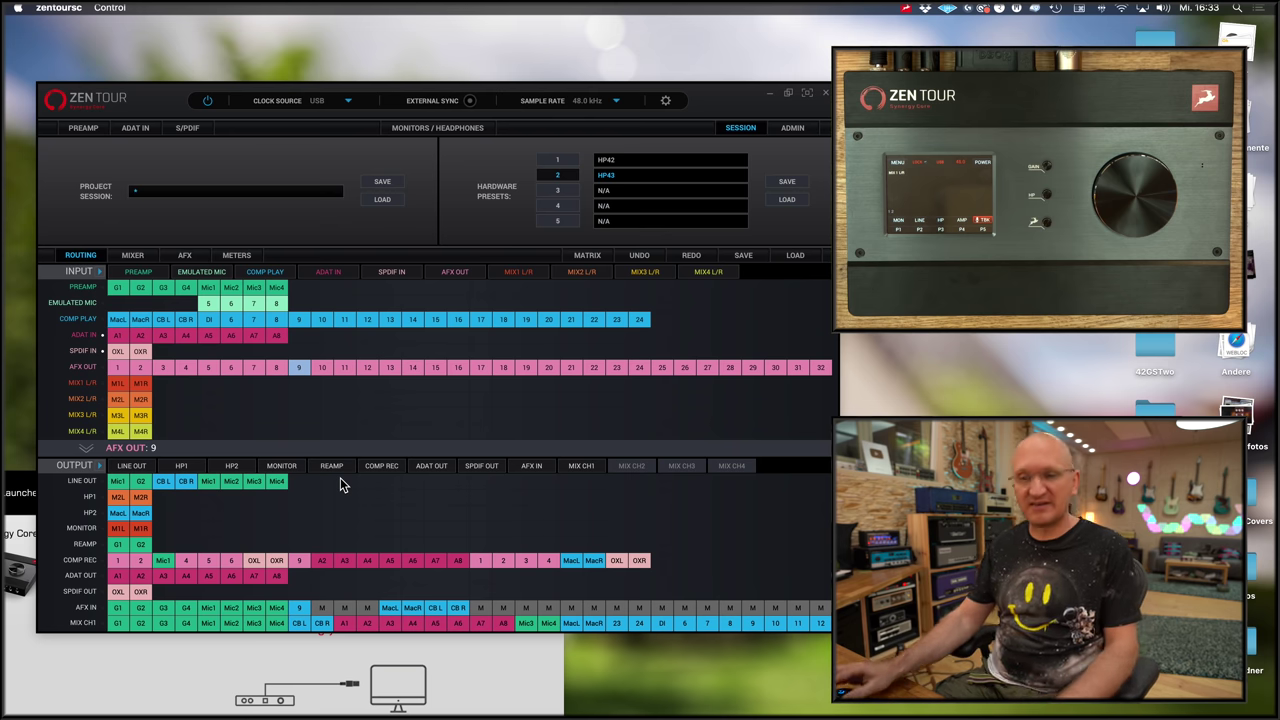
Reopen the AFX effects, add the BAE-1073MP mic preamp as the third effect on Comp Play 9, and close the window
{"action": "left_click", "coordinate": [186, 254]}
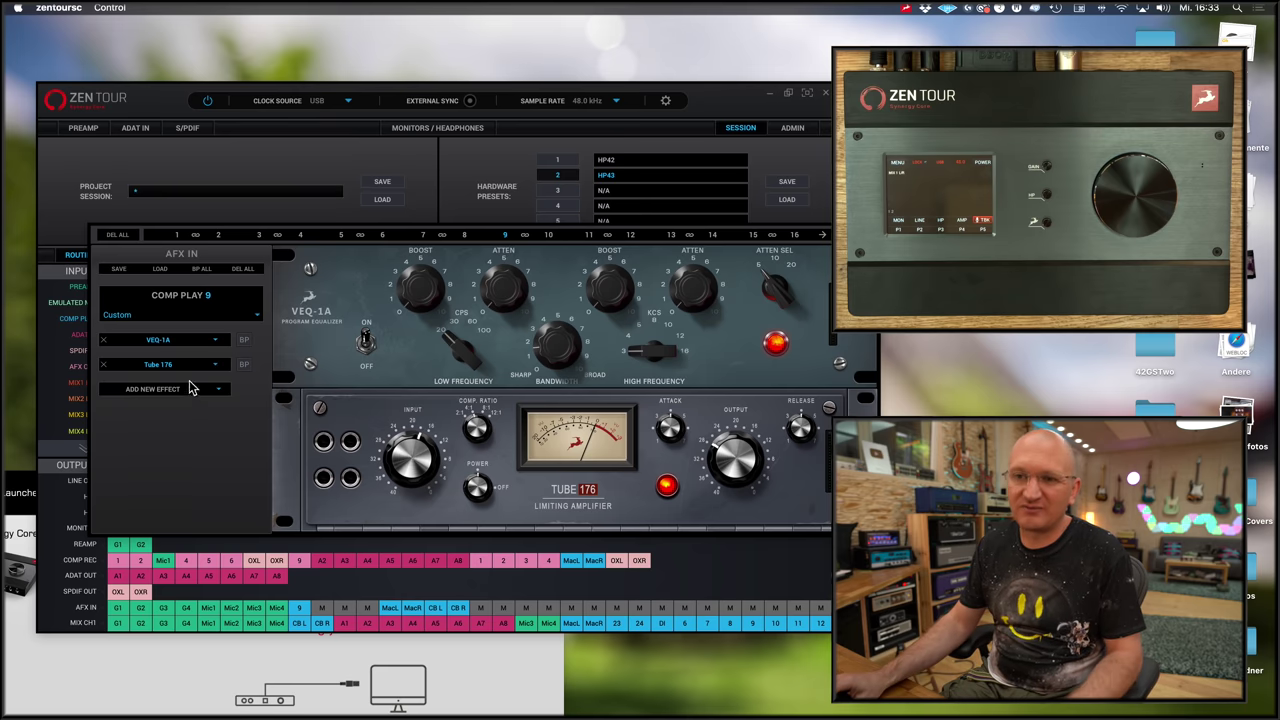
{"action": "left_click", "coordinate": [219, 389]}
{"action": "mouse_move", "coordinate": [193, 482]}
{"action": "mouse_move", "coordinate": [190, 456]}
{"action": "left_click", "coordinate": [290, 483]}
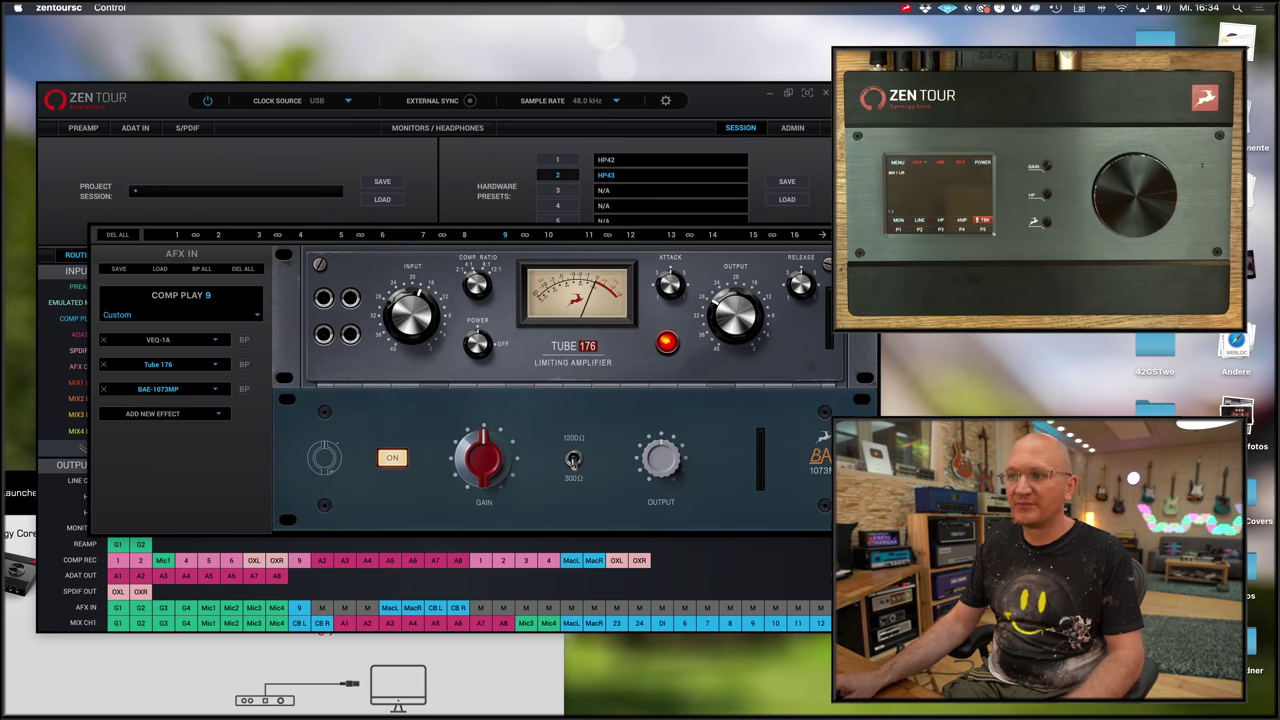
{"action": "key", "text": "Escape"}
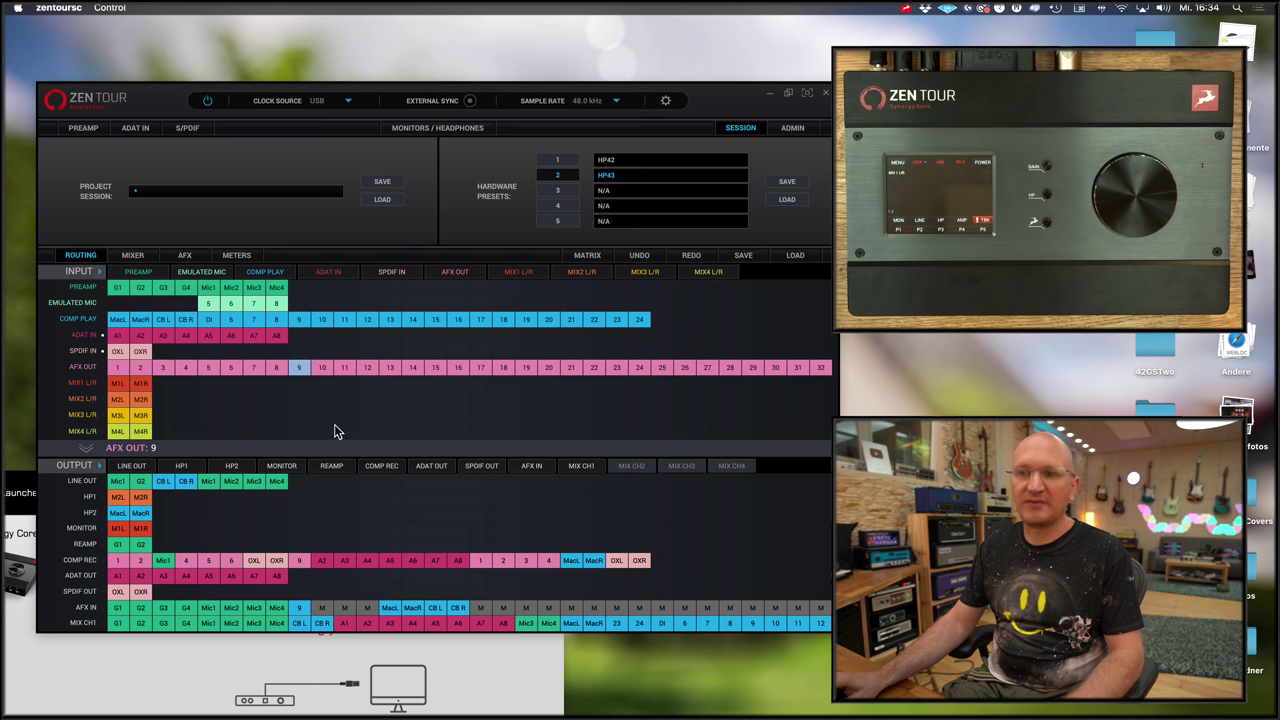
Review the AFX effect chain on Comp Play 9, close its window, and show the monitor and headphone controls
{"action": "left_click", "coordinate": [193, 256]}
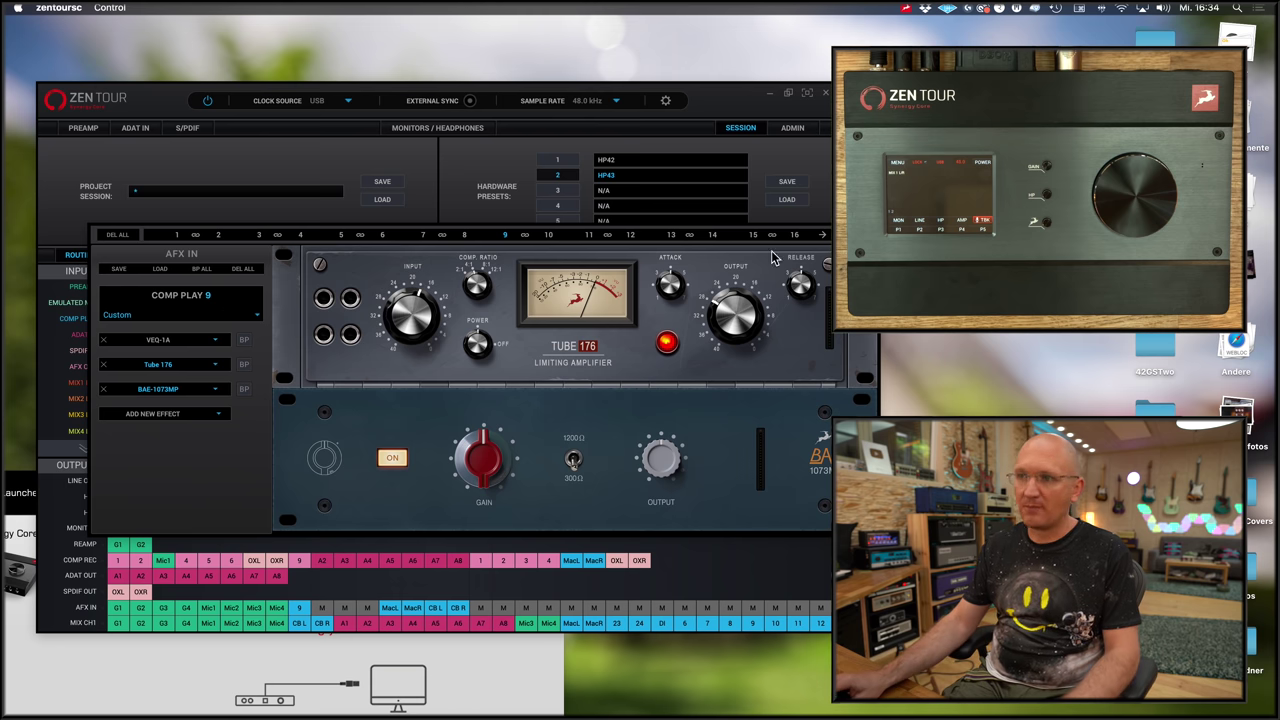
{"action": "left_click", "coordinate": [557, 355]}
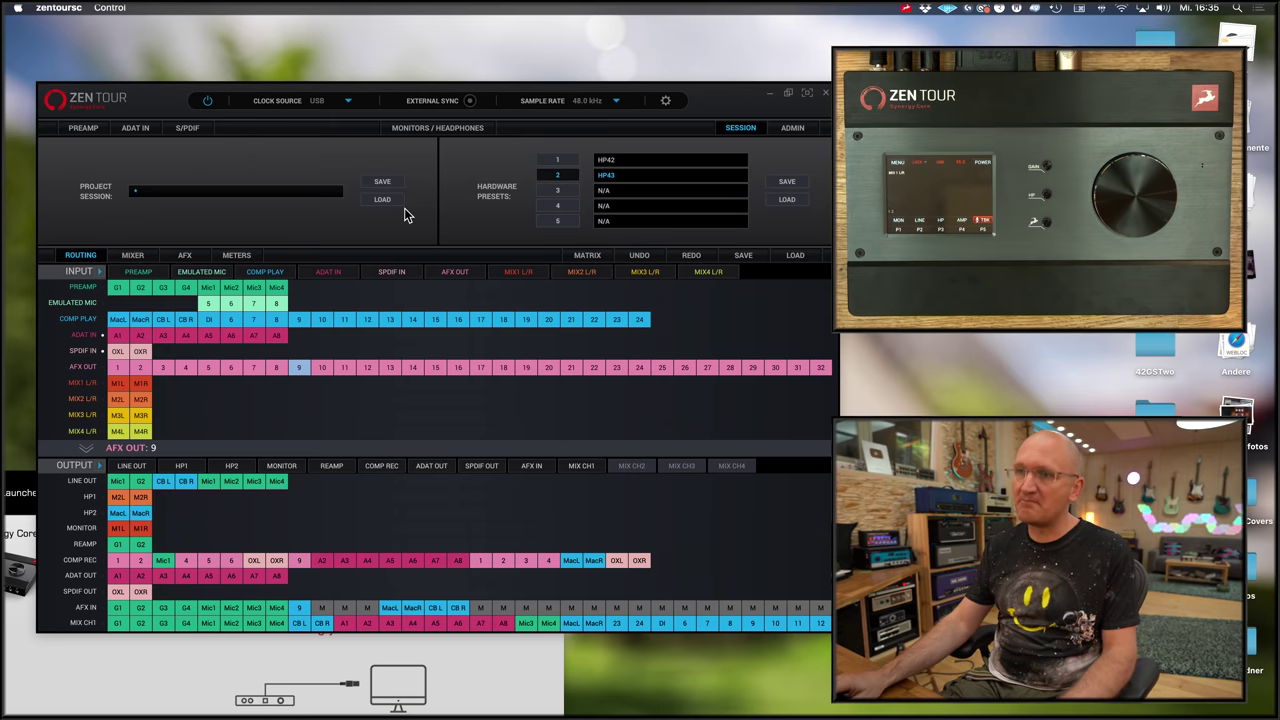
{"action": "left_click", "coordinate": [424, 128]}
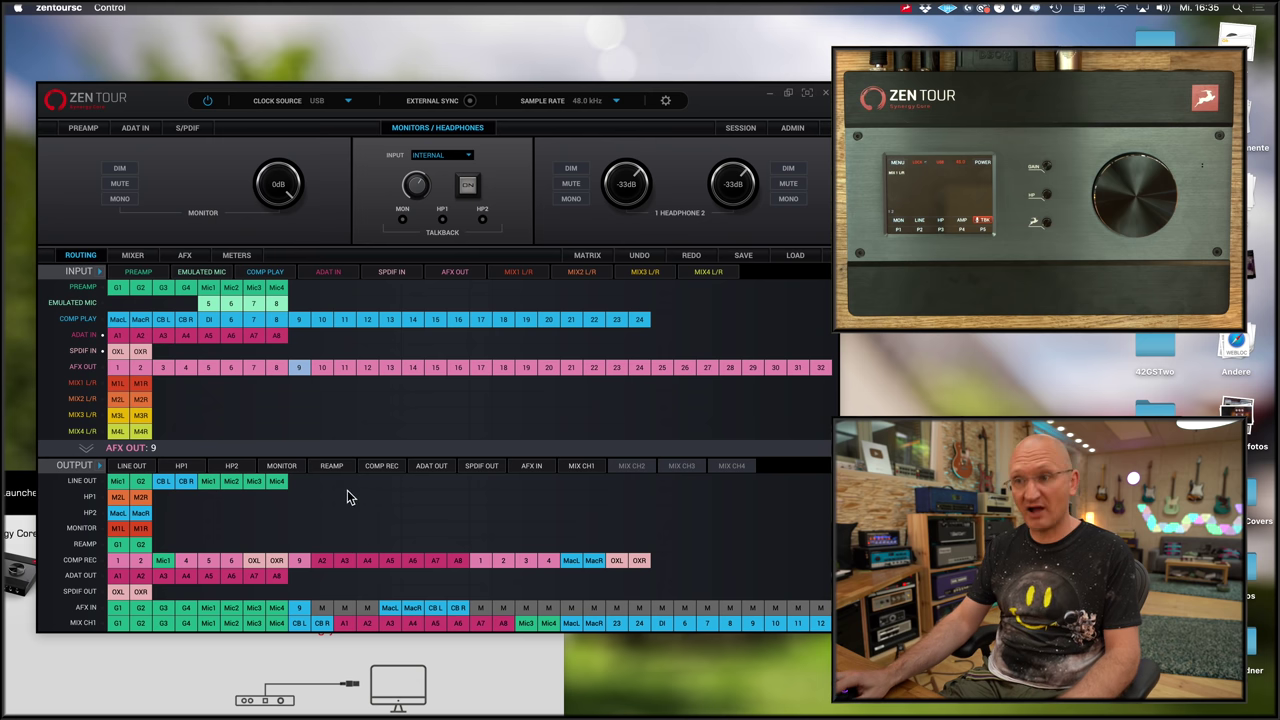
Open the Routing Matrix view, move and enlarge its window to examine the connections, and close it
{"action": "left_click", "coordinate": [598, 257]}
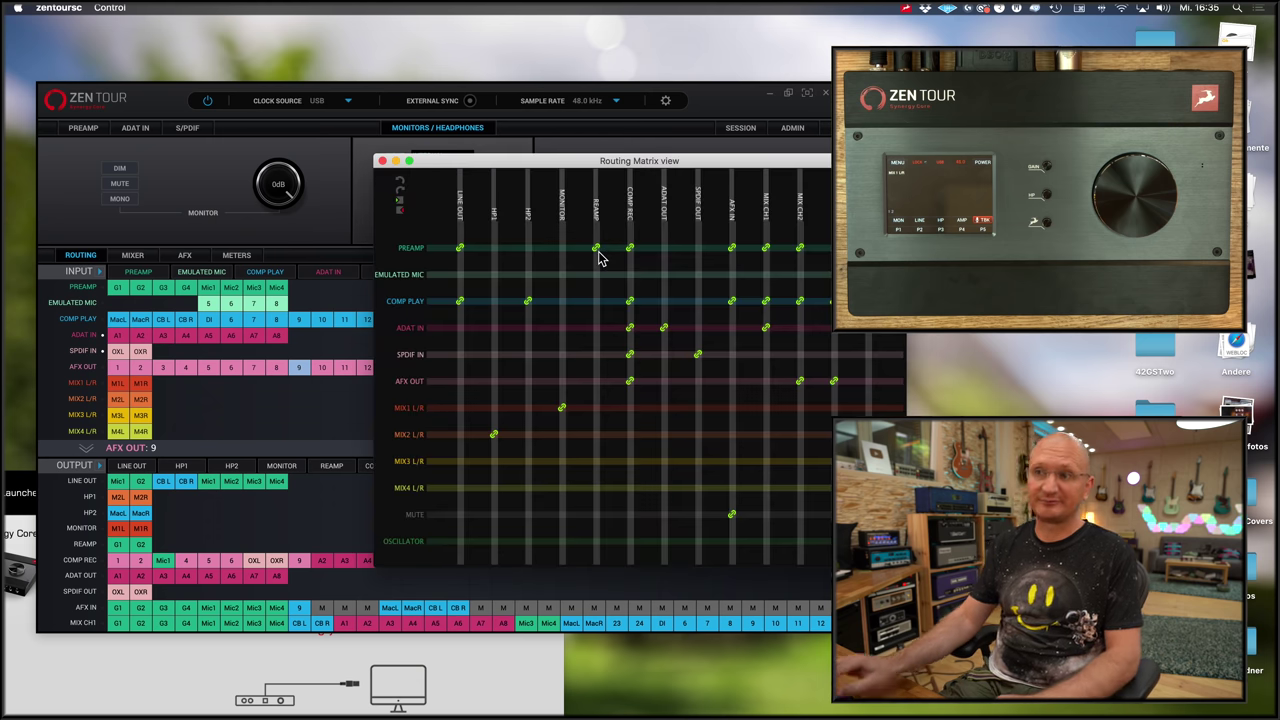
{"action": "left_click_drag", "start_coordinate": [527, 168], "coordinate": [329, 110]}
{"action": "left_click_drag", "start_coordinate": [702, 505], "coordinate": [795, 563]}
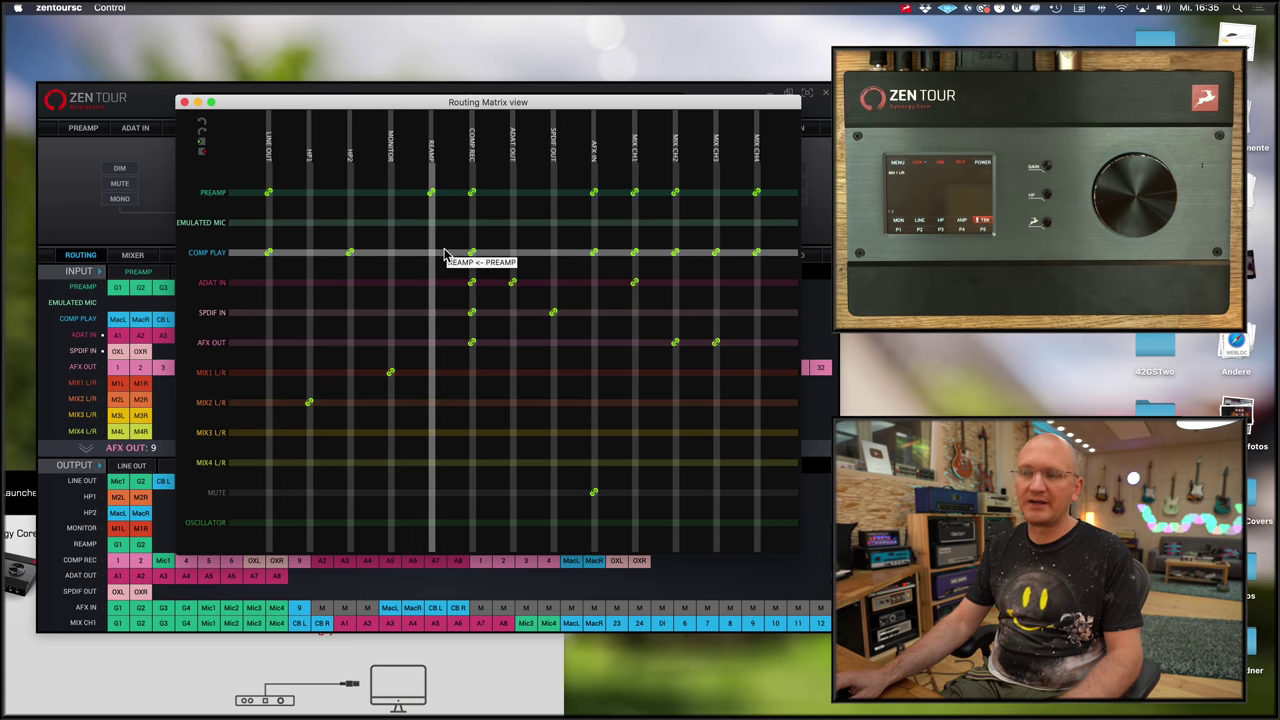
{"action": "left_click", "coordinate": [184, 102]}
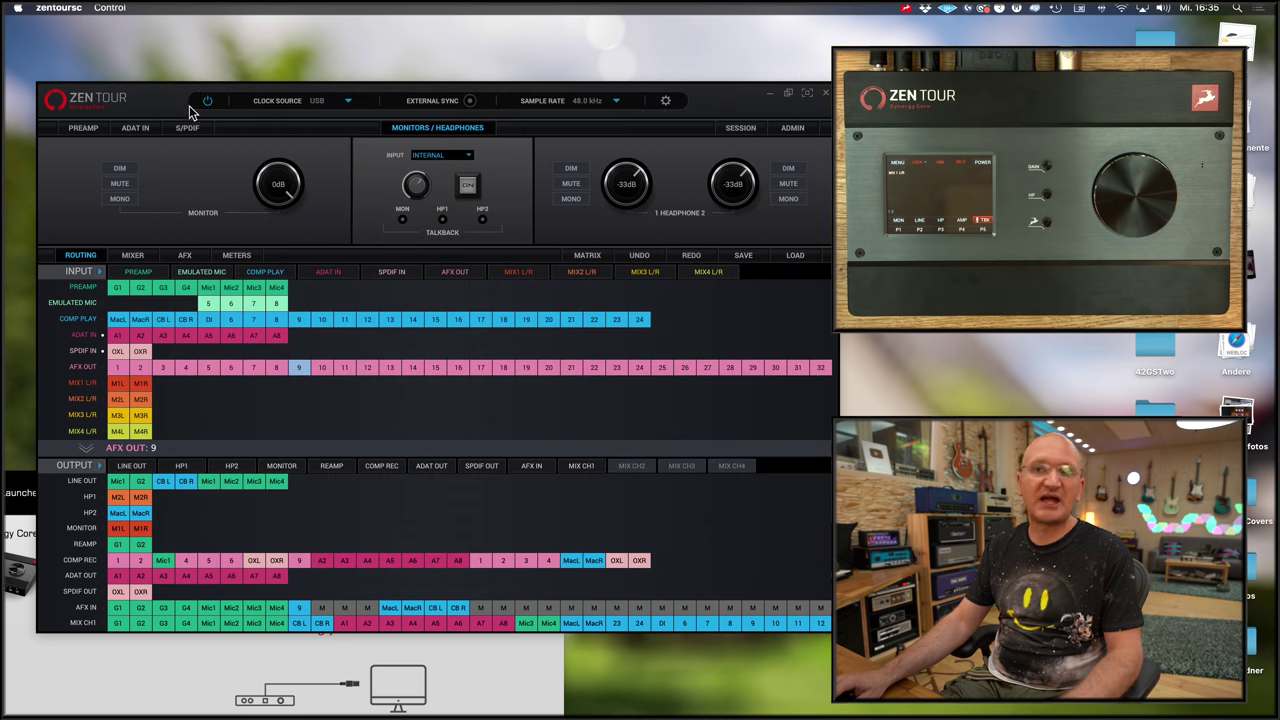
Browse the meter sources and view the Line Out meters, then check the routing overview and the Mixer 1 channels
{"action": "left_click", "coordinate": [240, 256]}
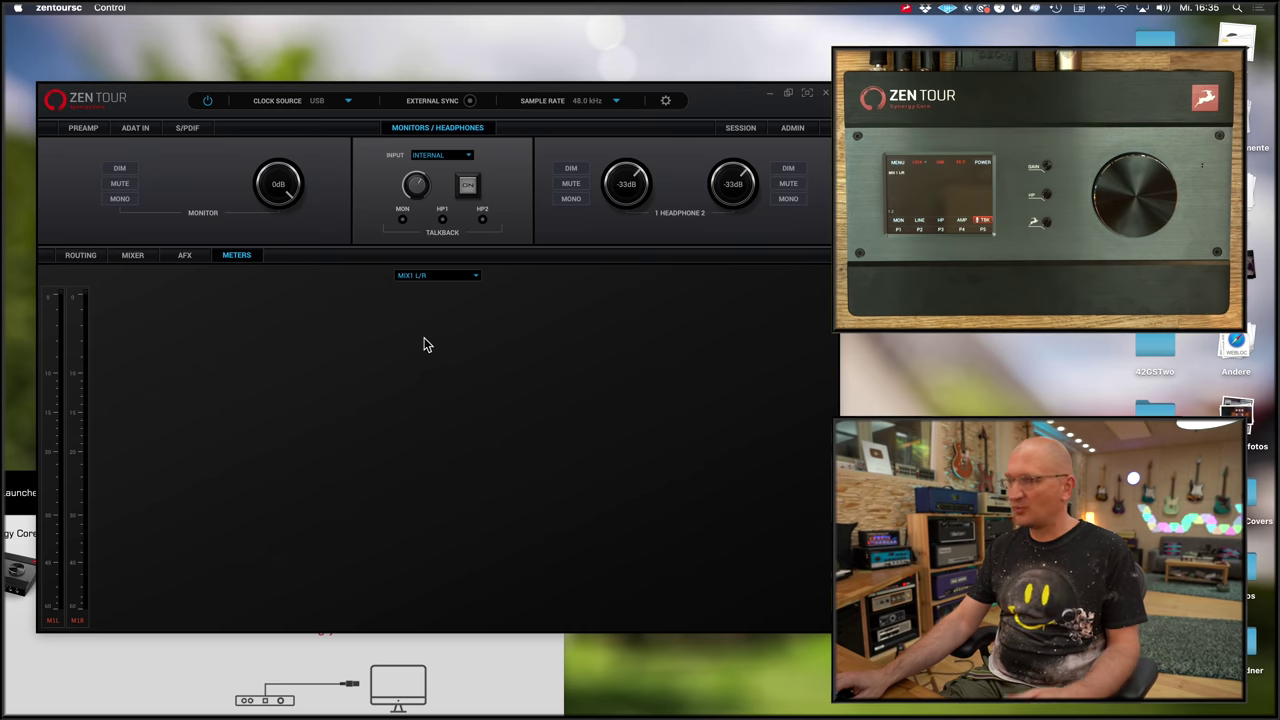
{"action": "left_click", "coordinate": [470, 280]}
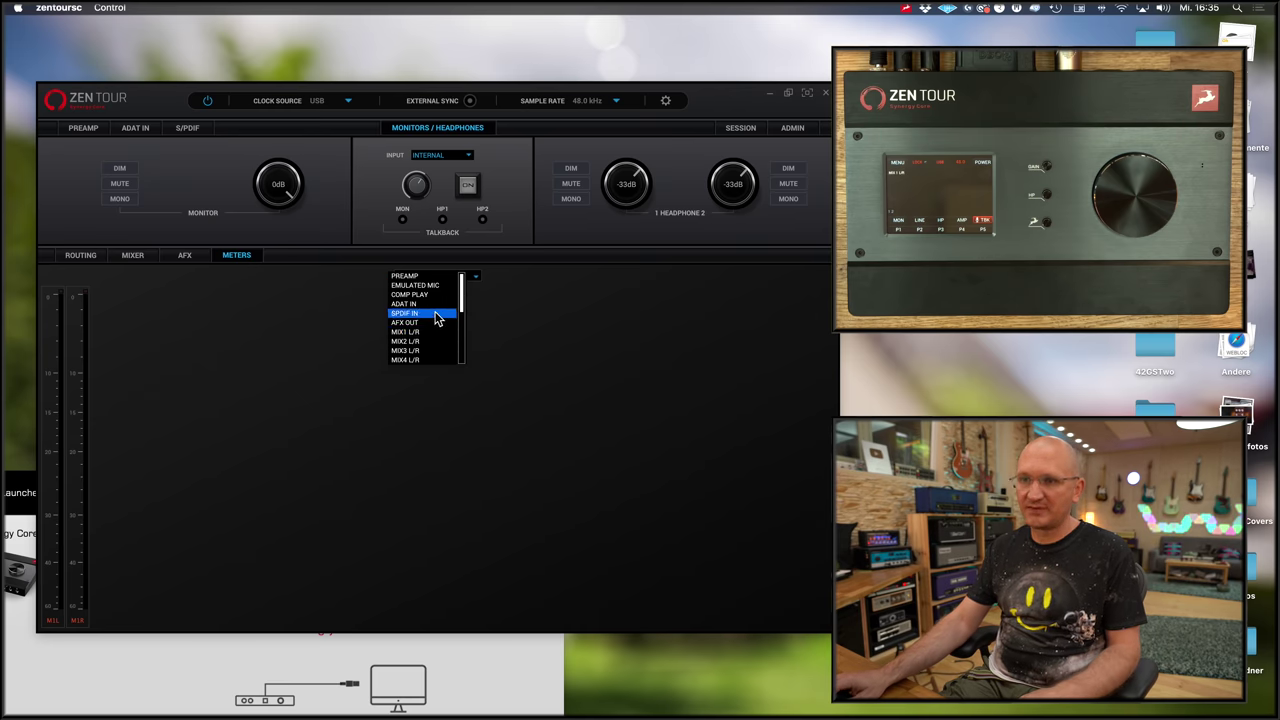
{"action": "left_click_drag", "start_coordinate": [462, 305], "coordinate": [458, 332]}
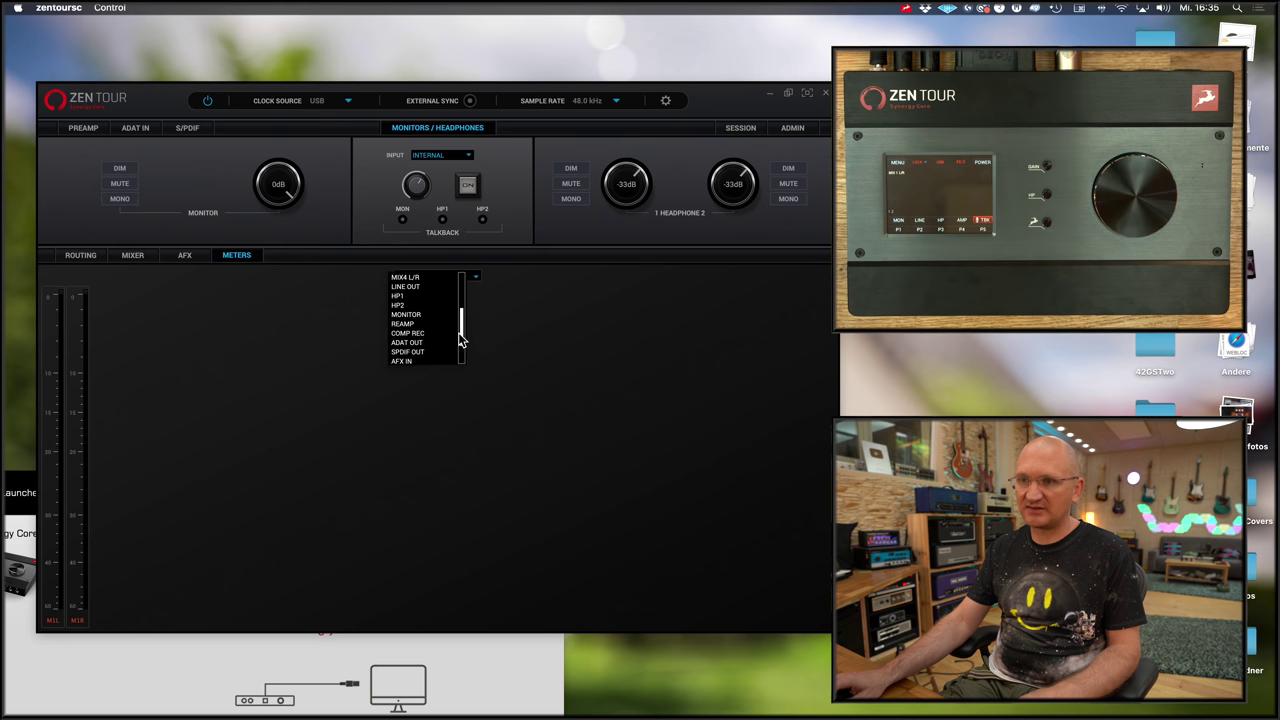
{"action": "left_click", "coordinate": [404, 289]}
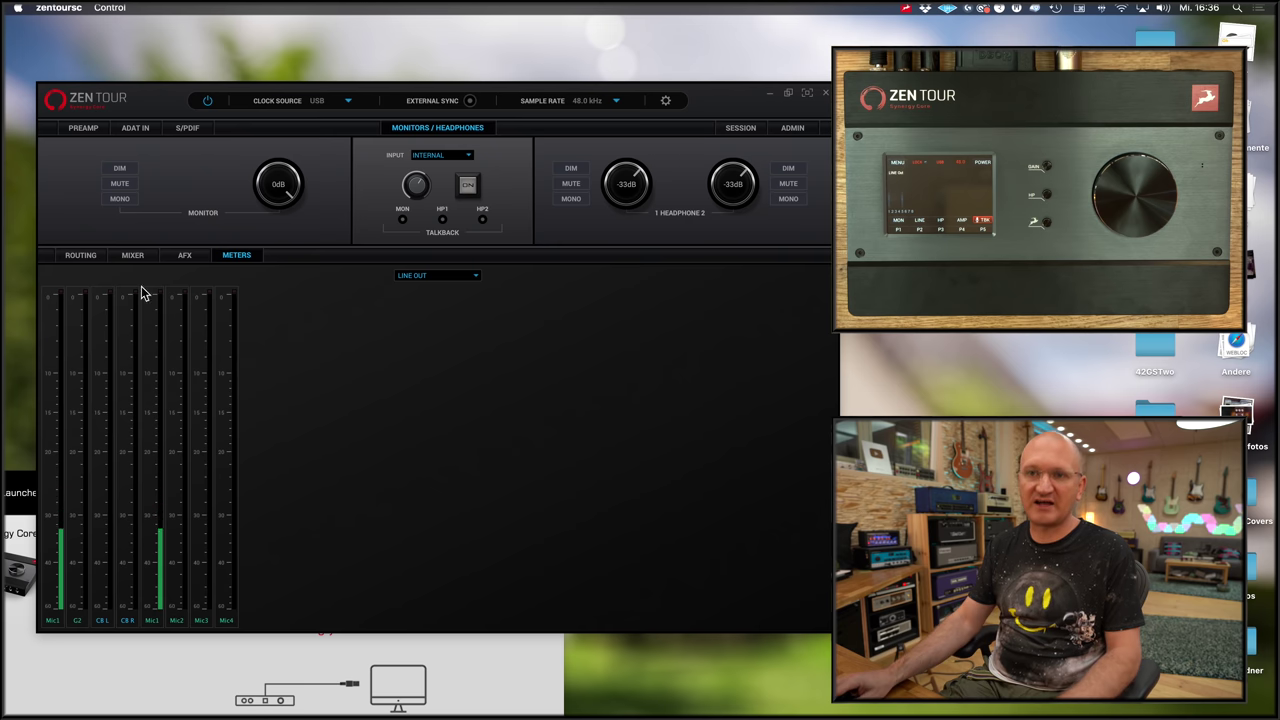
{"action": "left_click", "coordinate": [86, 257]}
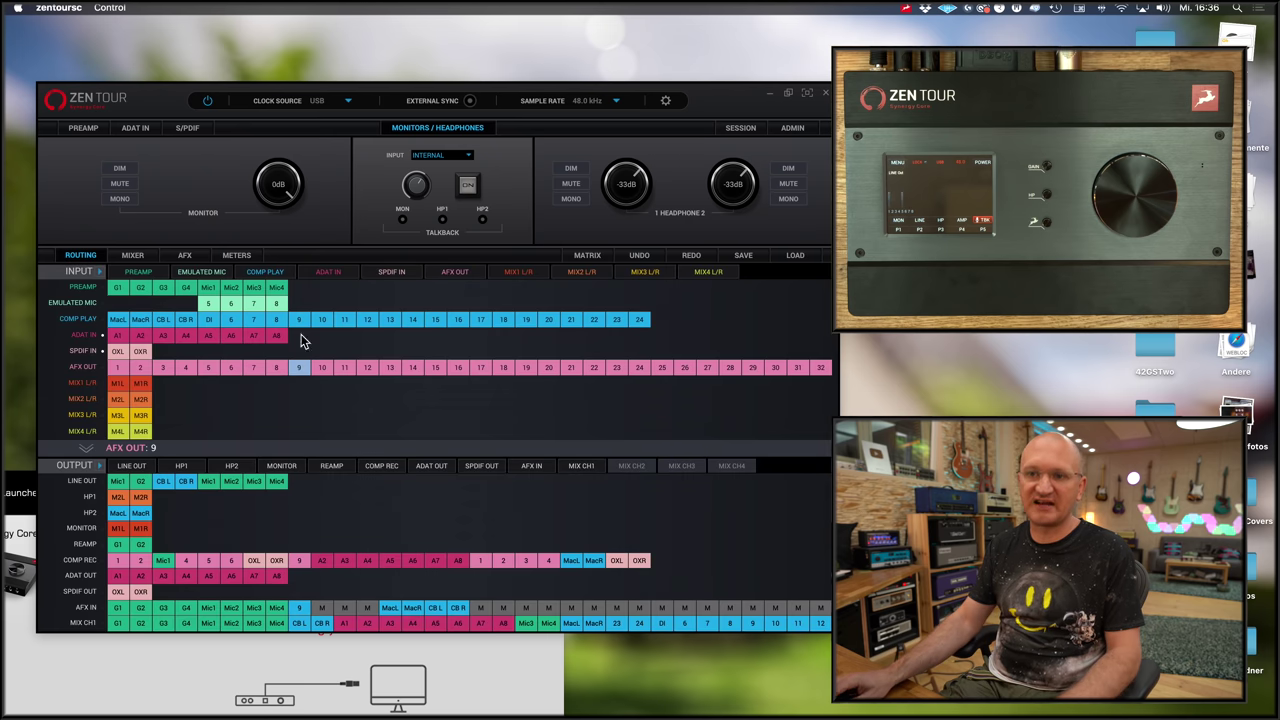
{"action": "left_click", "coordinate": [133, 256]}
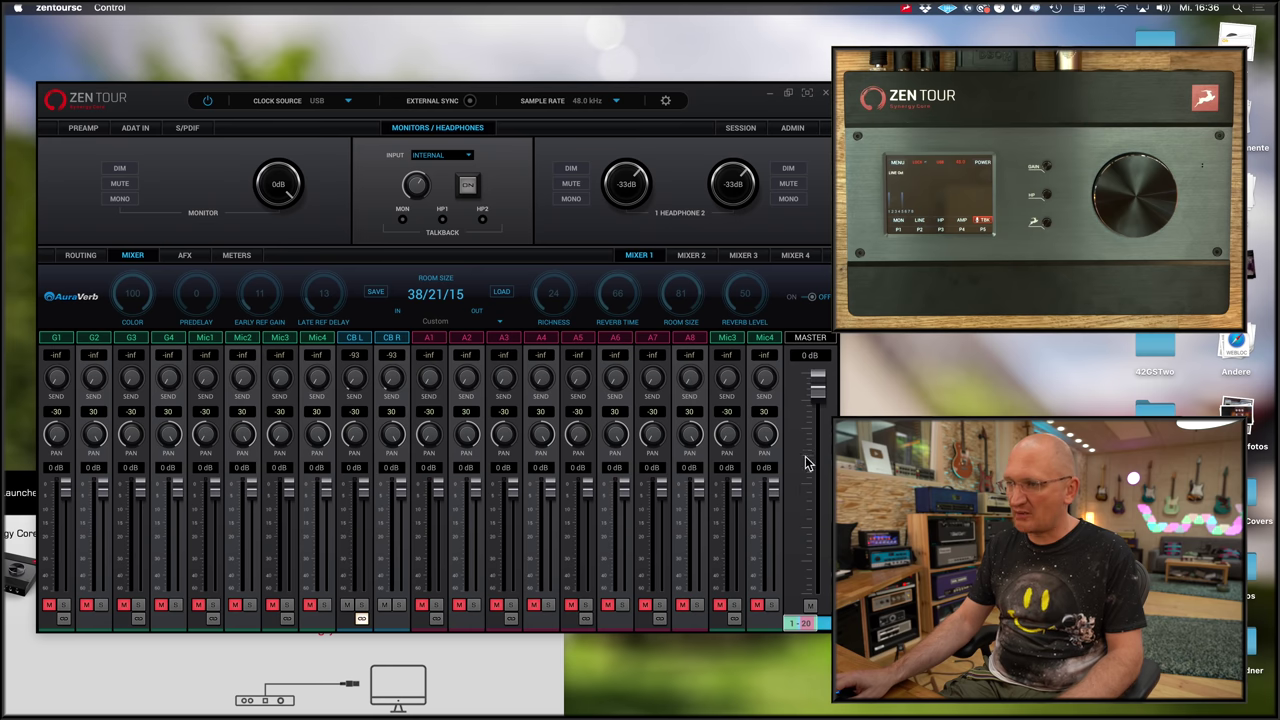
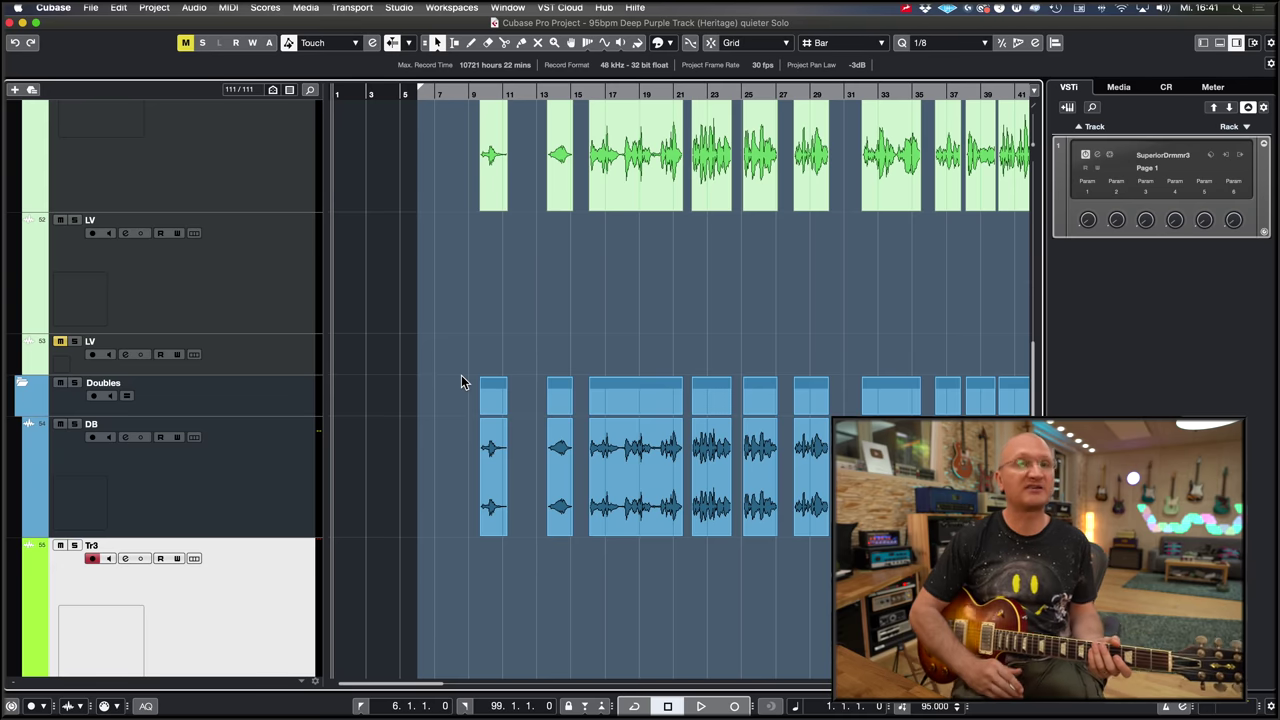
Switch to the Zen Tour control panel and route M2L and M2R to the third and fourth Line Out channels
{"action": "mouse_move", "coordinate": [820, 712]}
{"action": "left_click", "coordinate": [812, 685]}
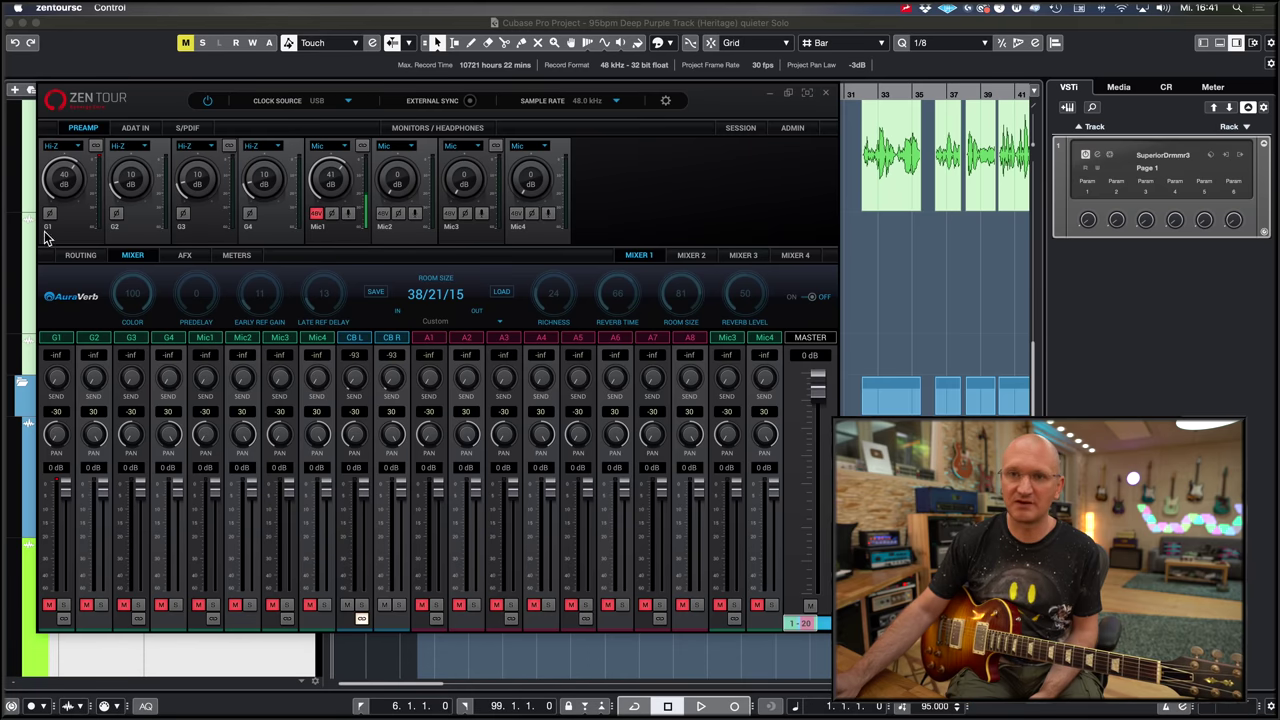
{"action": "left_click", "coordinate": [80, 256]}
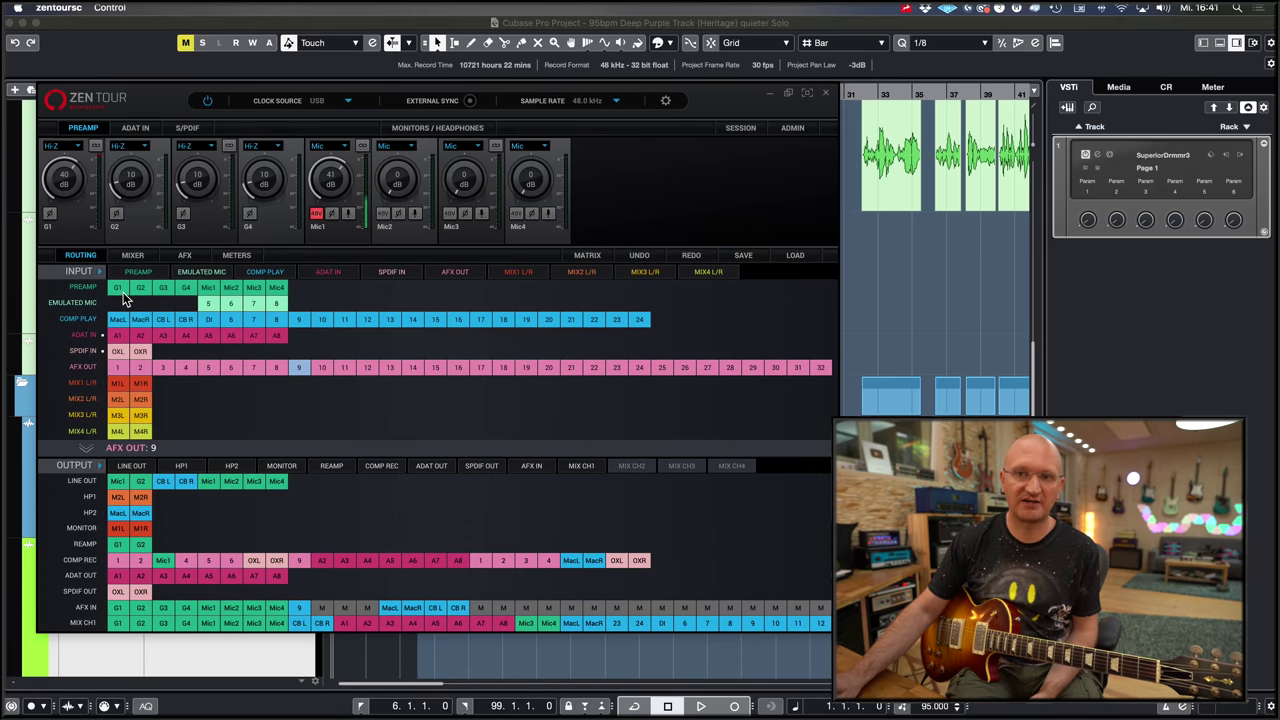
{"action": "left_click_drag", "start_coordinate": [123, 292], "coordinate": [127, 553]}
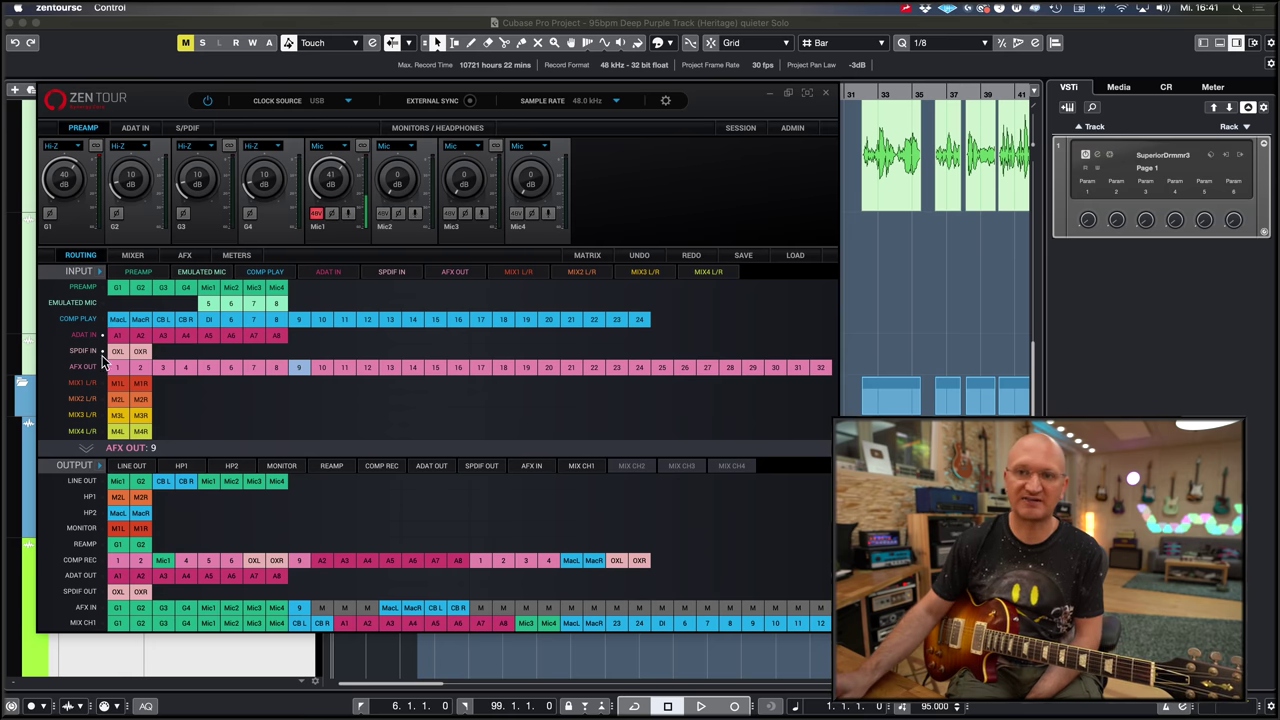
{"action": "left_click_drag", "start_coordinate": [112, 299], "coordinate": [112, 301]}
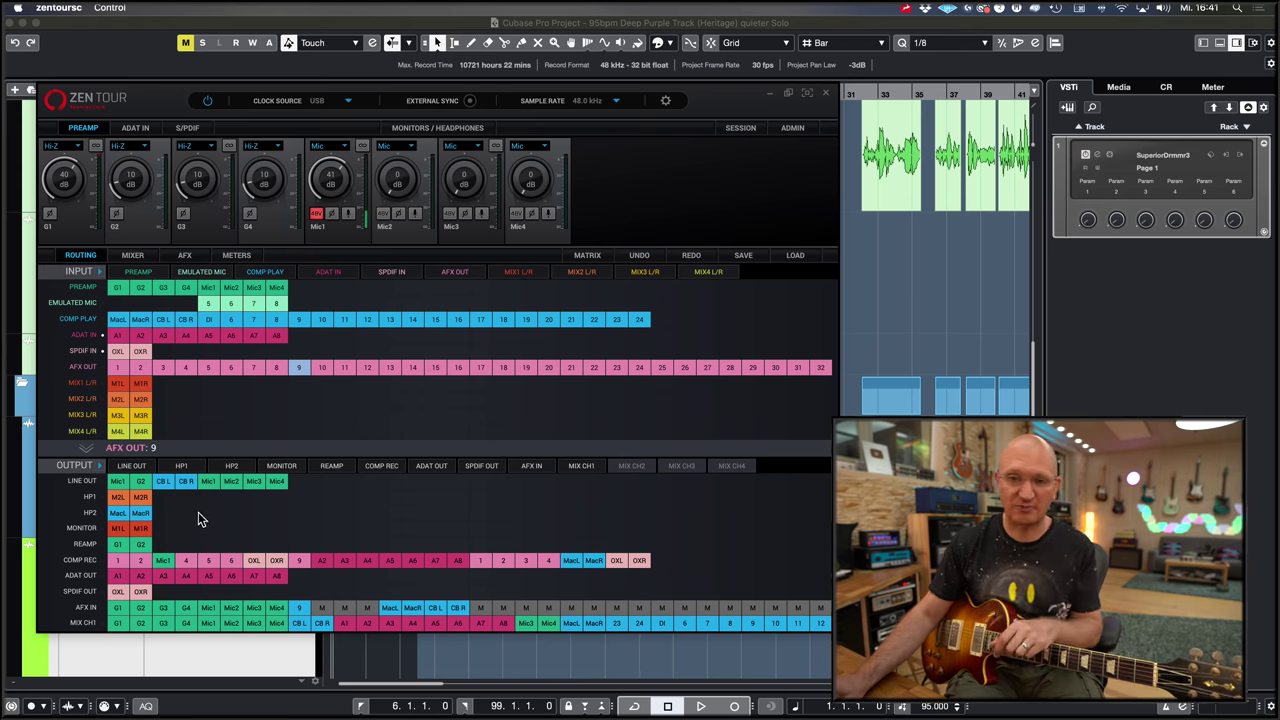
{"action": "left_click", "coordinate": [127, 402]}
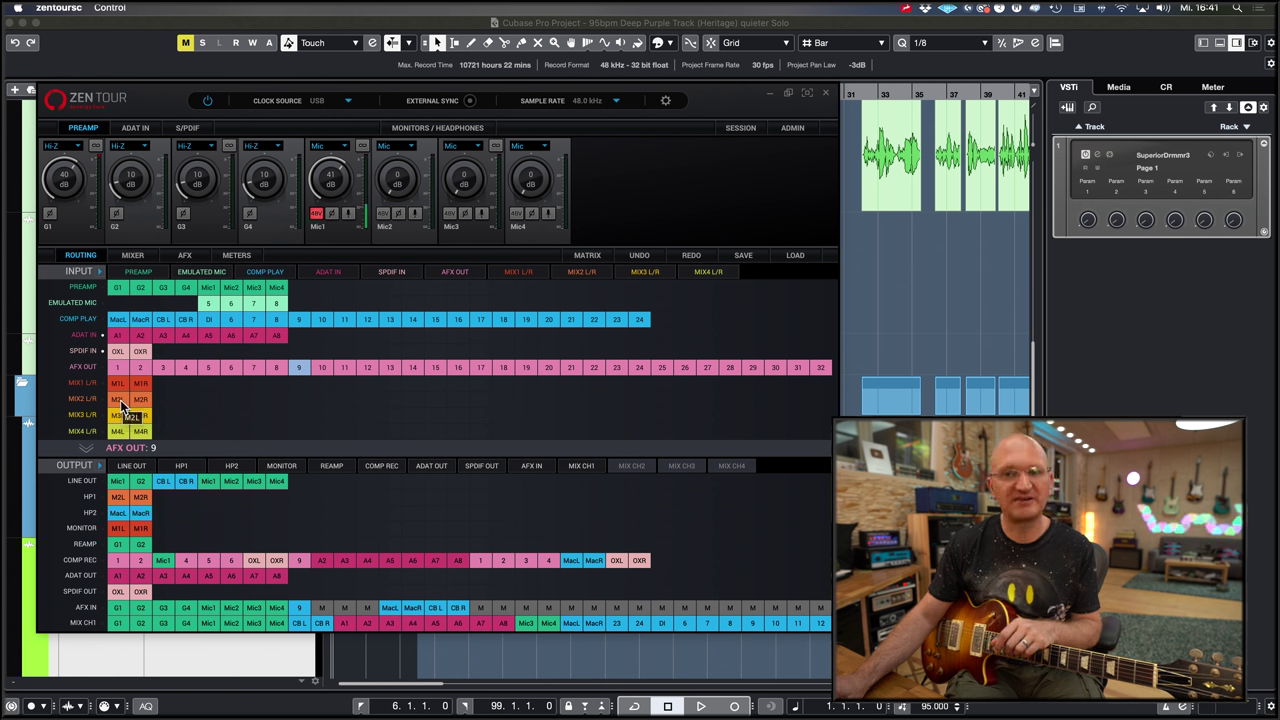
{"action": "left_click", "coordinate": [140, 399]}
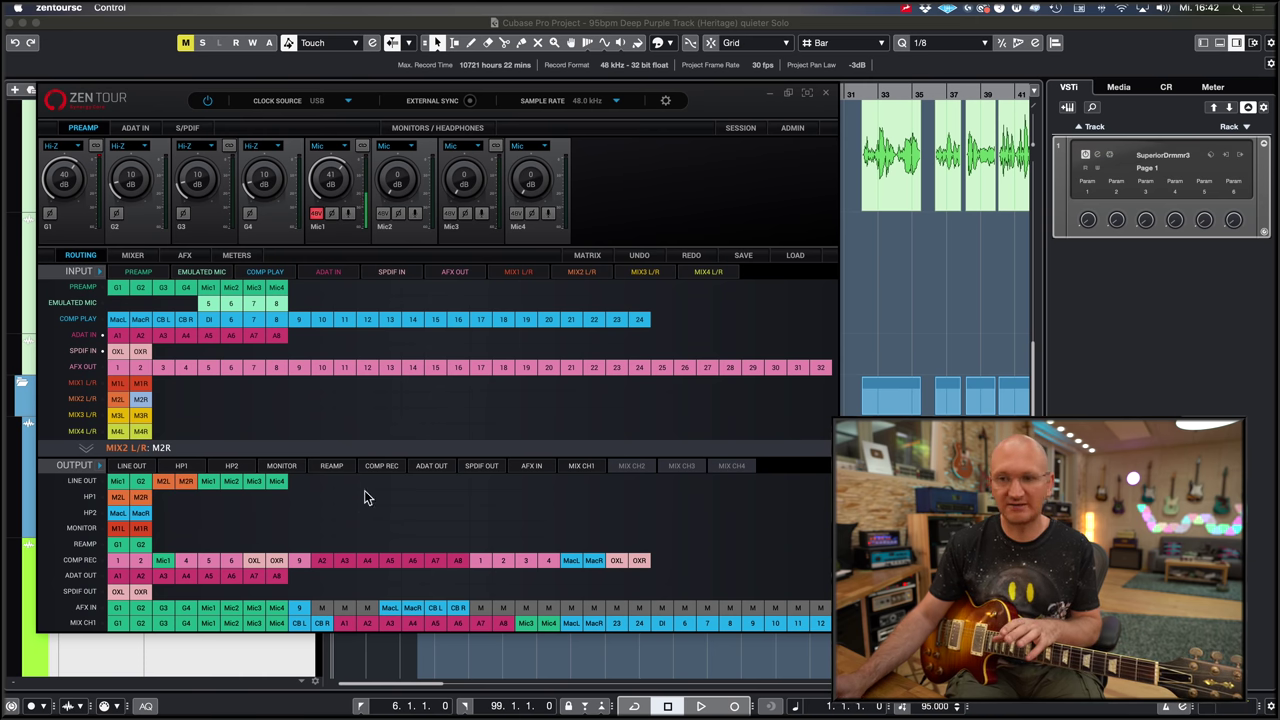
Show the Mix CH2 row and assign CB L, CB R and preamp G1 to its first three channels
{"action": "left_click", "coordinate": [633, 468]}
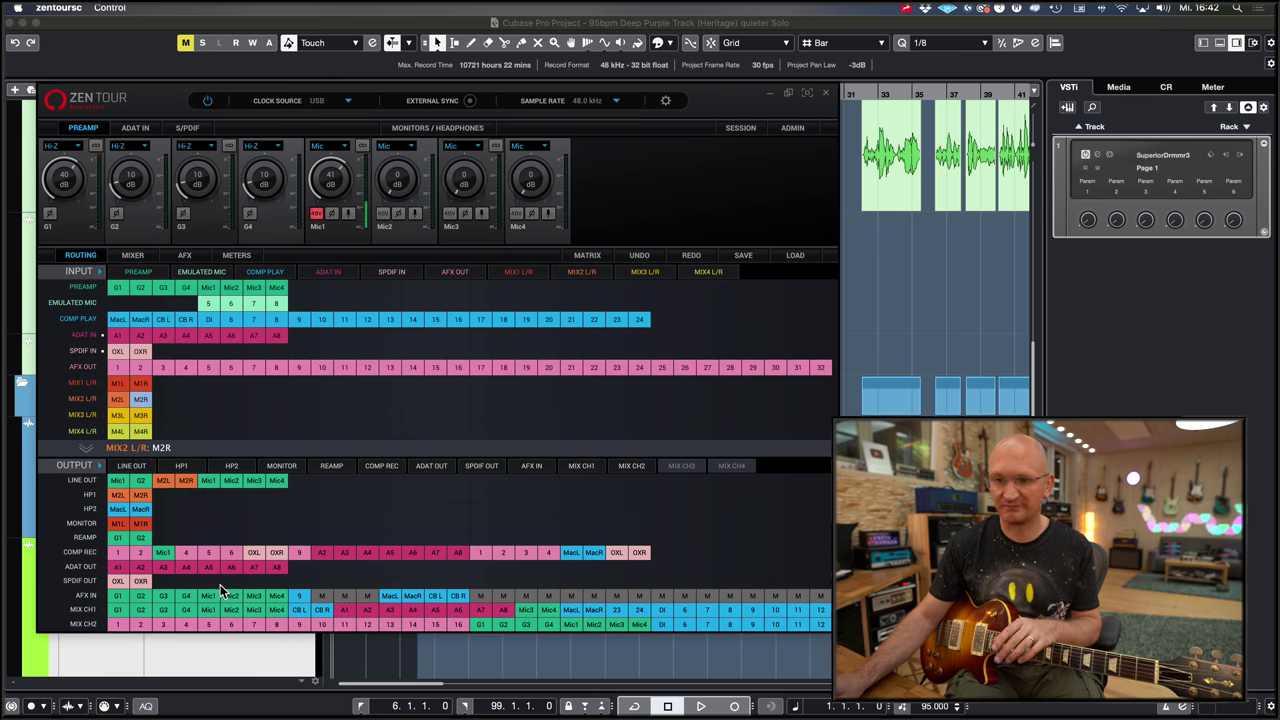
{"action": "left_click_drag", "start_coordinate": [163, 319], "coordinate": [145, 625]}
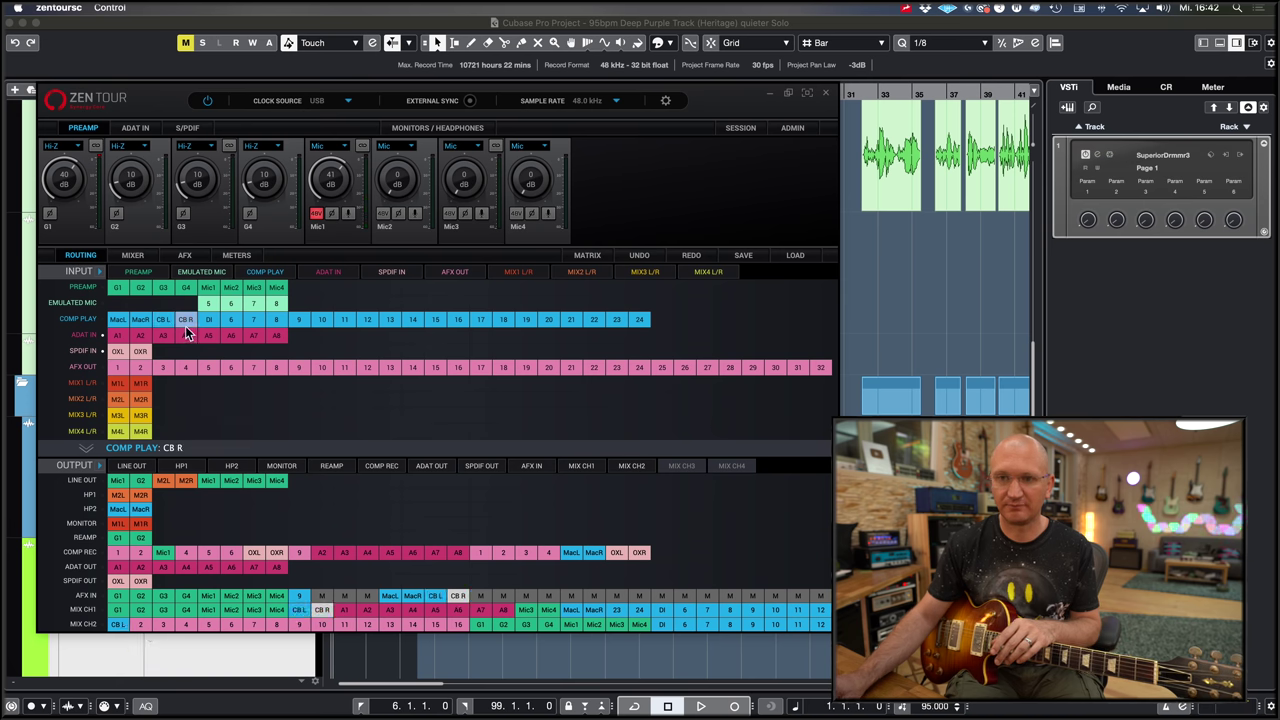
{"action": "left_click_drag", "start_coordinate": [188, 318], "coordinate": [143, 624]}
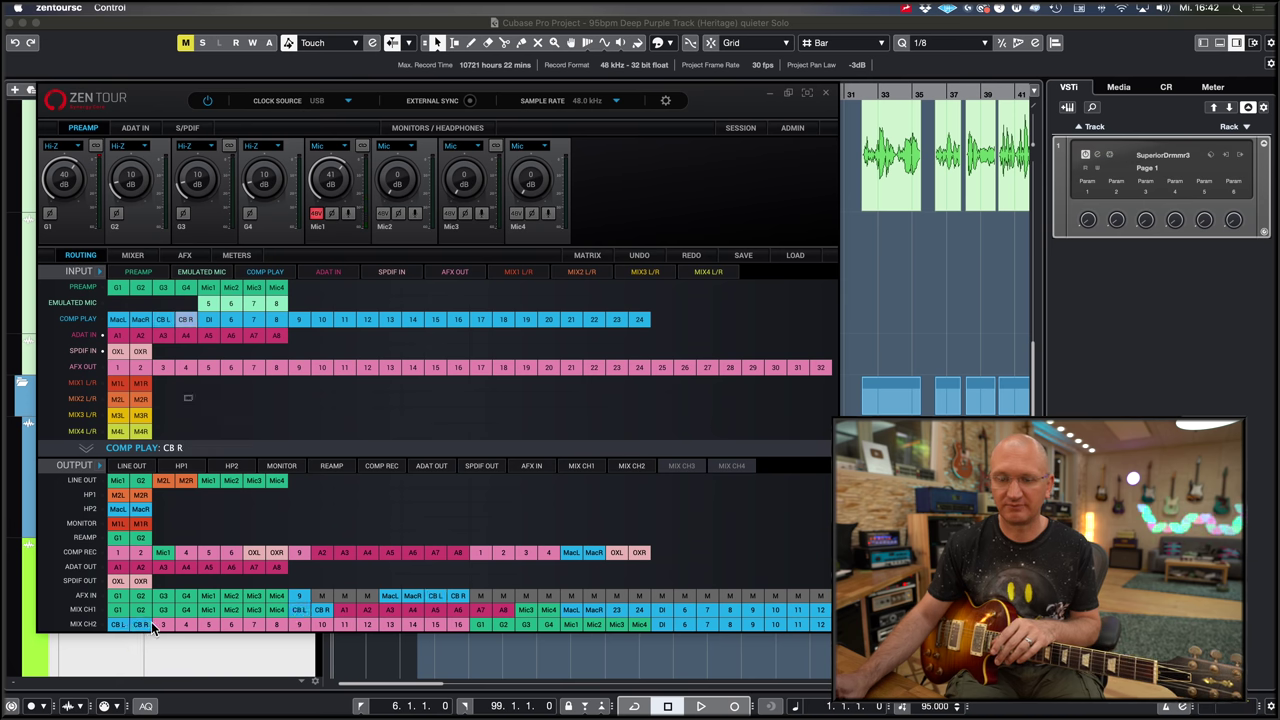
{"action": "left_click_drag", "start_coordinate": [191, 320], "coordinate": [148, 556]}
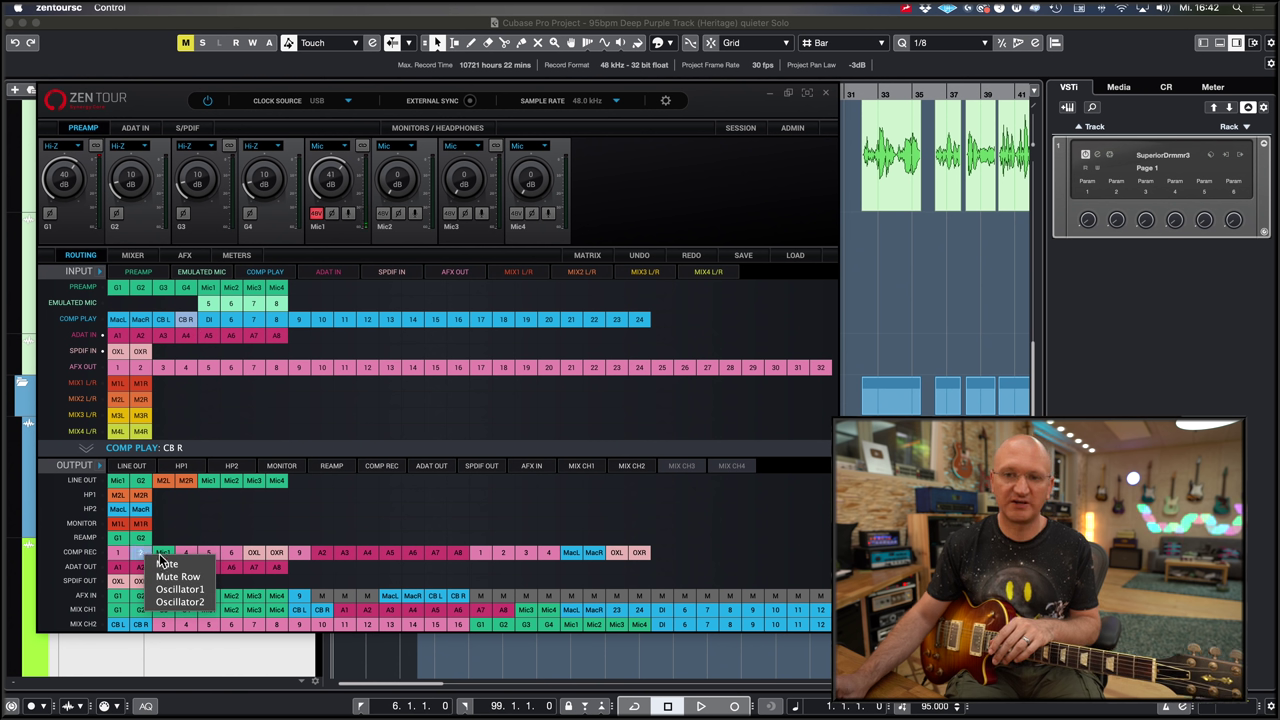
{"action": "left_click", "coordinate": [210, 528]}
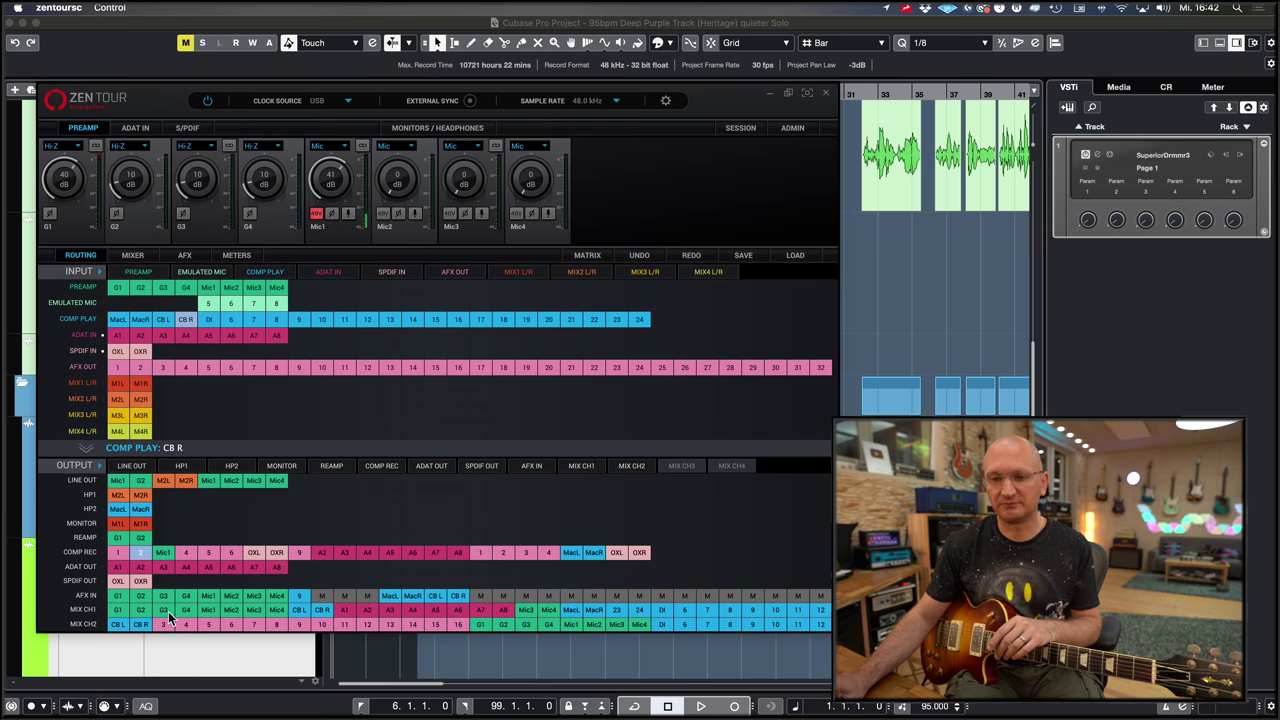
{"action": "left_click", "coordinate": [119, 289]}
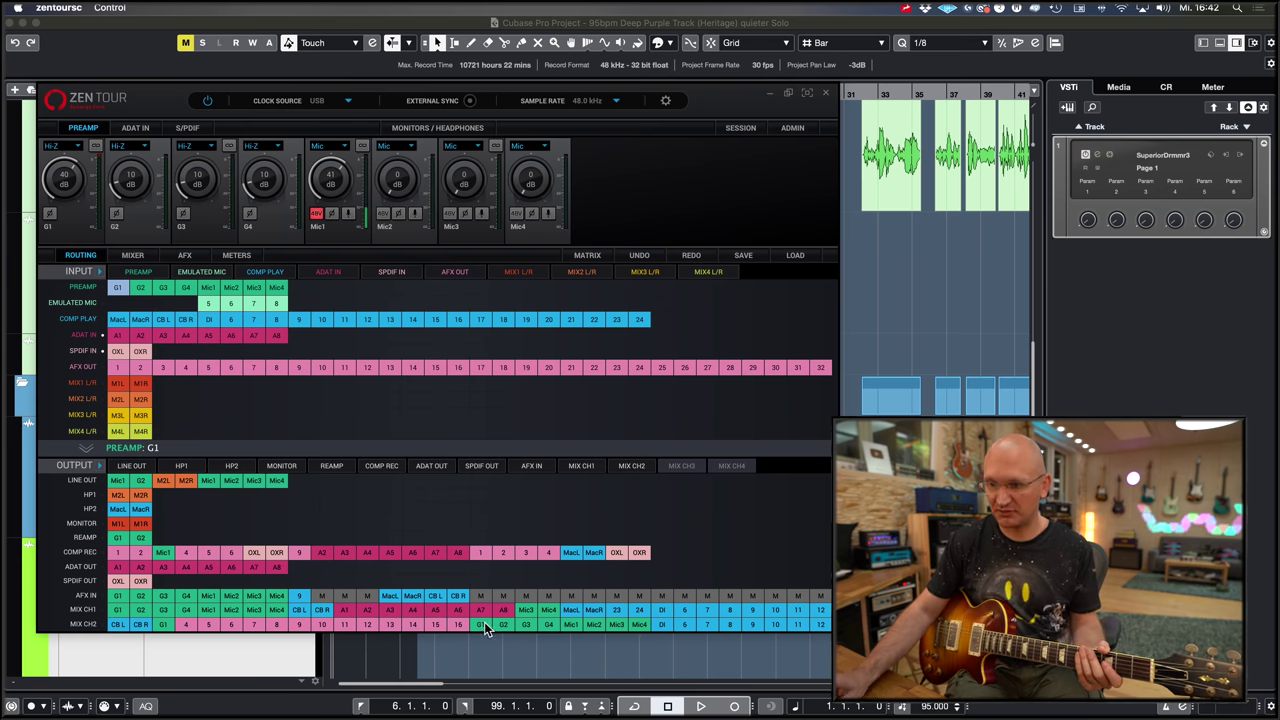
In Mixer 2, mute the rear G1–G4, Mic1–Mic4 and DI channels and the Comp Play channels following them
{"action": "left_click", "coordinate": [132, 255]}
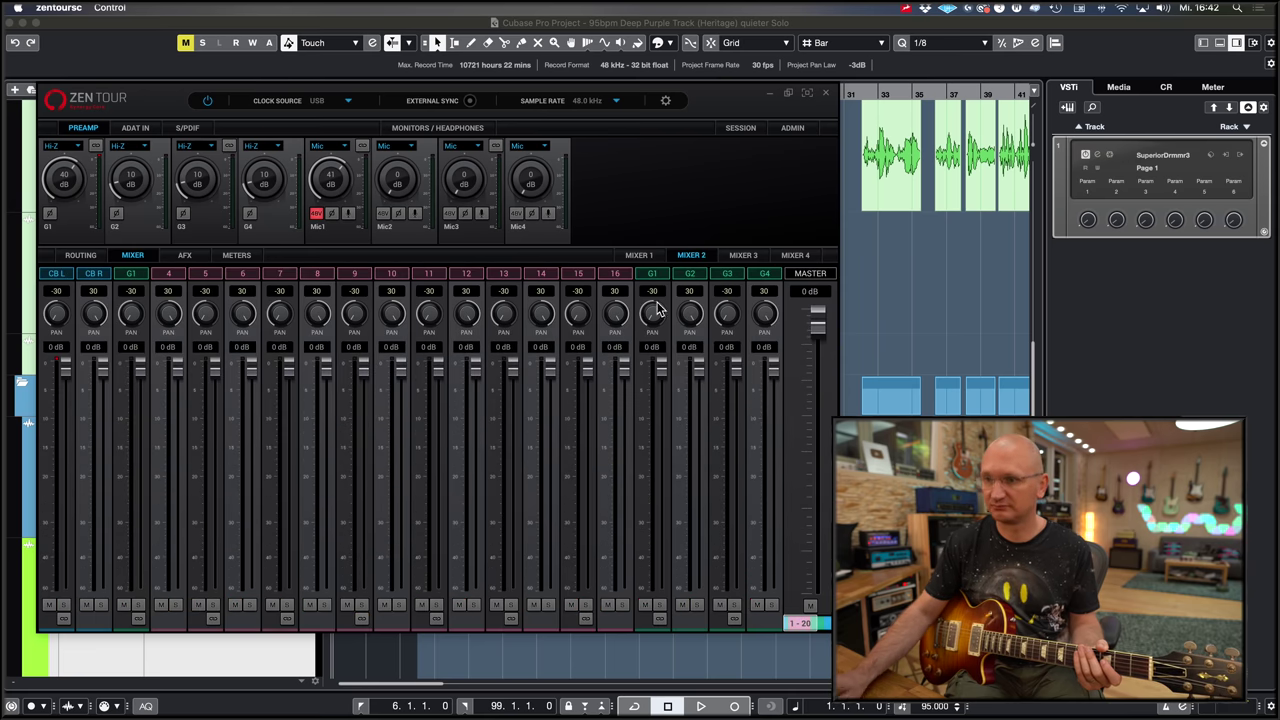
{"action": "scroll", "coordinate": [807, 623], "scroll_direction": "right", "scroll_amount": 3}
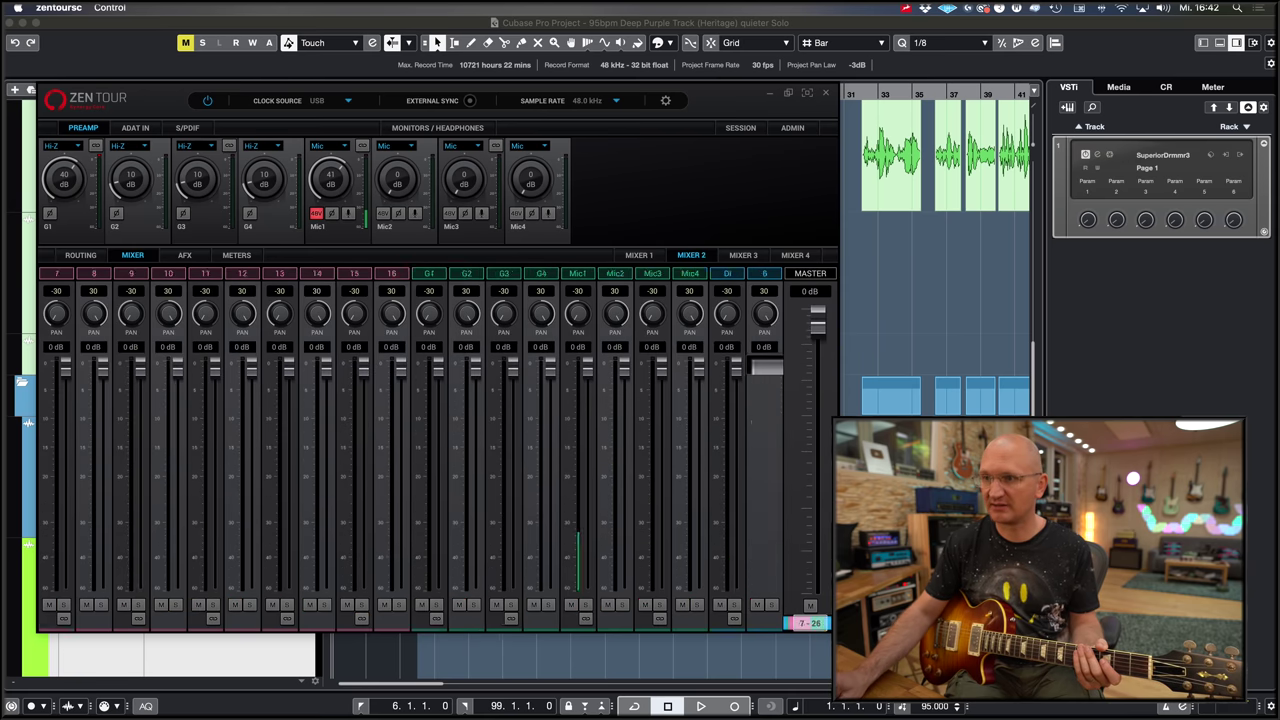
{"action": "left_click", "coordinate": [459, 605]}
{"action": "left_click", "coordinate": [496, 605]}
{"action": "left_click", "coordinate": [533, 605]}
{"action": "left_click", "coordinate": [570, 605]}
{"action": "left_click", "coordinate": [607, 605]}
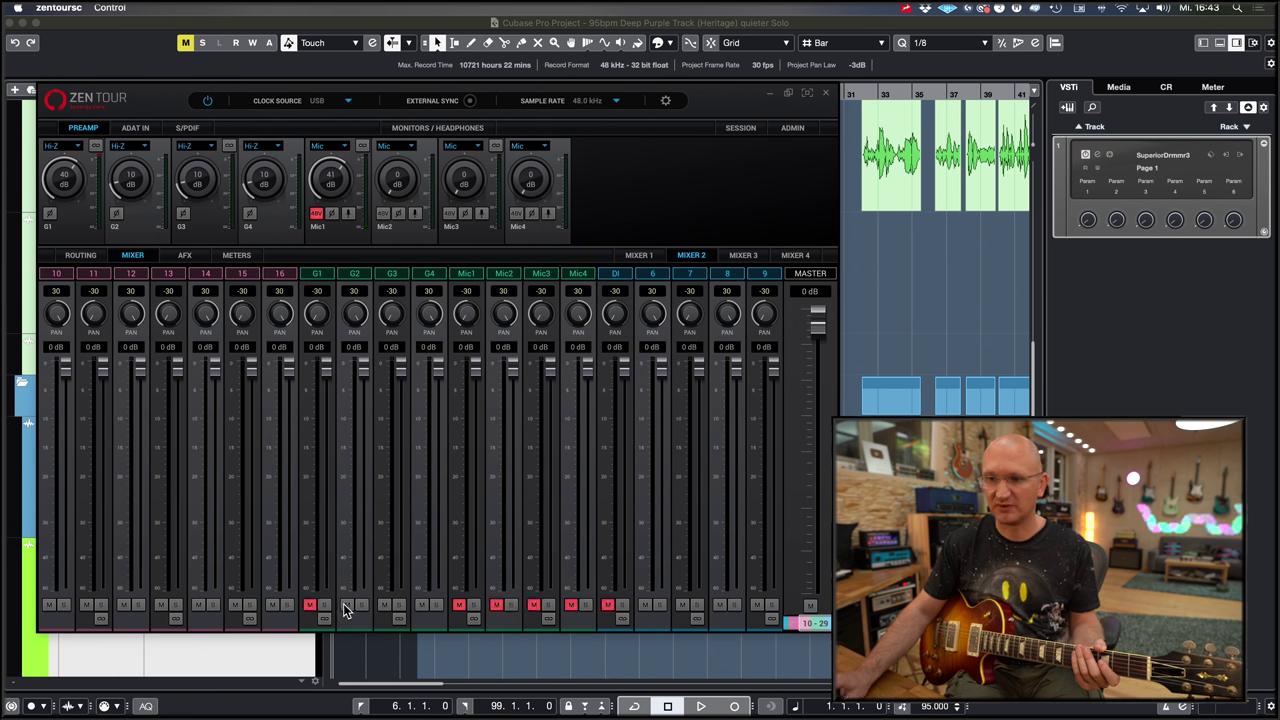
{"action": "left_click", "coordinate": [384, 605]}
{"action": "left_click", "coordinate": [421, 605]}
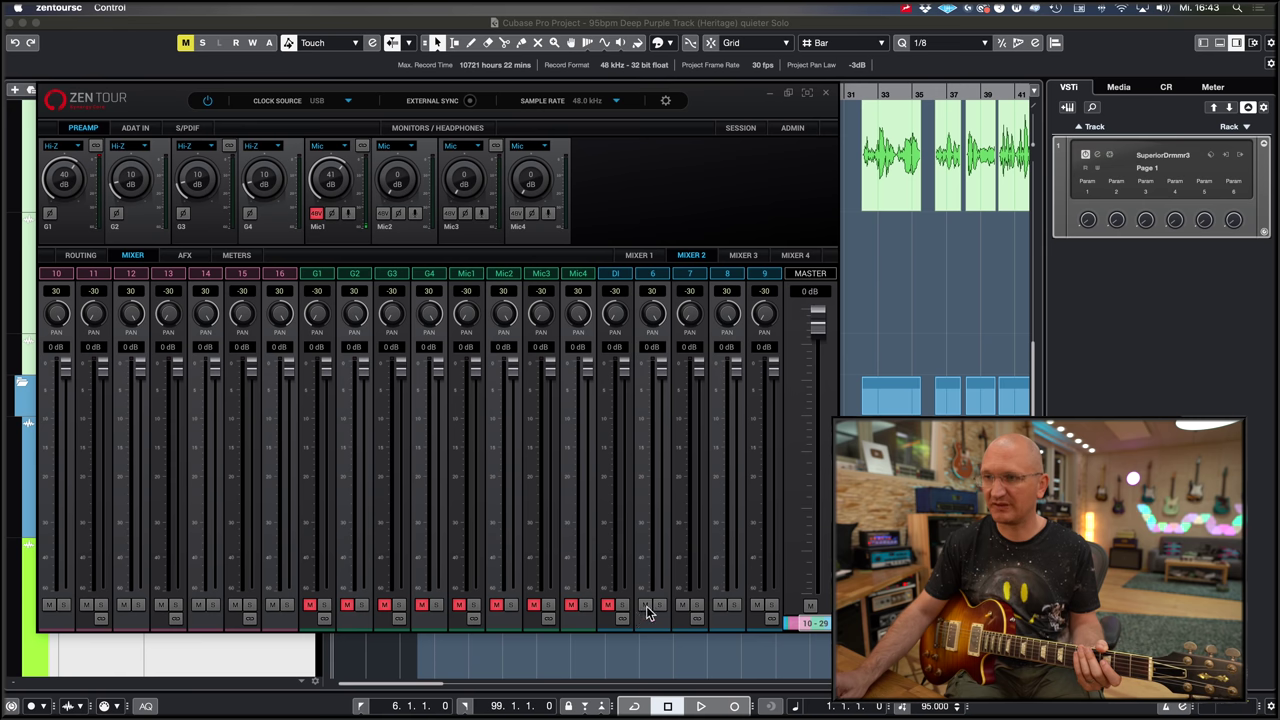
{"action": "left_click", "coordinate": [683, 605]}
{"action": "left_click", "coordinate": [757, 605]}
{"action": "scroll", "coordinate": [815, 625], "scroll_direction": "right", "scroll_amount": 3}
{"action": "scroll", "coordinate": [740, 632], "scroll_direction": "left", "scroll_amount": 12}
{"action": "scroll", "coordinate": [400, 625], "scroll_direction": "right", "scroll_amount": 1}
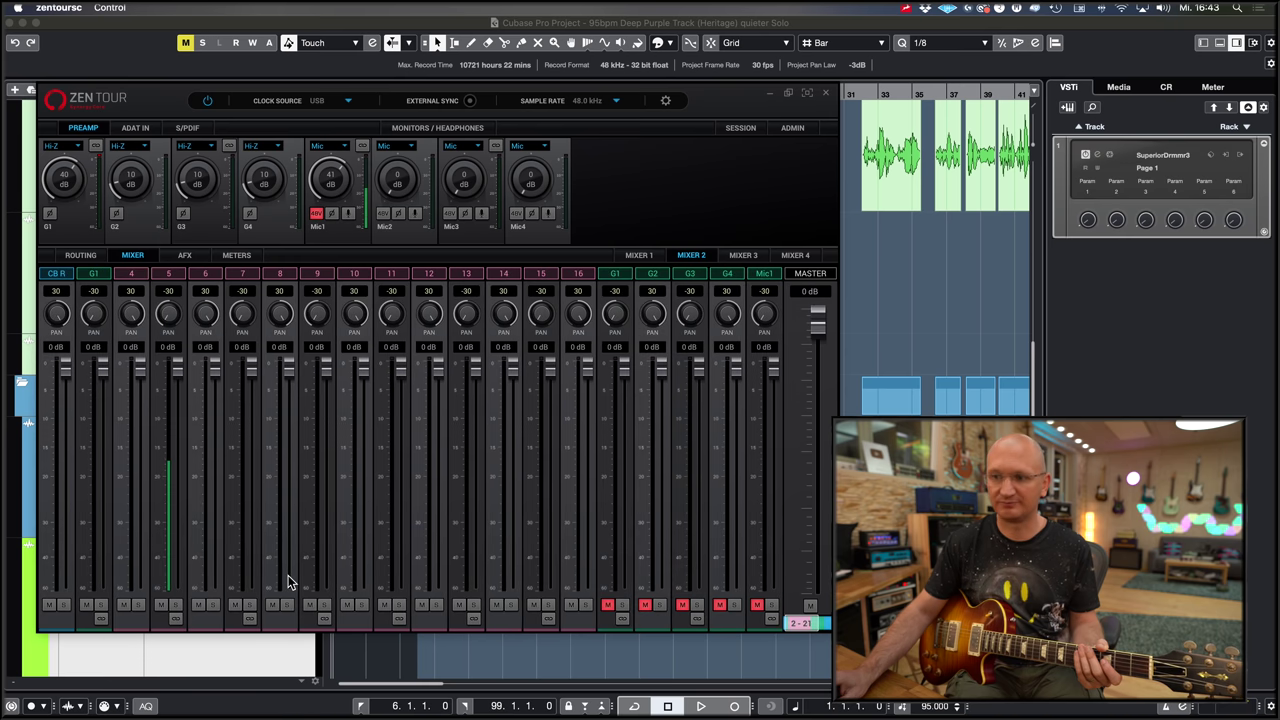
{"action": "scroll", "coordinate": [335, 615], "scroll_direction": "left", "scroll_amount": 1}
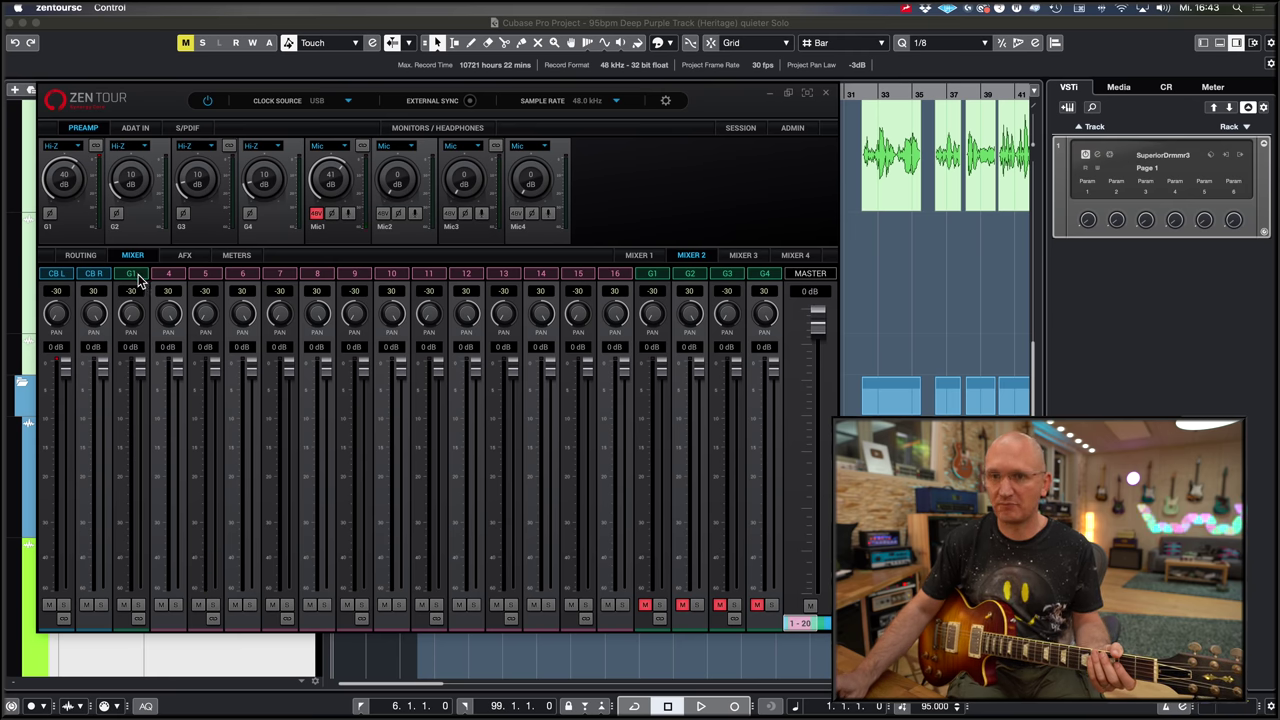
Try M2L on the first Monitor output in the routing, select M1L again, and return to the first Mixer 2 channels
{"action": "left_click", "coordinate": [81, 256]}
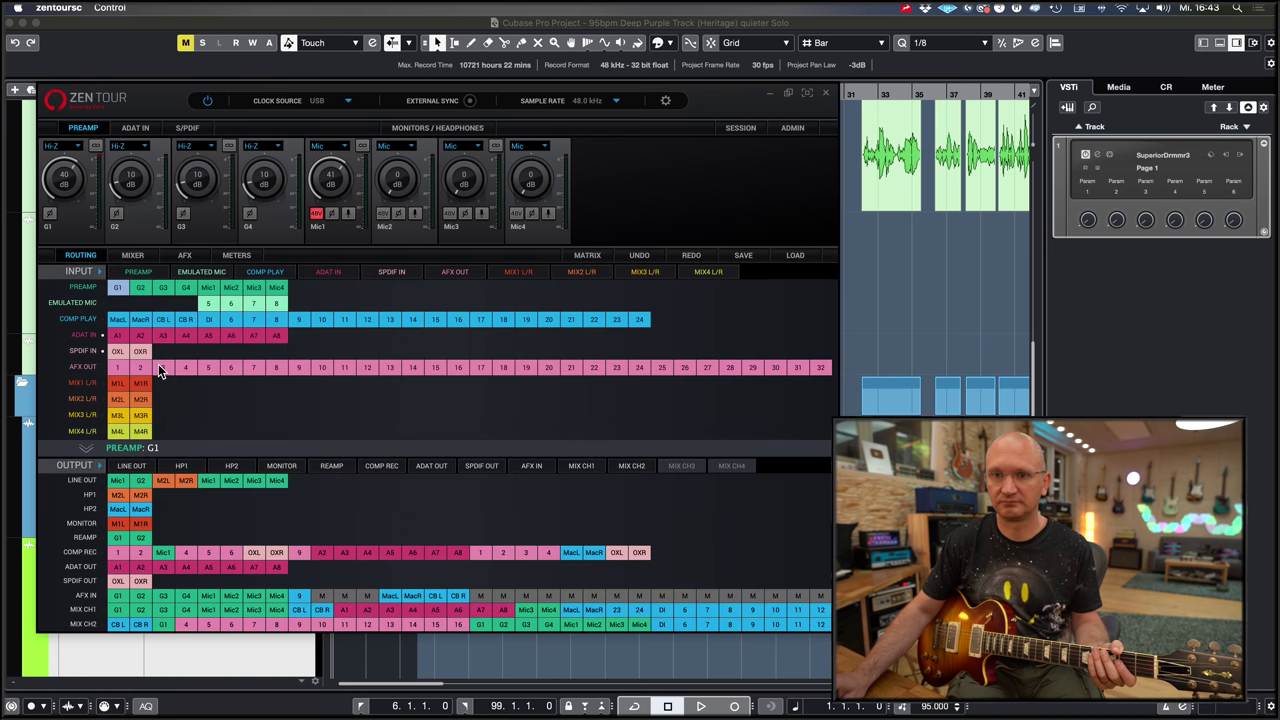
{"action": "left_click", "coordinate": [124, 404]}
{"action": "left_click", "coordinate": [117, 523]}
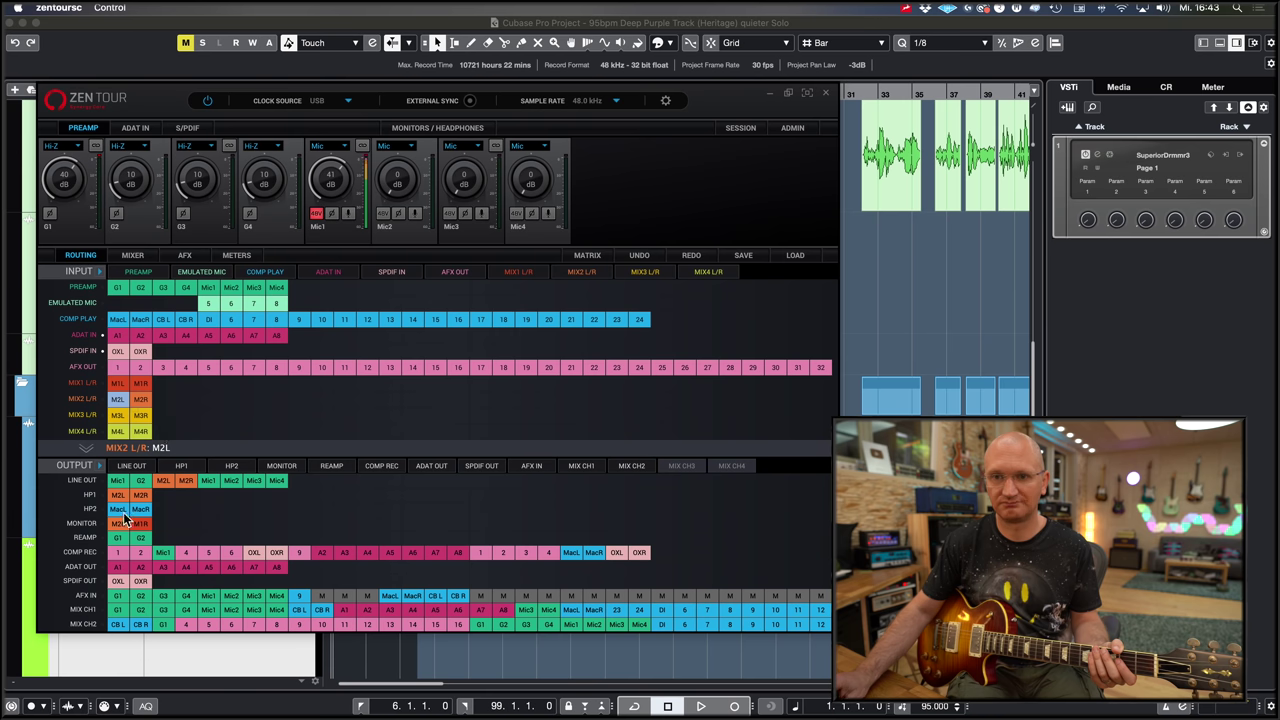
{"action": "left_click", "coordinate": [117, 383]}
{"action": "left_click", "coordinate": [140, 256]}
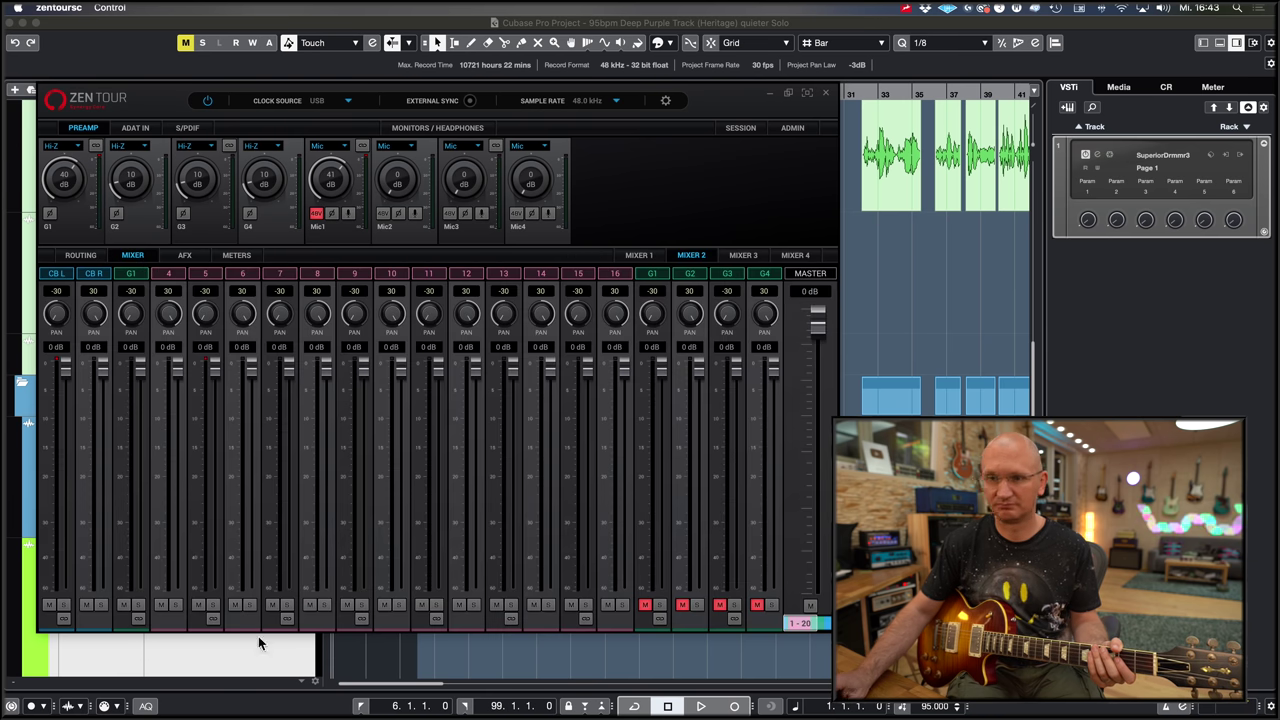
{"action": "scroll", "coordinate": [826, 640], "scroll_direction": "left", "scroll_amount": 5}
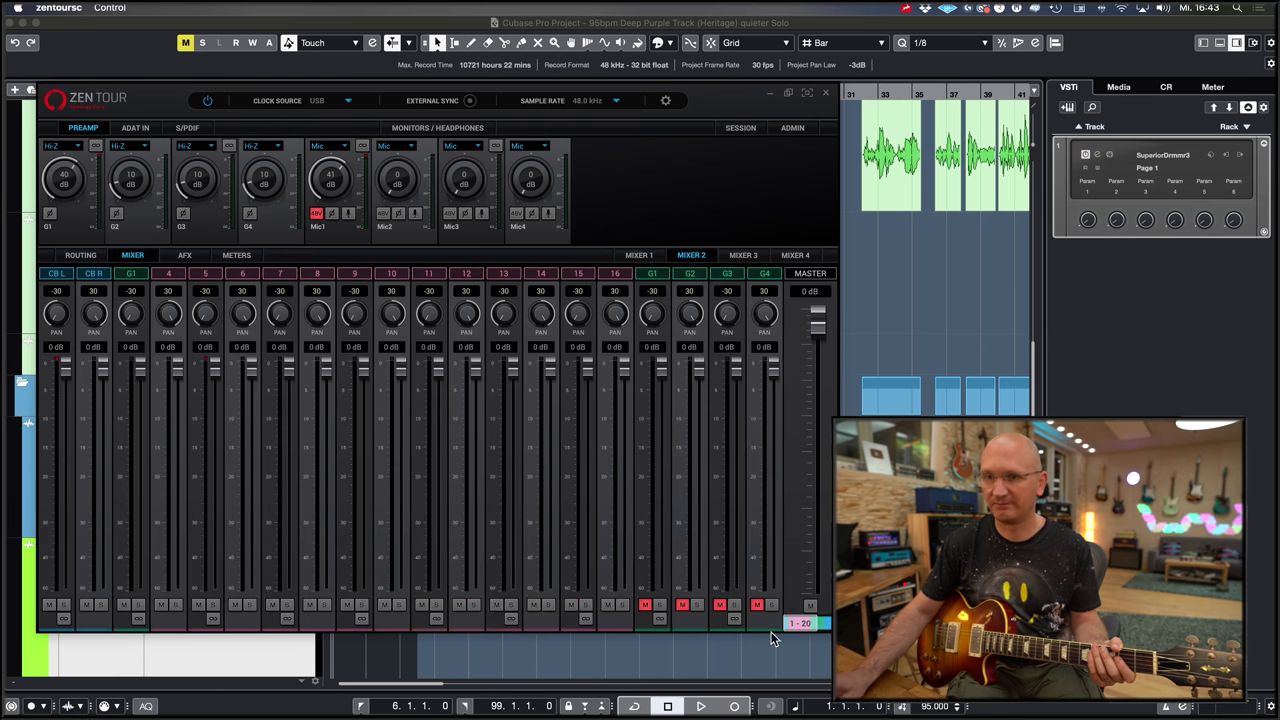
Mute channels 4 to 16 in Mixer 2 and route M2L and M2R to the Monitor outputs
{"action": "left_click_drag", "start_coordinate": [160, 605], "coordinate": [563, 612]}
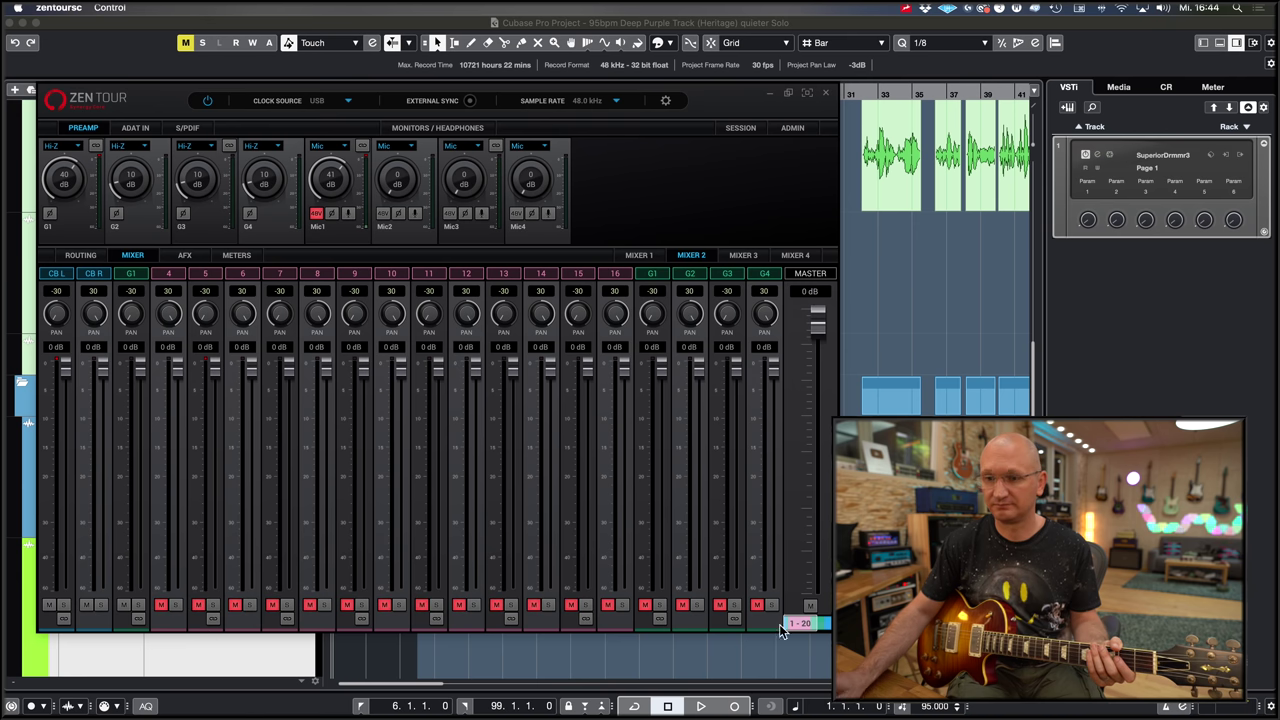
{"action": "left_click", "coordinate": [80, 255]}
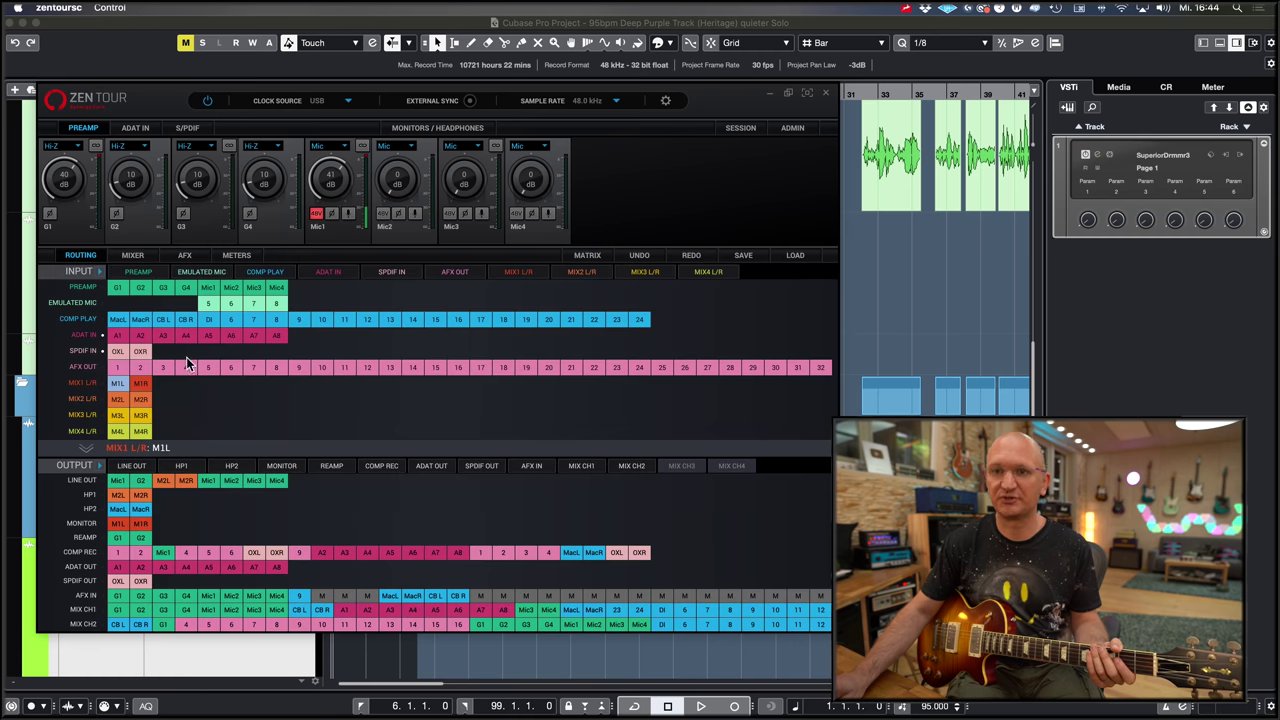
{"action": "left_click", "coordinate": [118, 401]}
{"action": "left_click_drag", "start_coordinate": [118, 401], "coordinate": [118, 525]}
{"action": "left_click_drag", "start_coordinate": [141, 400], "coordinate": [142, 525]}
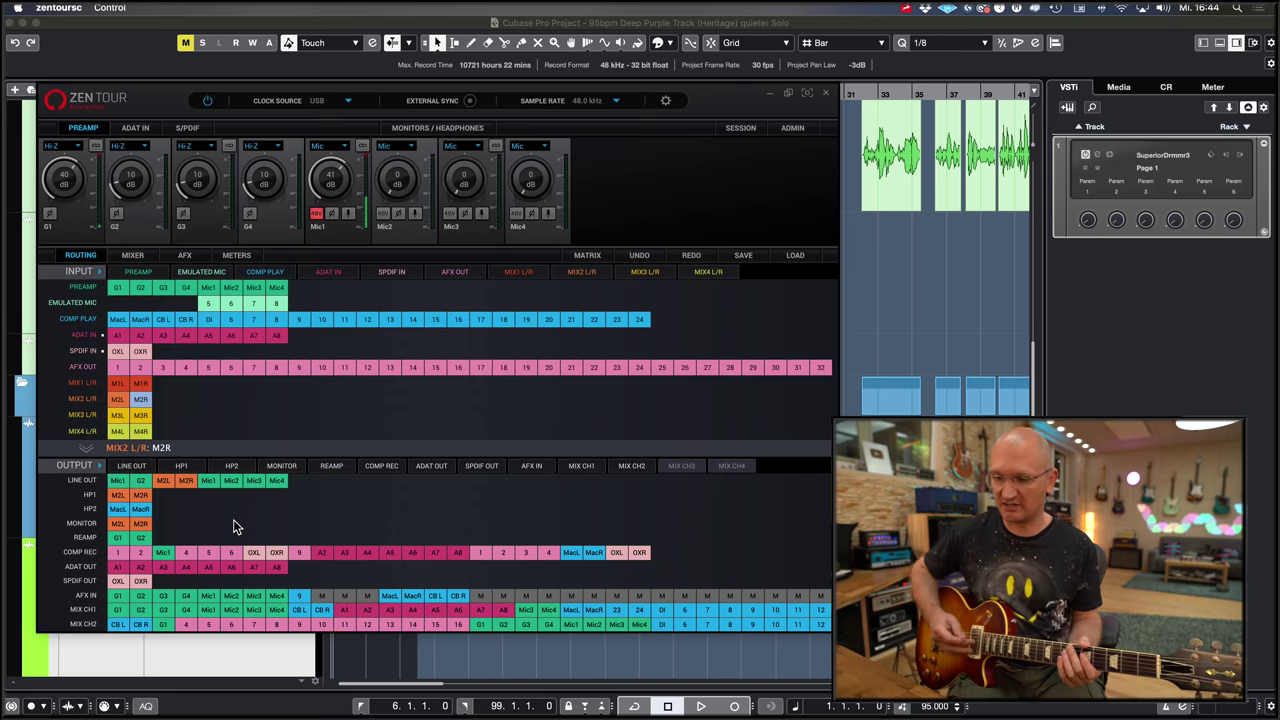
Lower the G1 preamp gain to 28 dB and centre the pan of the third channel, G1, in Mixer 2
{"action": "left_click_drag", "start_coordinate": [50, 182], "coordinate": [57, 218]}
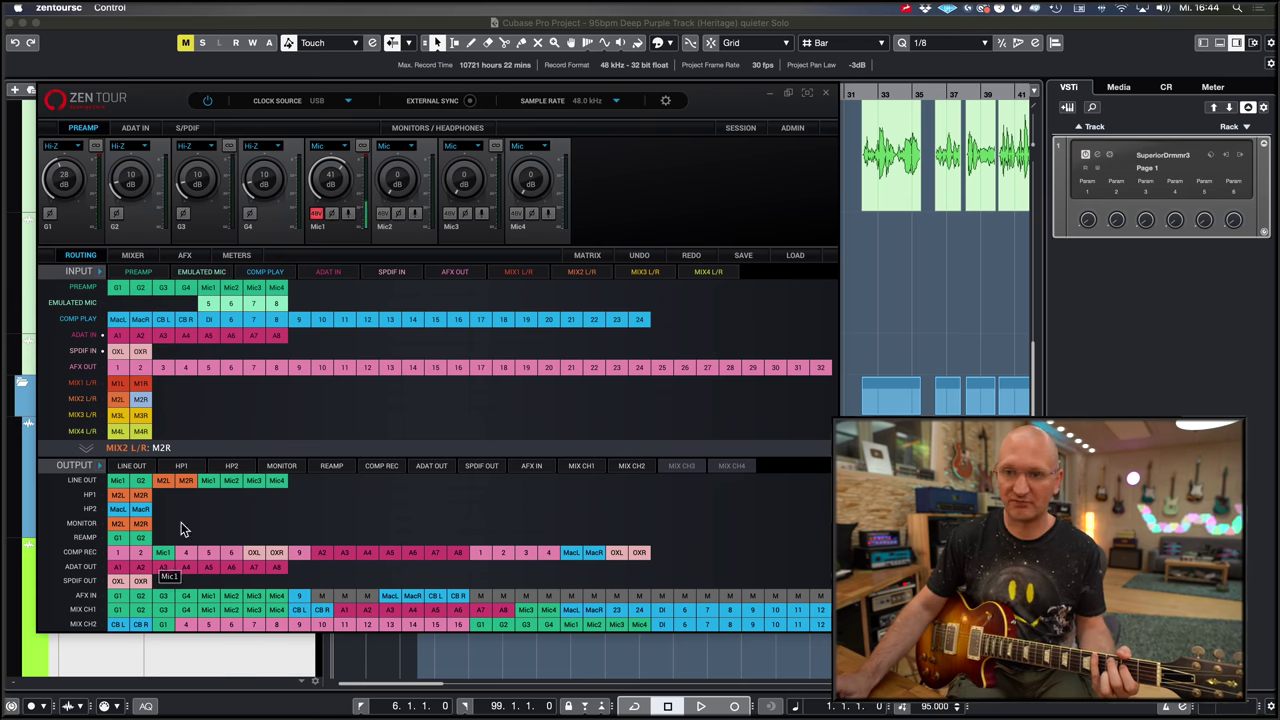
{"action": "left_click", "coordinate": [132, 255]}
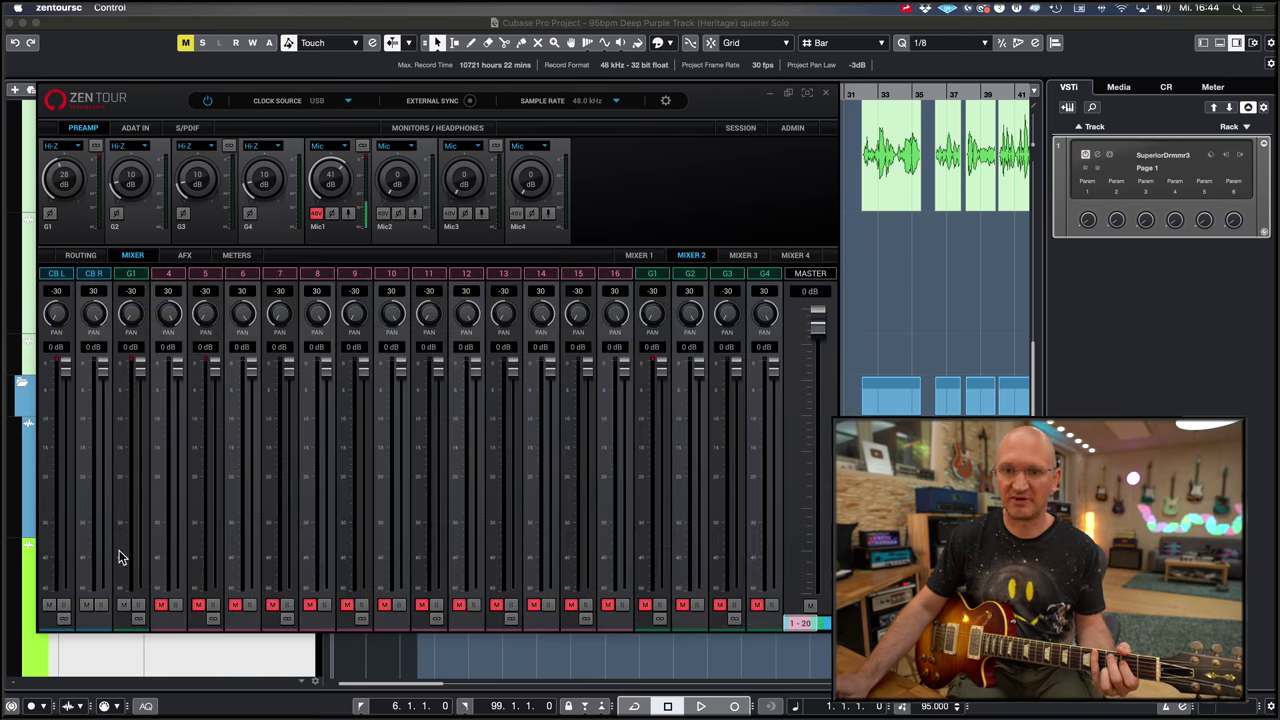
{"action": "left_click_drag", "start_coordinate": [131, 320], "coordinate": [140, 255]}
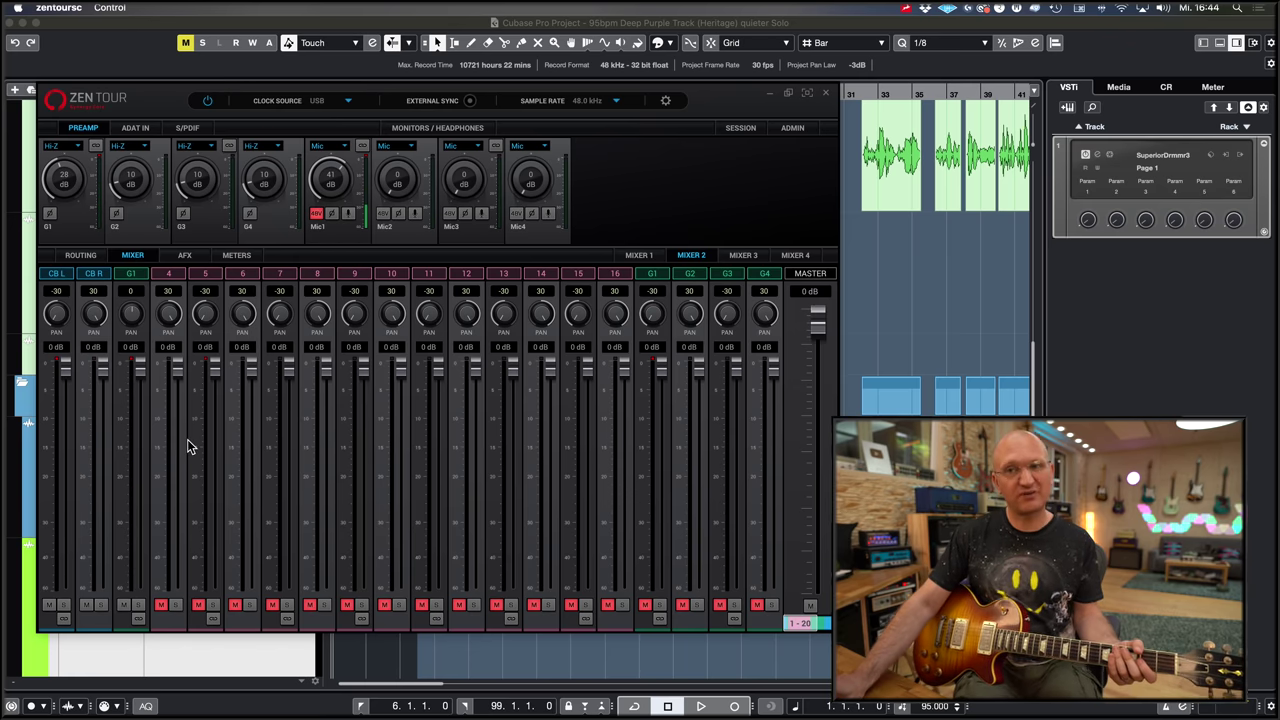
Show the AFX chain of preamp G1 and load the OverLoud - Darkface '65 (US) preset
{"action": "left_click", "coordinate": [81, 256]}
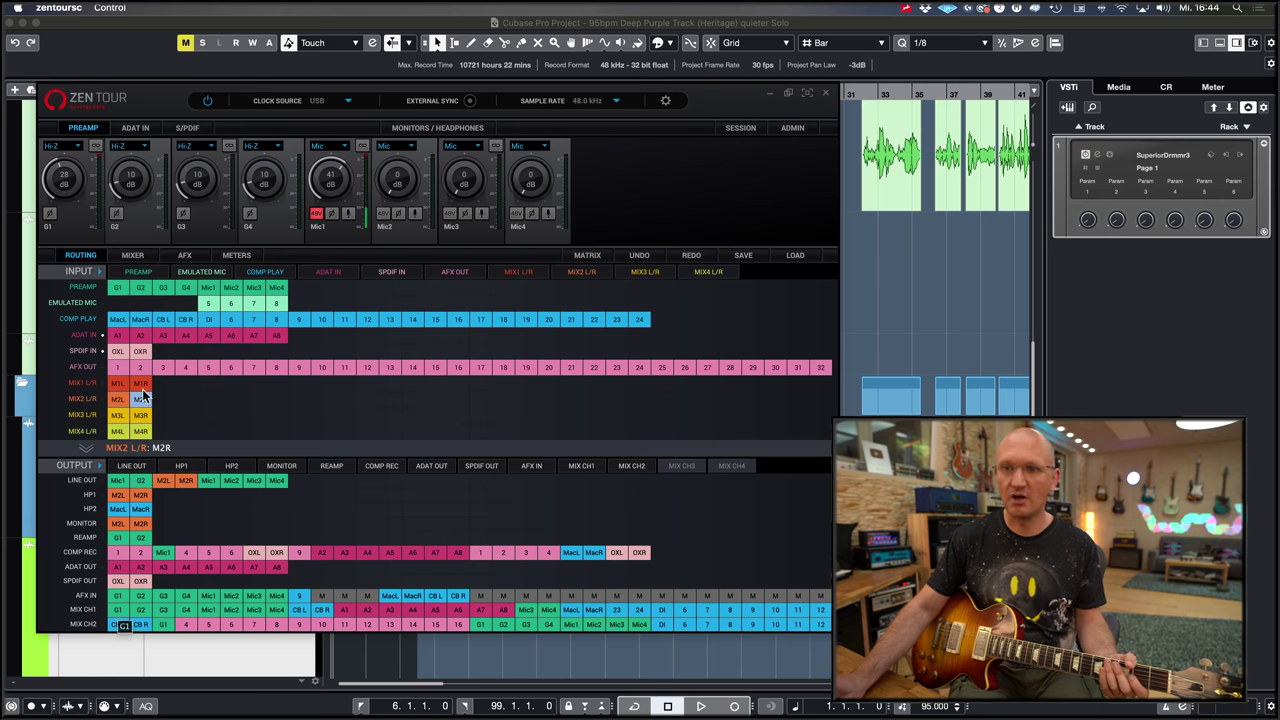
{"action": "left_click", "coordinate": [187, 253]}
{"action": "left_click", "coordinate": [175, 240]}
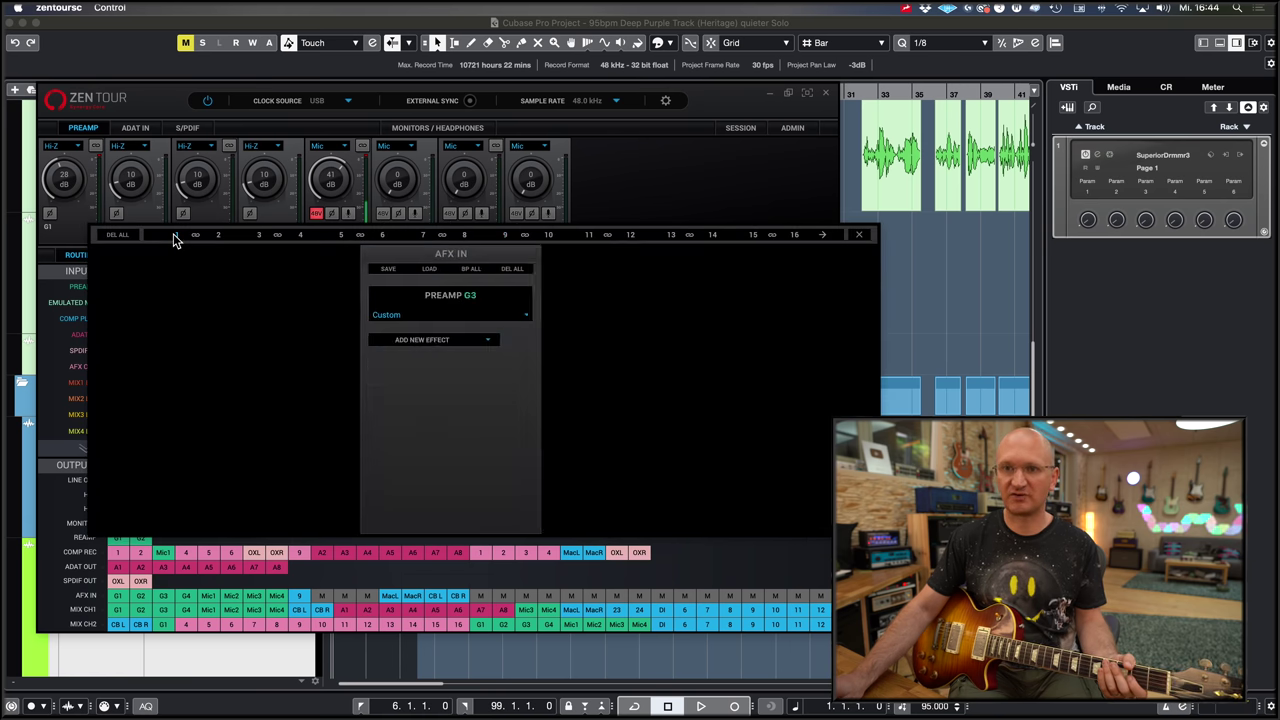
{"action": "left_click", "coordinate": [254, 316]}
{"action": "left_click", "coordinate": [211, 338]}
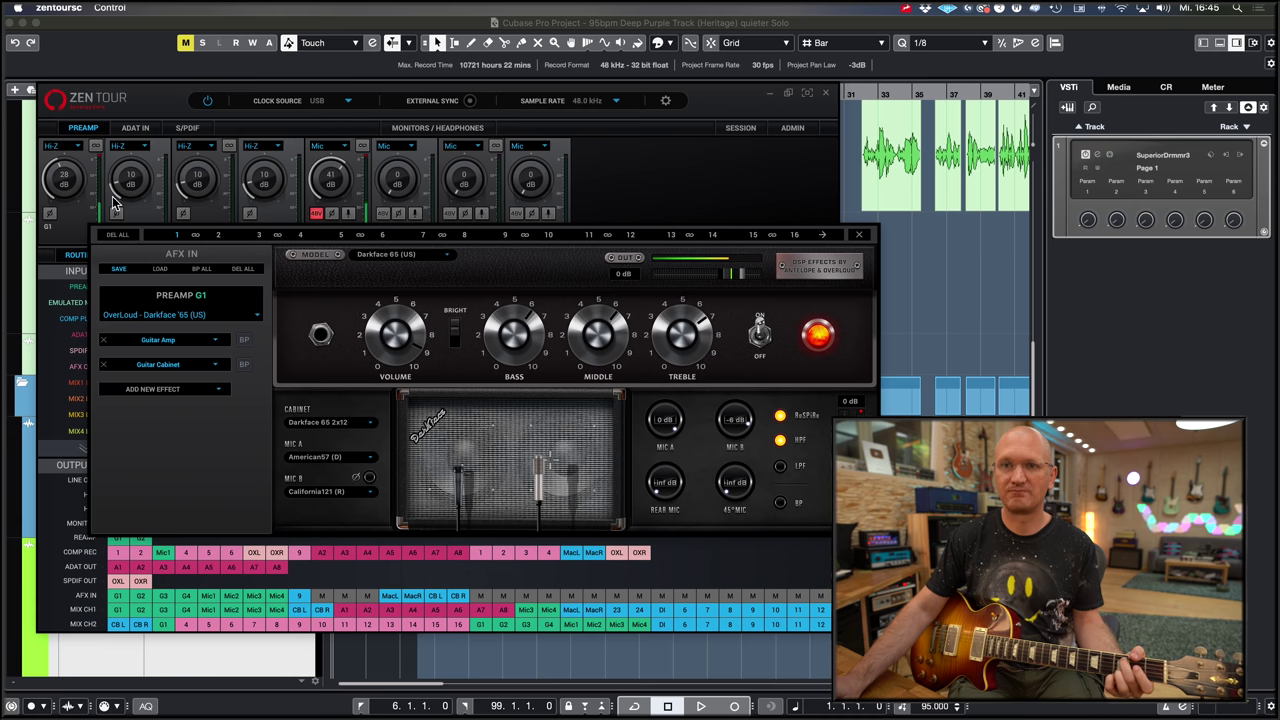
Mute the dry G1 channel in Mixer 2 and route AFX Out 1 to the fourth Mix CH2 channel
{"action": "left_click", "coordinate": [152, 604]}
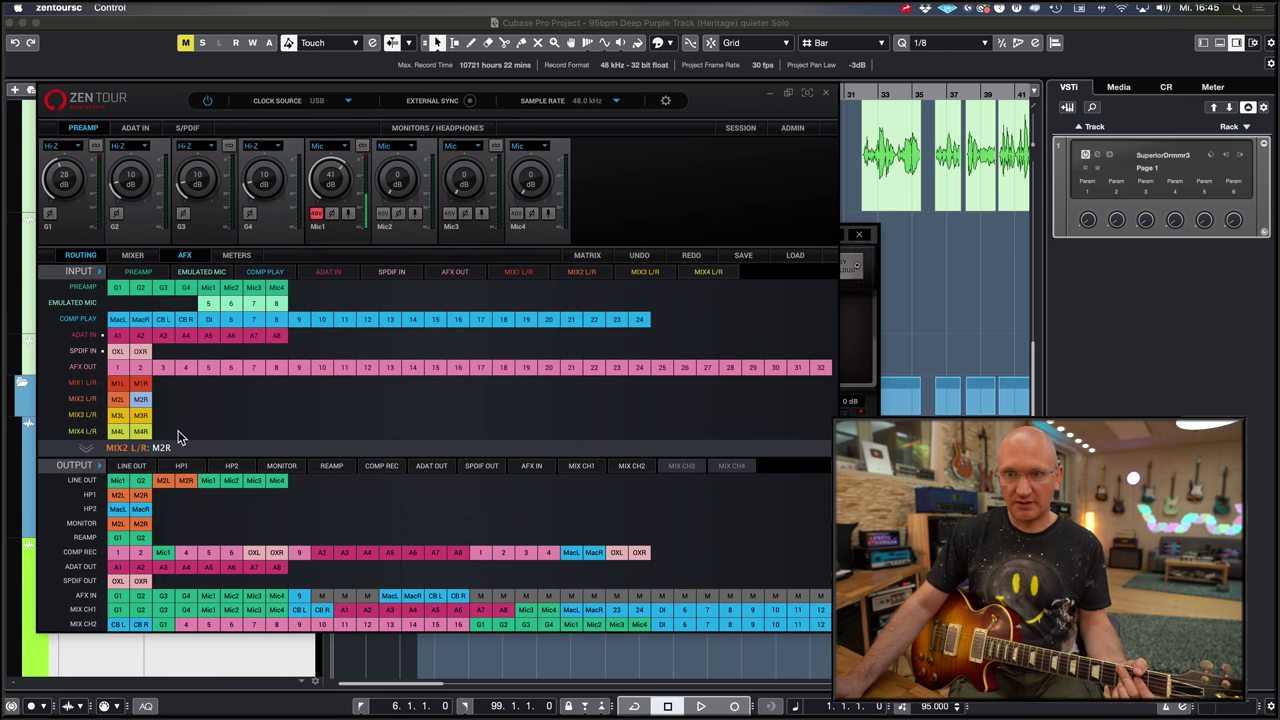
{"action": "left_click", "coordinate": [132, 255]}
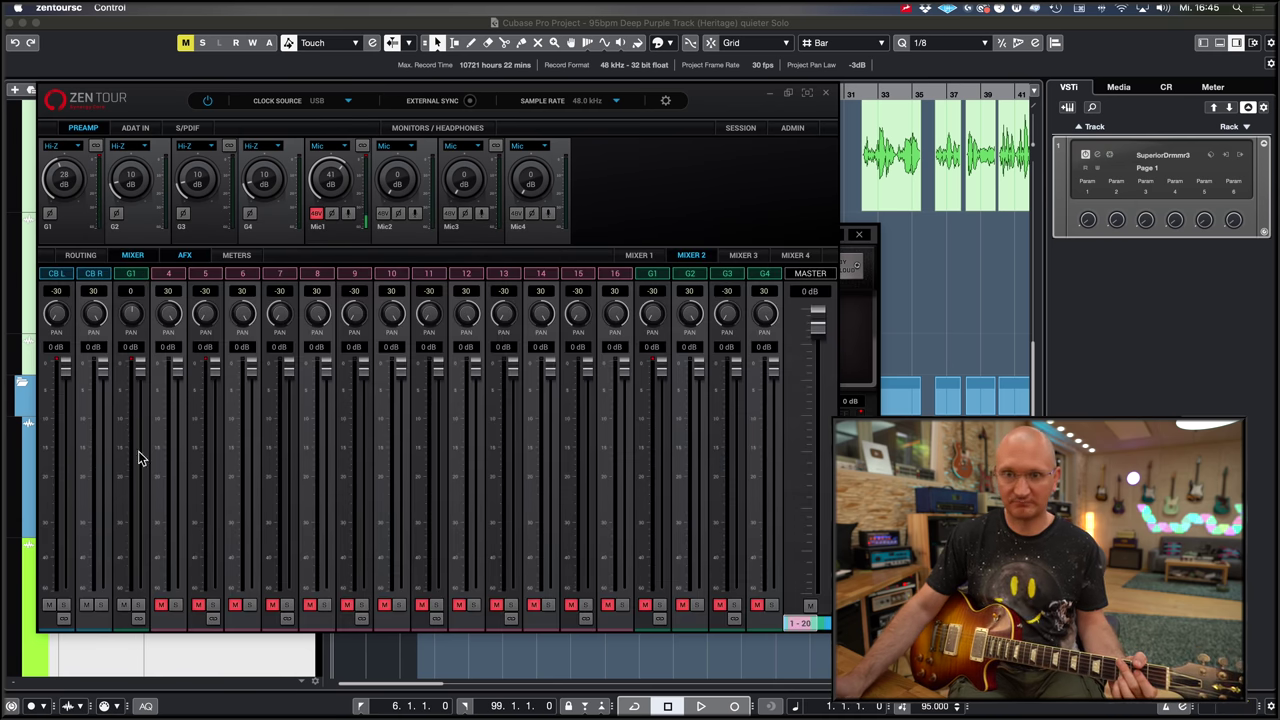
{"action": "left_click", "coordinate": [80, 256]}
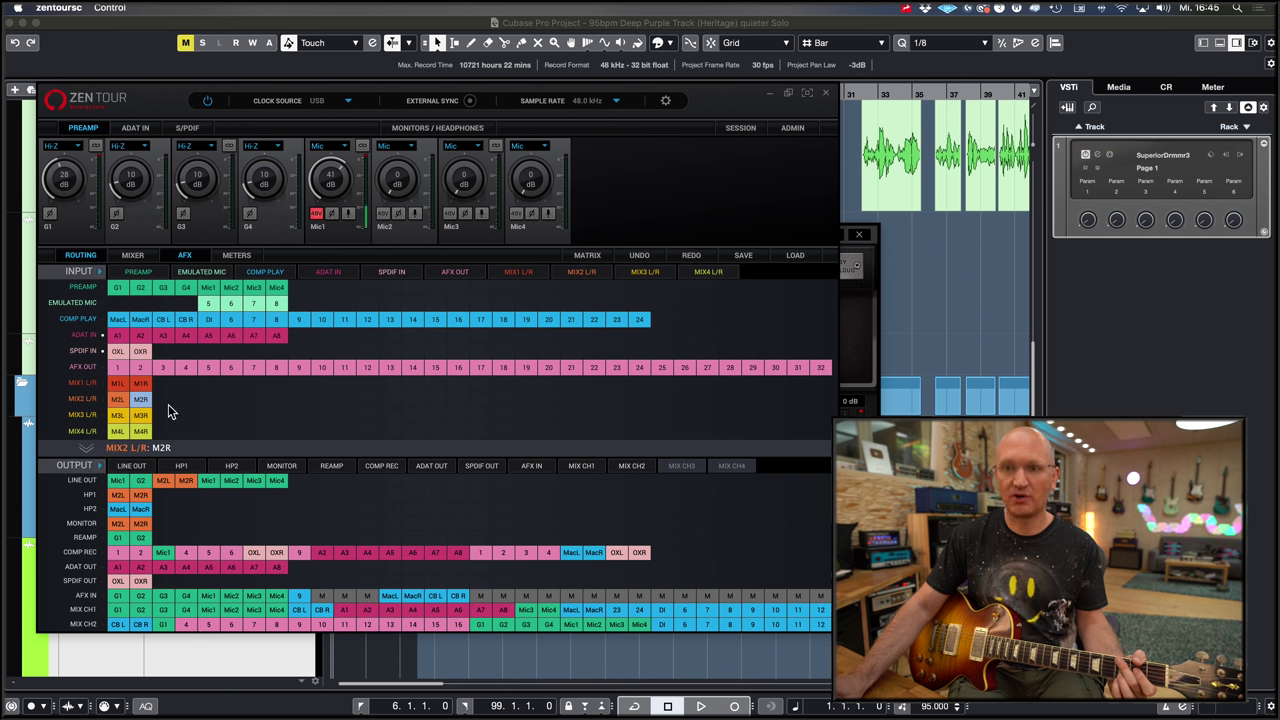
{"action": "left_click", "coordinate": [118, 368]}
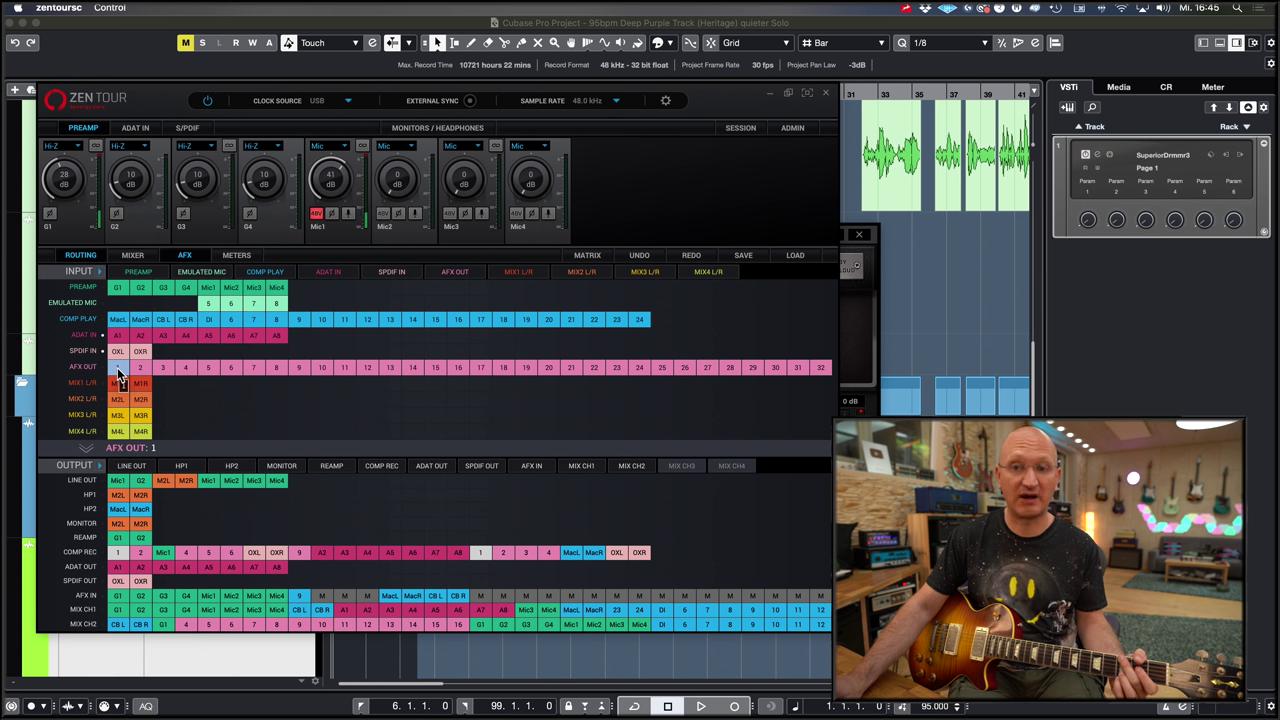
{"action": "left_click_drag", "start_coordinate": [165, 519], "coordinate": [191, 626]}
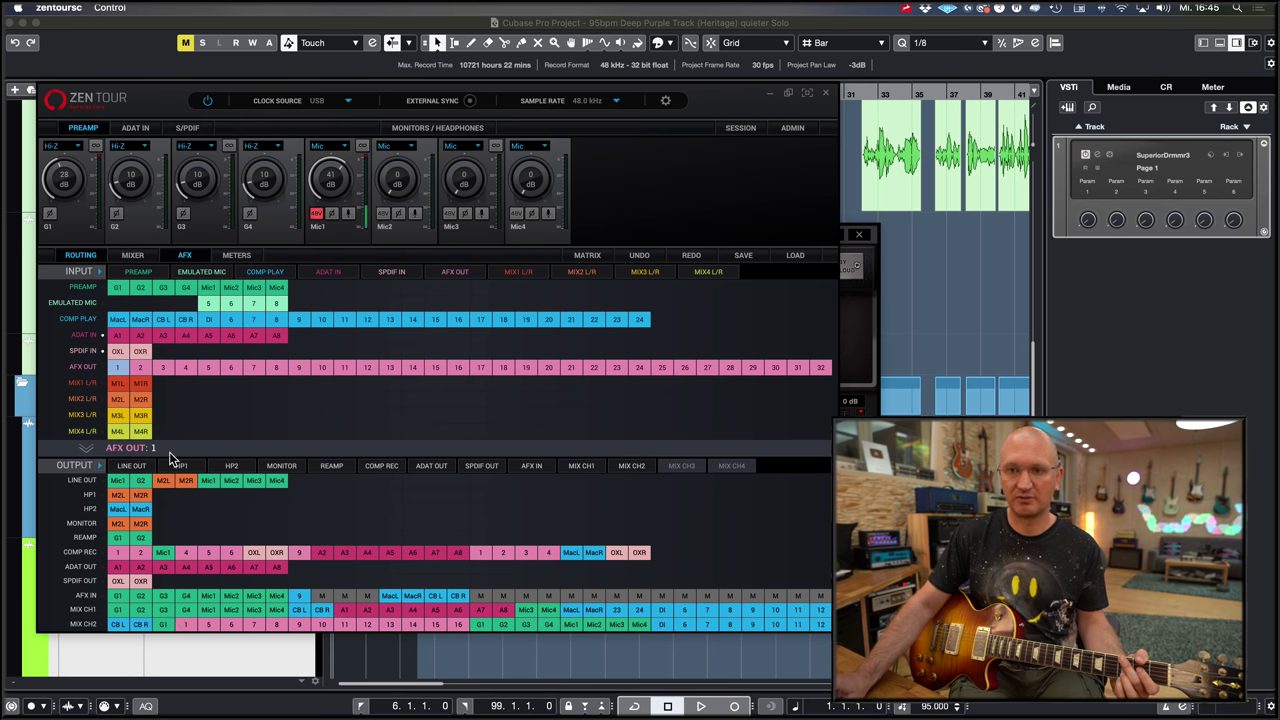
Rename AFX Out 1 as GUIT in the routing
{"action": "left_click", "coordinate": [125, 372]}
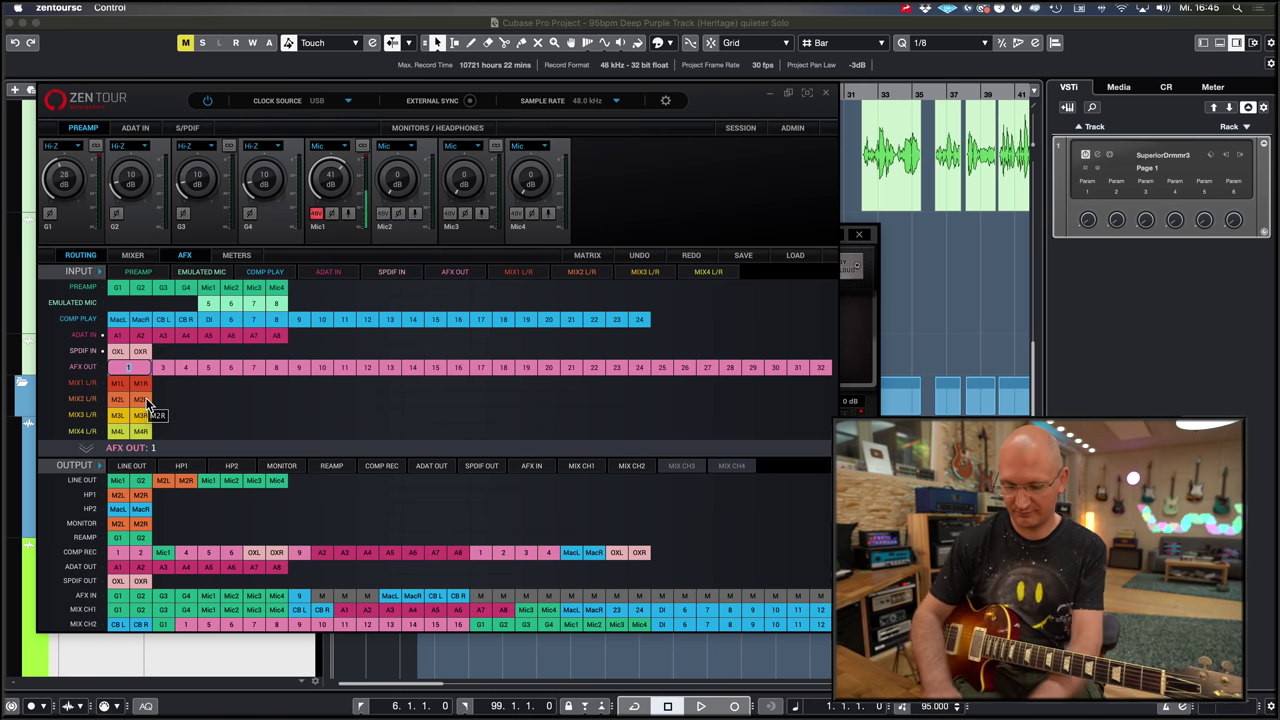
{"action": "right_click", "coordinate": [190, 625]}
{"action": "left_click", "coordinate": [222, 515]}
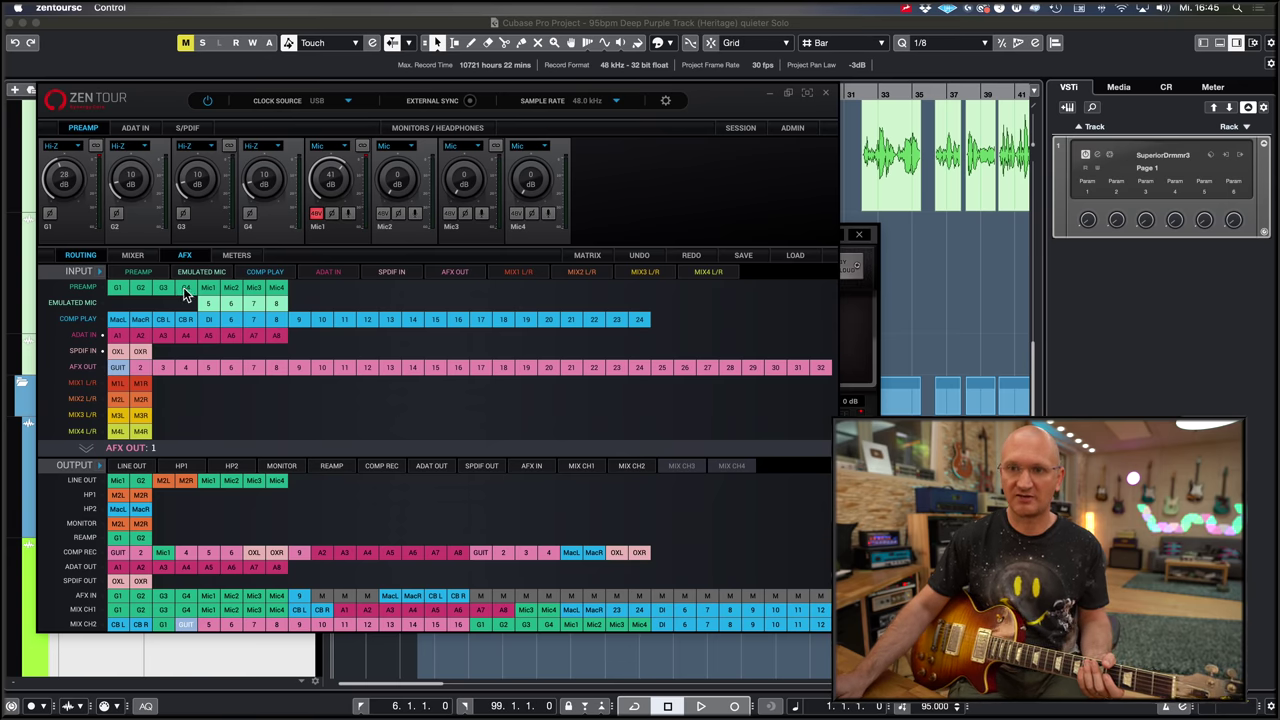
Set up the GUIT channel in Mixer 2 with pan 0, unmuted, and its fader at -36 dB
{"action": "left_click", "coordinate": [185, 256]}
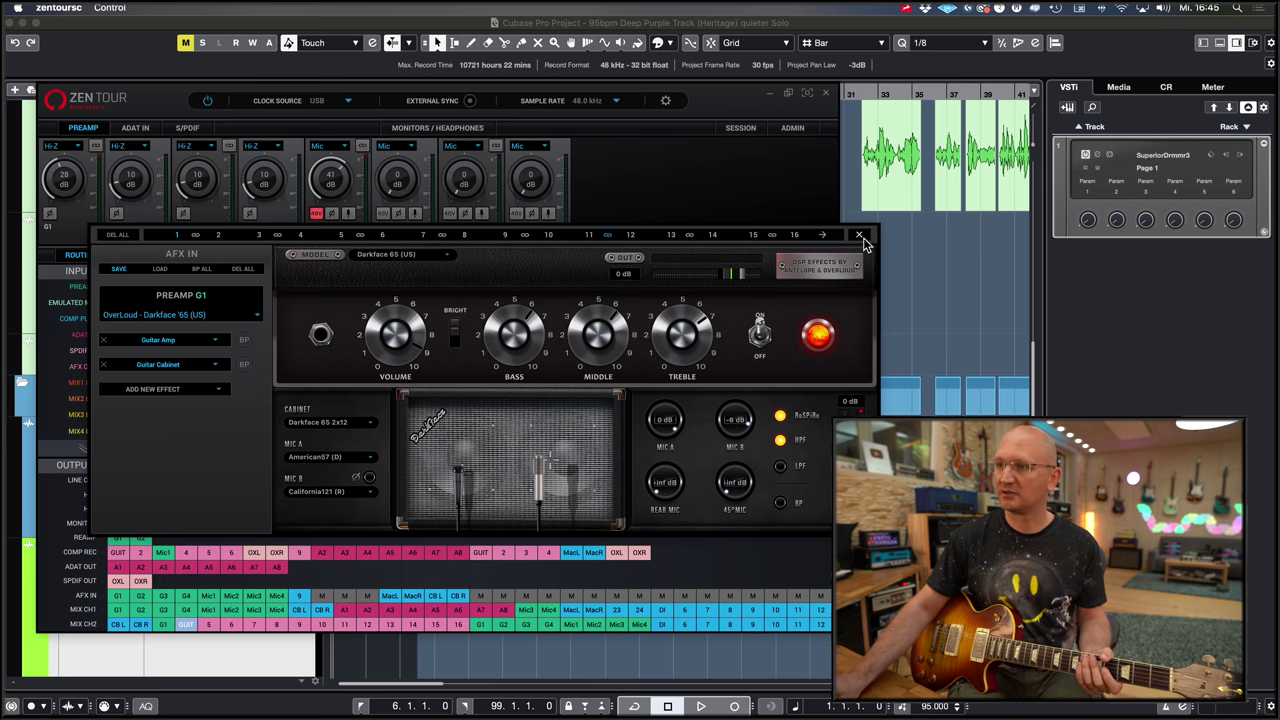
{"action": "left_click", "coordinate": [858, 235]}
{"action": "left_click", "coordinate": [136, 256]}
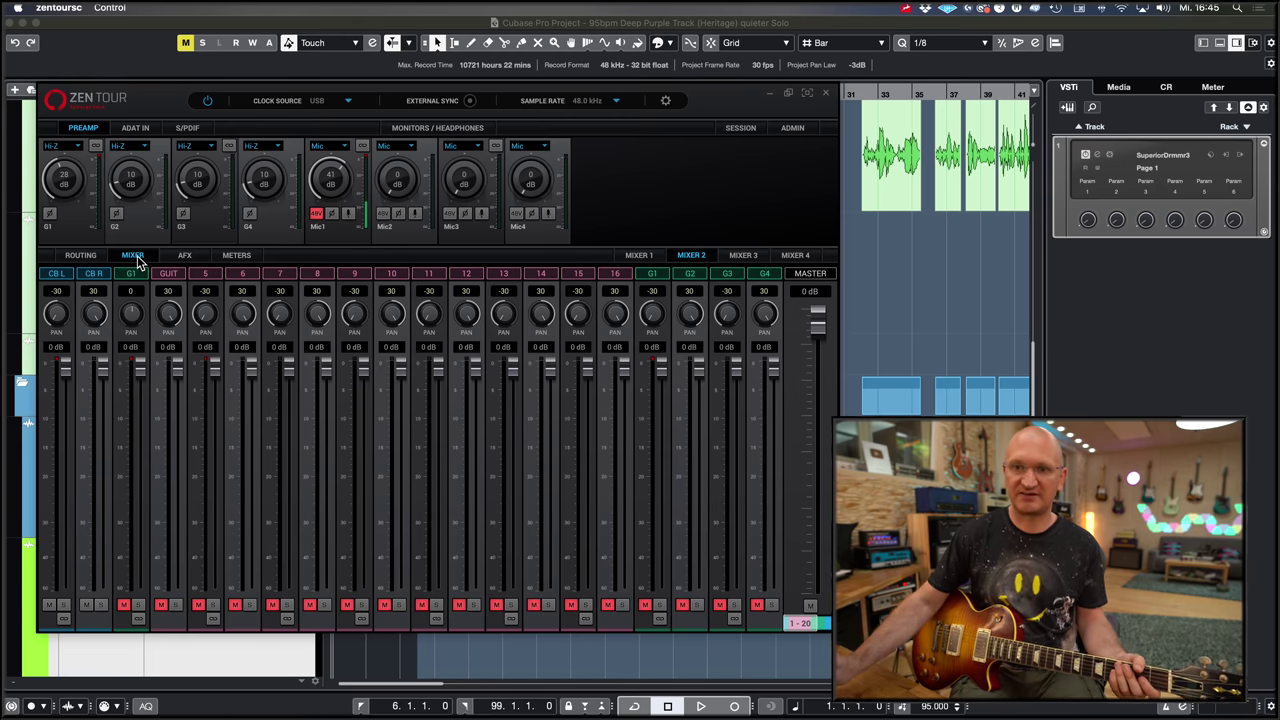
{"action": "left_click_drag", "start_coordinate": [178, 320], "coordinate": [179, 398]}
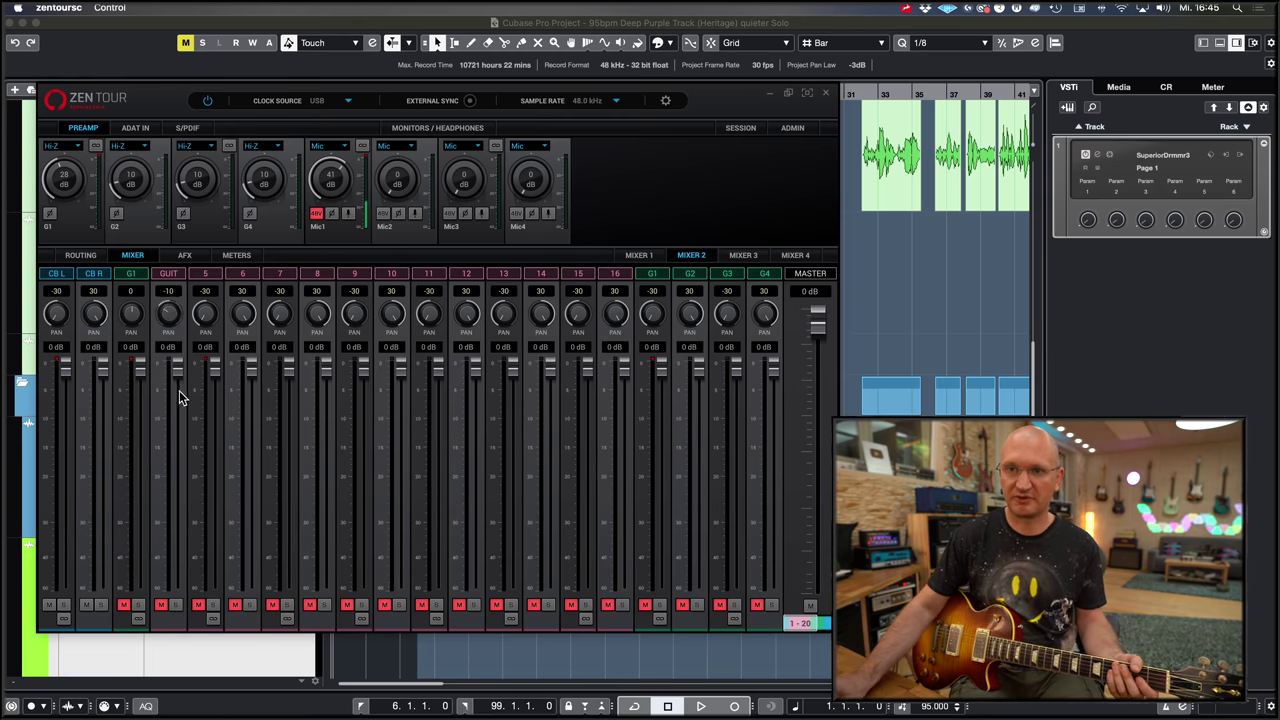
{"action": "left_click_drag", "start_coordinate": [178, 315], "coordinate": [178, 290]}
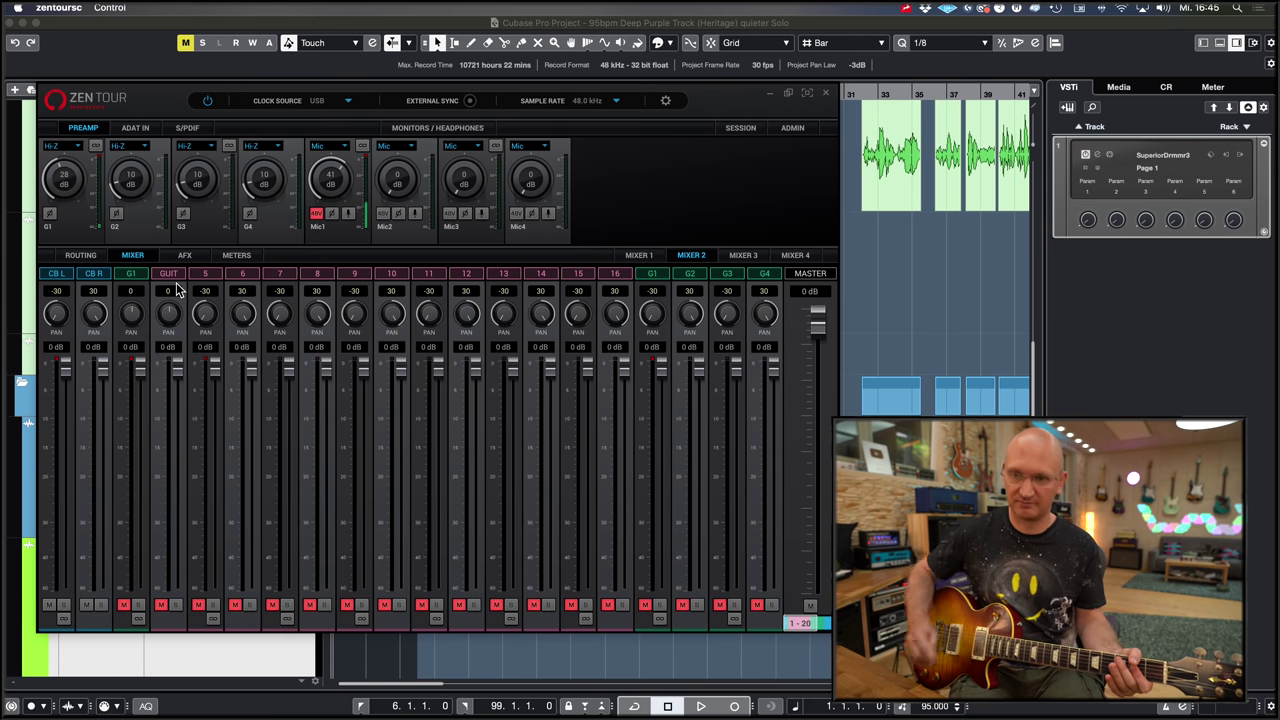
{"action": "left_click", "coordinate": [160, 605]}
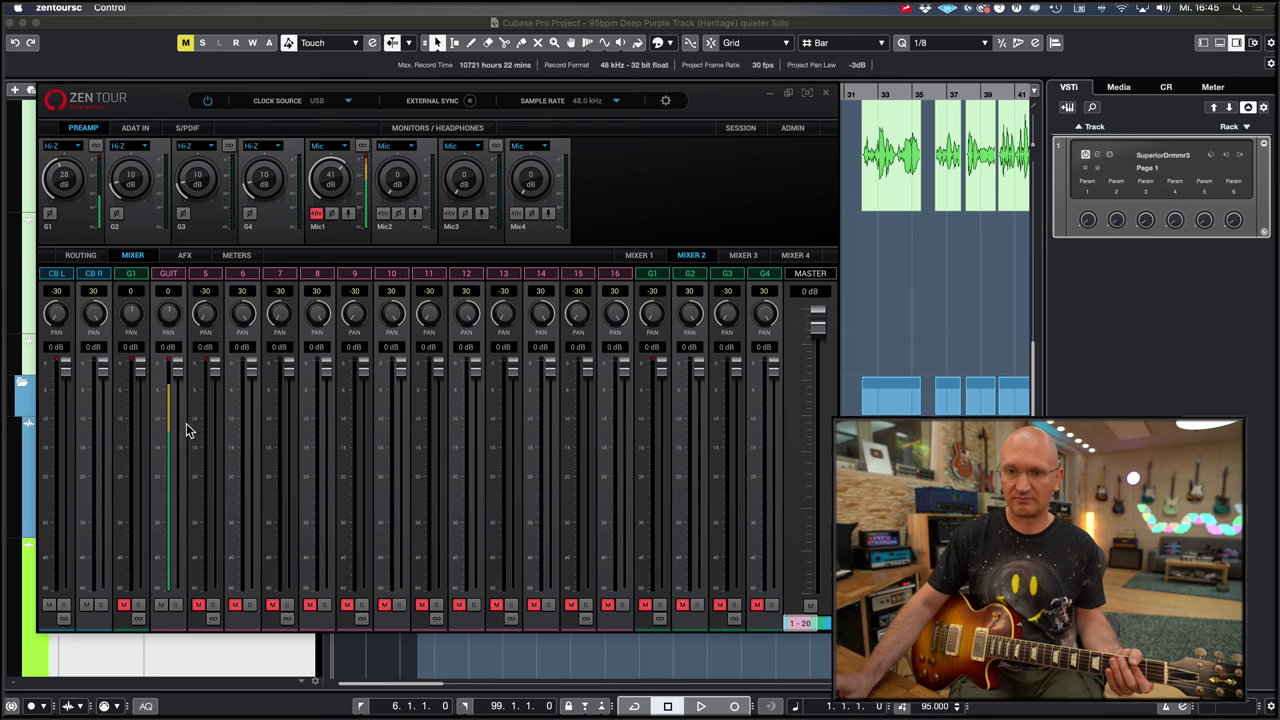
{"action": "left_click_drag", "start_coordinate": [177, 371], "coordinate": [190, 481]}
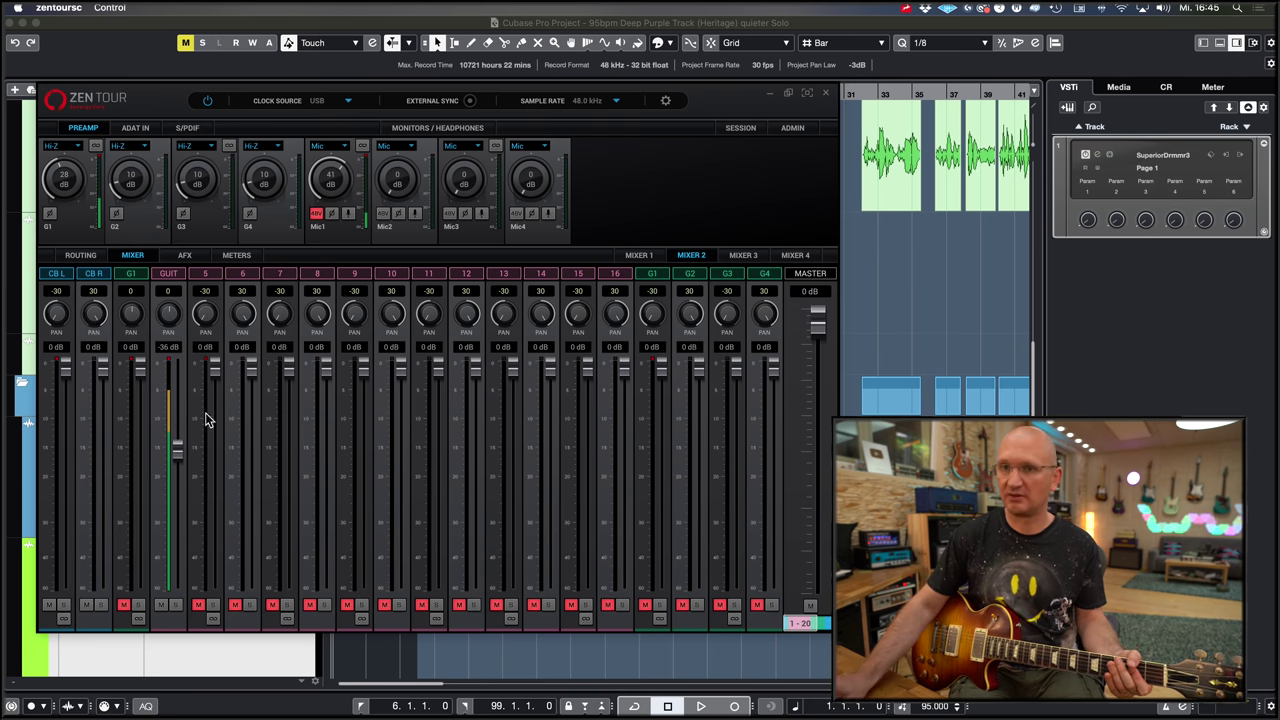
Load the OverLoud - Plexi 59 (UK) preset on preamp G1's AFX chain and adjust the amp's Volume slightly
{"action": "left_click", "coordinate": [186, 255]}
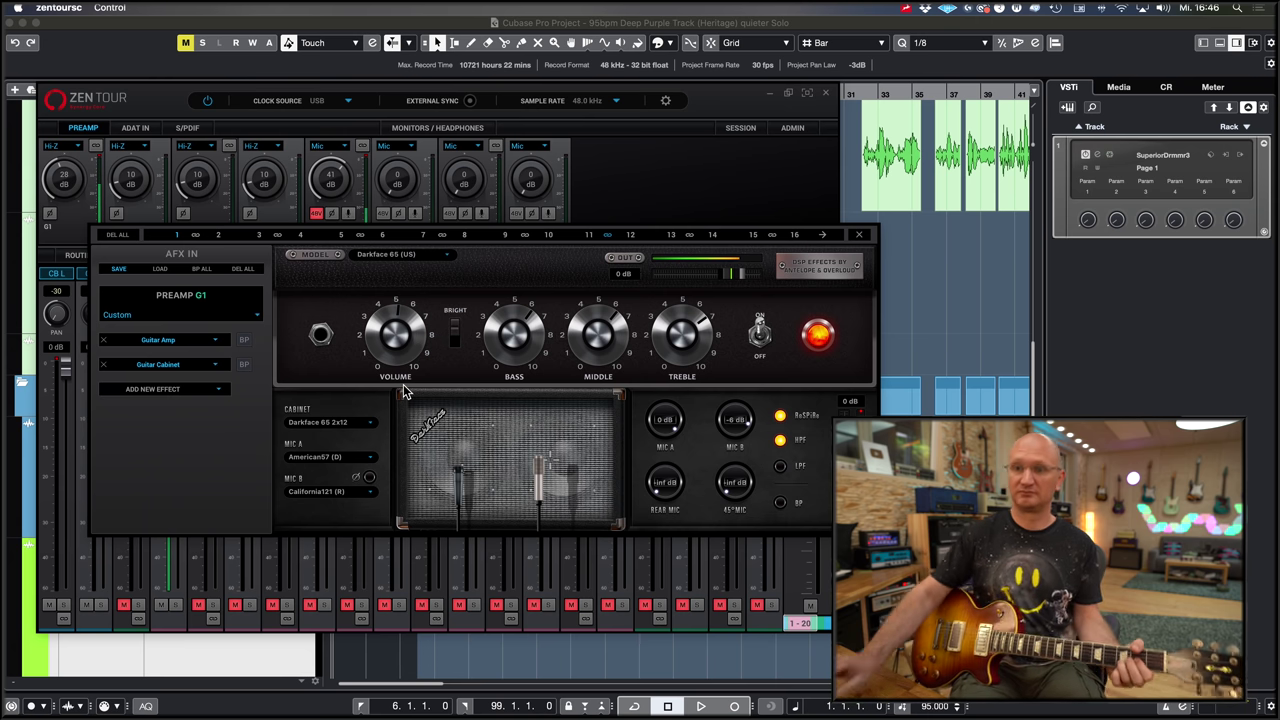
{"action": "left_click", "coordinate": [213, 345]}
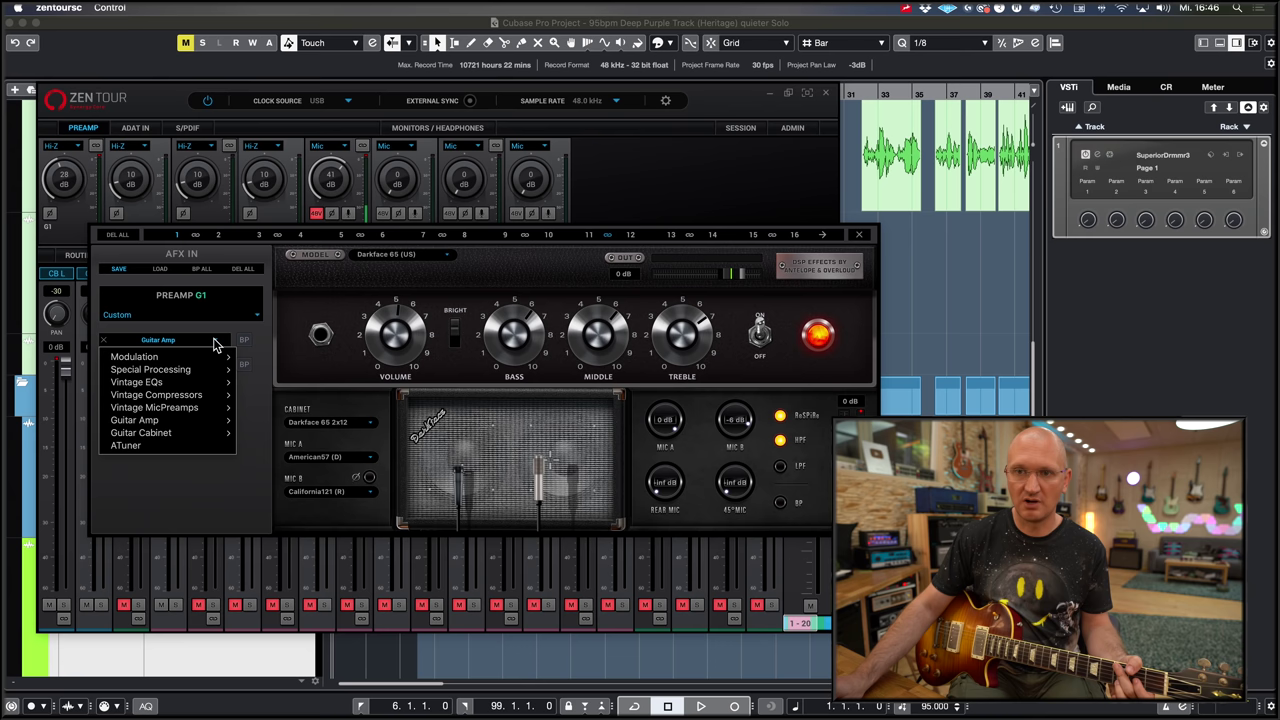
{"action": "left_click", "coordinate": [251, 316]}
{"action": "left_click", "coordinate": [255, 315]}
{"action": "scroll", "coordinate": [150, 370], "scroll_direction": "down", "scroll_amount": 5}
{"action": "left_click", "coordinate": [150, 370]}
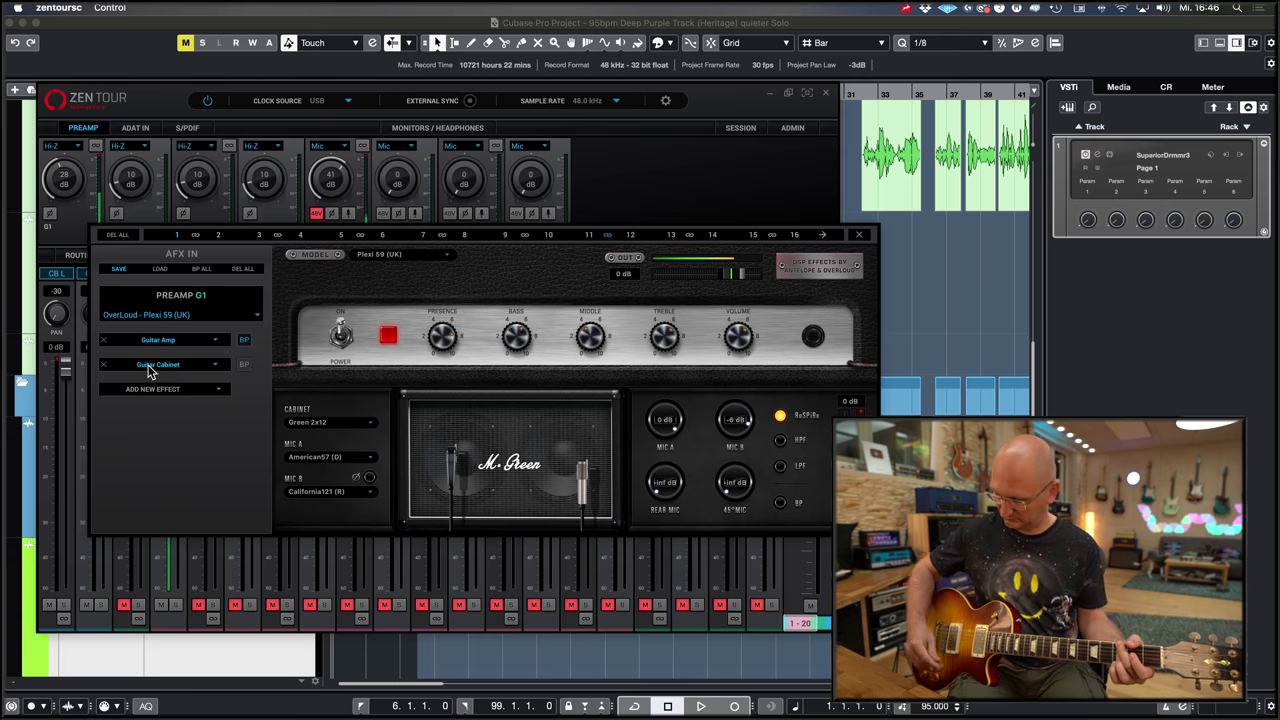
{"action": "left_click_drag", "start_coordinate": [744, 342], "coordinate": [746, 338]}
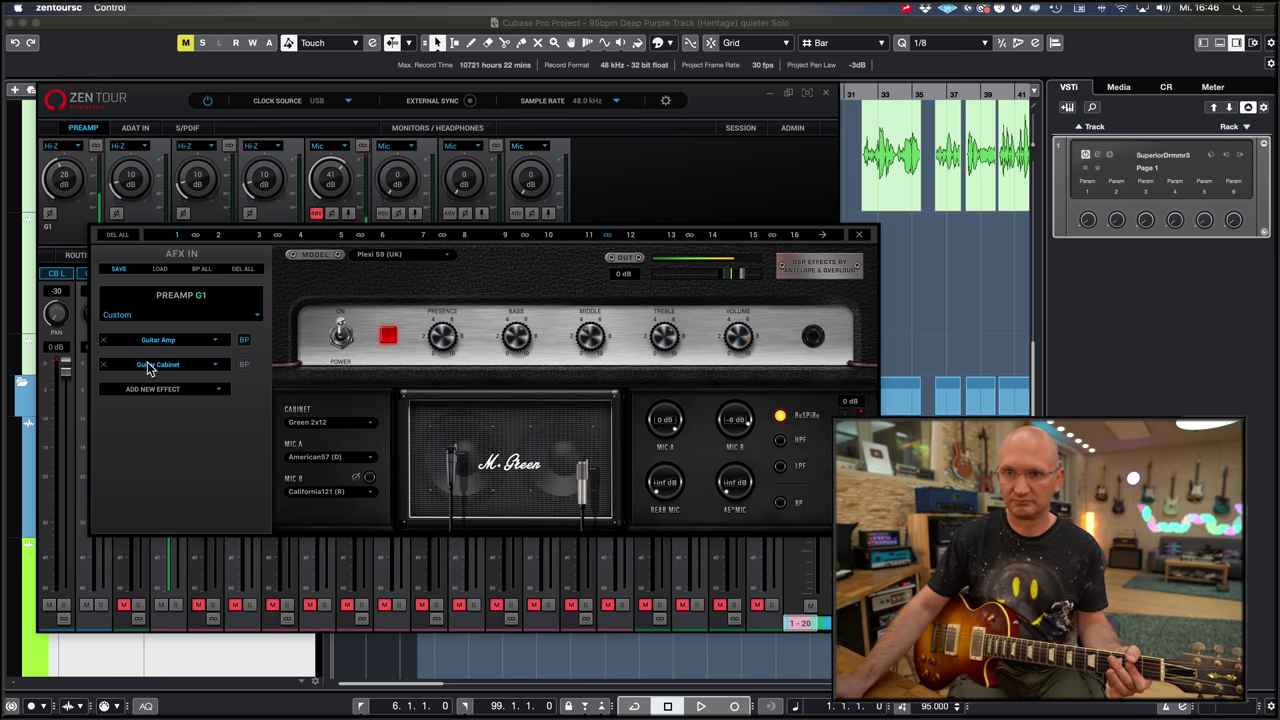
{"action": "key", "text": "Escape"}
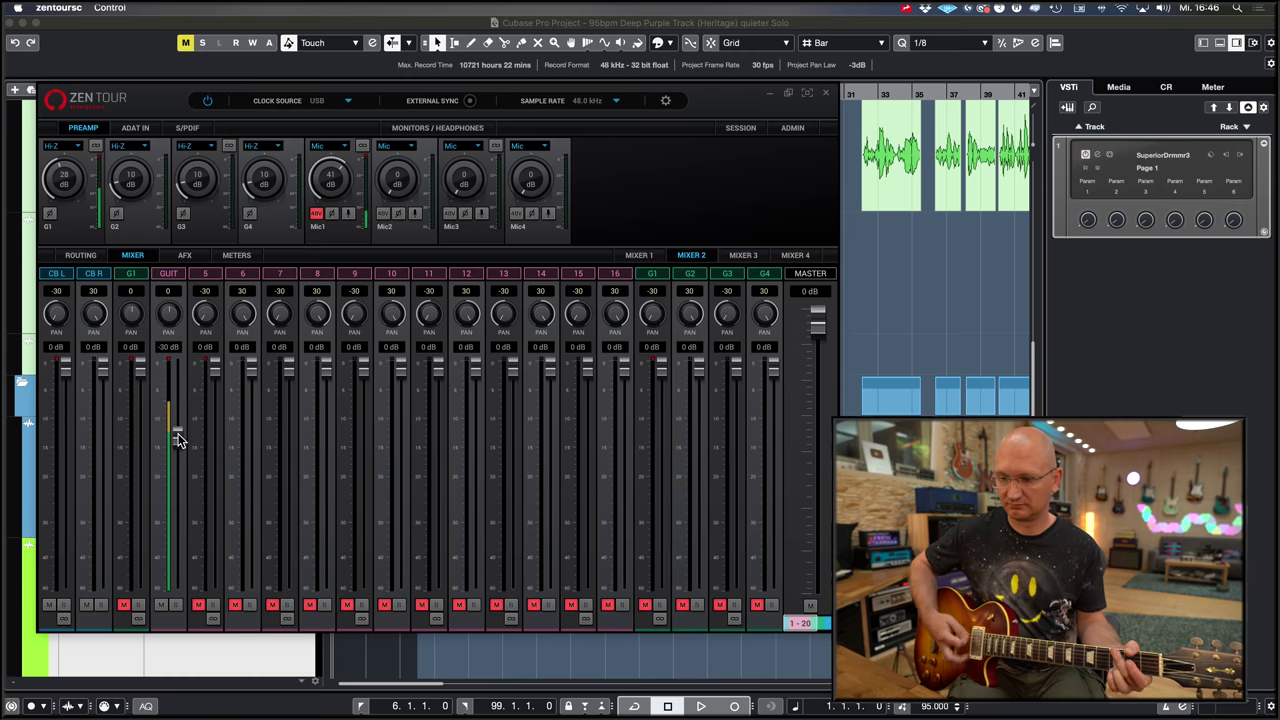
Readjust the GUIT channel's fader in Mixer 2 to -9 dB
{"action": "left_click_drag", "start_coordinate": [177, 440], "coordinate": [180, 407]}
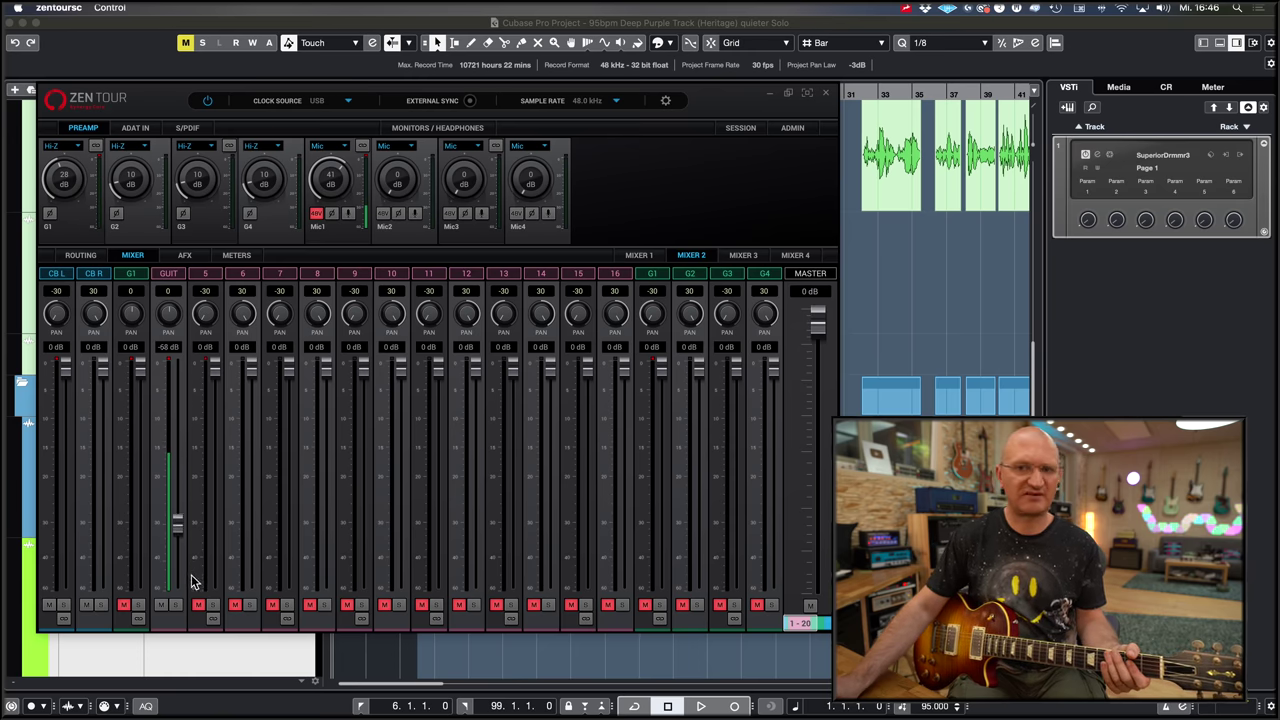
{"action": "left_click_drag", "start_coordinate": [193, 404], "coordinate": [180, 395]}
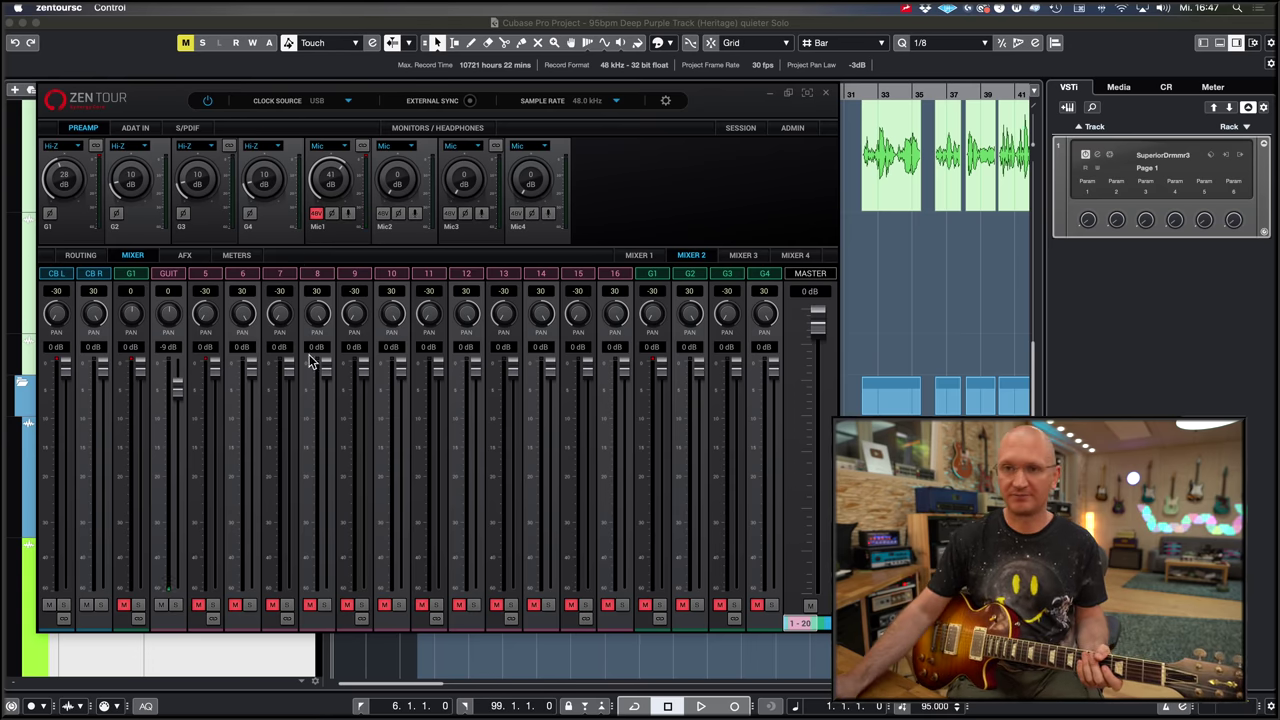
Route preamp G1 to the first Comp Rec channel and the GUIT AFX output to the second
{"action": "left_click", "coordinate": [81, 257]}
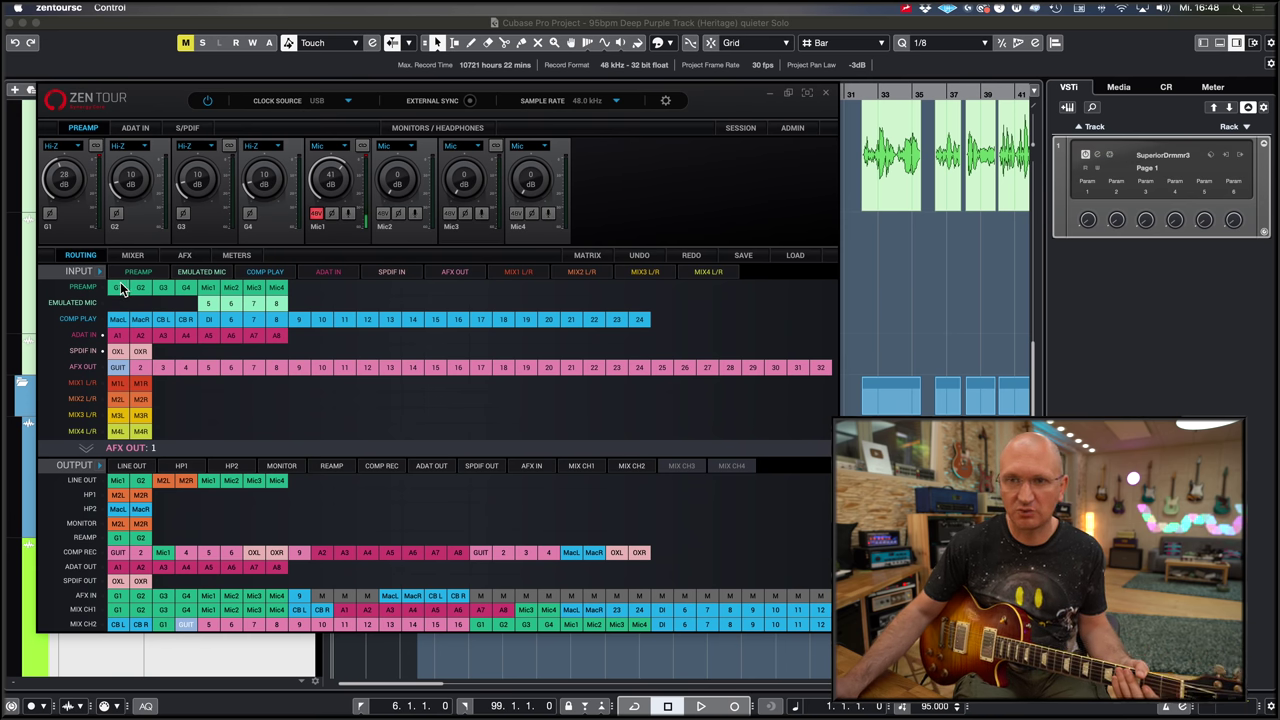
{"action": "left_click_drag", "start_coordinate": [118, 290], "coordinate": [119, 553]}
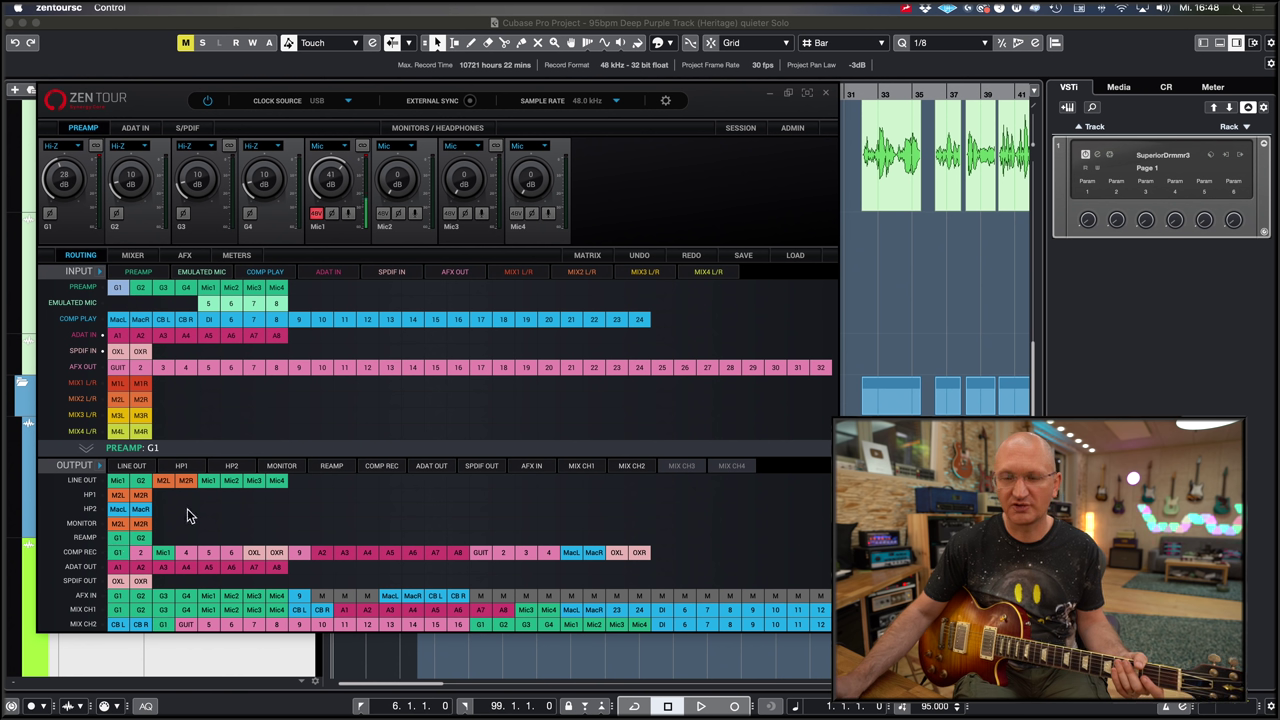
{"action": "left_click_drag", "start_coordinate": [120, 390], "coordinate": [145, 558]}
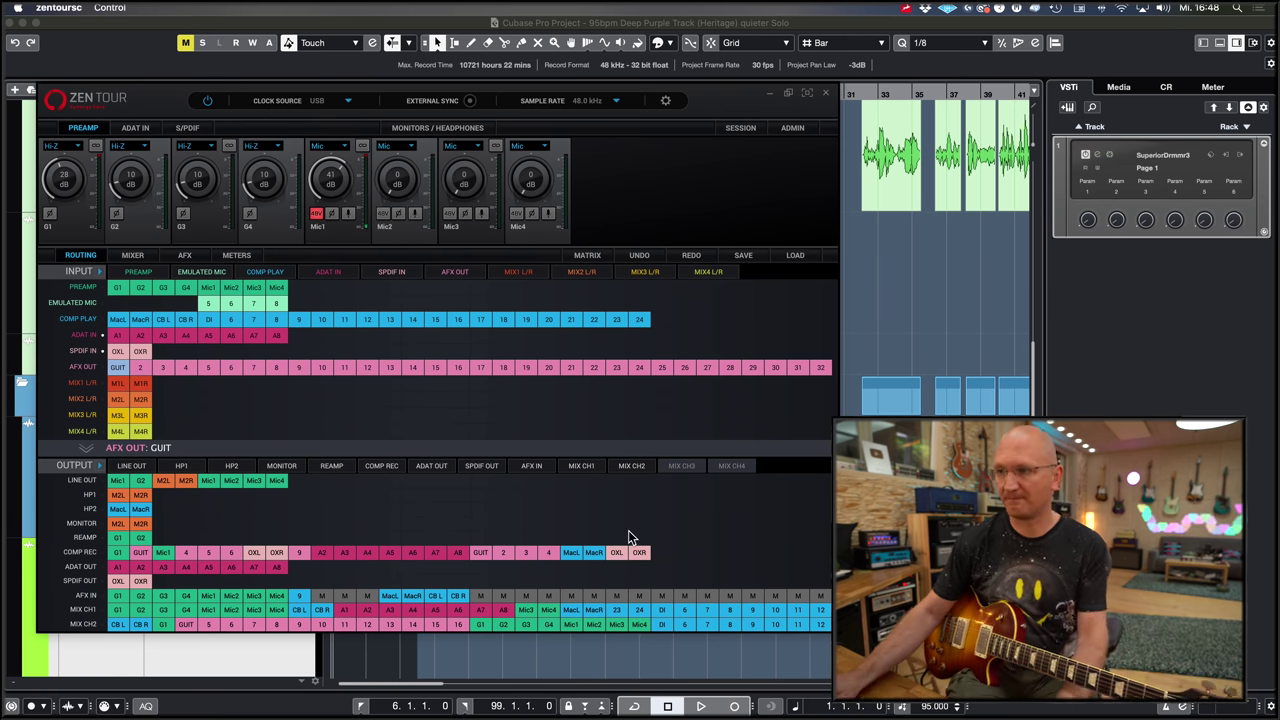
Switch to Cubase and rename the mono UA6176 input bus as "Guit DI" in the audio connections
{"action": "left_click", "coordinate": [939, 259]}
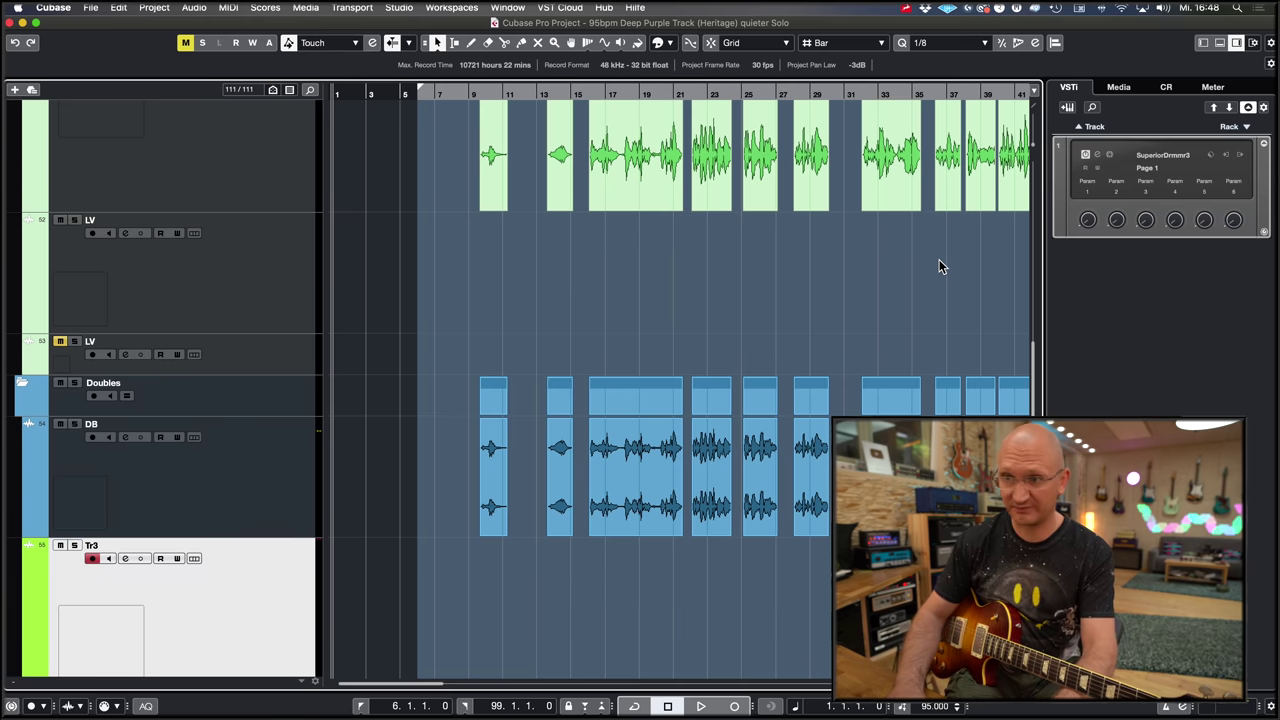
{"action": "key", "text": "F4"}
{"action": "double_click", "coordinate": [97, 249]}
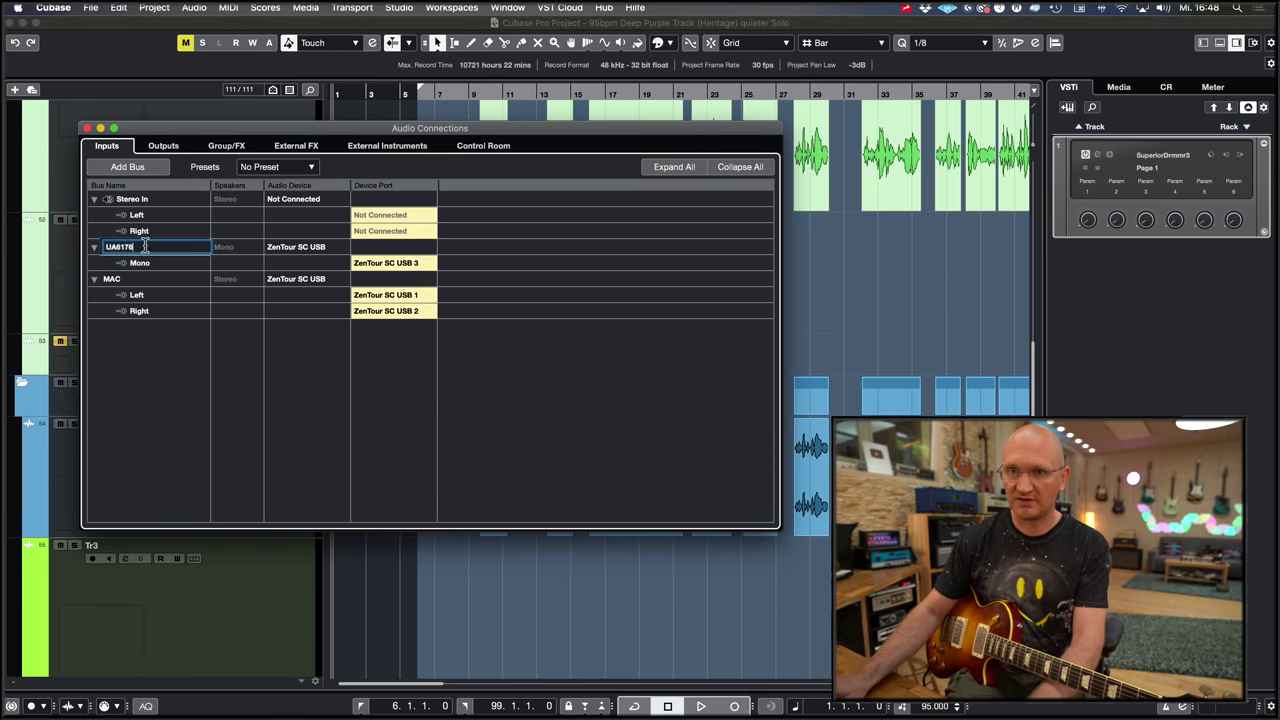
{"action": "type", "text": "Gu"}
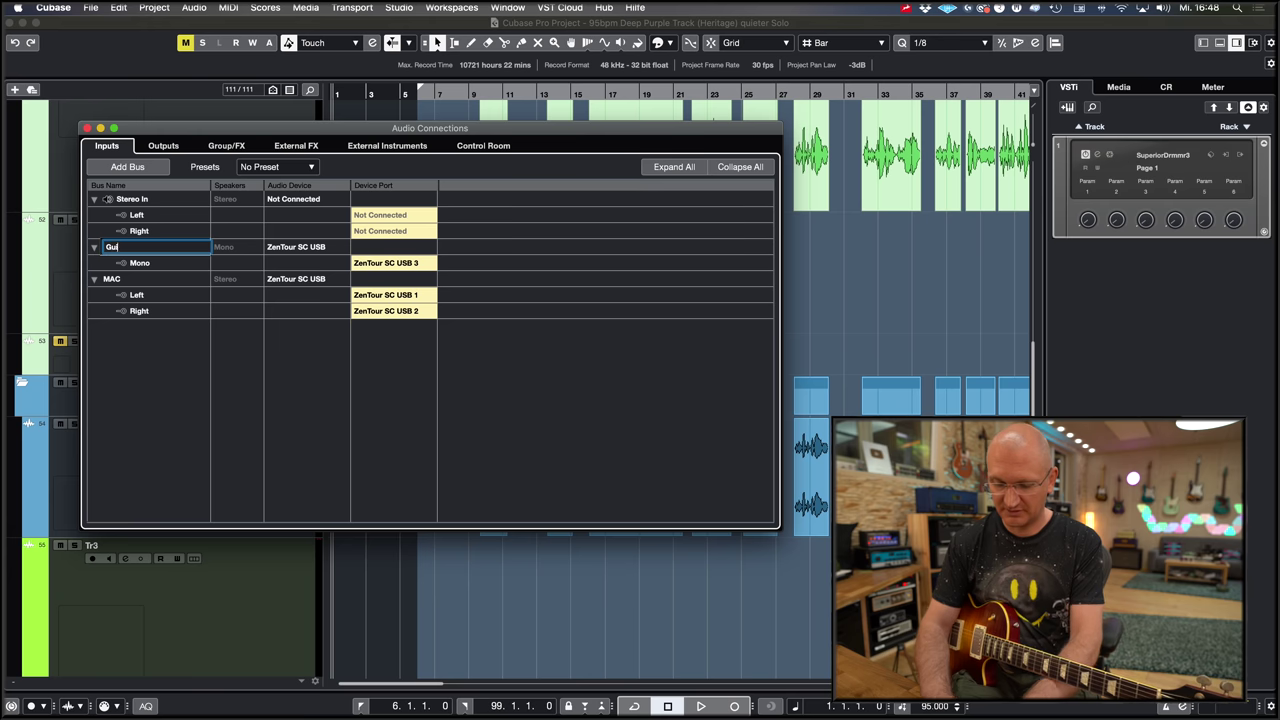
{"action": "type", "text": "it DI"}
{"action": "key", "text": "Return"}
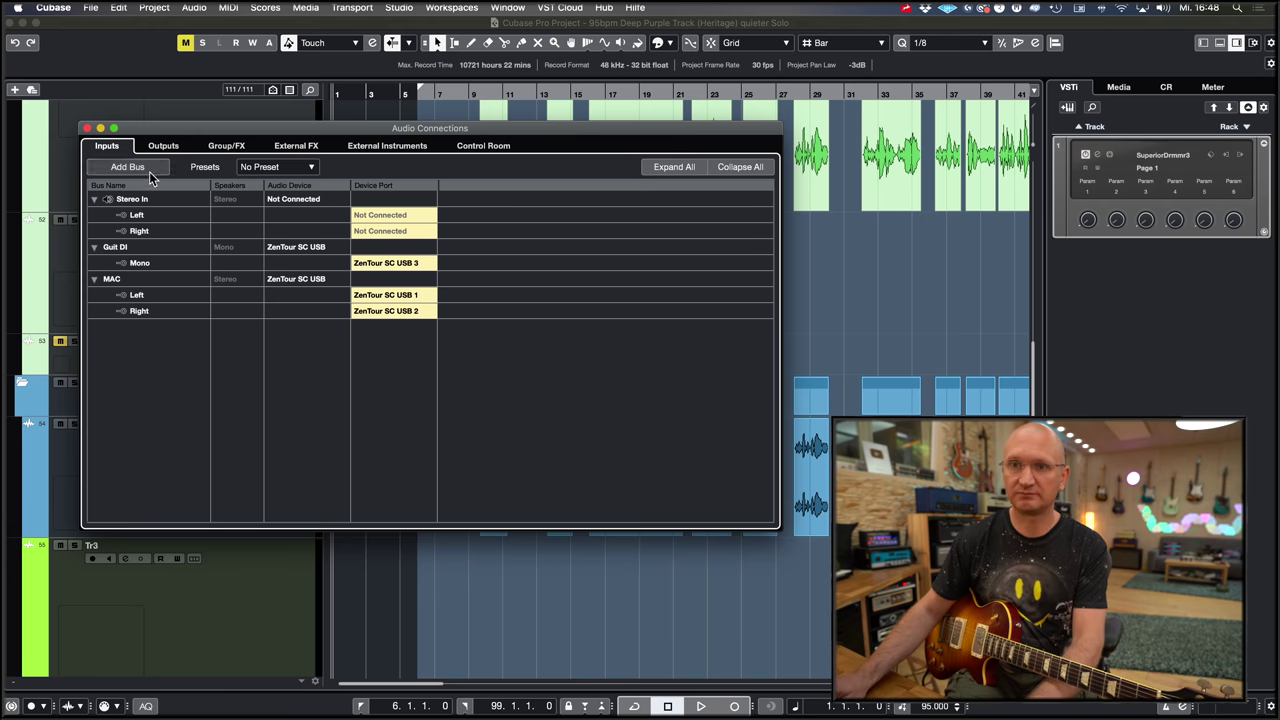
Add a mono input bus named "Guitar Sim"
{"action": "left_click", "coordinate": [130, 167]}
{"action": "left_click", "coordinate": [480, 241]}
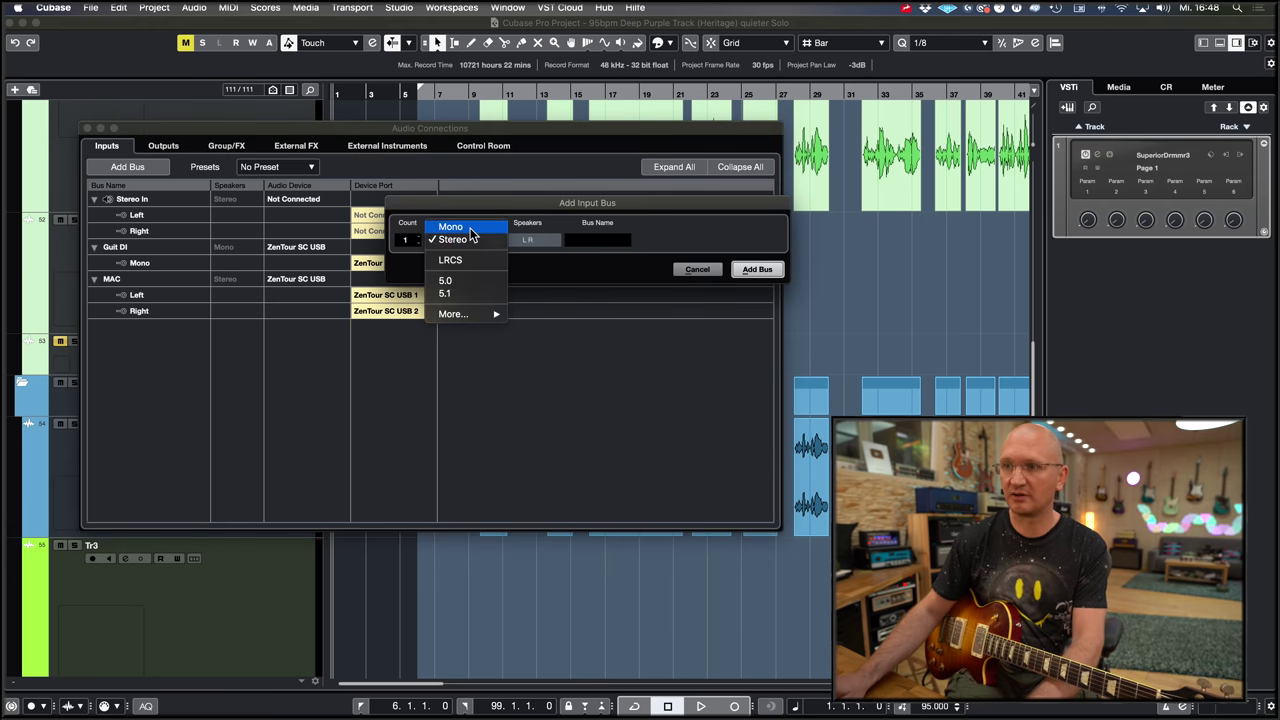
{"action": "left_click", "coordinate": [471, 228]}
{"action": "left_click", "coordinate": [620, 241]}
{"action": "type", "text": "Guitar Sim"}
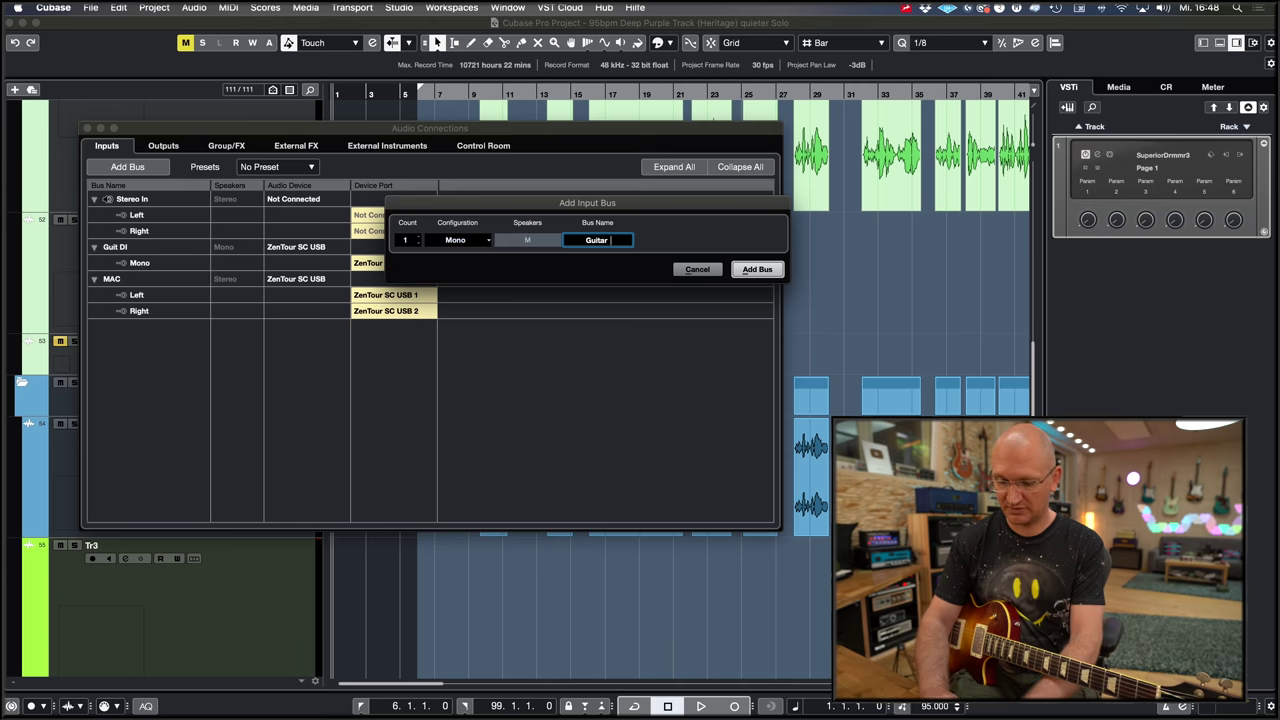
{"action": "left_click", "coordinate": [757, 269]}
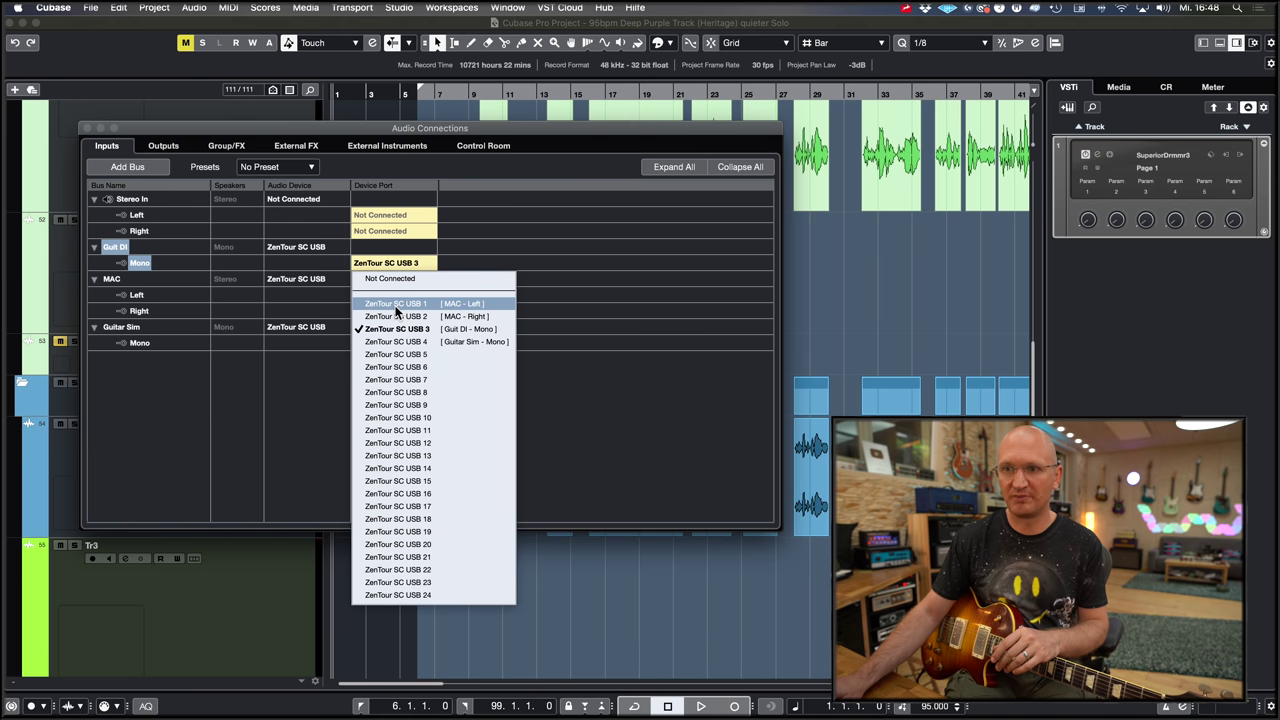
Assign the Guit DI bus to ZenTour SC USB 1 and the Guitar Sim bus to ZenTour SC USB 2, then close the audio connections
{"action": "key", "text": "Escape"}
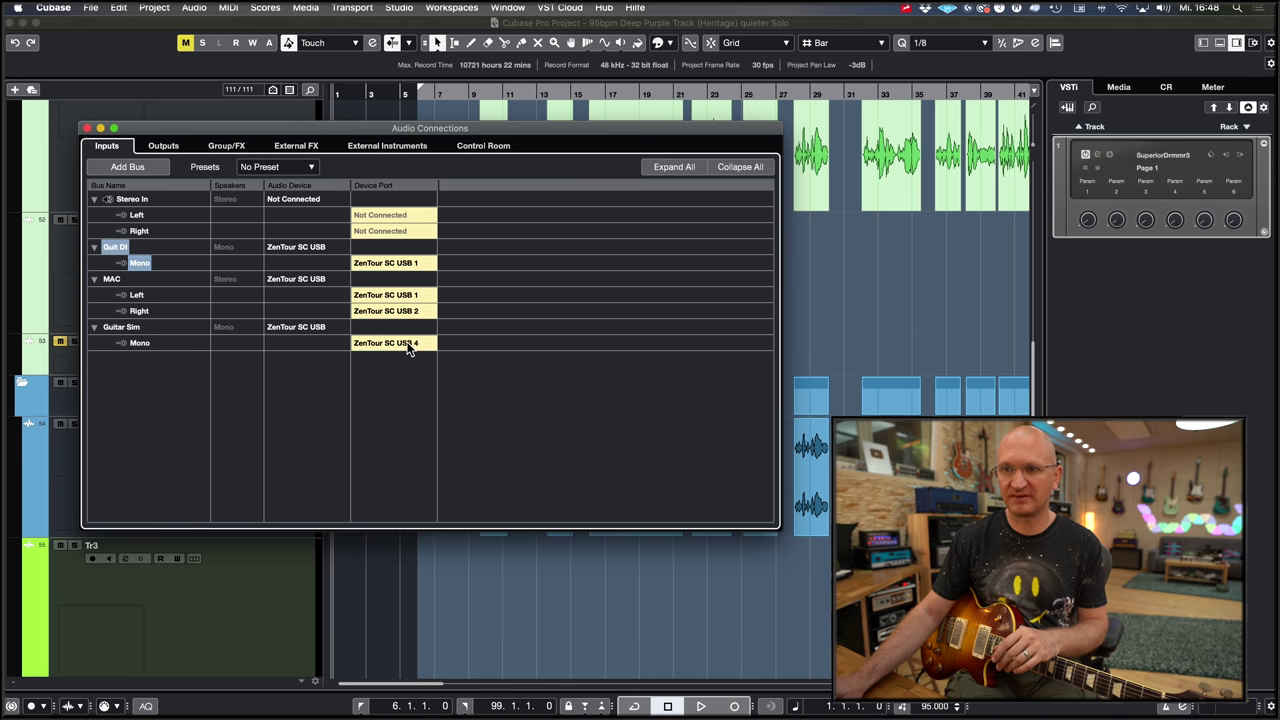
{"action": "left_click", "coordinate": [407, 344]}
{"action": "left_click", "coordinate": [413, 398]}
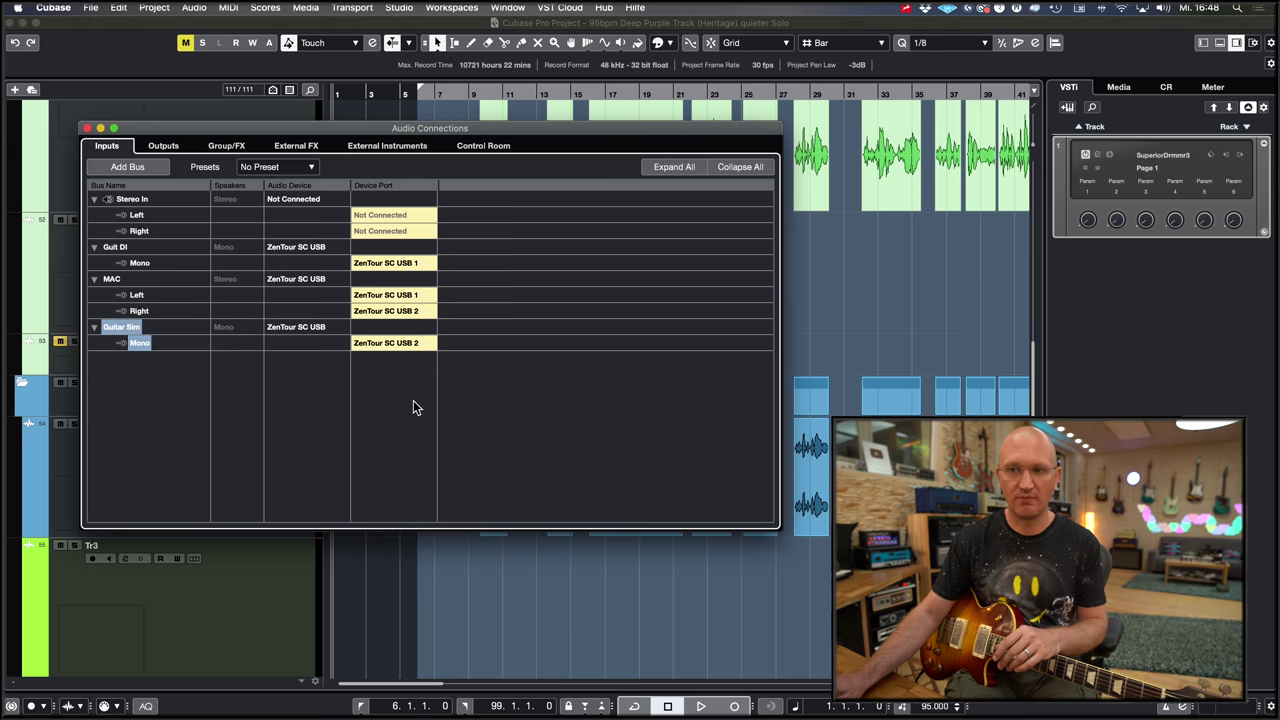
{"action": "left_click", "coordinate": [87, 128]}
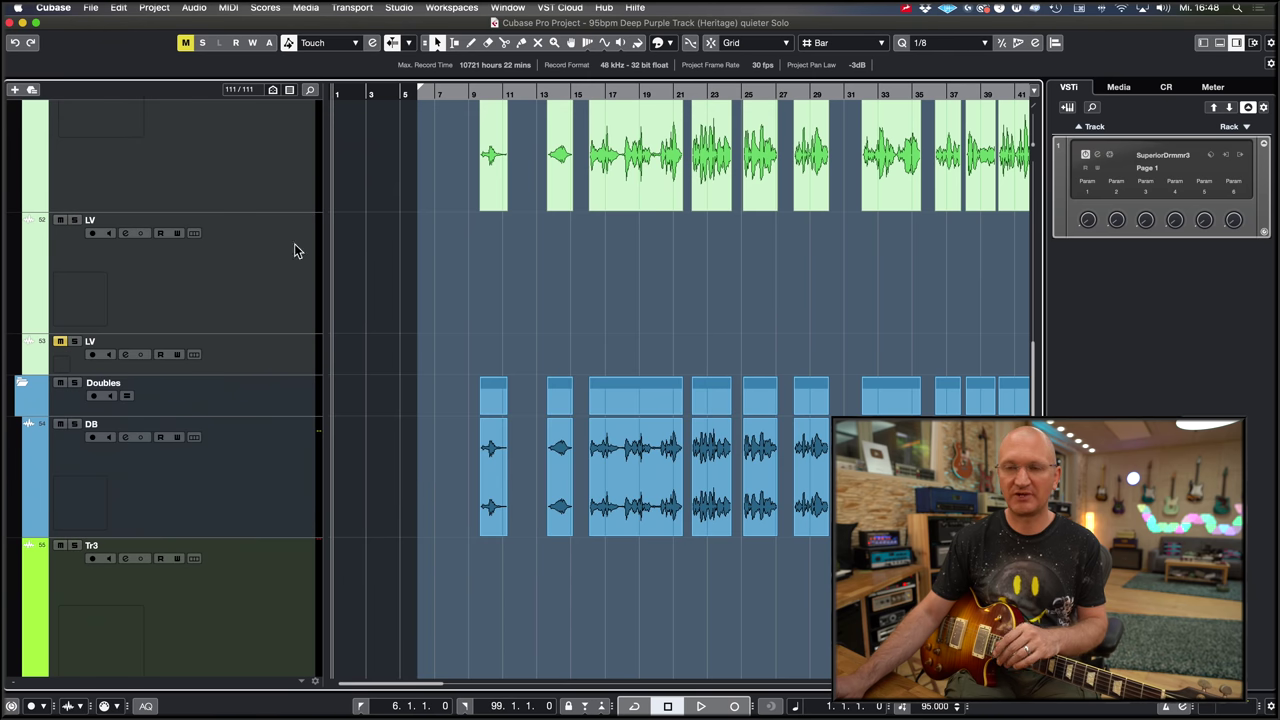
Expand the EG 1-4 folder track and mute the opening audio events on EG 1 and EG 2
{"action": "scroll", "coordinate": [441, 318], "scroll_direction": "up", "scroll_amount": 5}
{"action": "scroll", "coordinate": [441, 318], "scroll_direction": "down", "scroll_amount": 5}
{"action": "scroll", "coordinate": [441, 318], "scroll_direction": "up", "scroll_amount": 5}
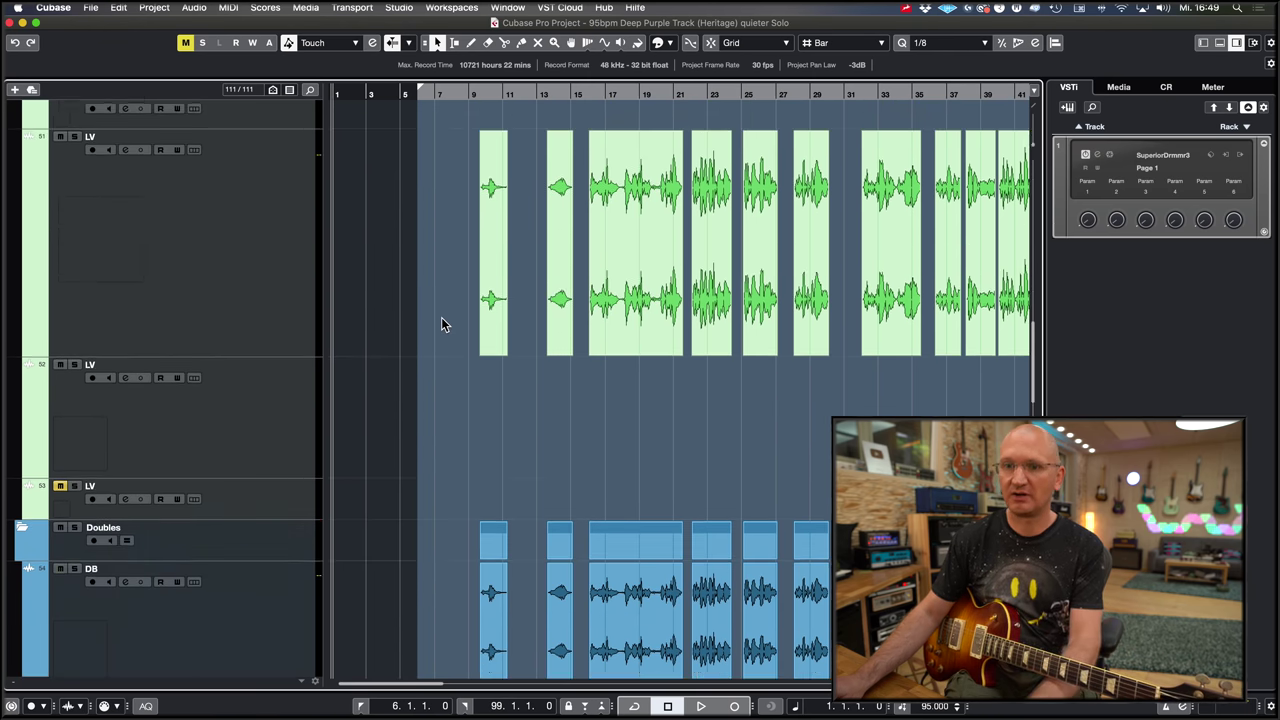
{"action": "scroll", "coordinate": [441, 317], "scroll_direction": "up", "scroll_amount": 10}
{"action": "scroll", "coordinate": [441, 317], "scroll_direction": "down", "scroll_amount": 3}
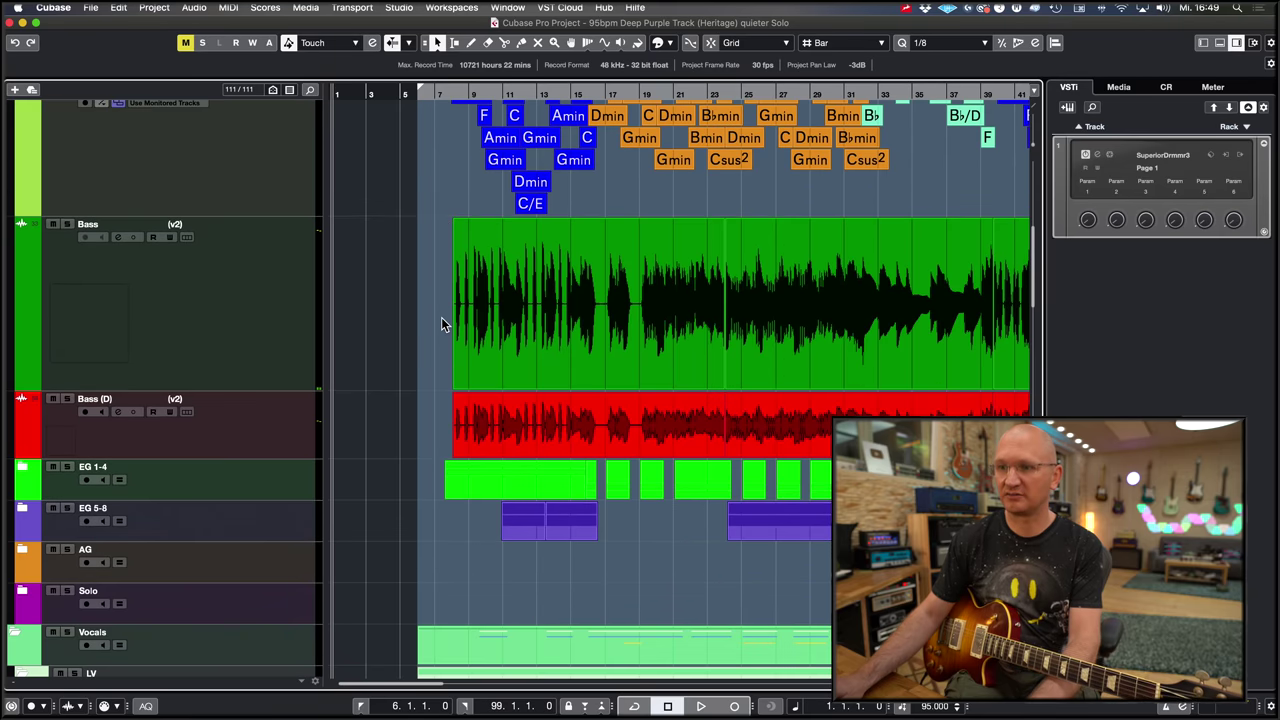
{"action": "scroll", "coordinate": [441, 317], "scroll_direction": "down", "scroll_amount": 5}
{"action": "key", "text": "g"}
{"action": "left_click", "coordinate": [22, 466]}
{"action": "key", "text": "7"}
{"action": "left_click_drag", "start_coordinate": [547, 270], "coordinate": [414, 373]}
{"action": "key", "text": "1"}
{"action": "key", "text": "h"}
Add two mono audio tracks named "EG" below EG 1, keeping Master as their output
{"action": "right_click", "coordinate": [278, 260]}
{"action": "mouse_move", "coordinate": [300, 262]}
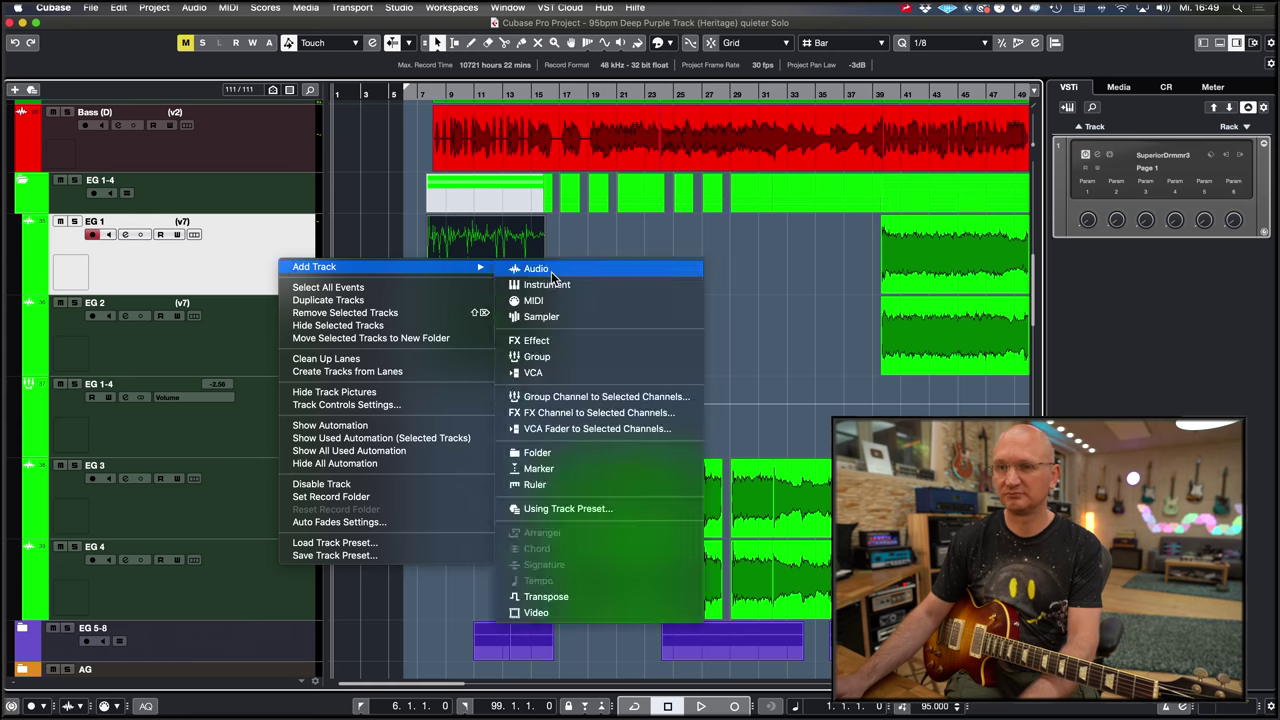
{"action": "left_click", "coordinate": [523, 277]}
{"action": "left_click", "coordinate": [1008, 408]}
{"action": "left_click_drag", "start_coordinate": [960, 234], "coordinate": [430, 175]}
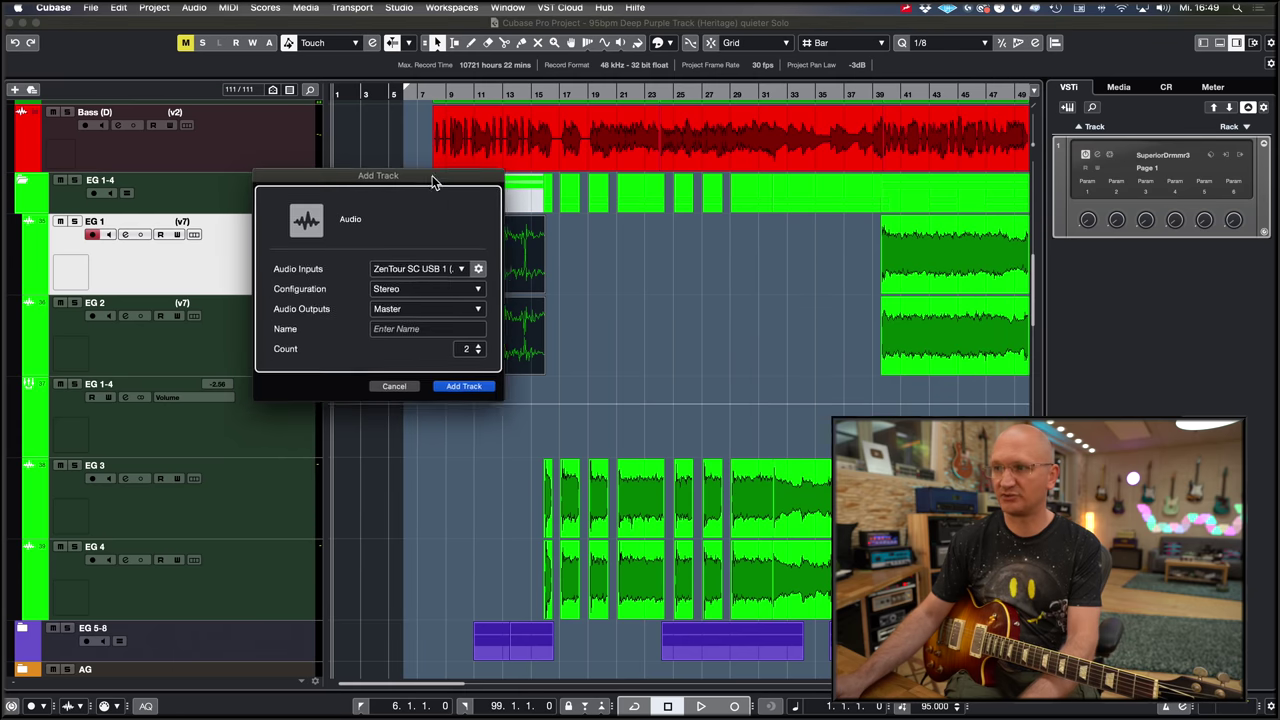
{"action": "left_click", "coordinate": [444, 291]}
{"action": "left_click", "coordinate": [400, 287]}
{"action": "left_click", "coordinate": [420, 328]}
{"action": "type", "text": "EG"}
{"action": "left_click", "coordinate": [459, 385]}
Rename the two new tracks as "EG DI" and "EG SIM"
{"action": "double_click", "coordinate": [100, 302]}
{"action": "key", "text": "BackSpace"}
{"action": "key", "text": "BackSpace"}
{"action": "type", "text": "DI"}
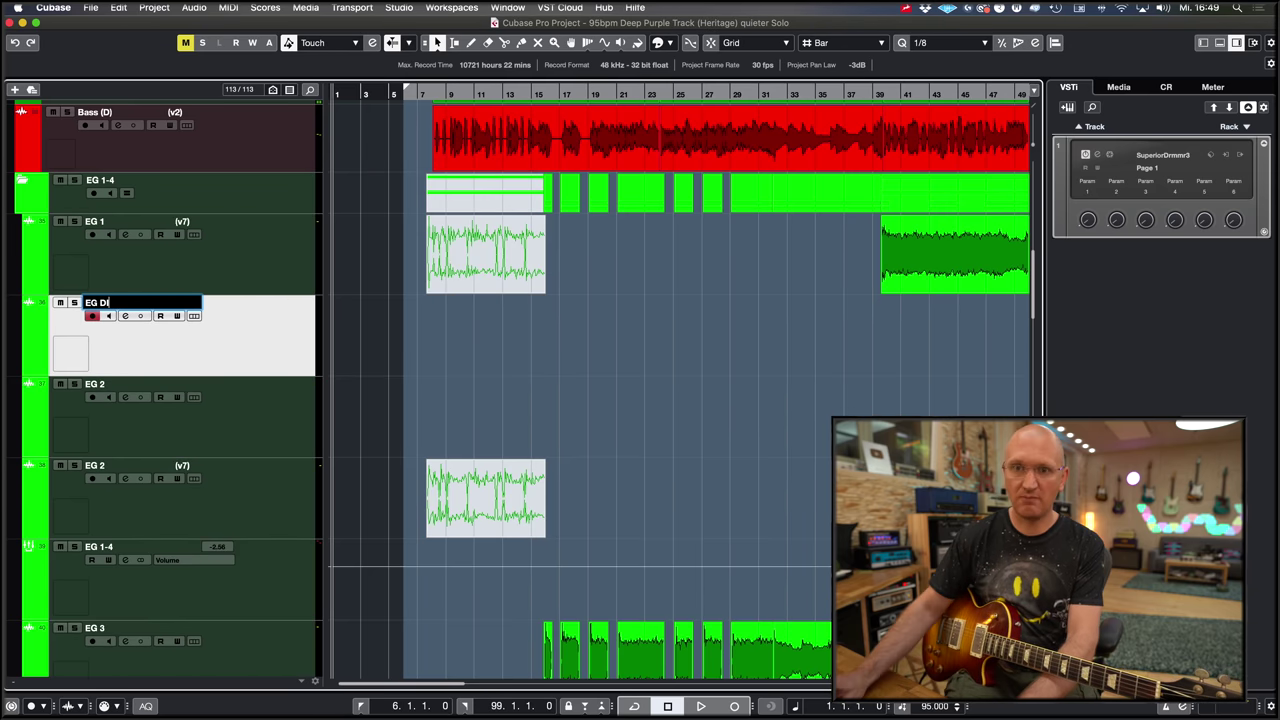
{"action": "double_click", "coordinate": [131, 383]}
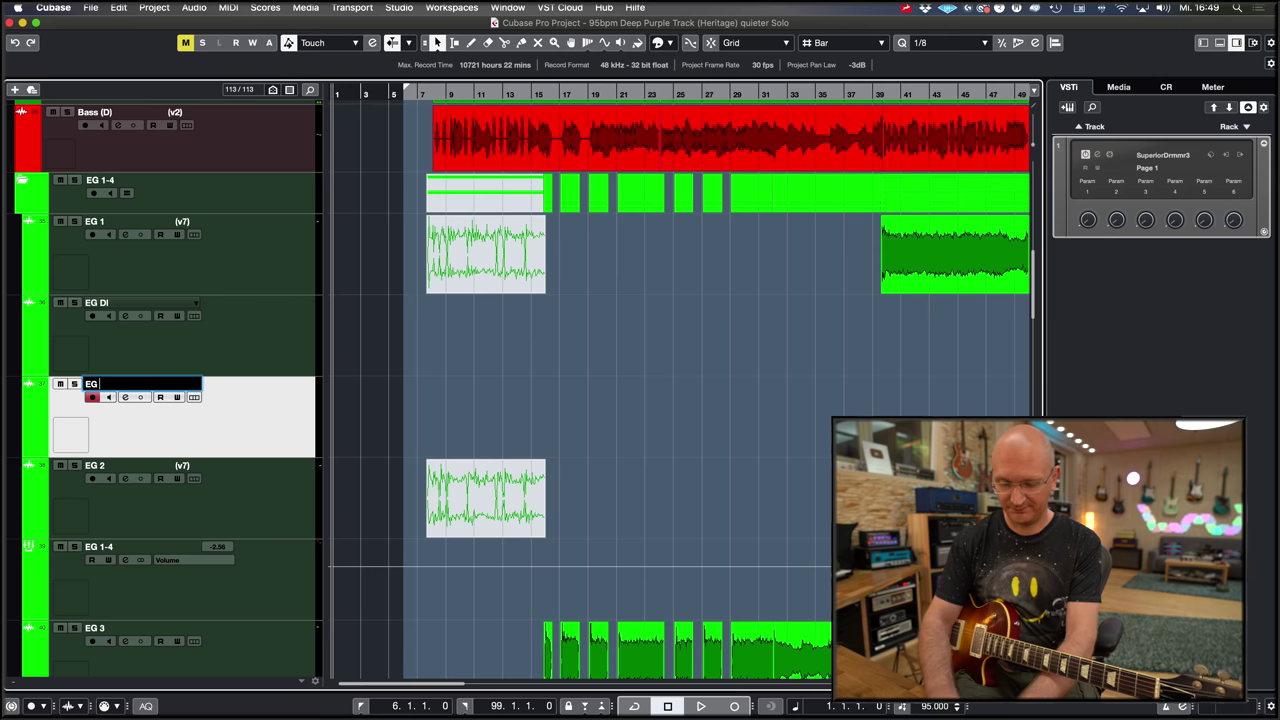
{"action": "type", "text": "SIM"}
{"action": "key", "text": "Return"}
Color the EG DI and EG SIM tracks yellow
{"action": "left_click", "coordinate": [35, 368]}
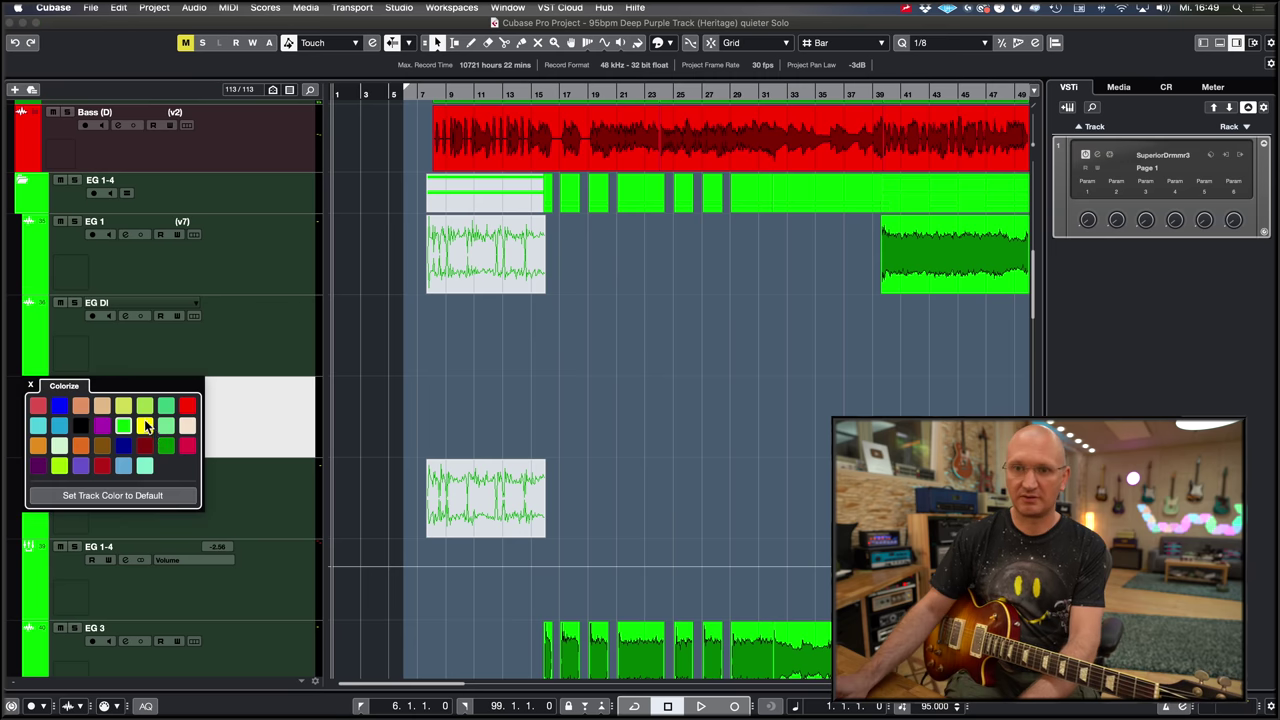
{"action": "left_click", "coordinate": [123, 425]}
{"action": "left_click", "coordinate": [42, 415]}
{"action": "left_click", "coordinate": [123, 472]}
Set the EG SIM channel's input routing to Guitar Sim in the MixConsole and return to the project
{"action": "key", "text": "F4"}
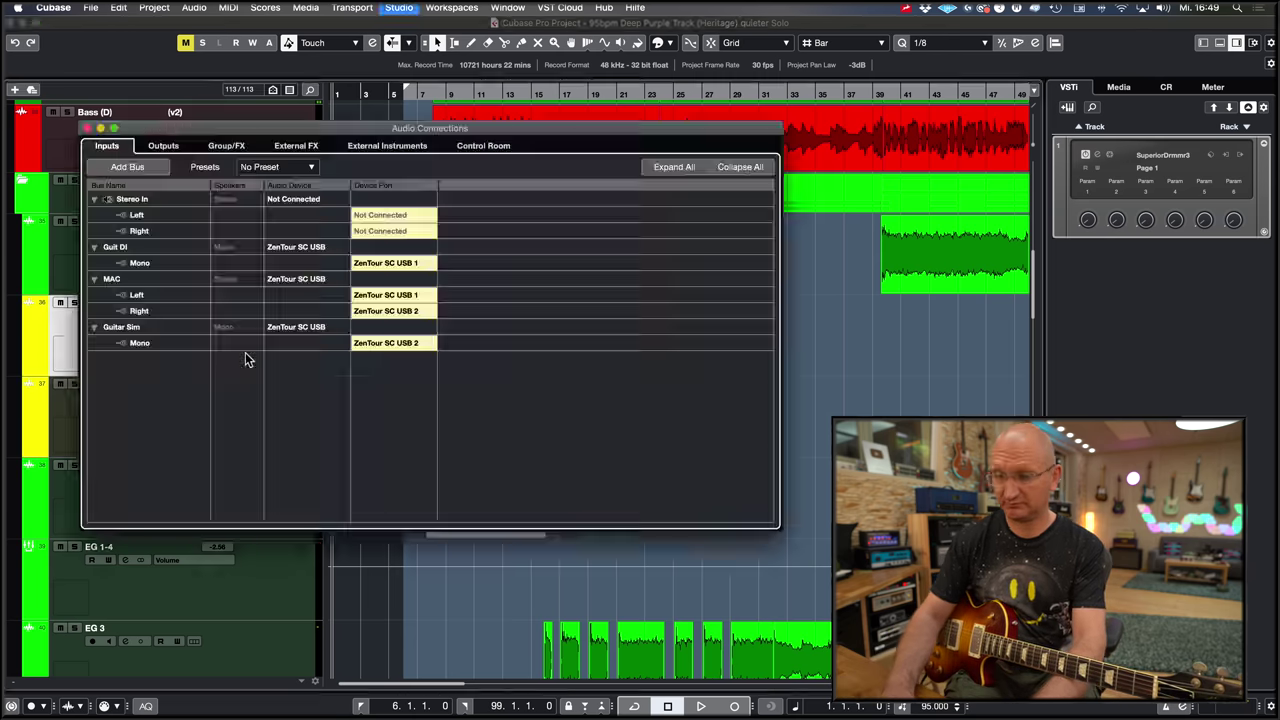
{"action": "key", "text": "F3"}
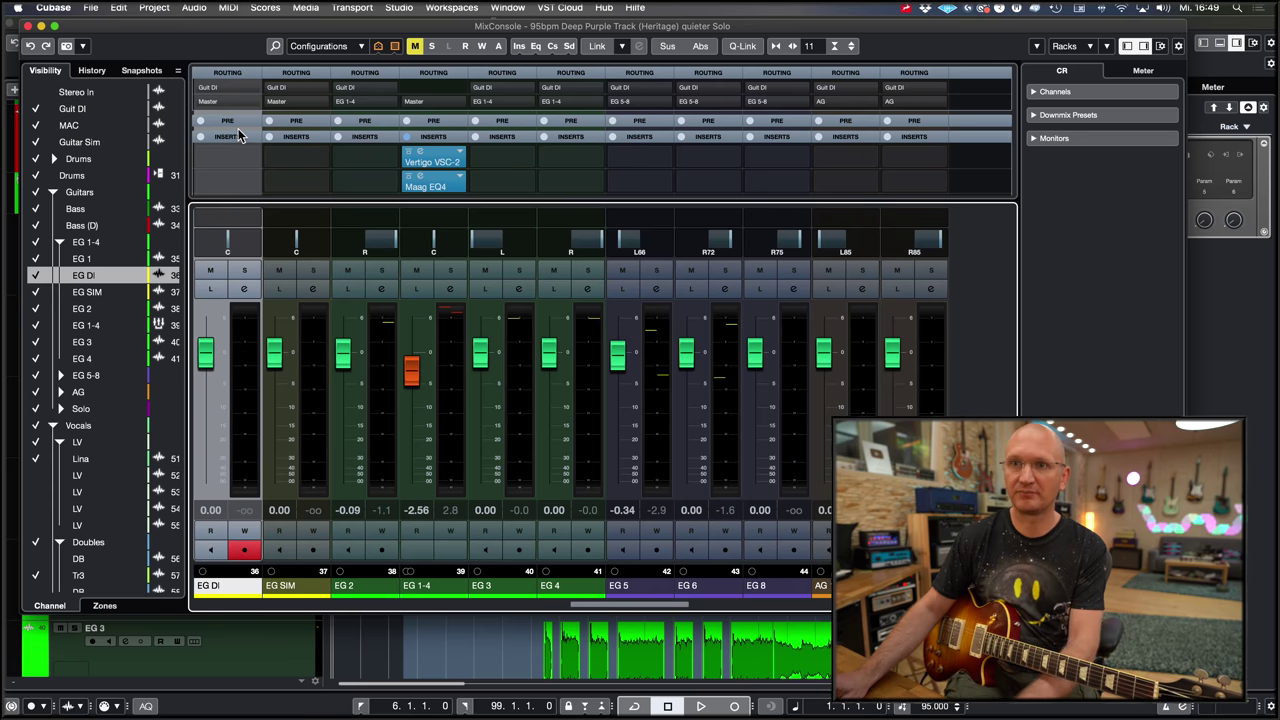
{"action": "left_click", "coordinate": [321, 90]}
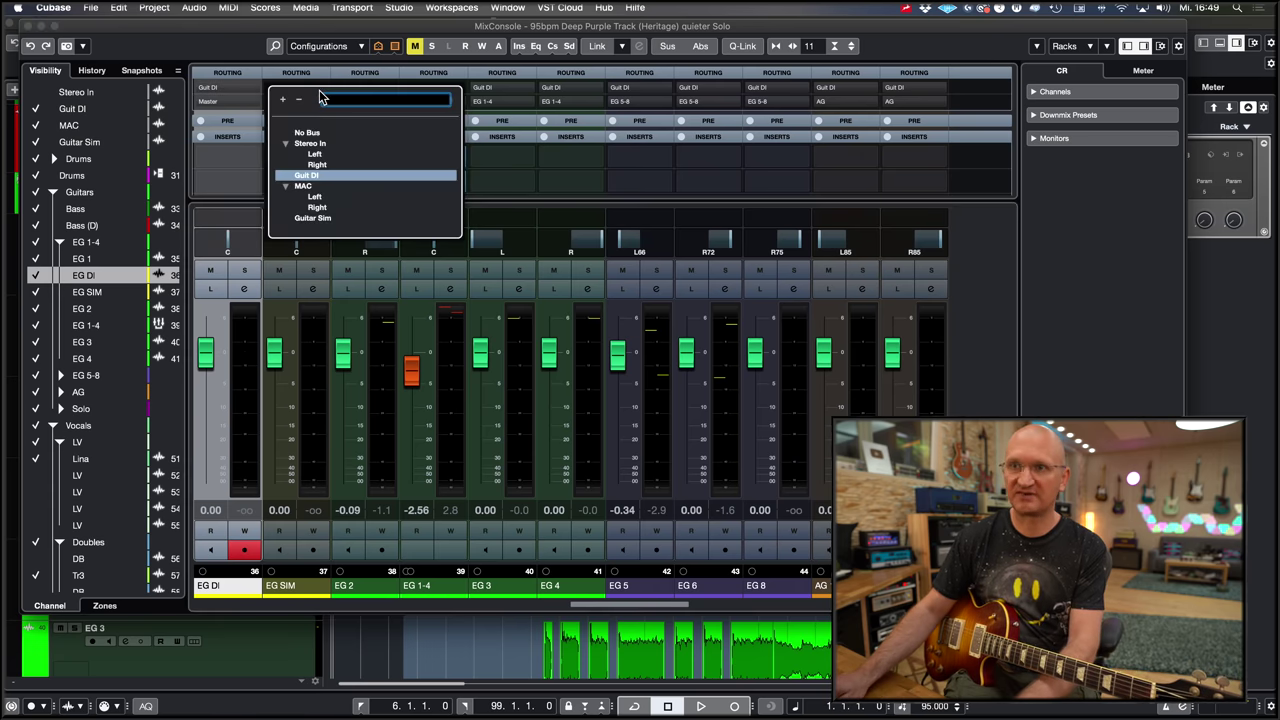
{"action": "left_click", "coordinate": [316, 219]}
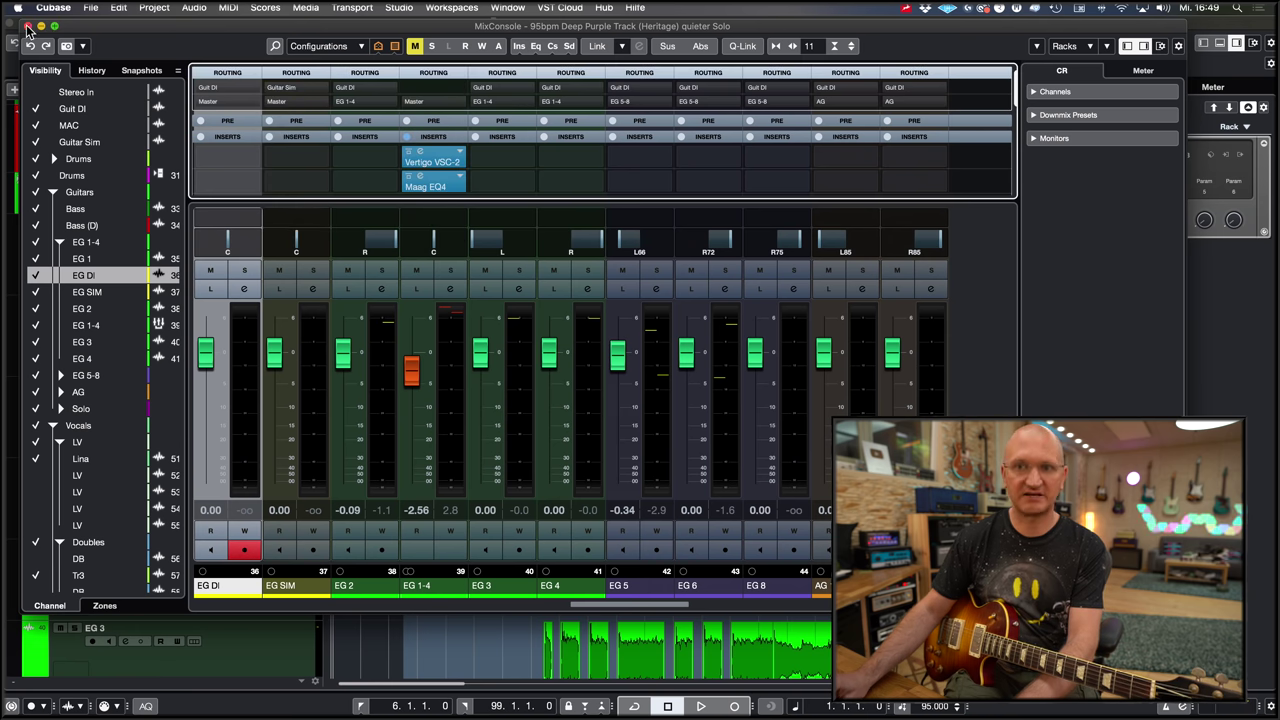
{"action": "left_click", "coordinate": [27, 26]}
{"action": "key", "text": "h"}
{"action": "key", "text": "h"}
{"action": "key", "text": "h"}
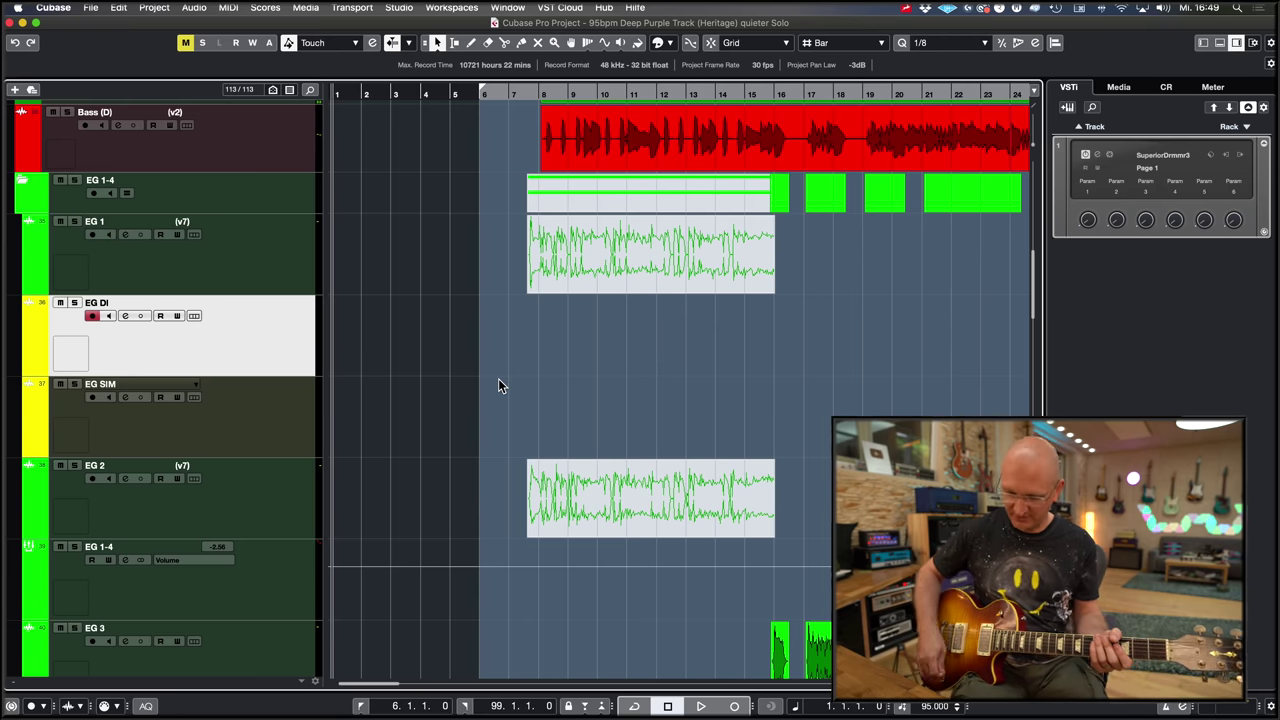
Switch to the Zen Tour control panel to review the guitar's AFX and Comp Rec routing, and return to Cubase
{"action": "left_click", "coordinate": [646, 690]}
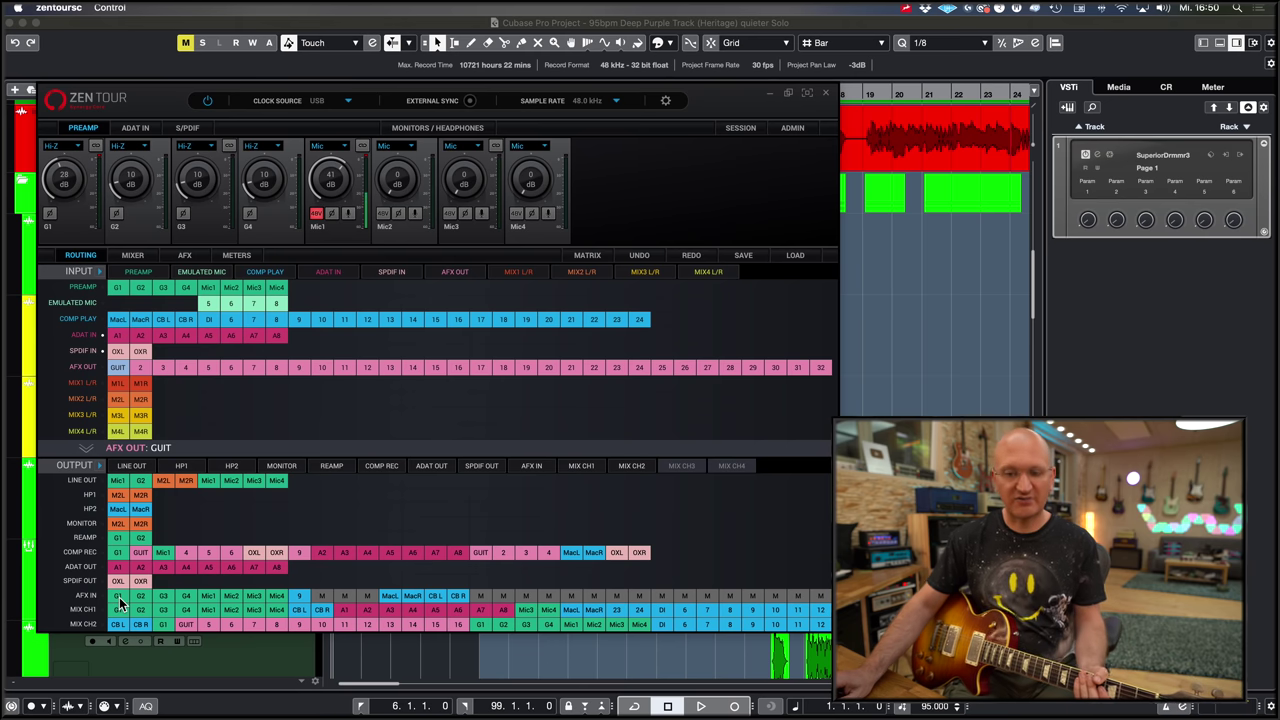
{"action": "left_click", "coordinate": [186, 256]}
{"action": "left_click", "coordinate": [858, 236]}
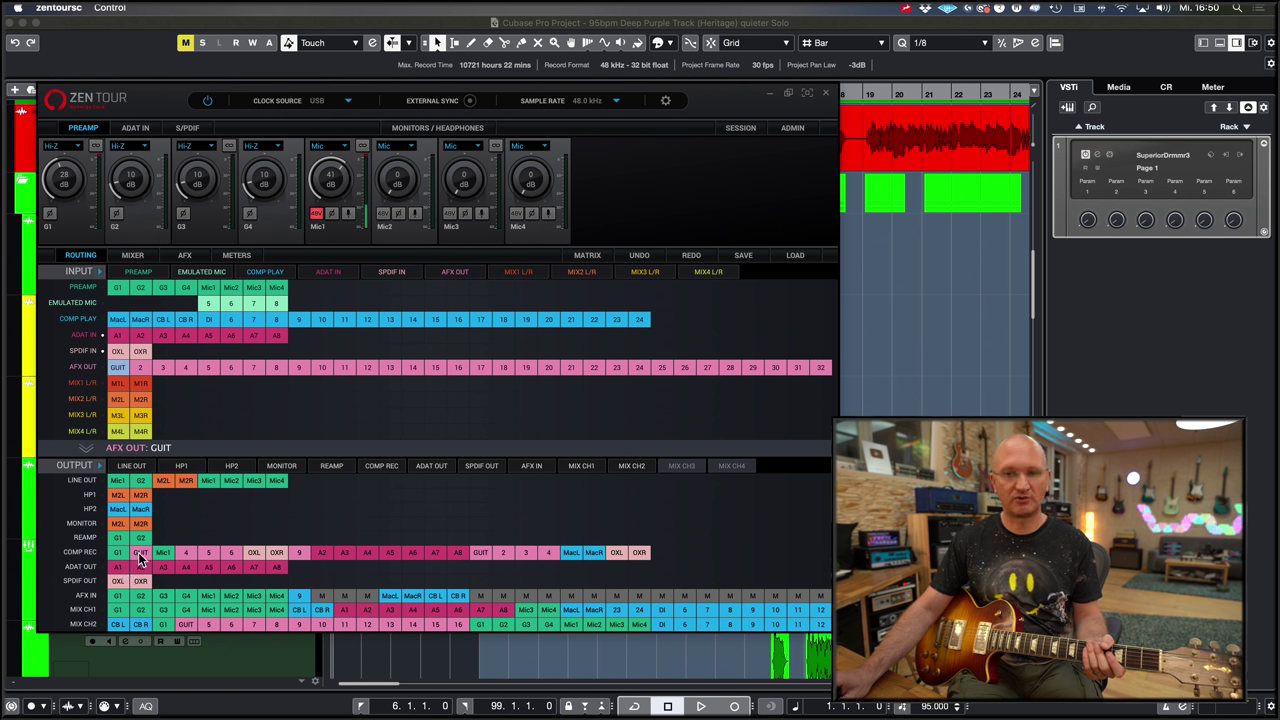
{"action": "left_click", "coordinate": [884, 391]}
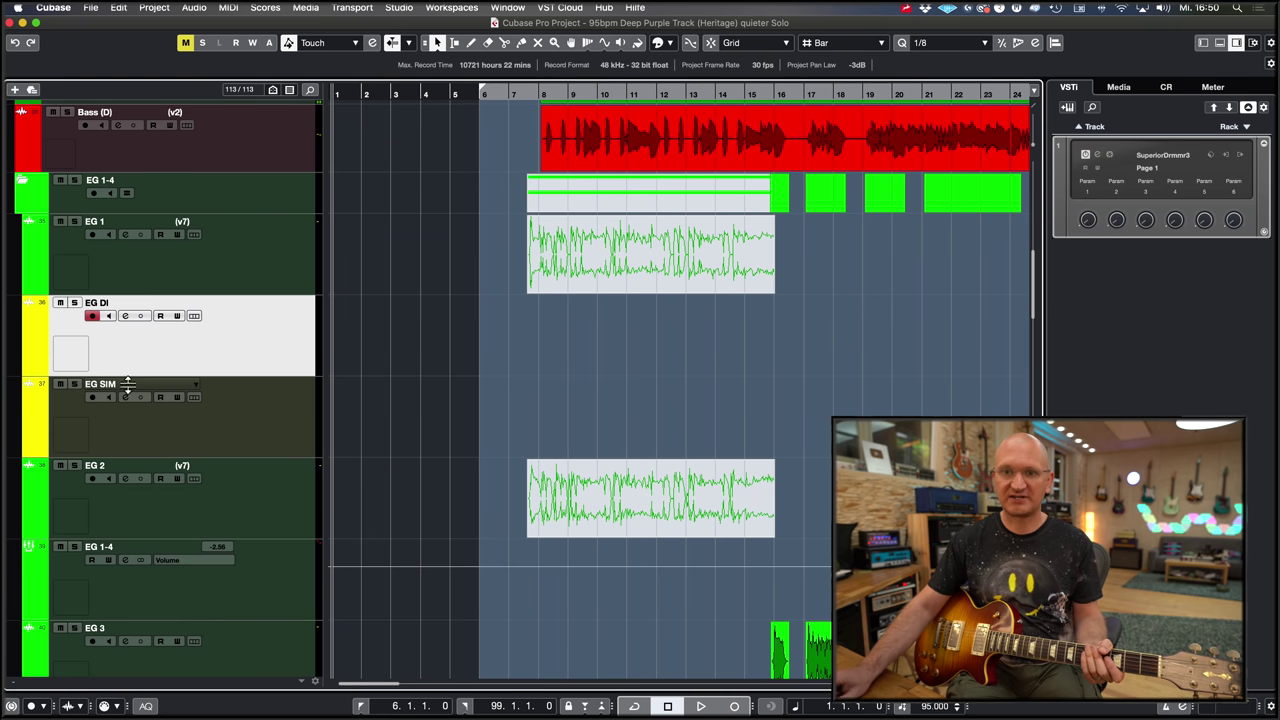
Record-enable EG SIM alongside EG DI and record a guitar take of about three bars from bar 1 on both tracks
{"action": "left_click", "coordinate": [91, 398]}
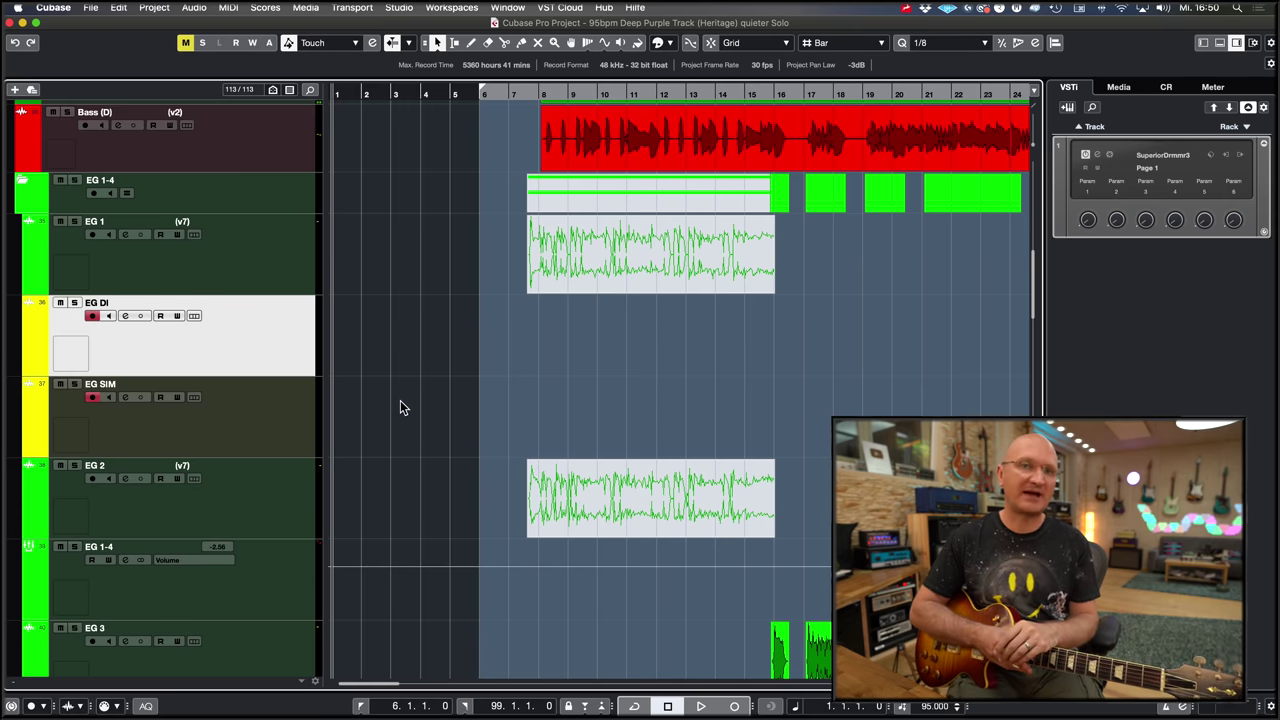
{"action": "key", "text": "KP_Multiply"}
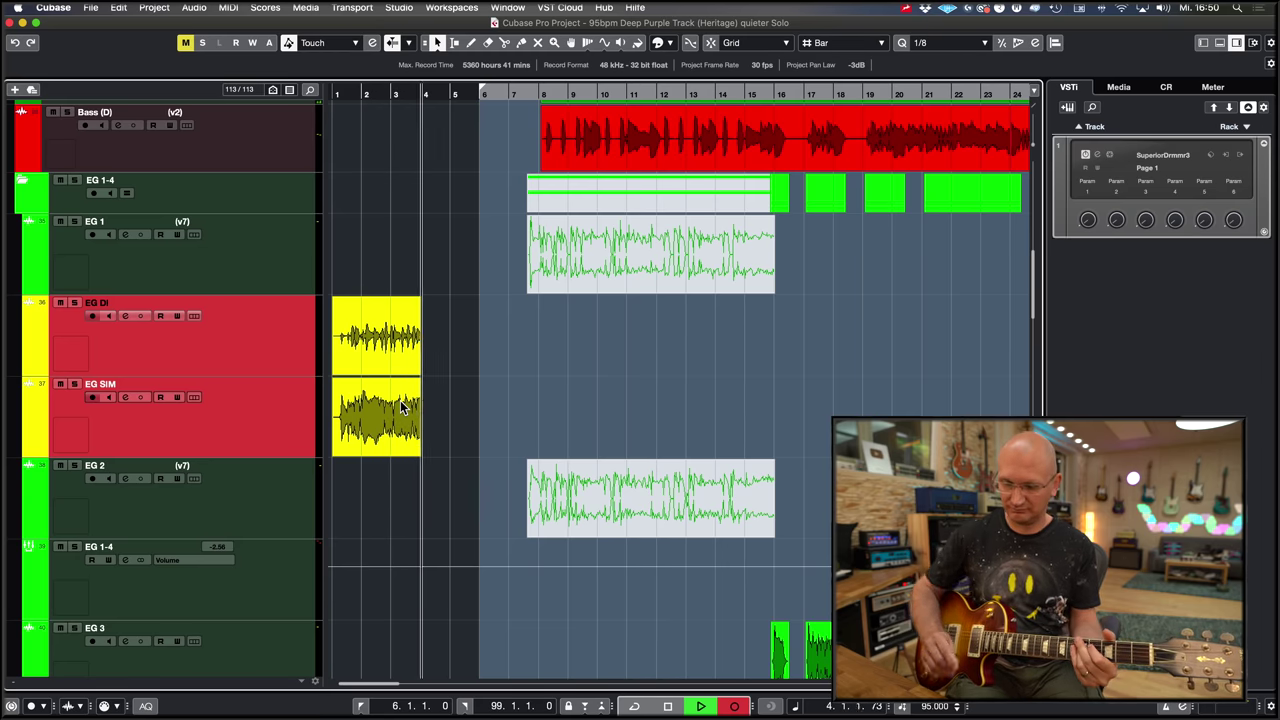
{"action": "key", "text": "space"}
{"action": "key", "text": "h"}
{"action": "key", "text": "h"}
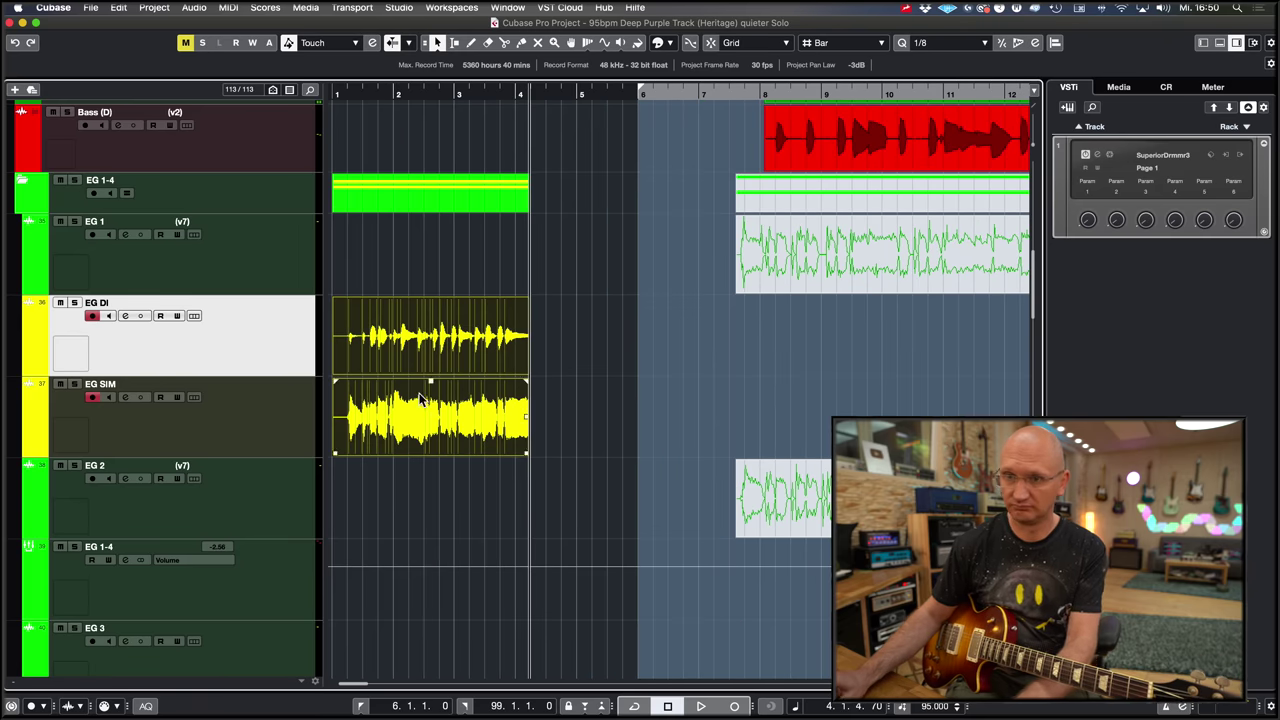
Mute EG SIM and play back the dry EG DI recording, checking the channel settings in the MixConsole
{"action": "left_click", "coordinate": [60, 390]}
{"action": "key", "text": "space"}
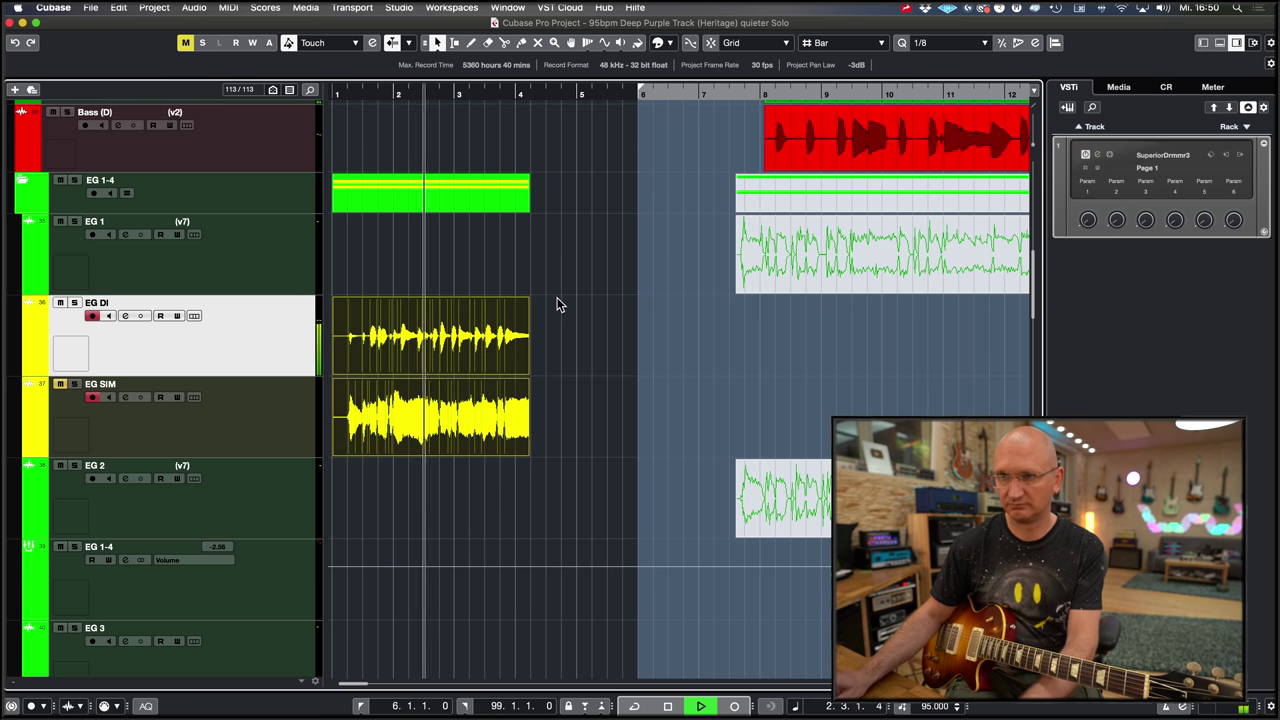
{"action": "key", "text": "space"}
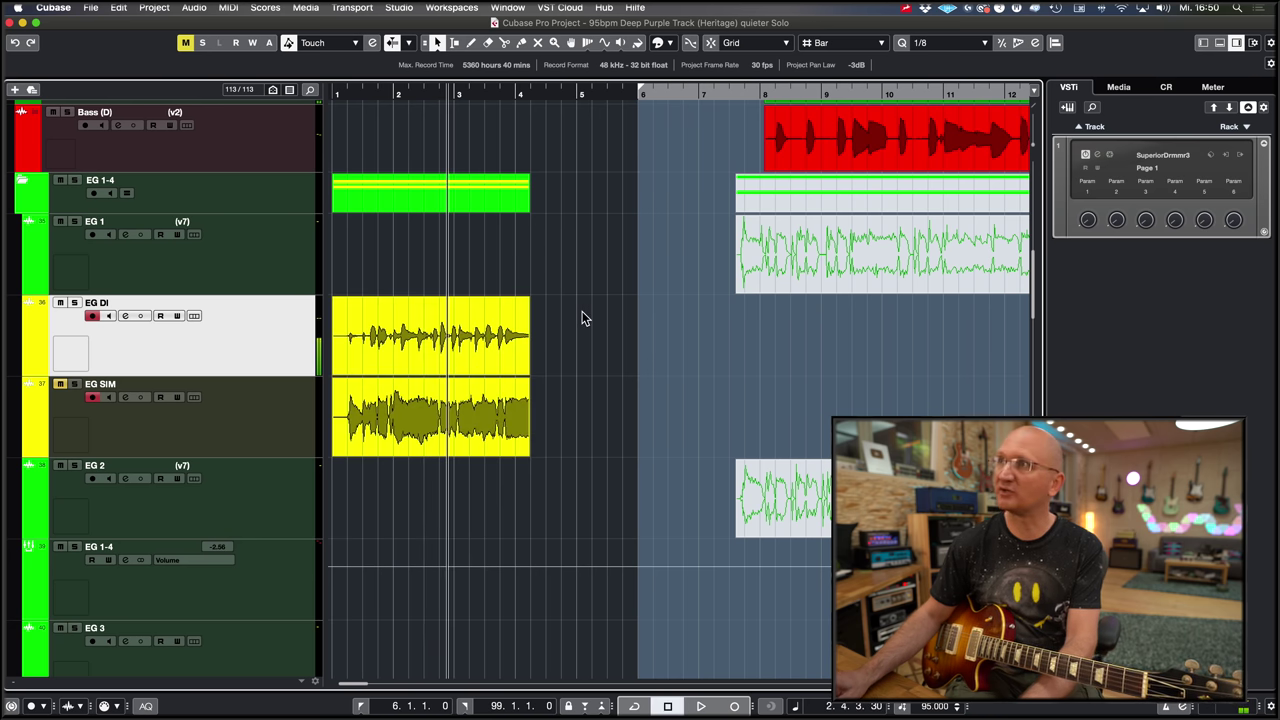
{"action": "key", "text": "F3"}
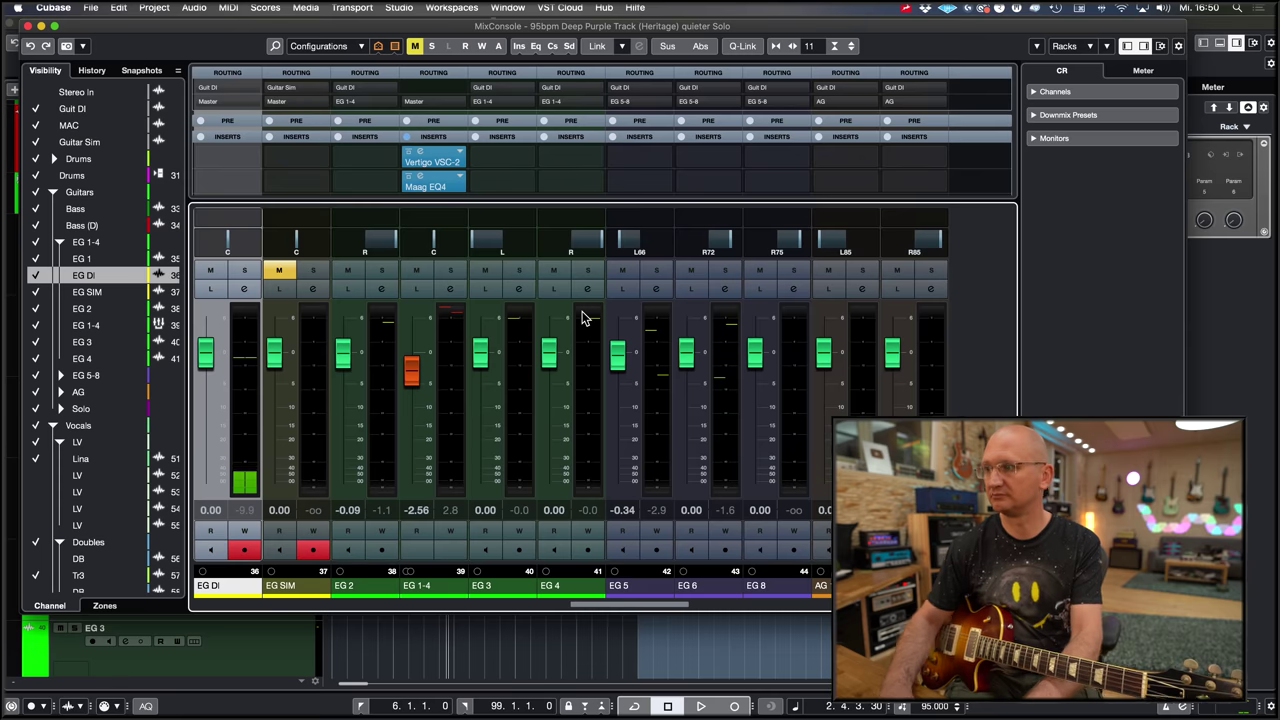
{"action": "left_click", "coordinate": [29, 26]}
{"action": "key", "text": "space"}
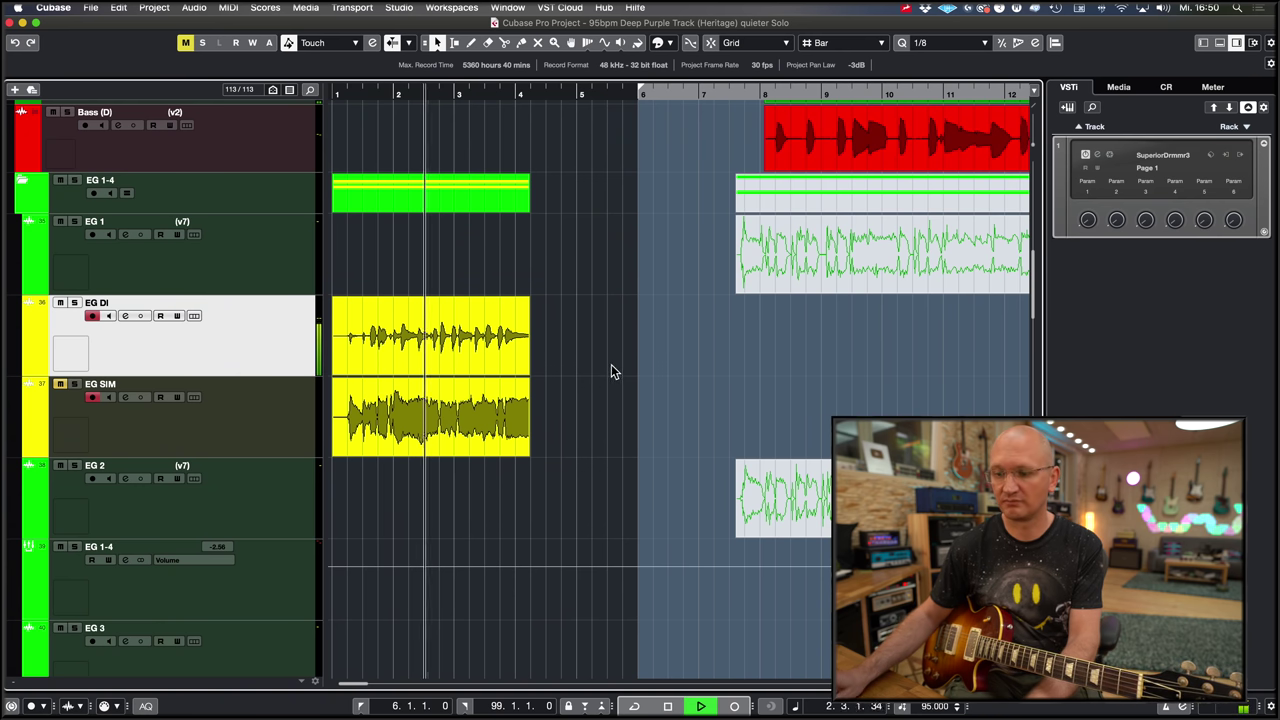
{"action": "key", "text": "space"}
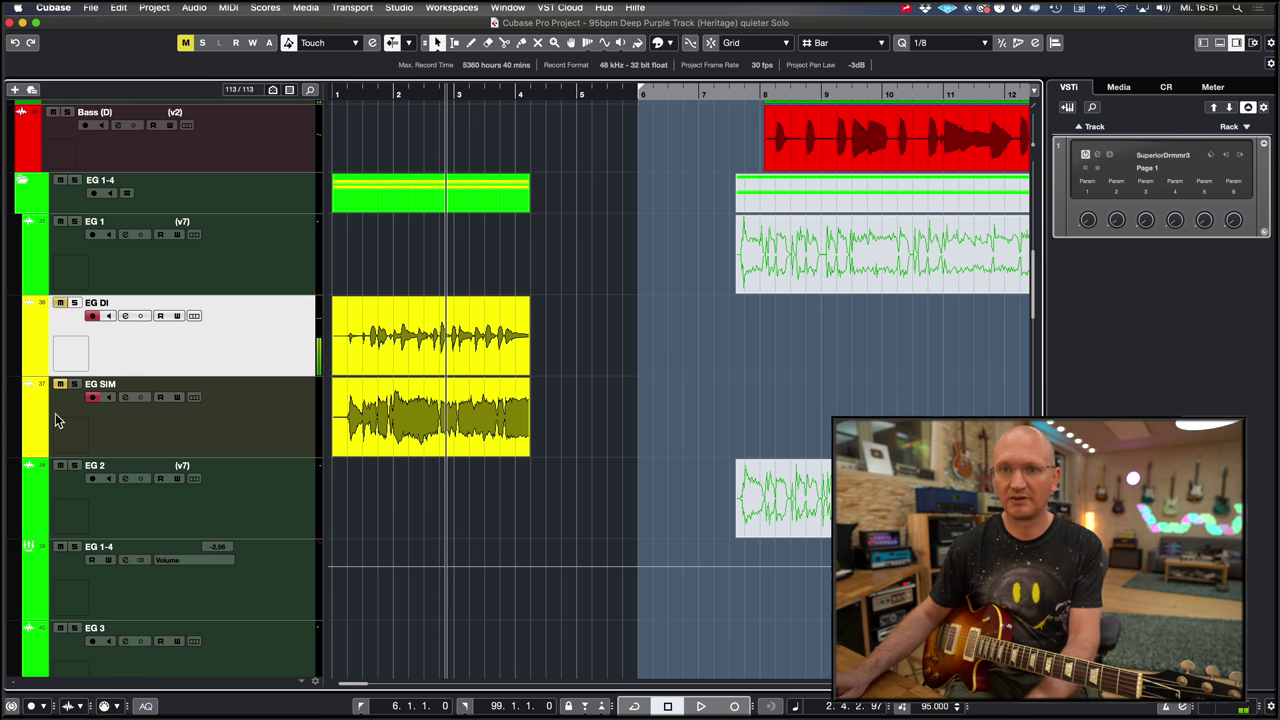
Play back the processed EG SIM recording with EG DI muted
{"action": "key", "text": "space"}
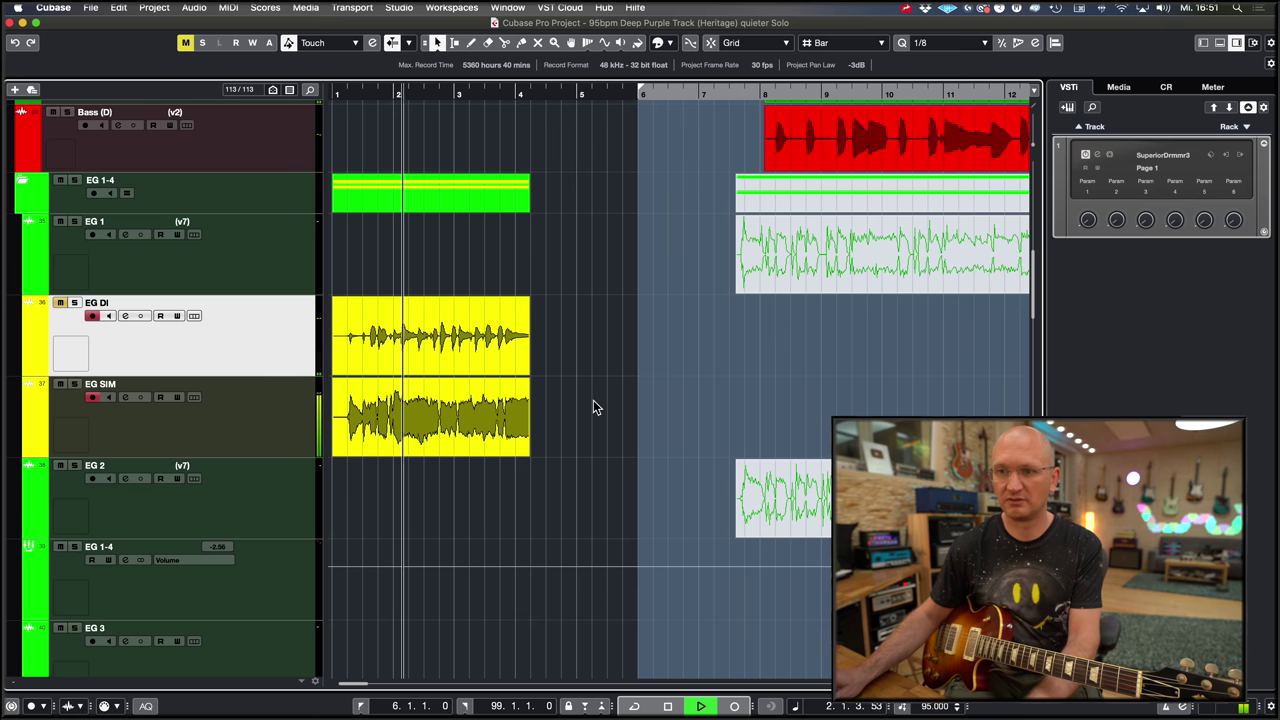
{"action": "key", "text": "space"}
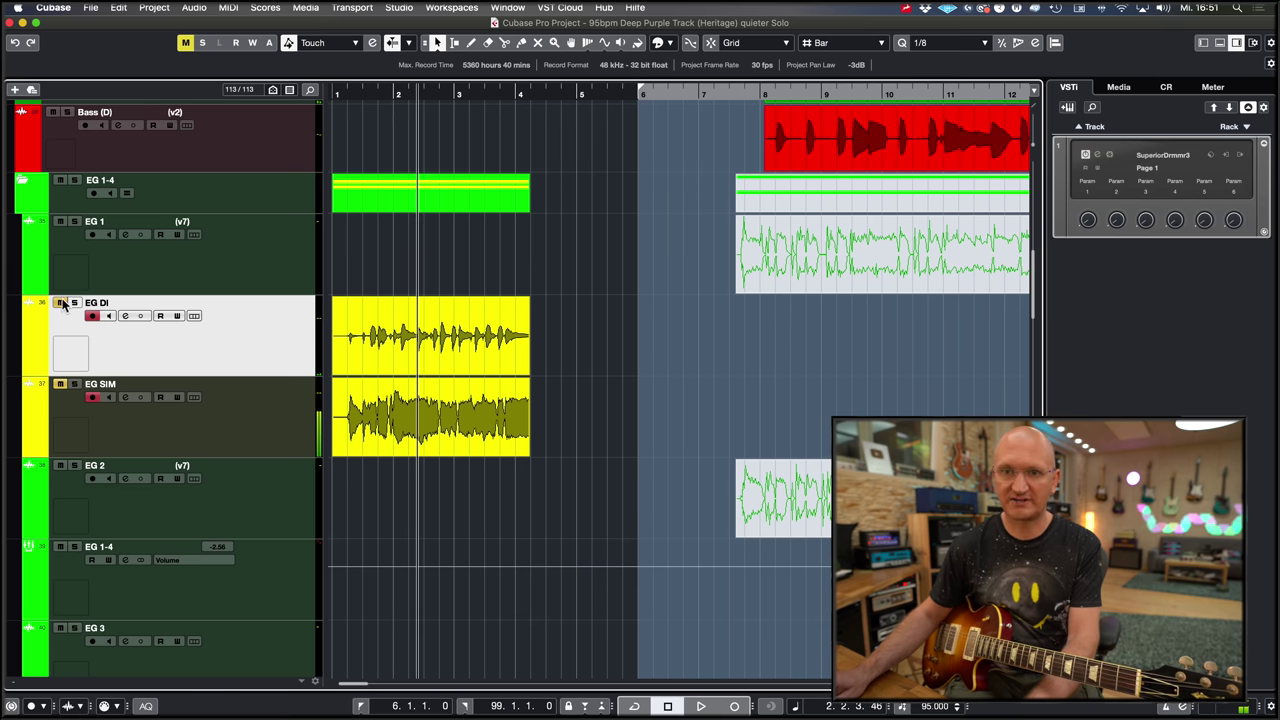
Delete the test recordings around bars 1 to 4 on the EG DI and EG SIM tracks
{"action": "key", "text": "g"}
{"action": "left_click_drag", "start_coordinate": [528, 336], "coordinate": [420, 441]}
{"action": "key", "text": "Delete"}
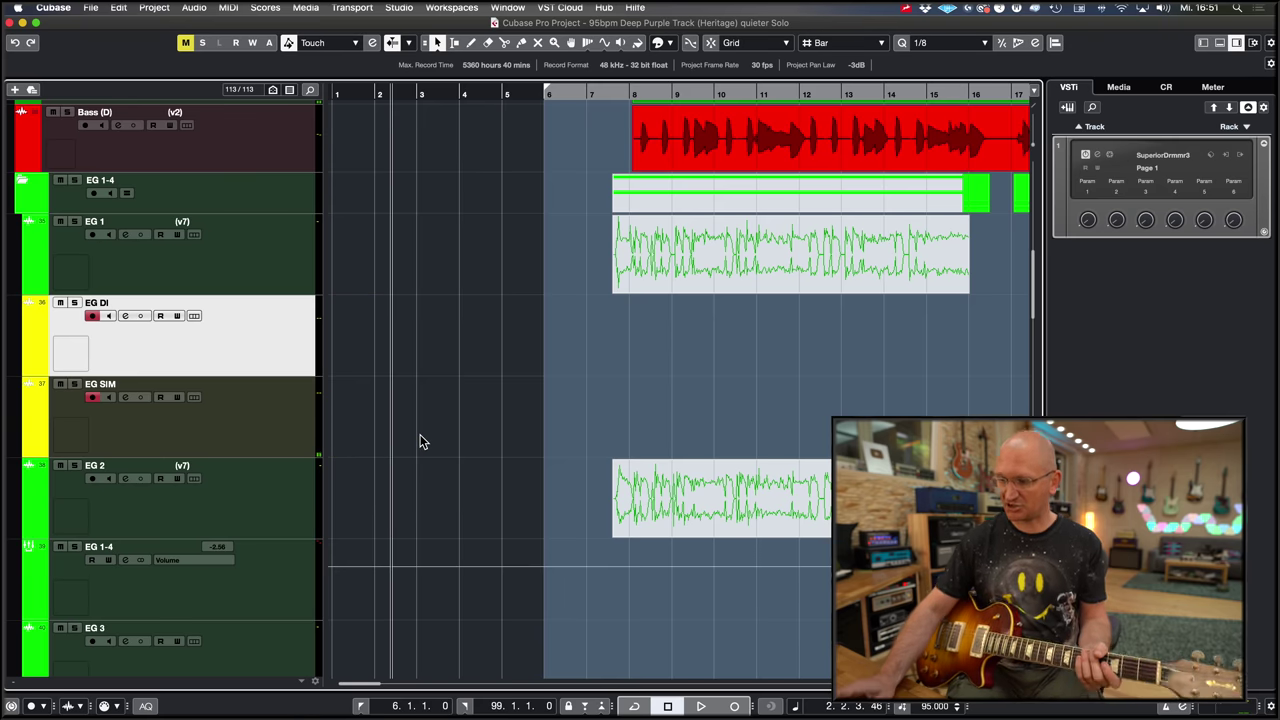
{"action": "key", "text": "space"}
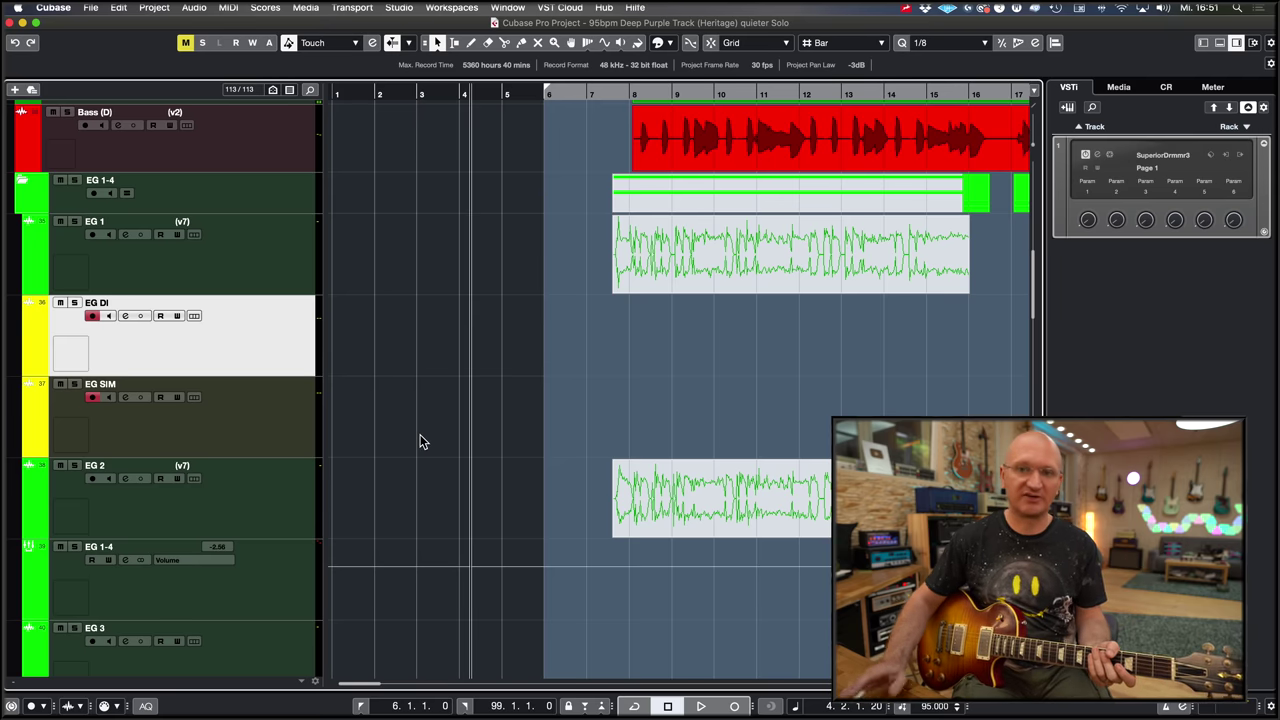
{"action": "left_click", "coordinate": [293, 420]}
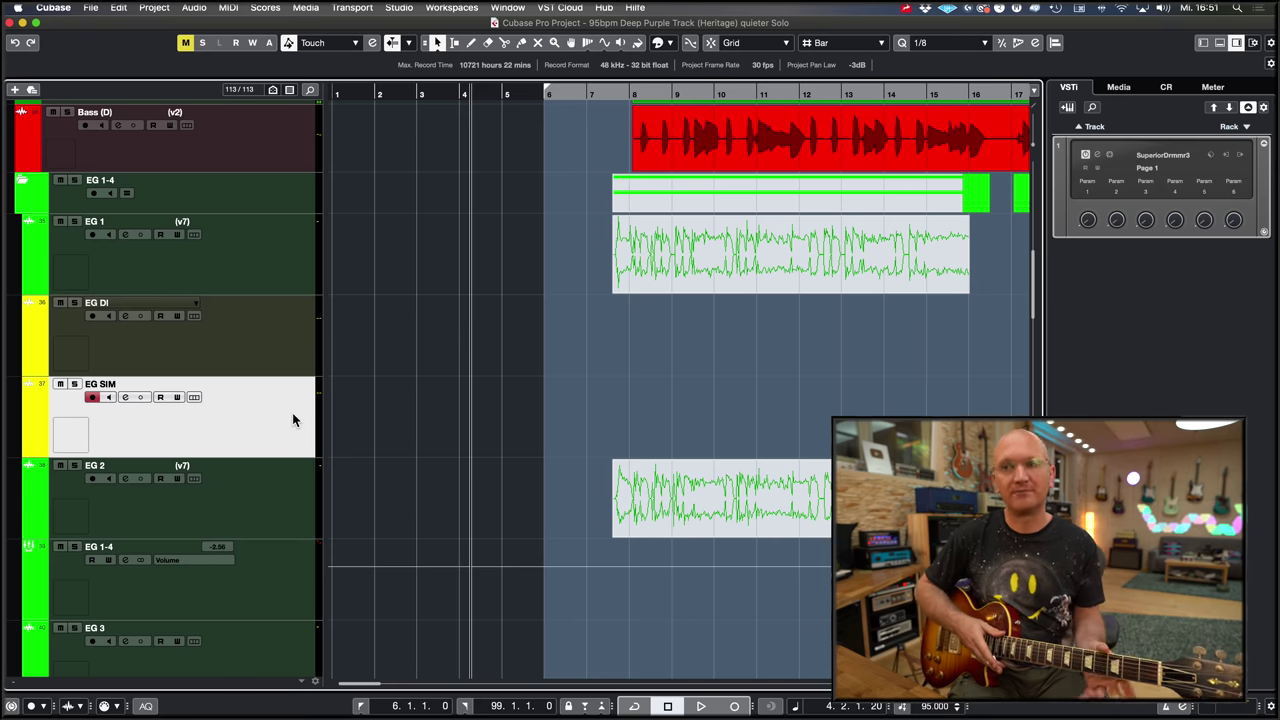
{"action": "key", "text": "KP_Multiply"}
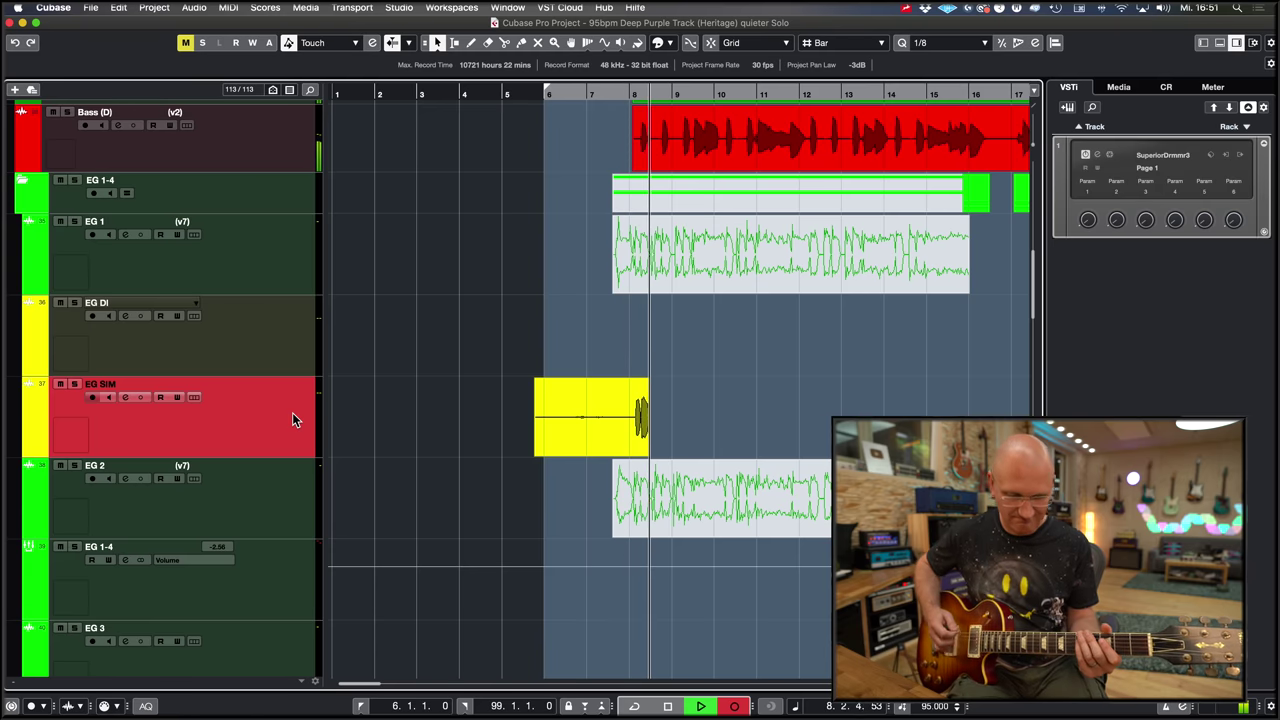
{"action": "key", "text": "space"}
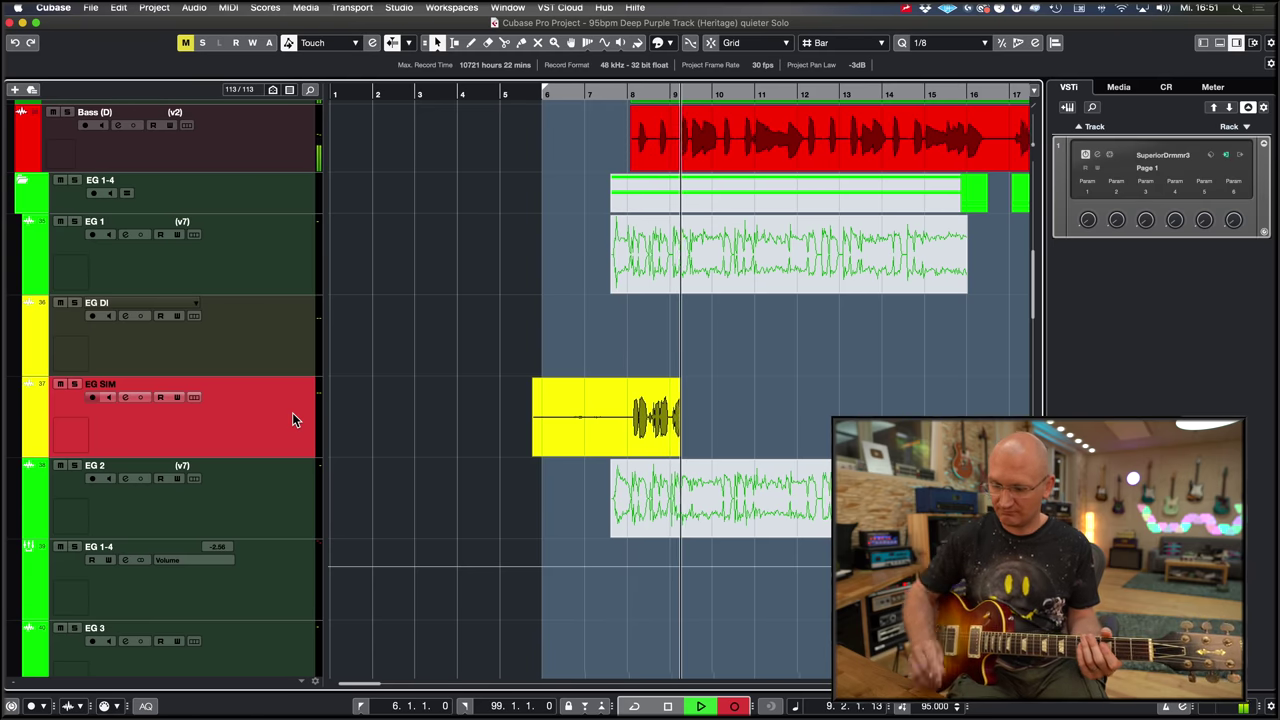
{"action": "key", "text": "super+z"}
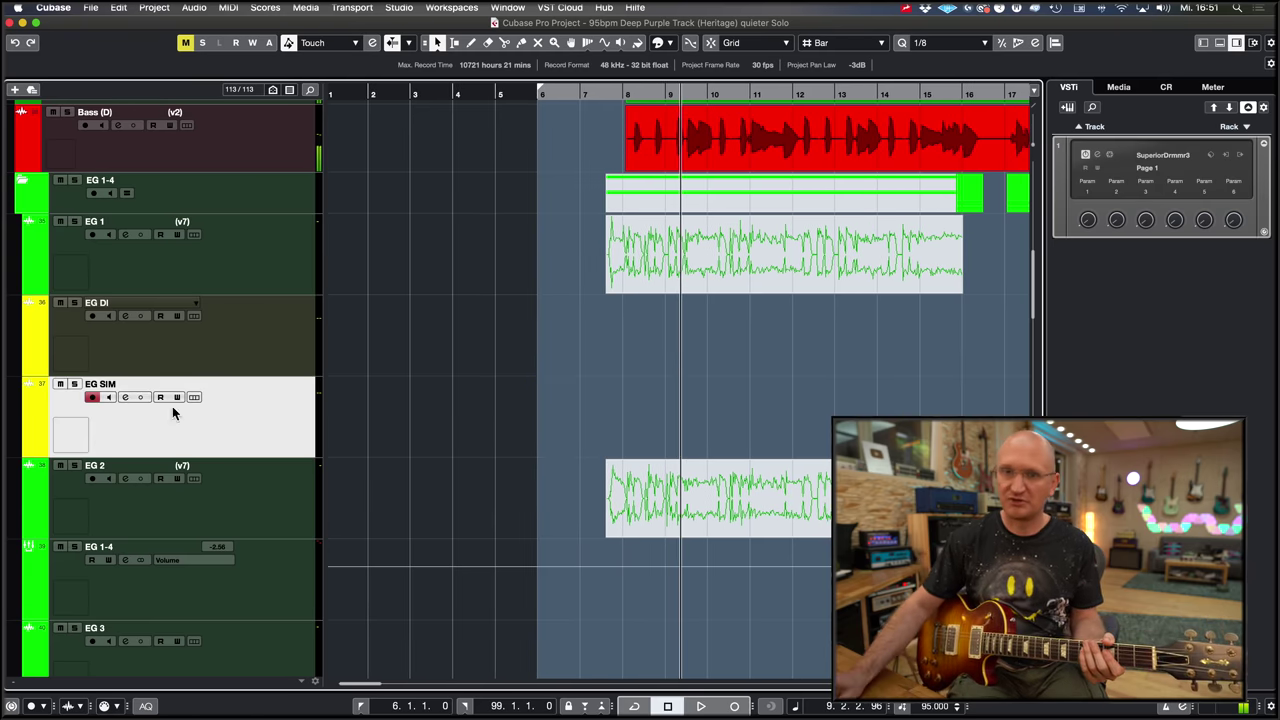
Record-enable EG DI alongside EG SIM and record guitar on both tracks, redoing the take to run until about bar 20
{"action": "left_click", "coordinate": [92, 316]}
{"action": "key", "text": "KP_Multiply"}
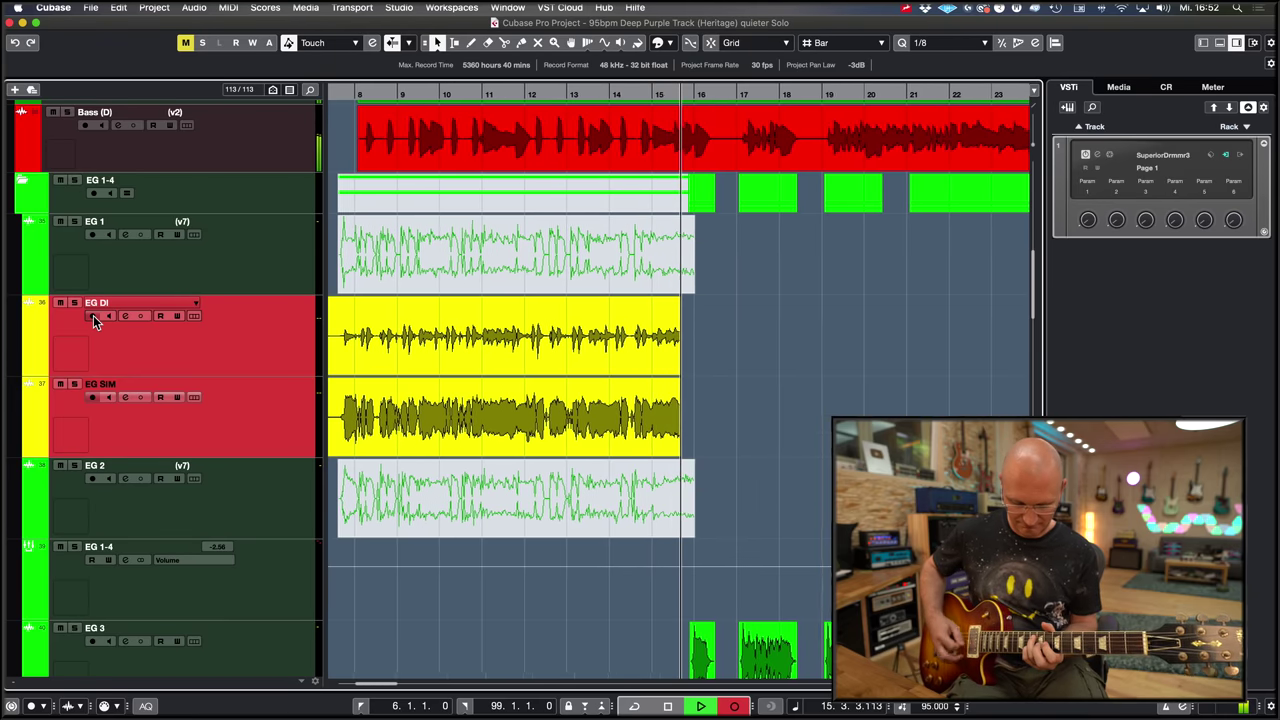
{"action": "key", "text": "space"}
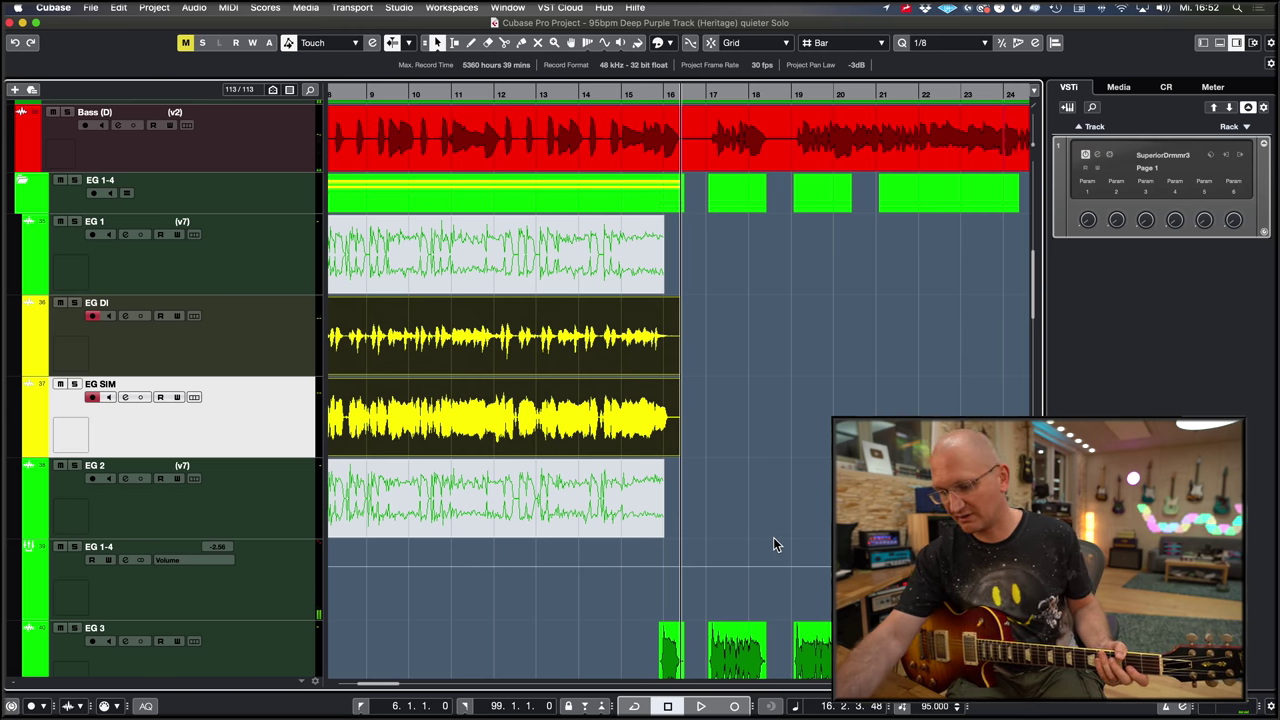
{"action": "key", "text": "KP_Multiply"}
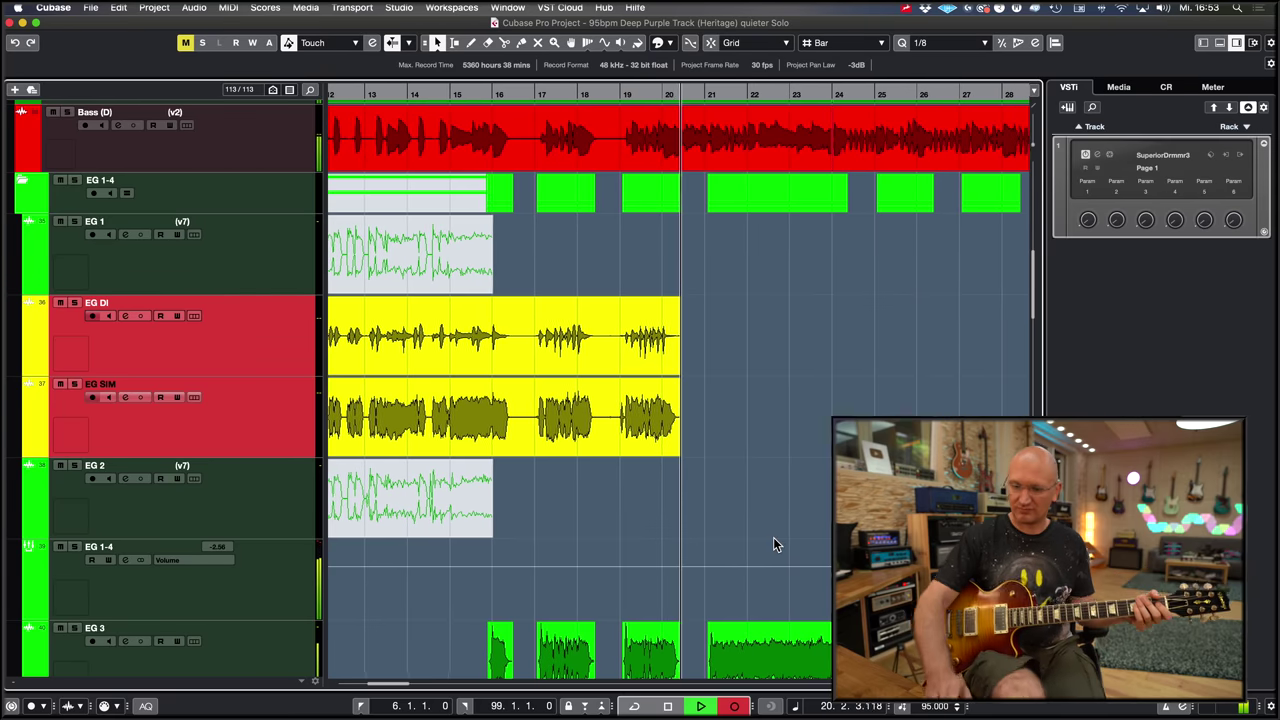
{"action": "key", "text": "space"}
Mute the EG DI recording and play back the processed EG SIM take with the backing tracks from about bar 8
{"action": "key", "text": "space"}
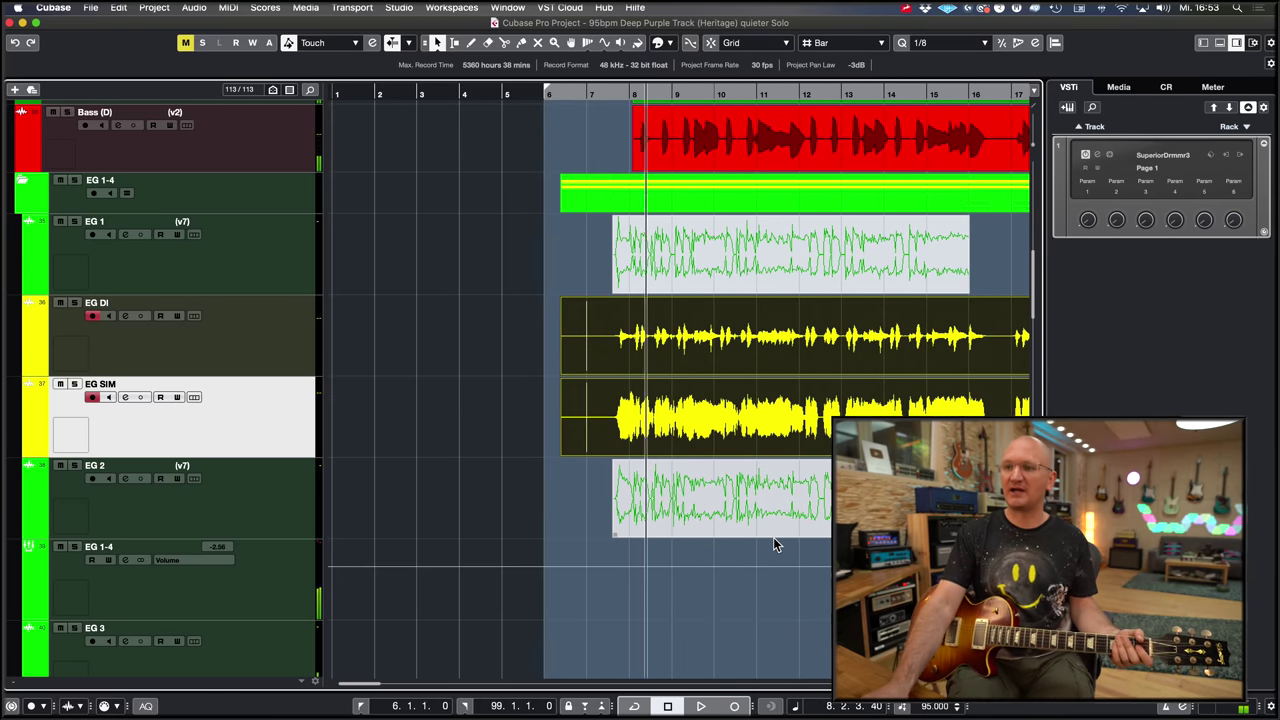
{"action": "key", "text": "7"}
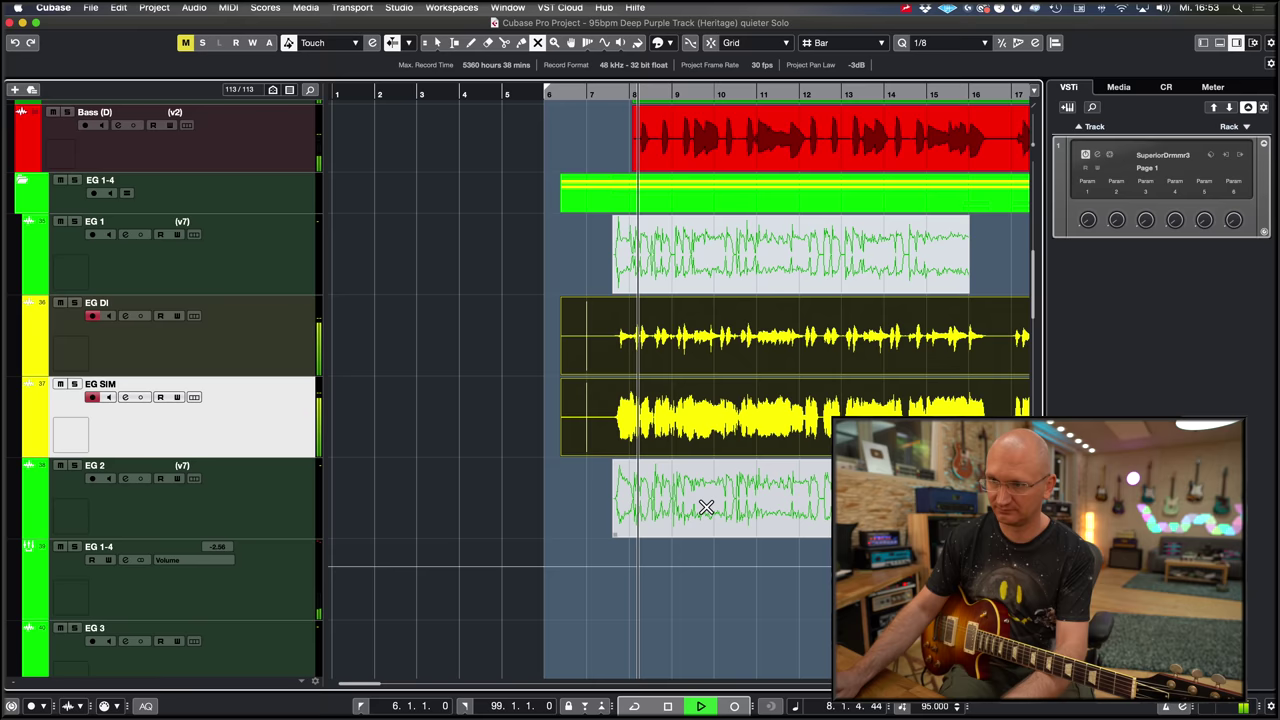
{"action": "scroll", "coordinate": [641, 470], "scroll_direction": "right", "scroll_amount": 2}
{"action": "left_click", "coordinate": [789, 300]}
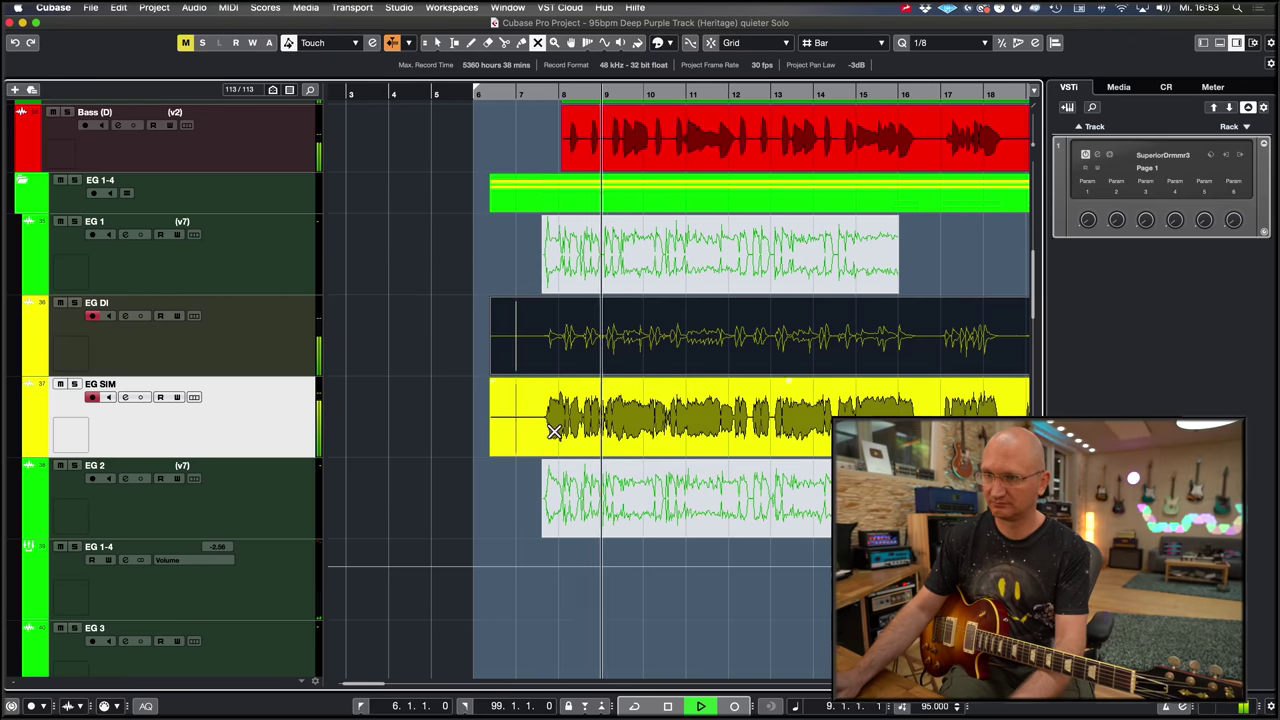
{"action": "key", "text": "1"}
{"action": "left_click", "coordinate": [440, 400]}
{"action": "scroll", "coordinate": [443, 400], "scroll_direction": "right", "scroll_amount": 2}
{"action": "scroll", "coordinate": [445, 400], "scroll_direction": "down", "scroll_amount": 3}
{"action": "scroll", "coordinate": [470, 404], "scroll_direction": "up", "scroll_amount": 2}
{"action": "scroll", "coordinate": [480, 408], "scroll_direction": "right", "scroll_amount": 2}
{"action": "scroll", "coordinate": [490, 411], "scroll_direction": "left", "scroll_amount": 2}
{"action": "key", "text": "space"}
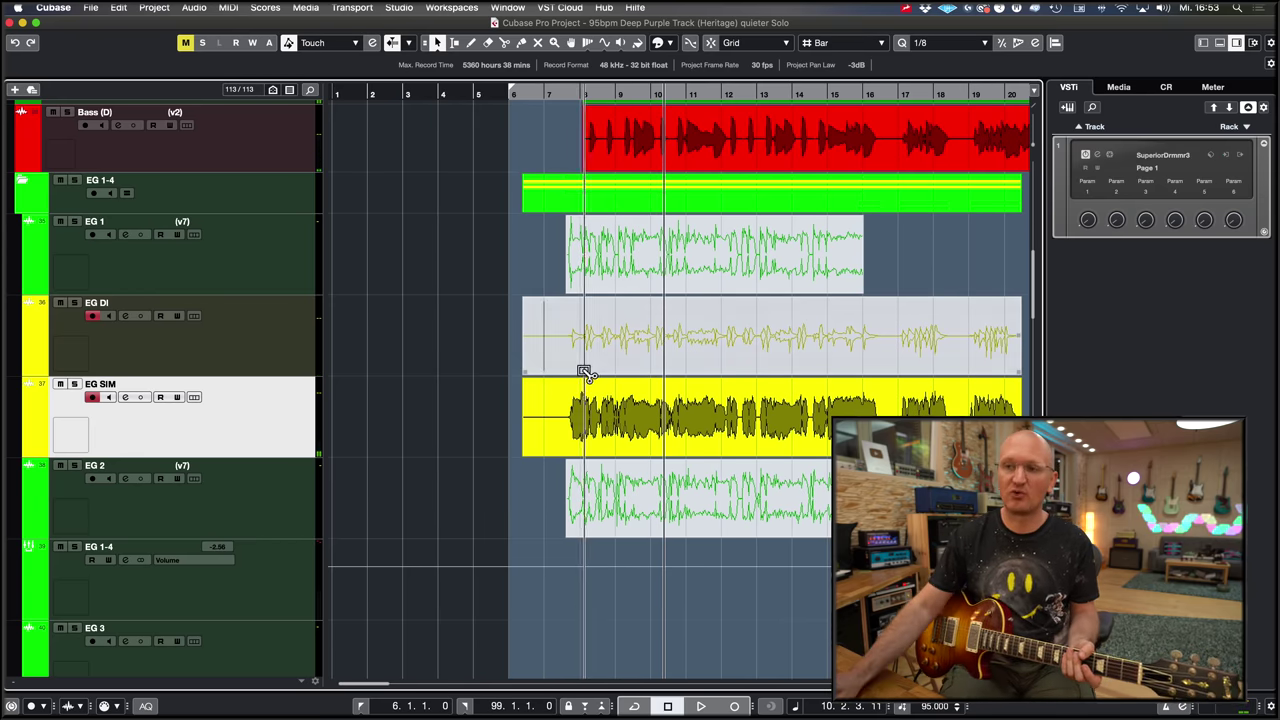
{"action": "right_click", "coordinate": [521, 355]}
{"action": "left_click", "coordinate": [507, 362]}
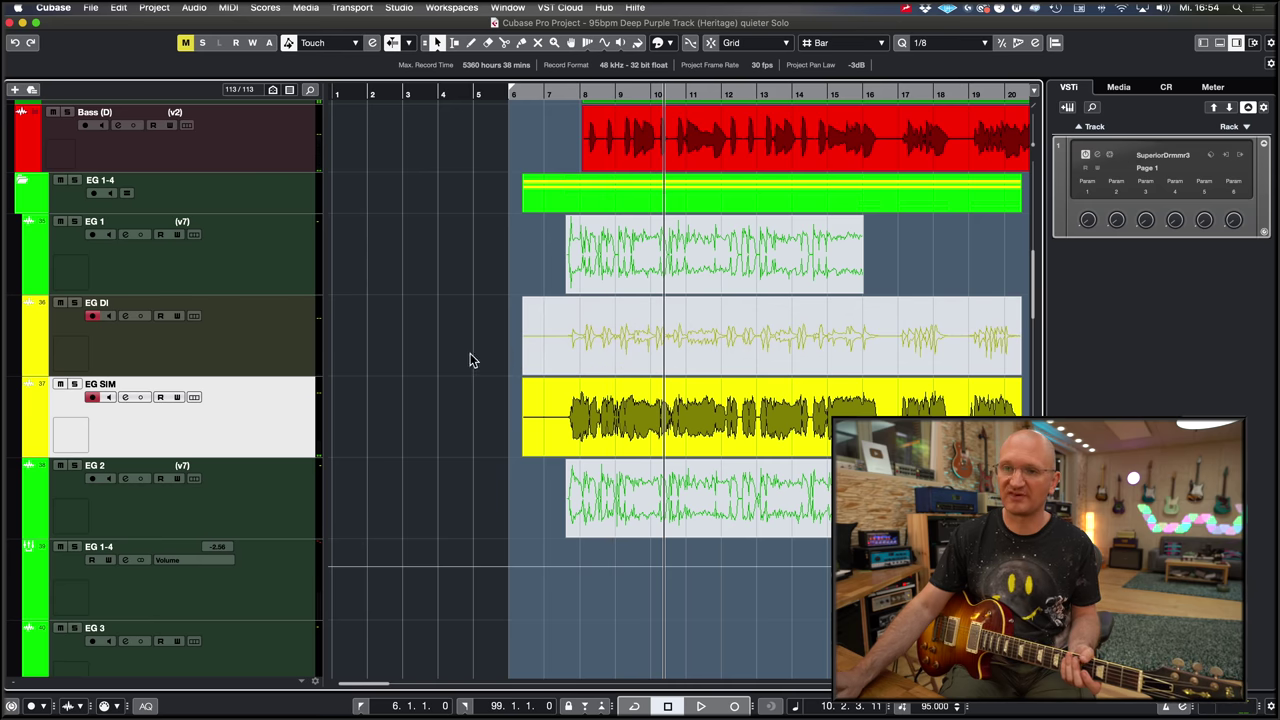
Solo the EG DI track, unmute its recording and play back the dry guitar alone from about bar 8
{"action": "left_click", "coordinate": [73, 302]}
{"action": "key", "text": "7"}
{"action": "left_click", "coordinate": [598, 364]}
{"action": "key", "text": "space"}
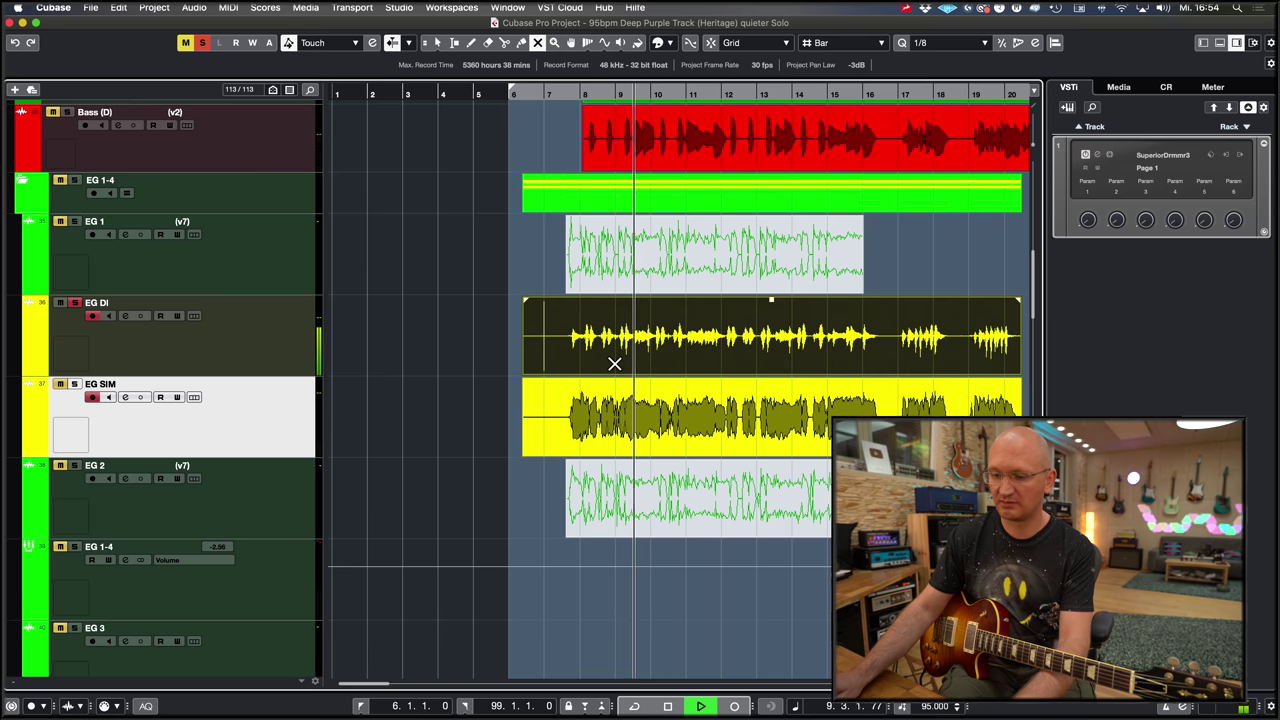
{"action": "key", "text": "space"}
{"action": "key", "text": "1"}
{"action": "key", "text": "g"}
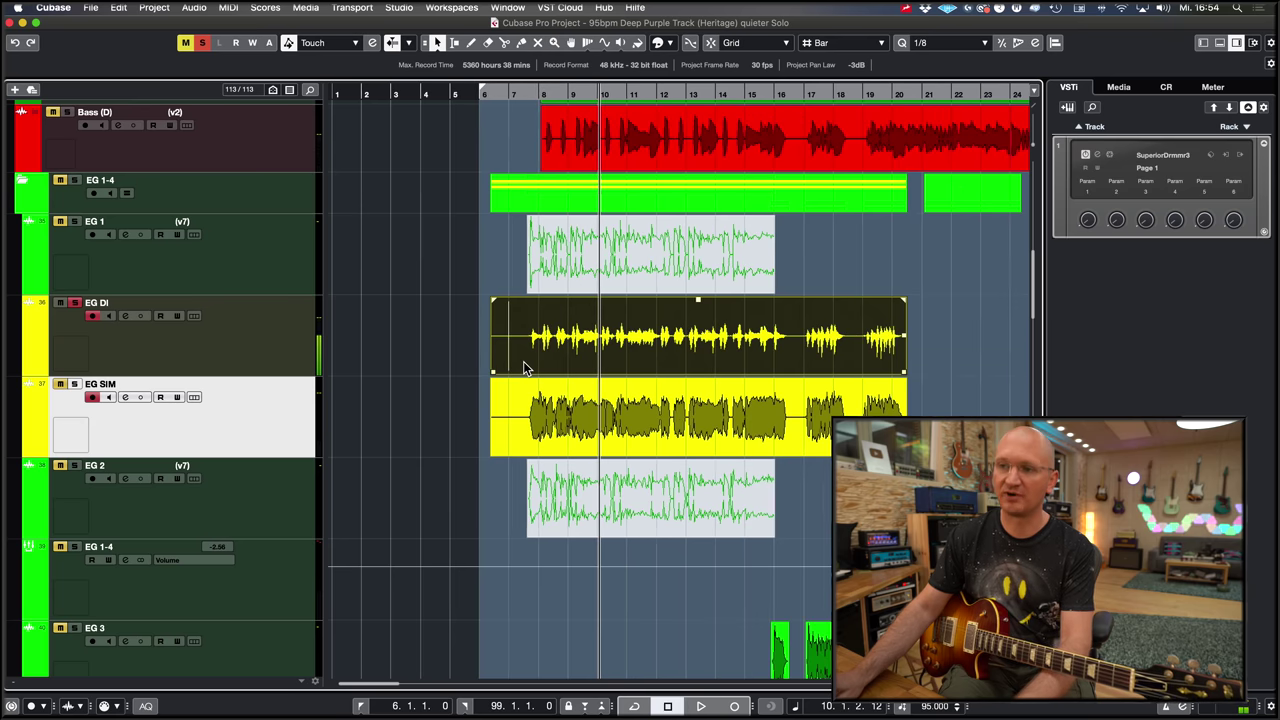
{"action": "key", "text": "g"}
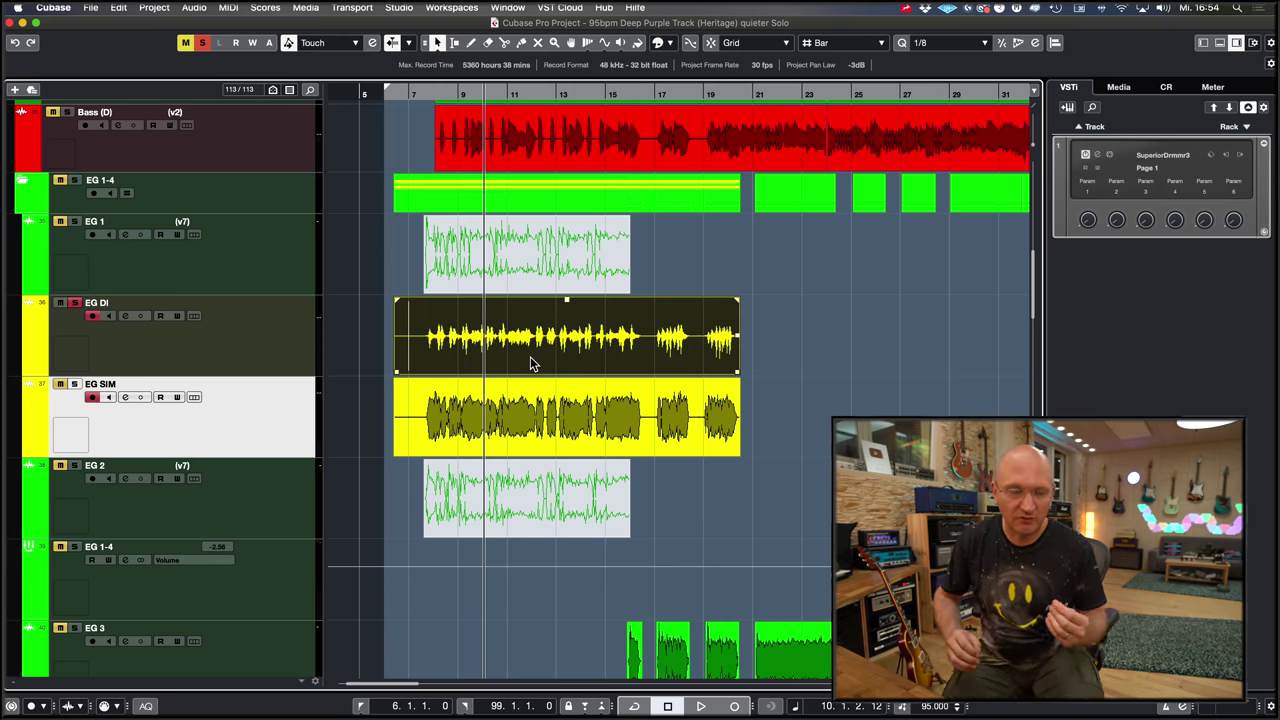
Bring up the Dock to switch from Cubase to another application
{"action": "left_click", "coordinate": [570, 430]}
{"action": "left_click", "coordinate": [803, 688]}
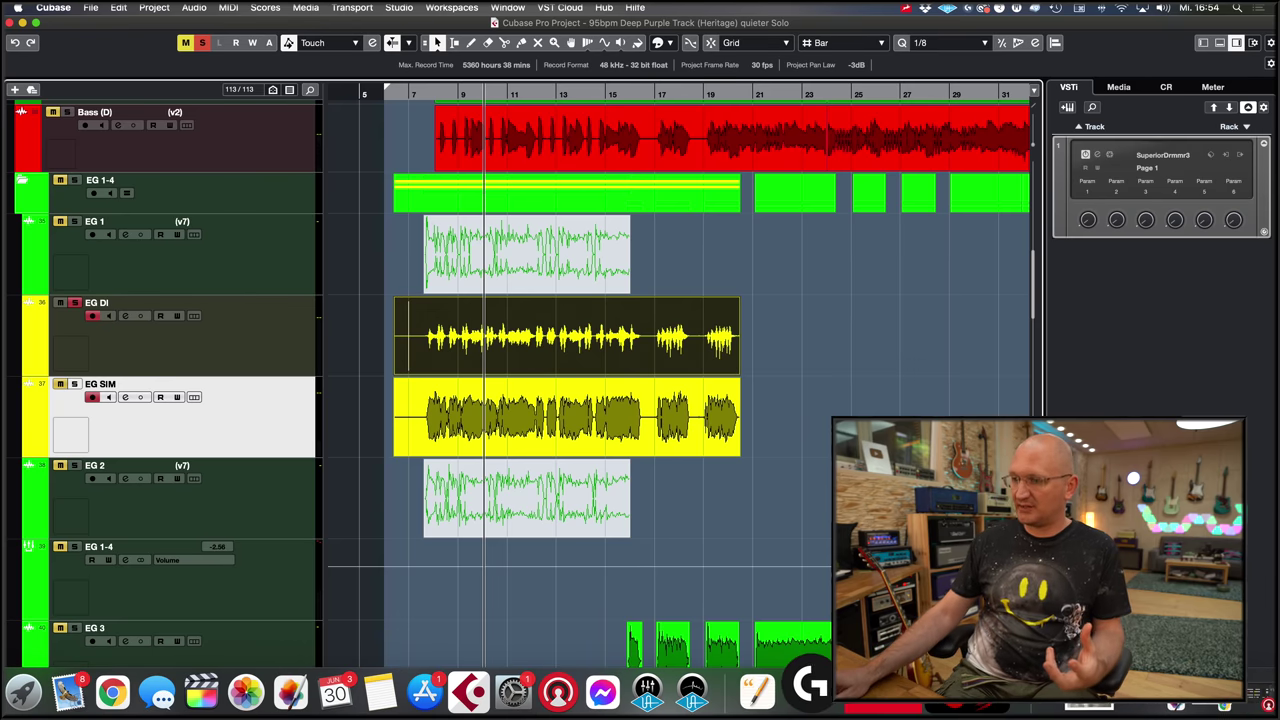